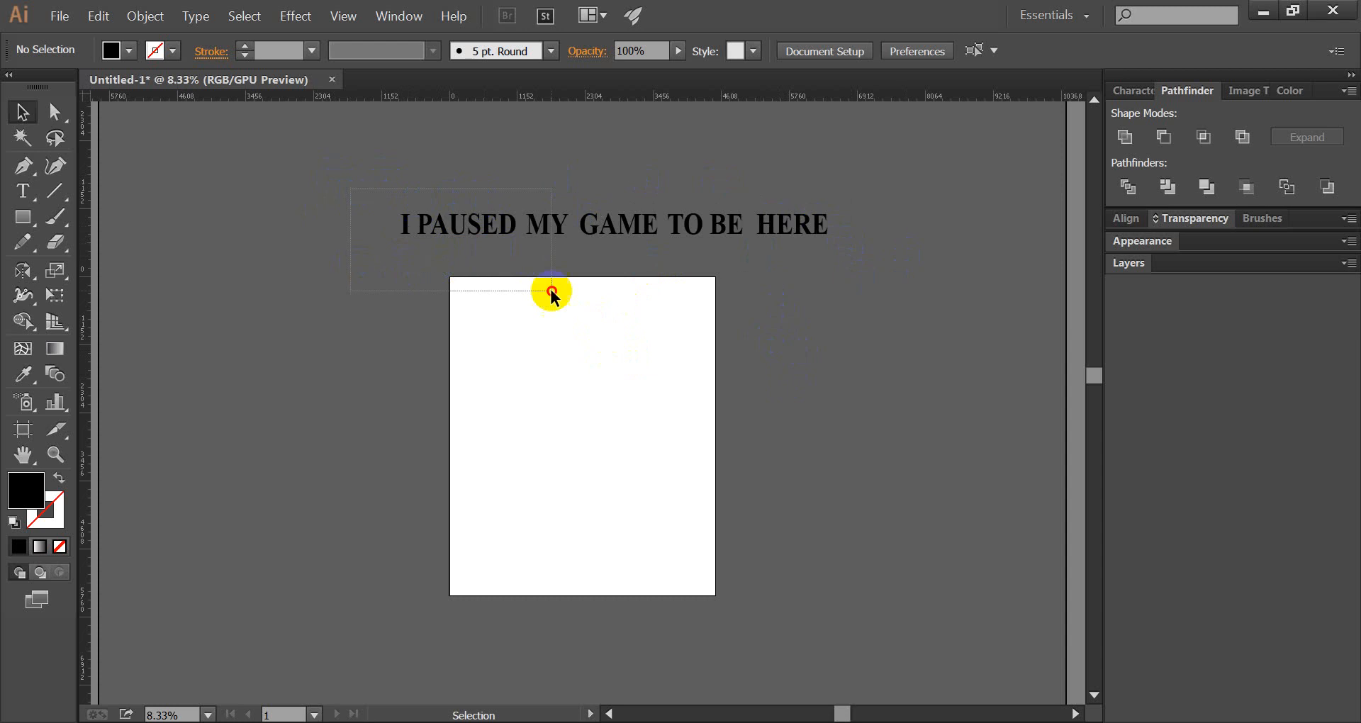
left_click_drag(350, 190, 384, 195)
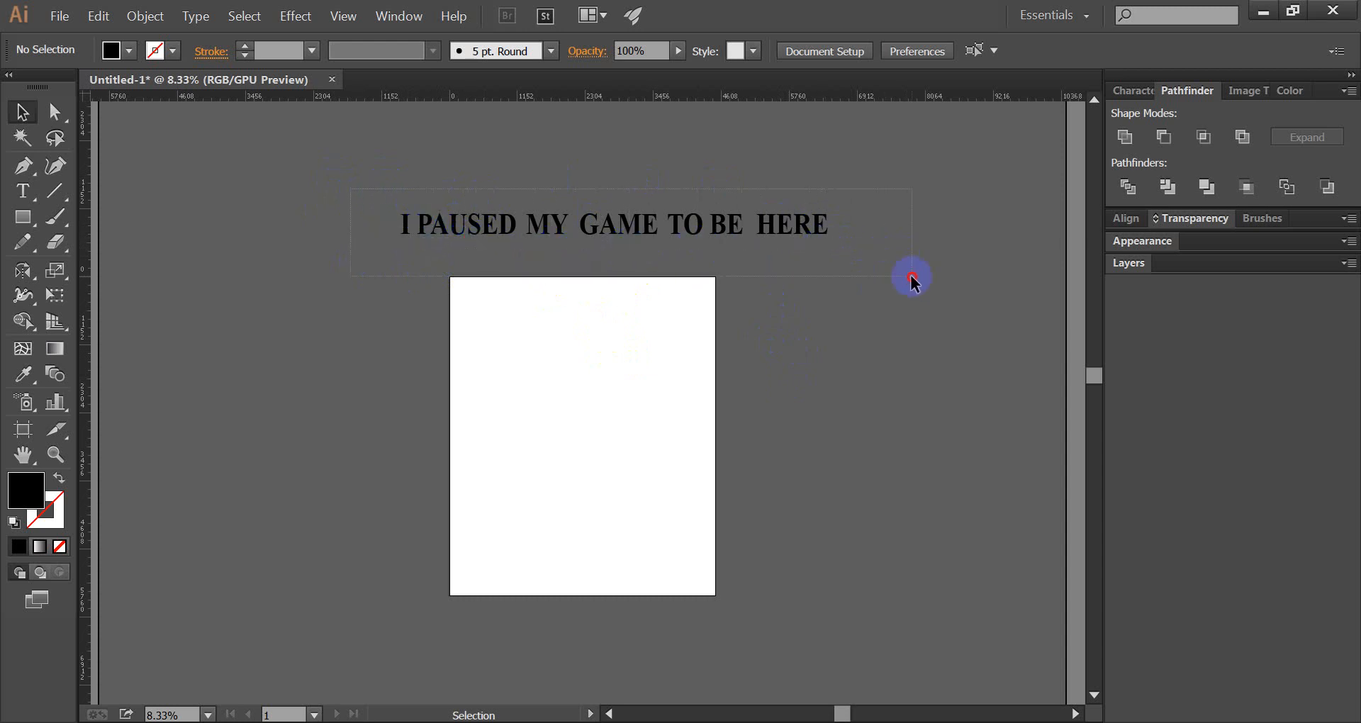
left_click_drag(912, 279, 913, 281)
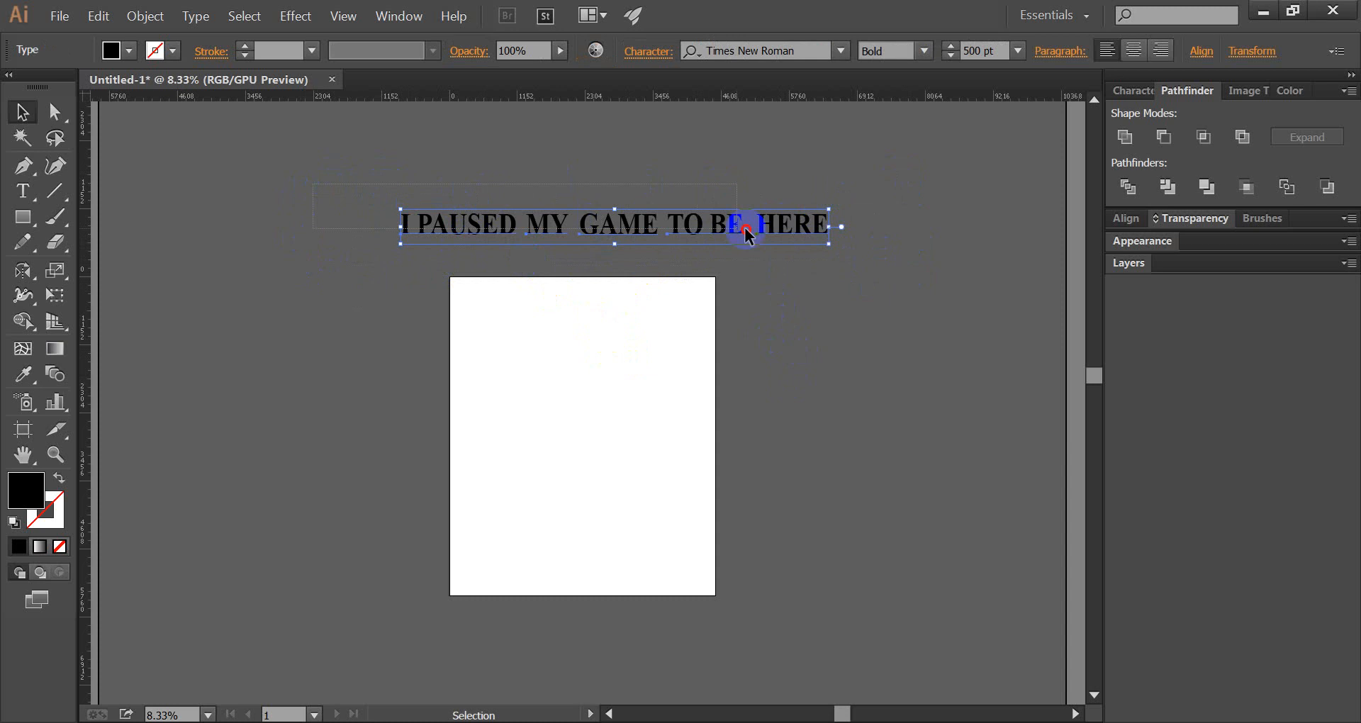
left_click(878, 299)
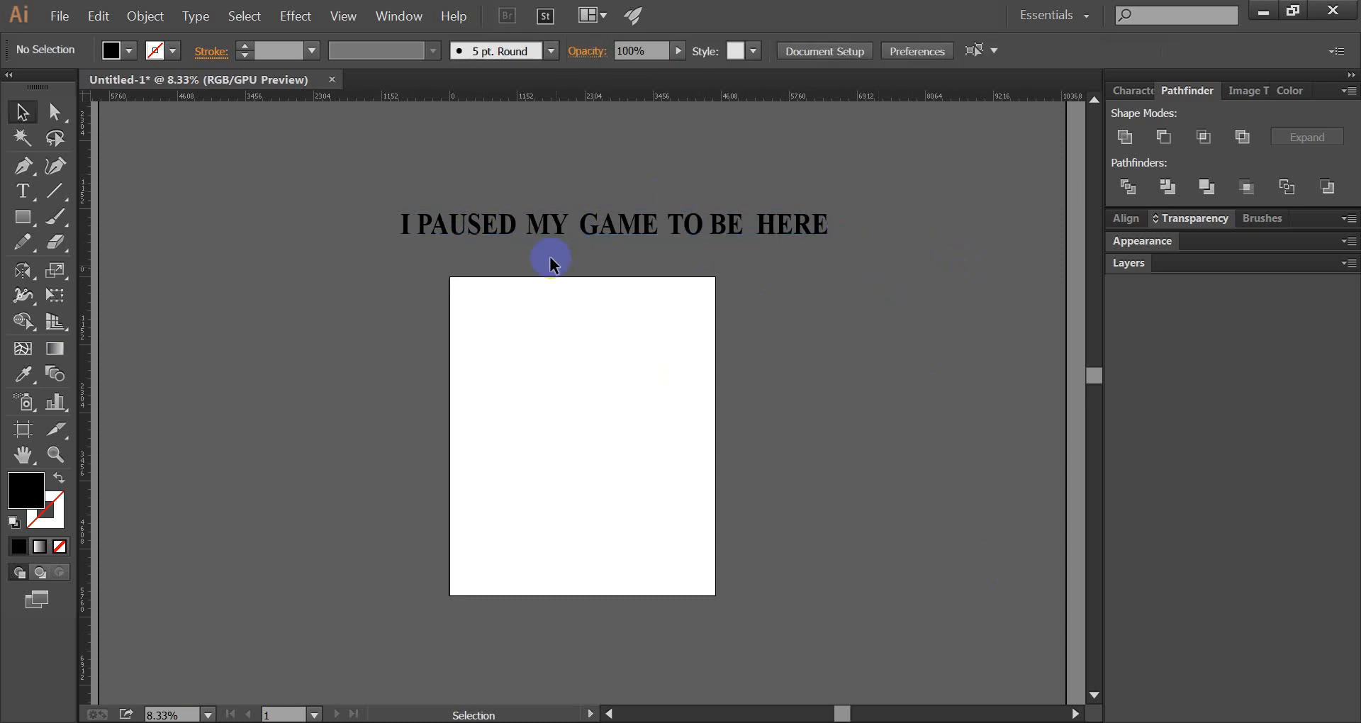
left_click_drag(847, 229, 854, 247)
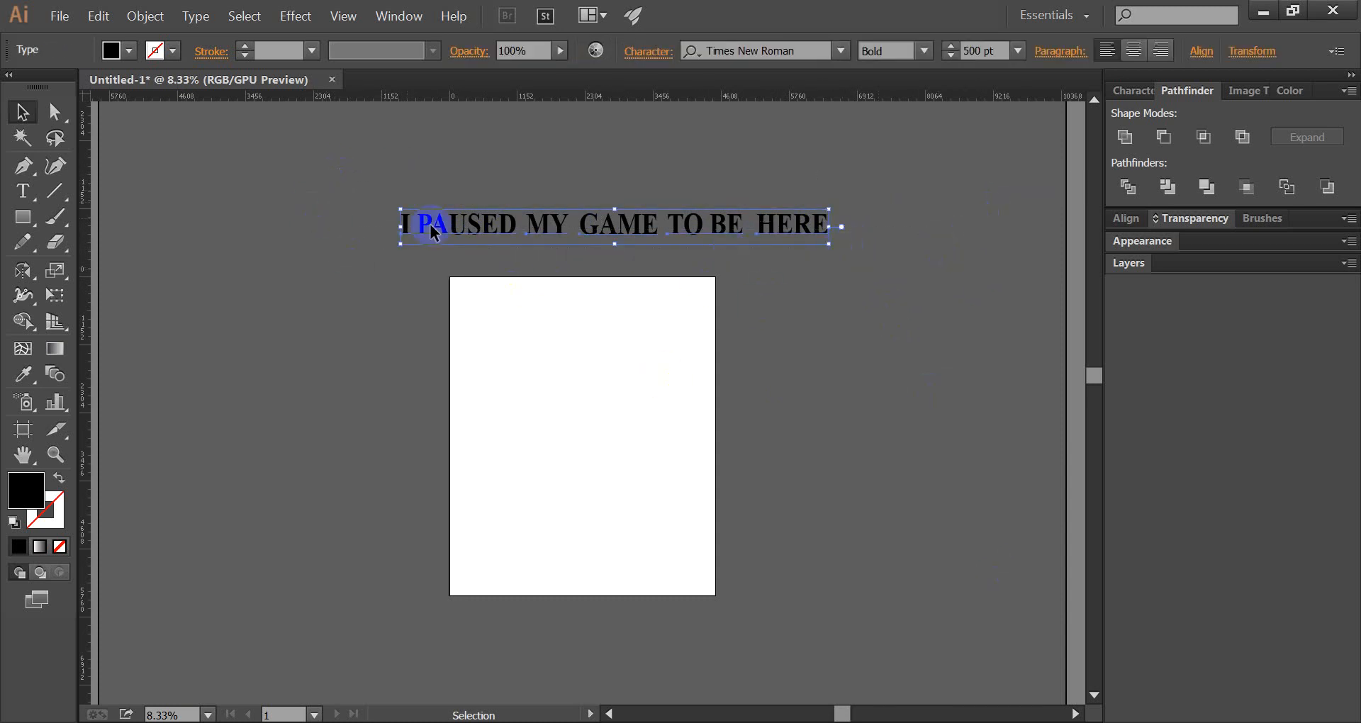
left_click(464, 322)
Stack the words I PAUSED, MY, GAME, TO BE and HERE on separate lines on the artboard
left_click_drag(435, 230, 560, 331)
left_click_drag(546, 225, 580, 365)
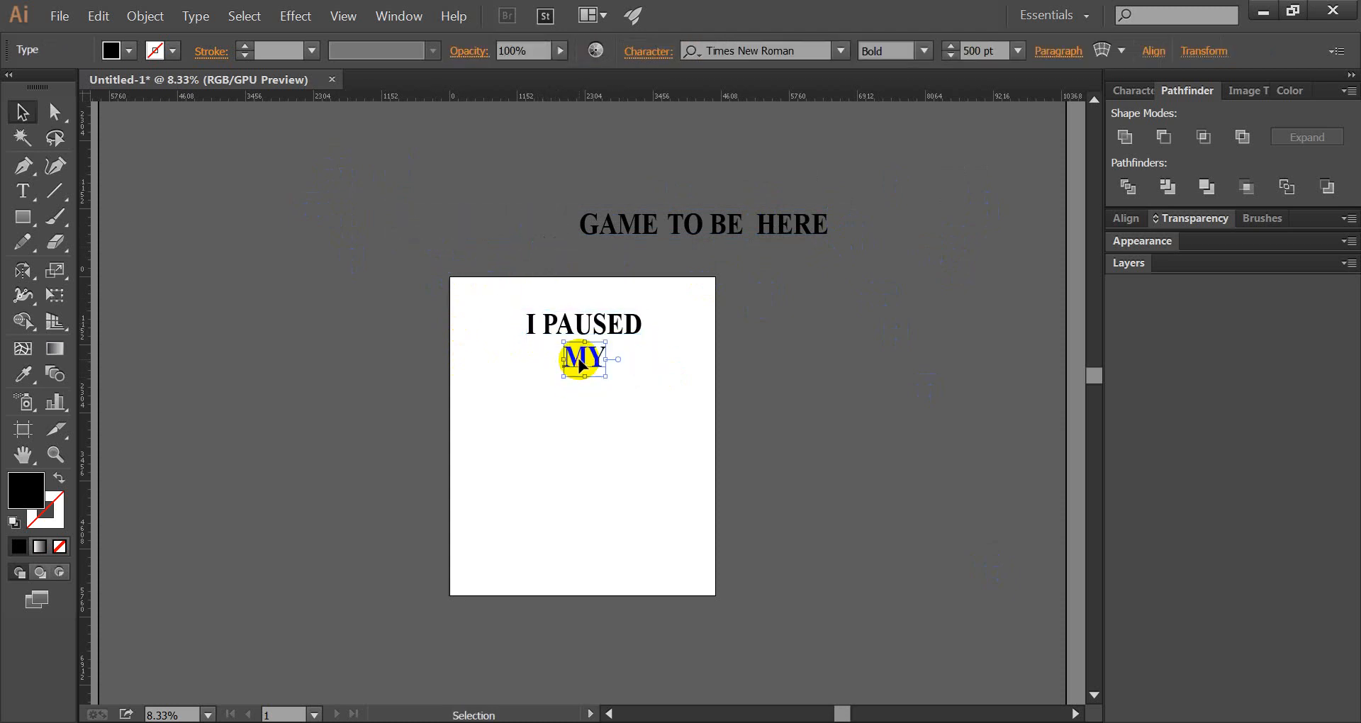
left_click_drag(602, 241, 563, 405)
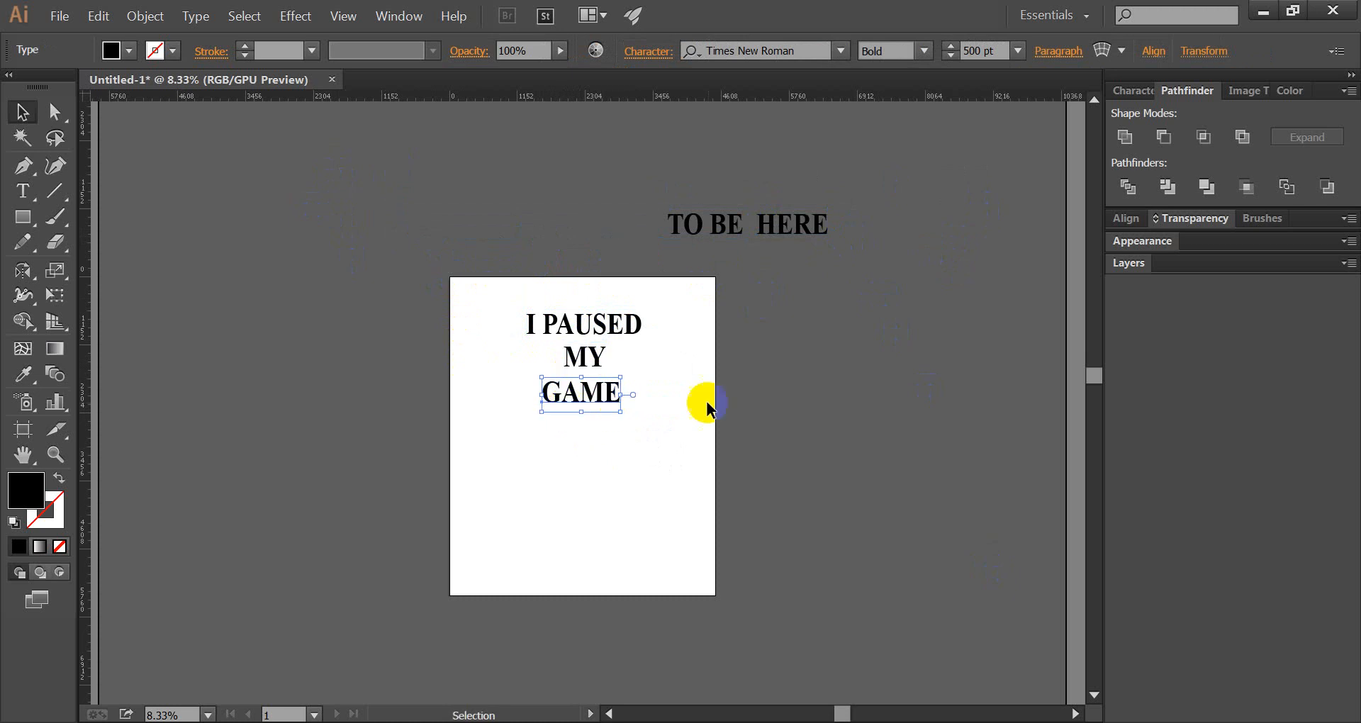
left_click(704, 404)
left_click_drag(688, 232, 562, 435)
left_click_drag(775, 222, 576, 467)
Move the whole stack of words down toward the middle of the artboard
left_click_drag(680, 298, 567, 563)
left_click_drag(574, 482, 575, 516)
left_click(707, 521)
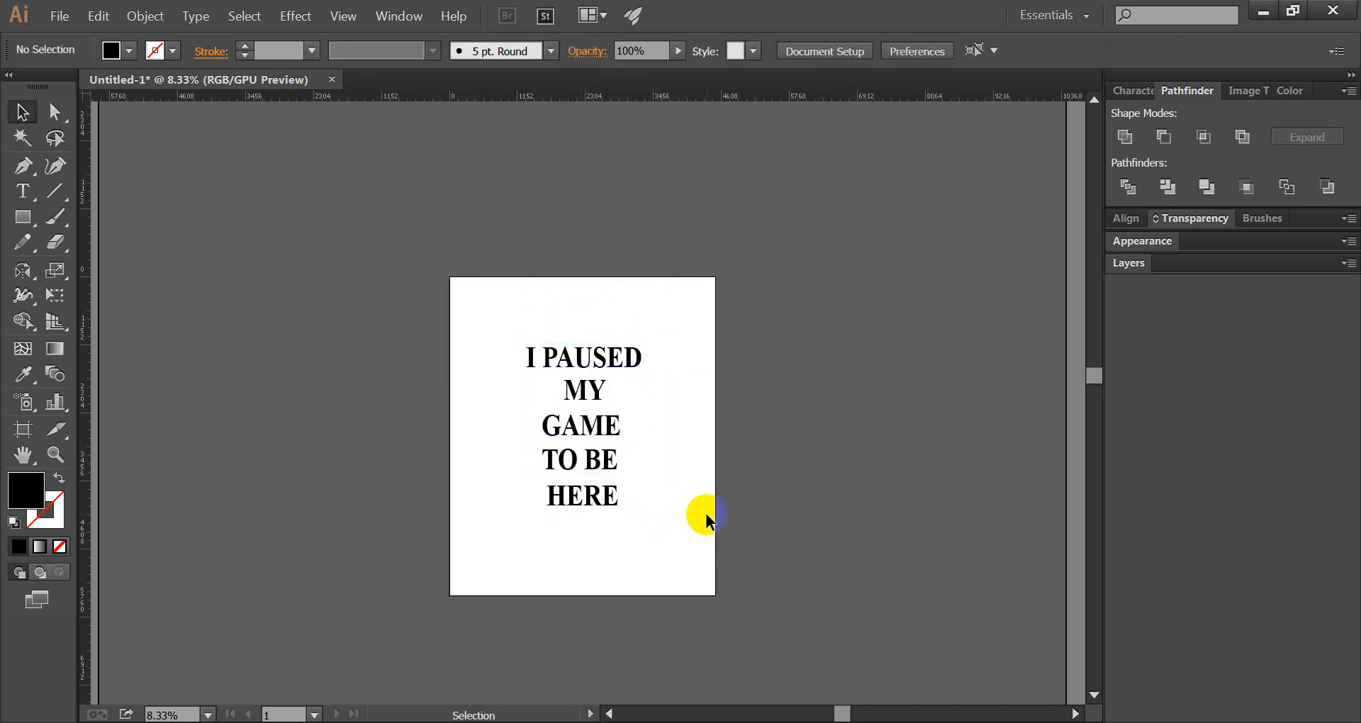
Switch to the browser and examine the GAME previews of the Fancy > Eroded fonts on dafont.com
left_click(890, 656)
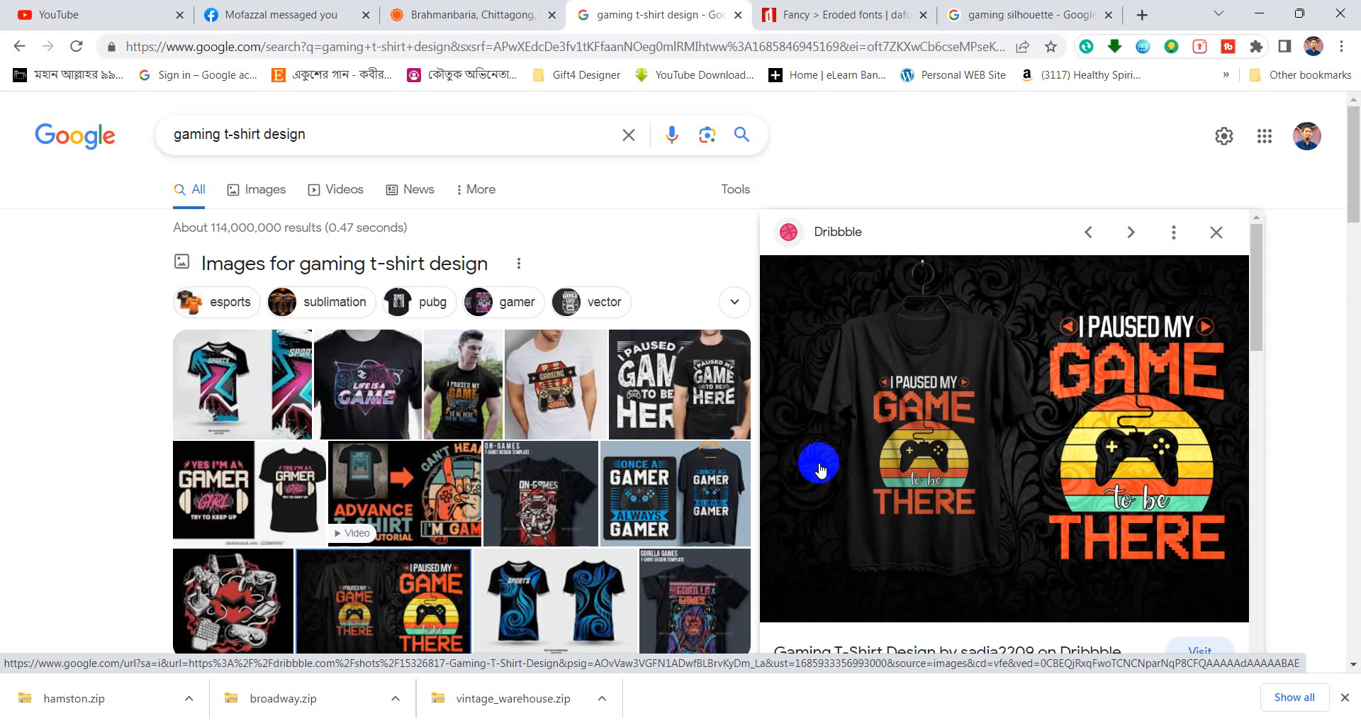
left_click(866, 13)
scroll(206, 350, "up", 14)
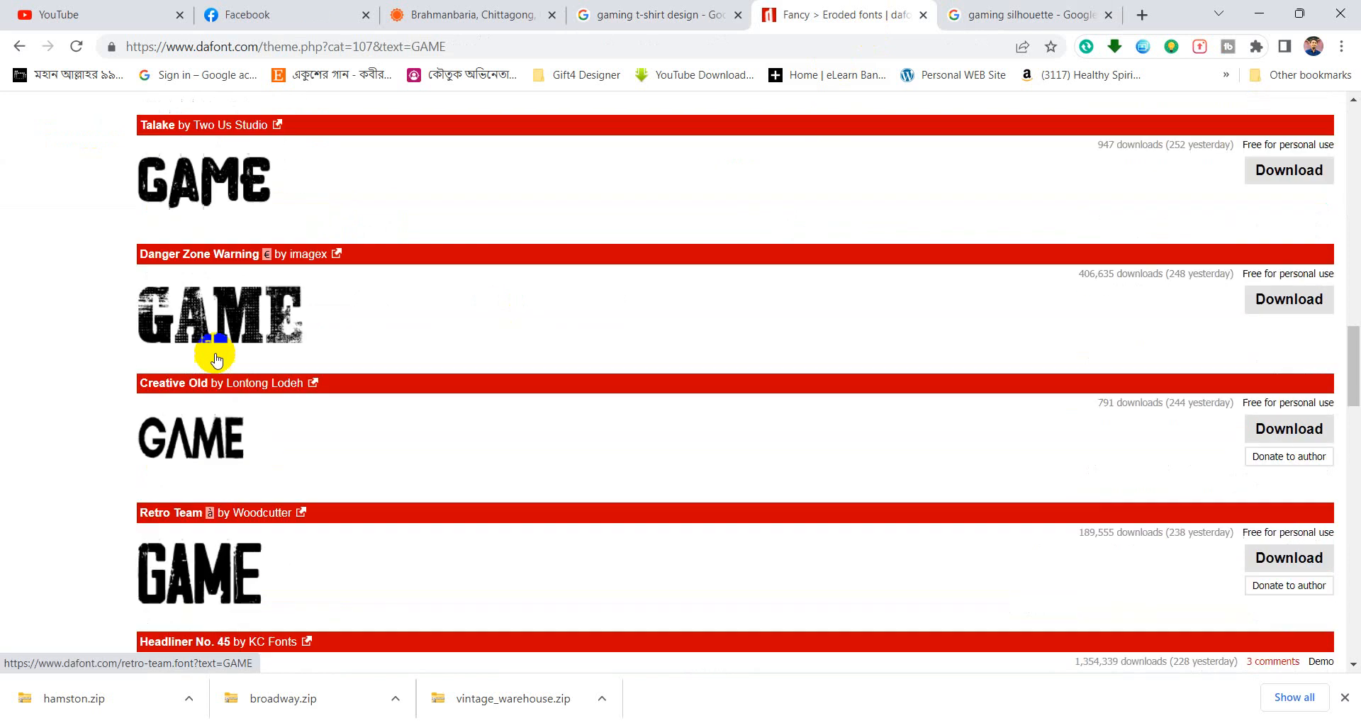
scroll(218, 382, "up", 10)
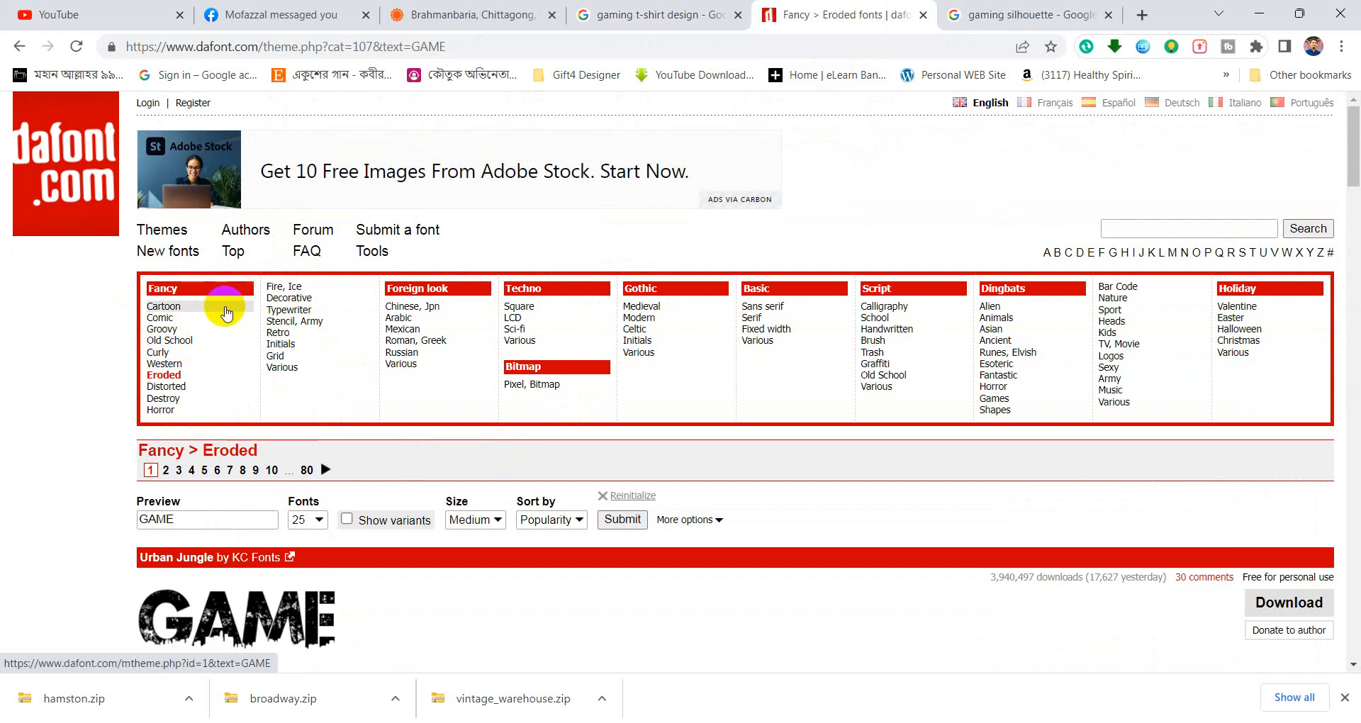
scroll(233, 305, "down", 7)
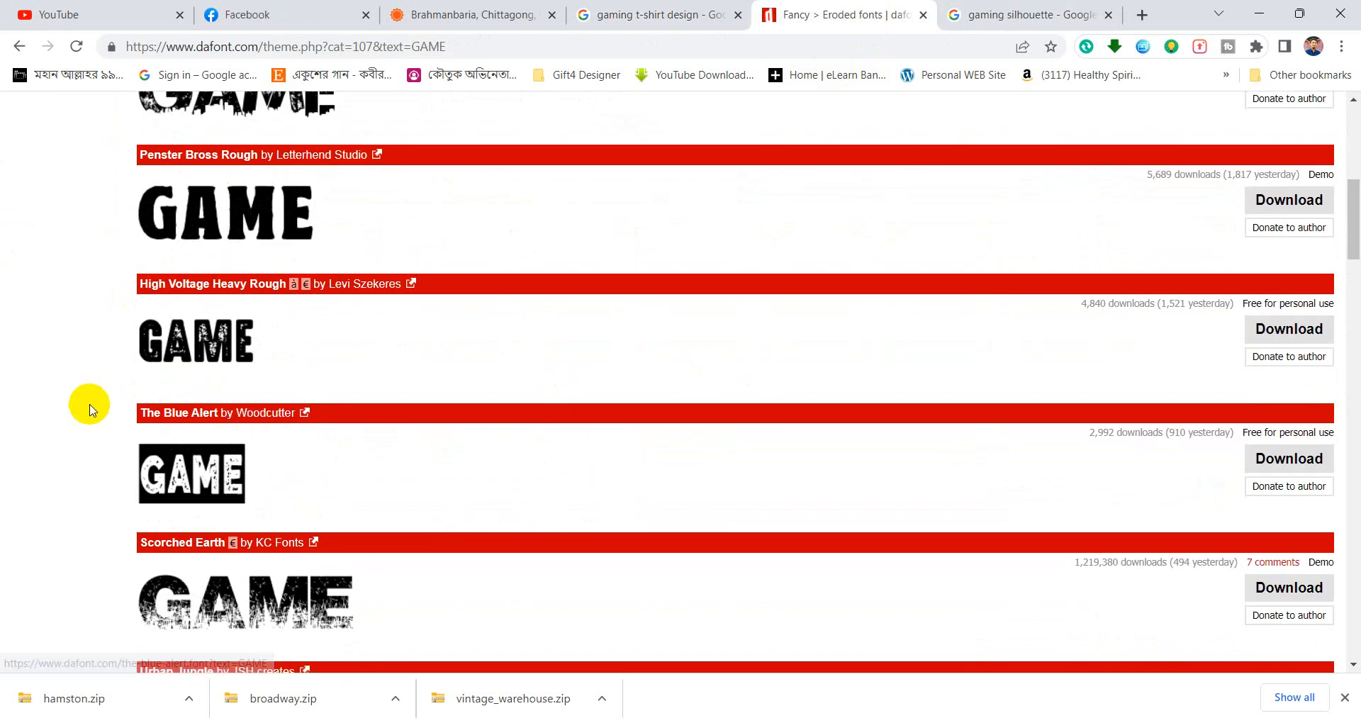
scroll(85, 404, "up", 1)
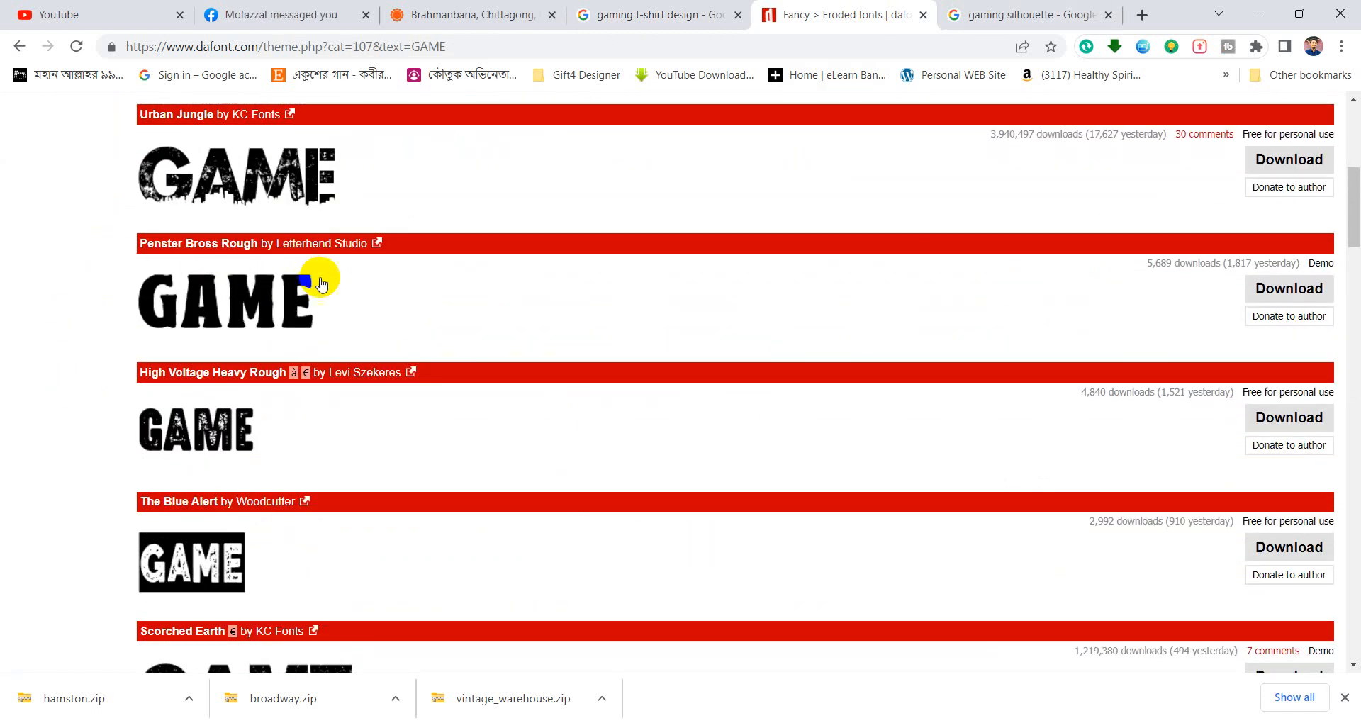
scroll(284, 282, "down", 2)
scroll(305, 188, "down", 2)
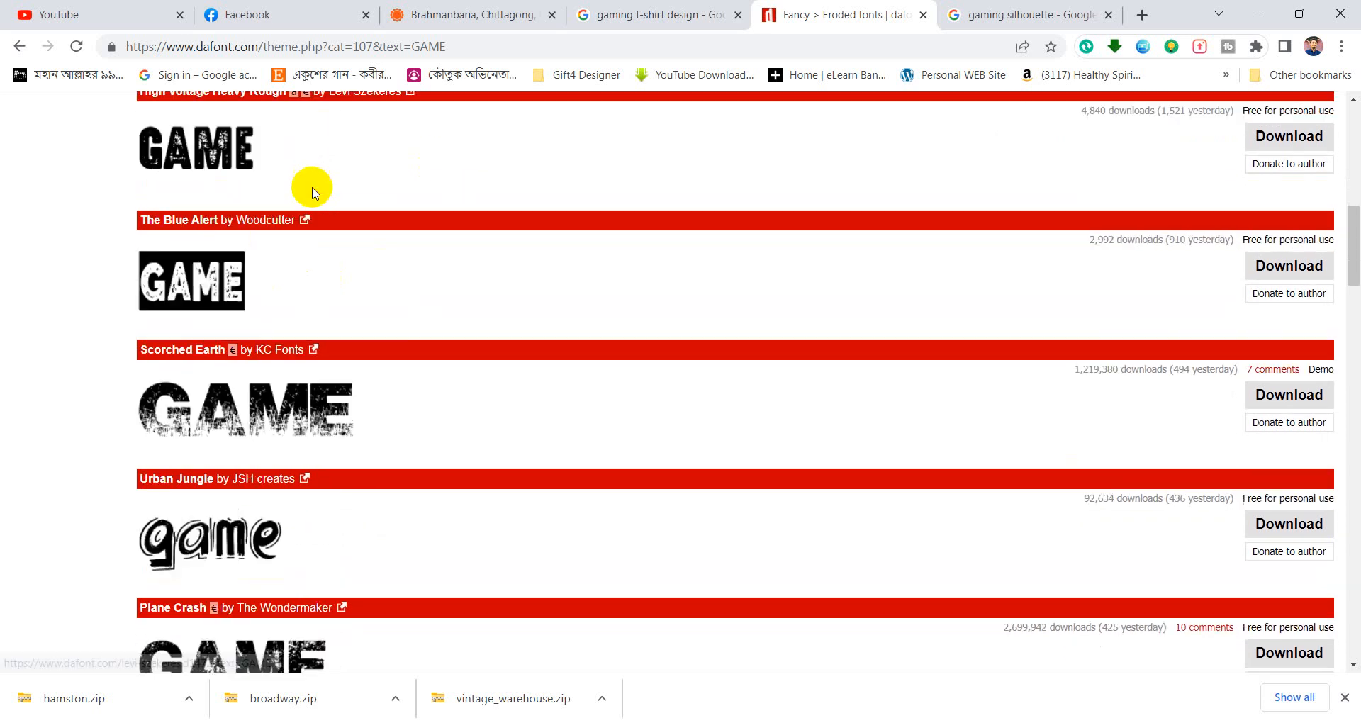
scroll(322, 225, "down", 1)
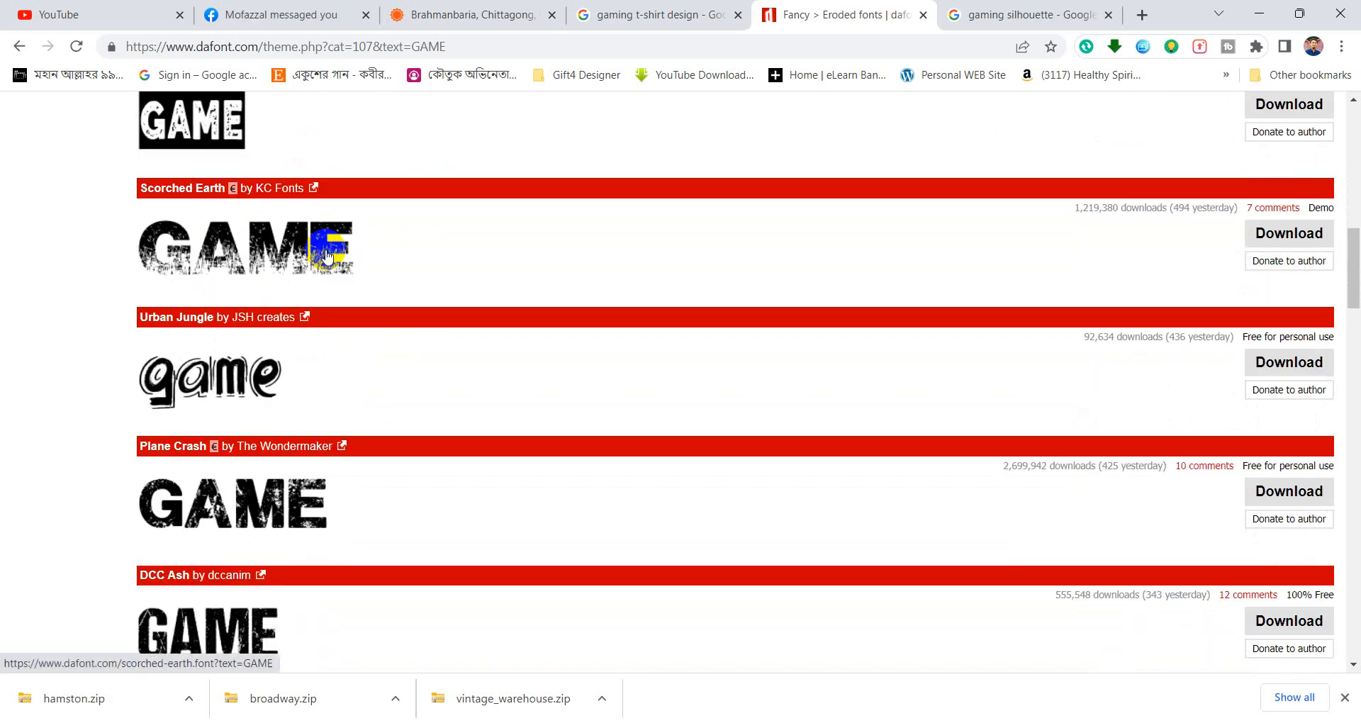
scroll(347, 383, "up", 4)
scroll(327, 421, "down", 4)
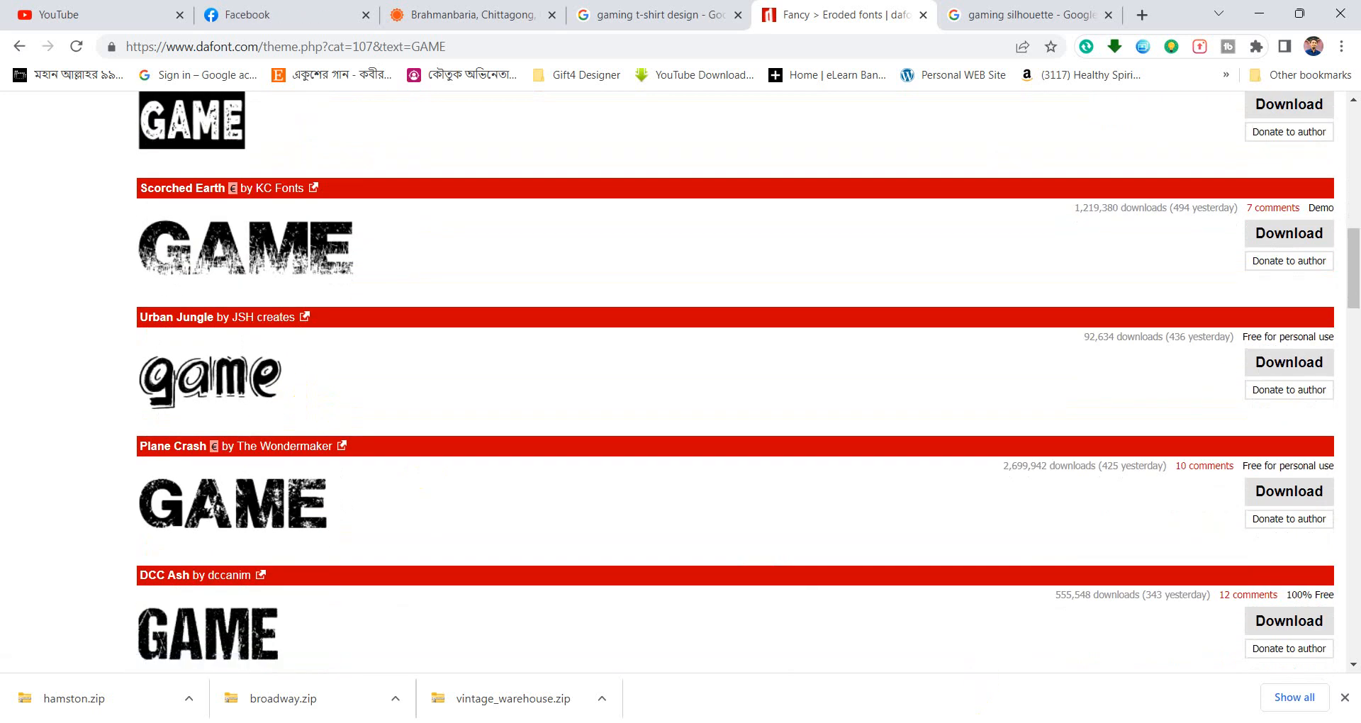
Return to Illustrator and set the word GAME in the Penster Bross Rough Demo font
mouse_move(915, 720)
left_click(916, 659)
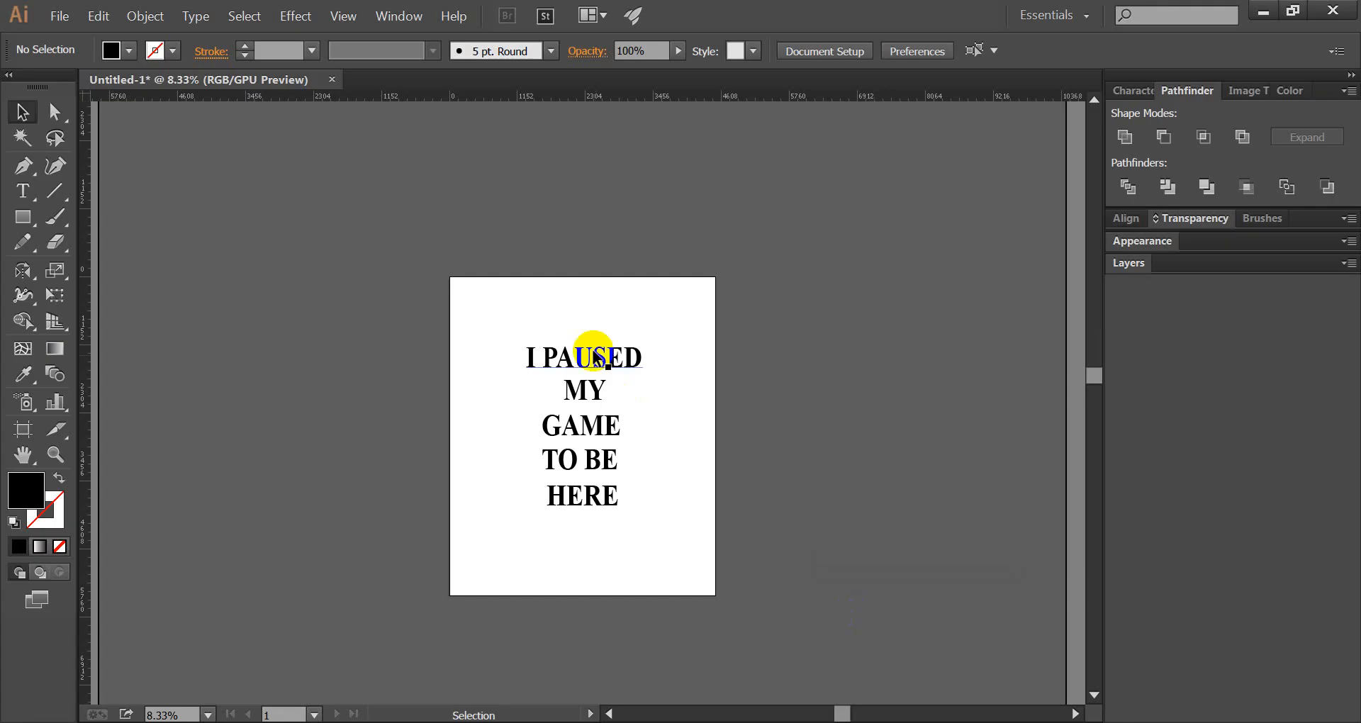
left_click(605, 418)
left_click(790, 46)
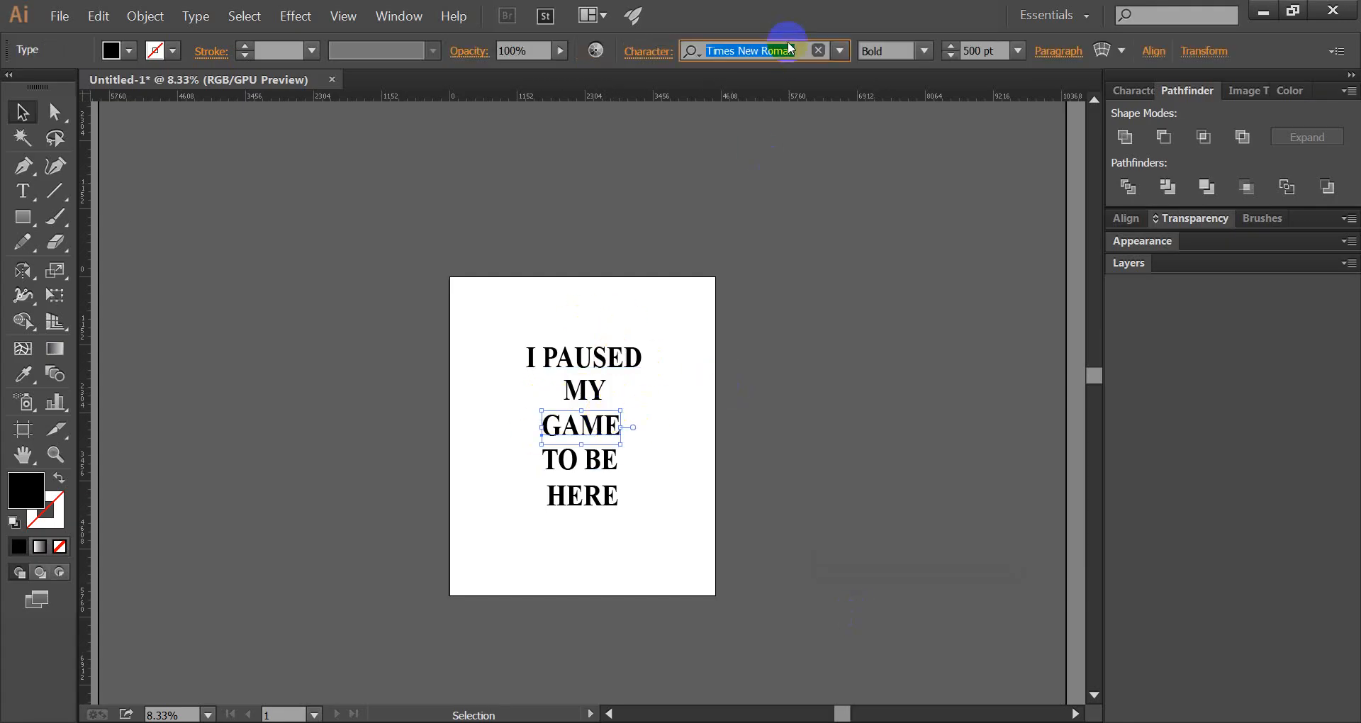
type("PEN")
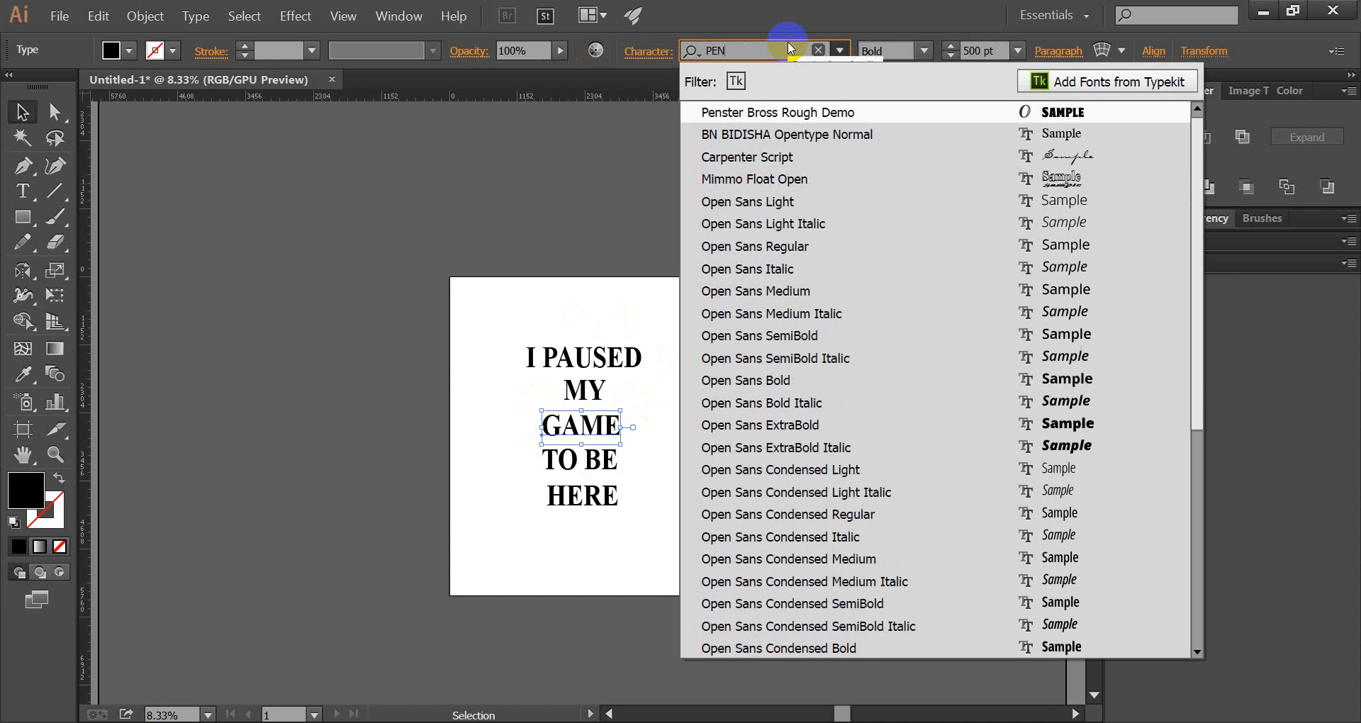
left_click(796, 114)
left_click(756, 355)
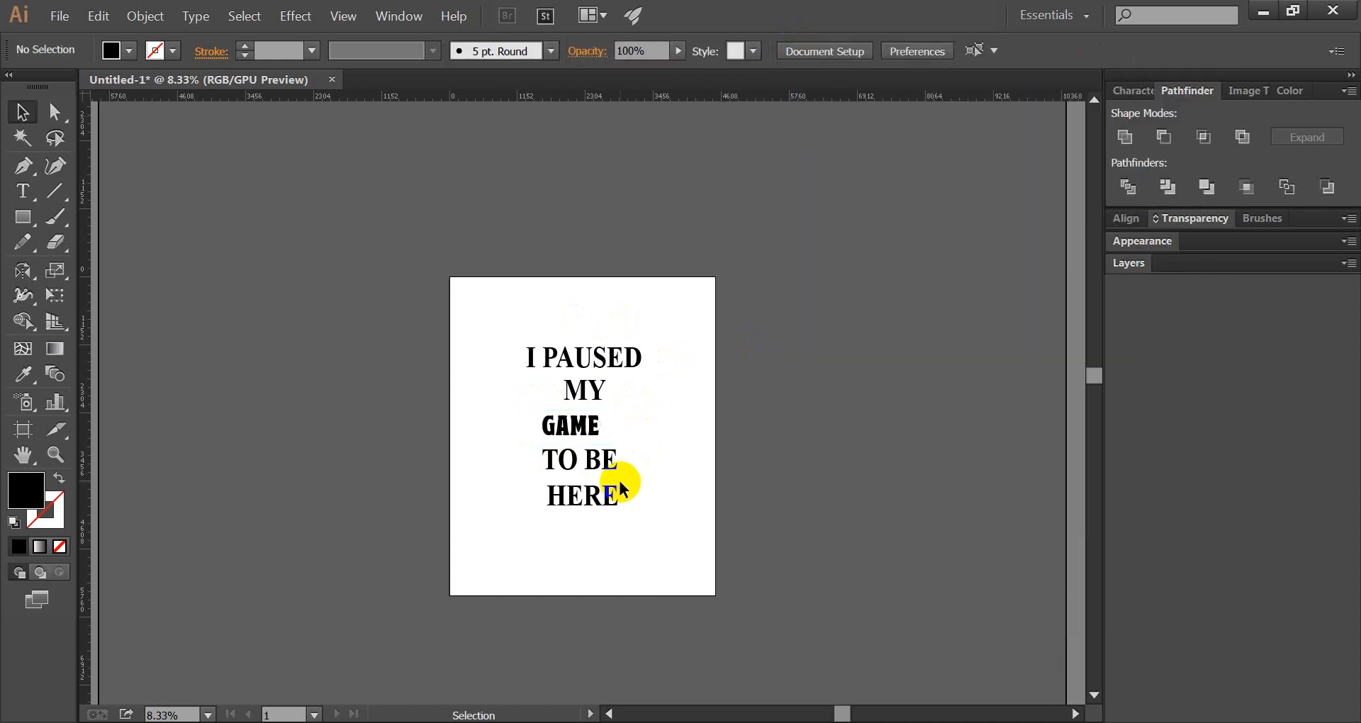
Set the word HERE in Penster Bross Rough Demo and move it slightly lower beneath TO BE
left_click(619, 484)
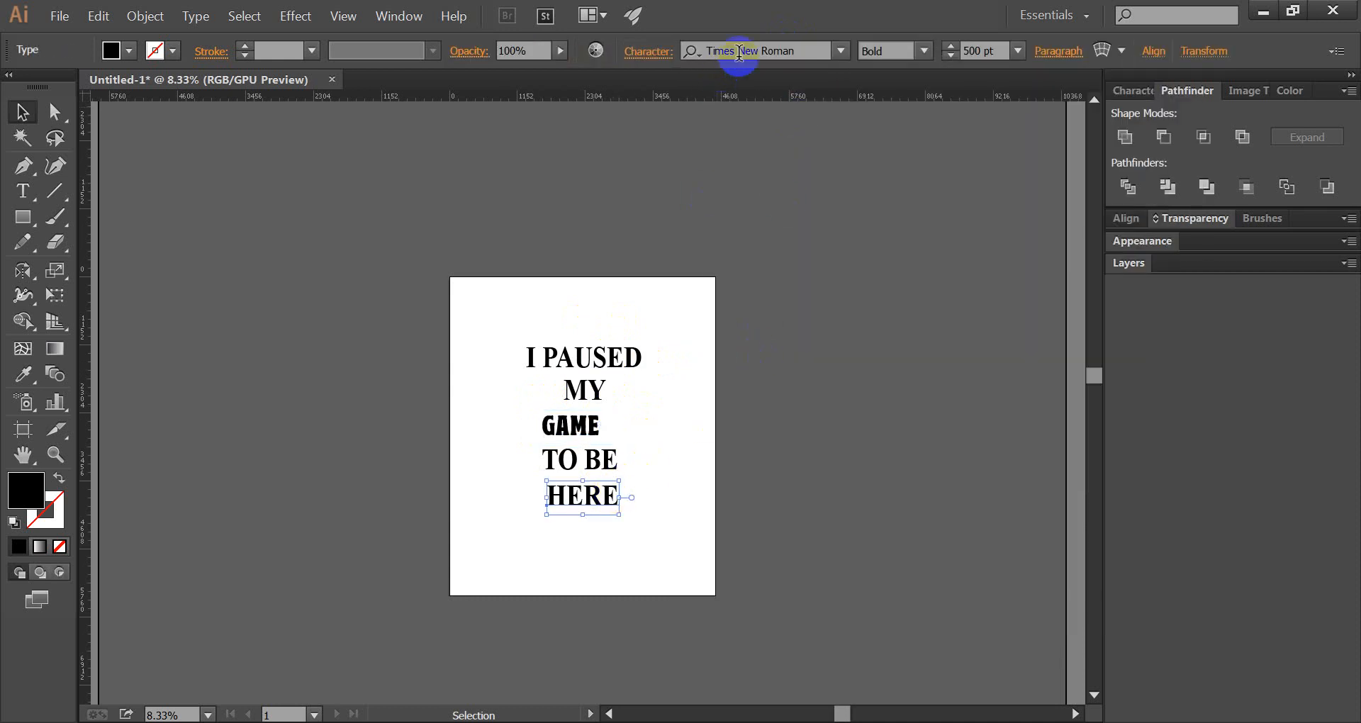
left_click(739, 53)
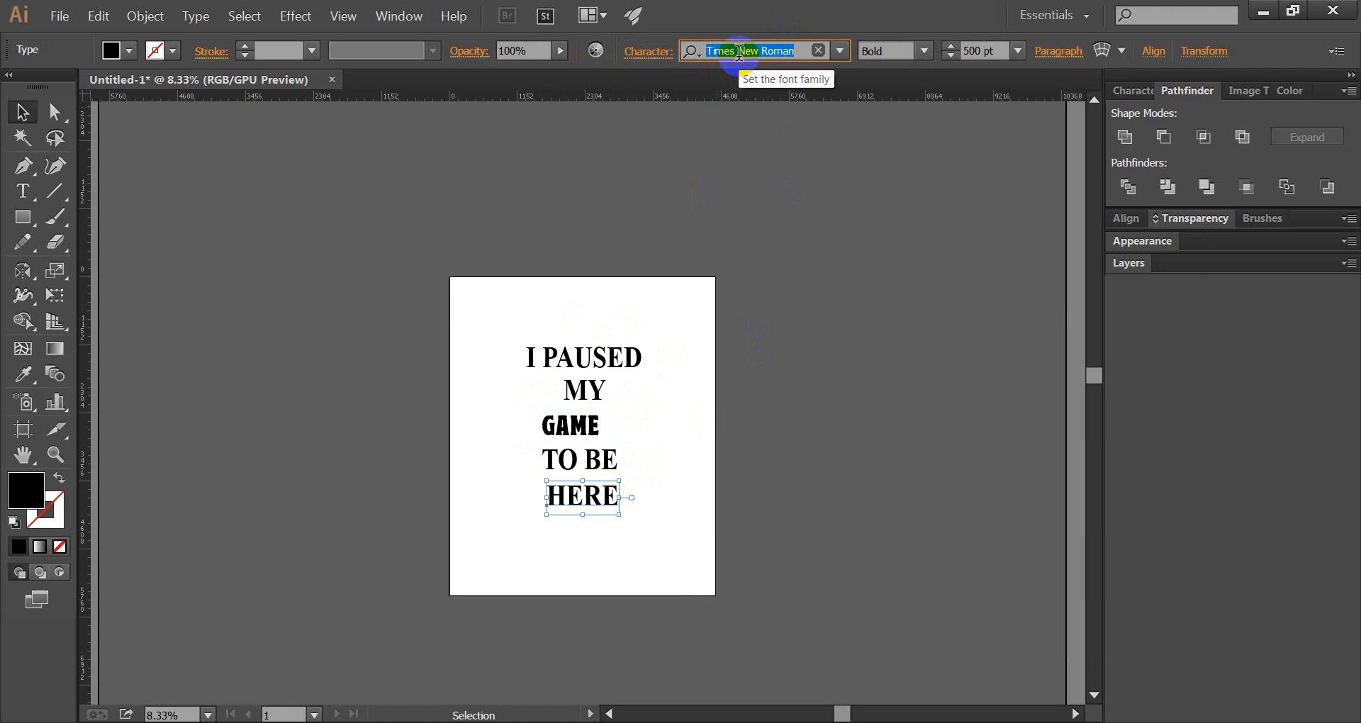
type("PEN")
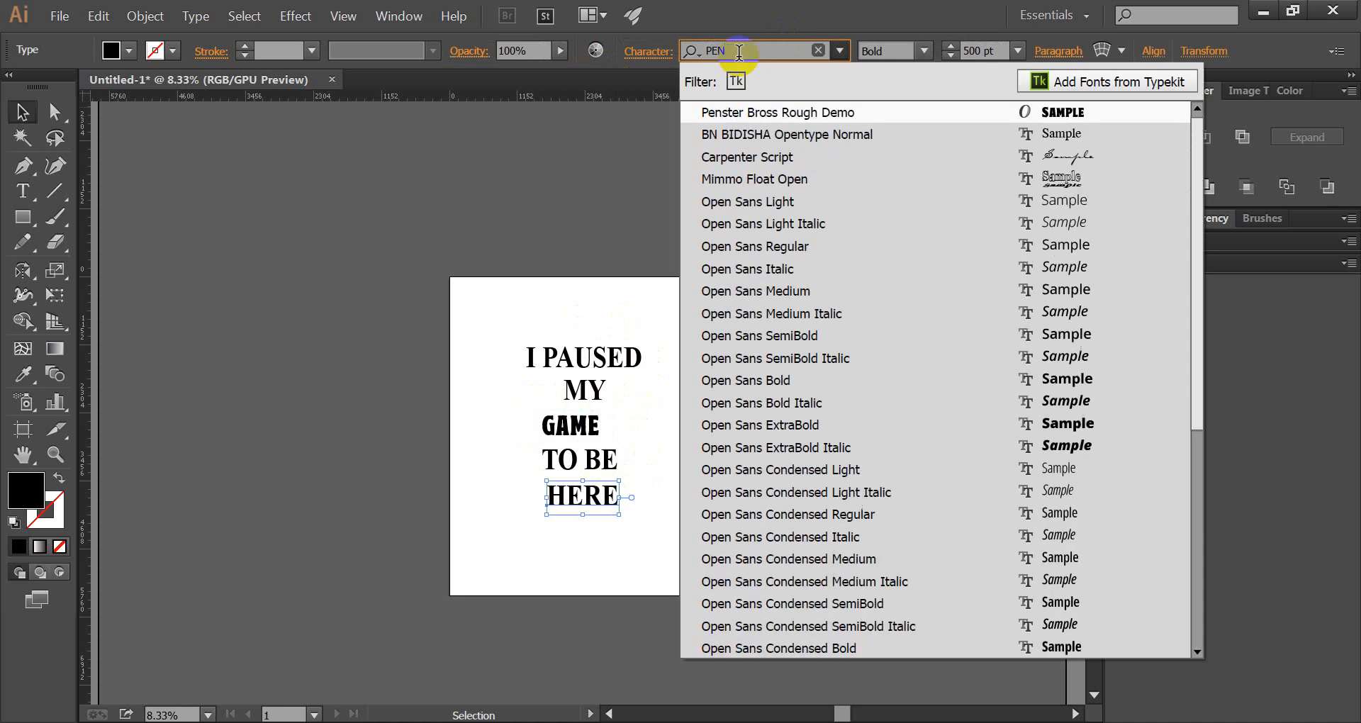
left_click(747, 112)
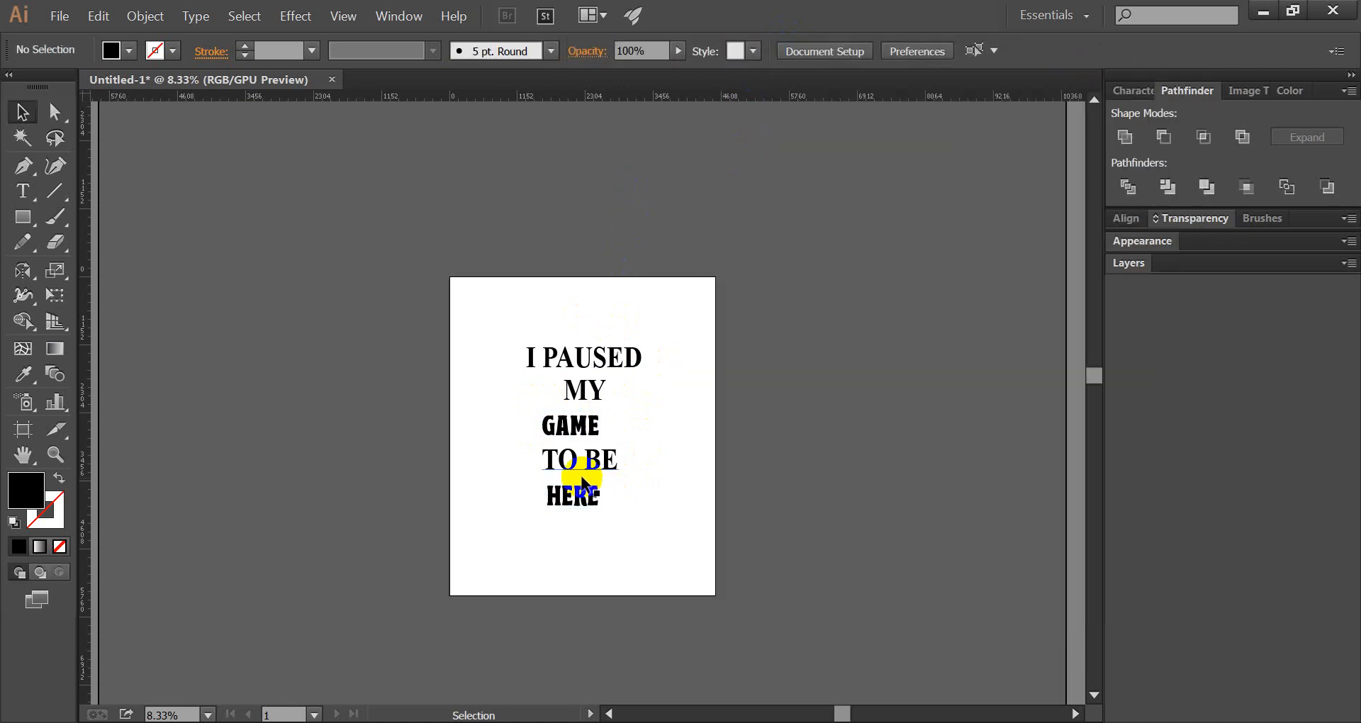
left_click_drag(602, 499, 640, 504)
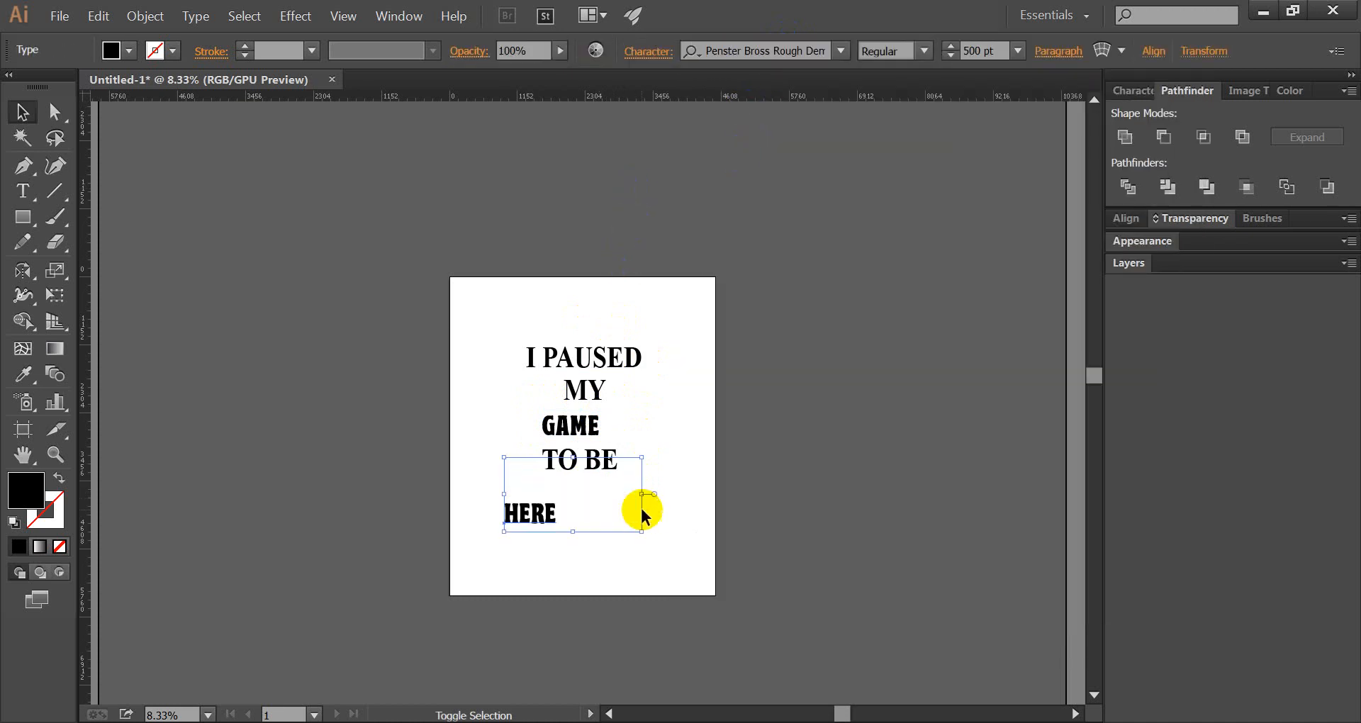
left_click_drag(528, 517, 559, 511)
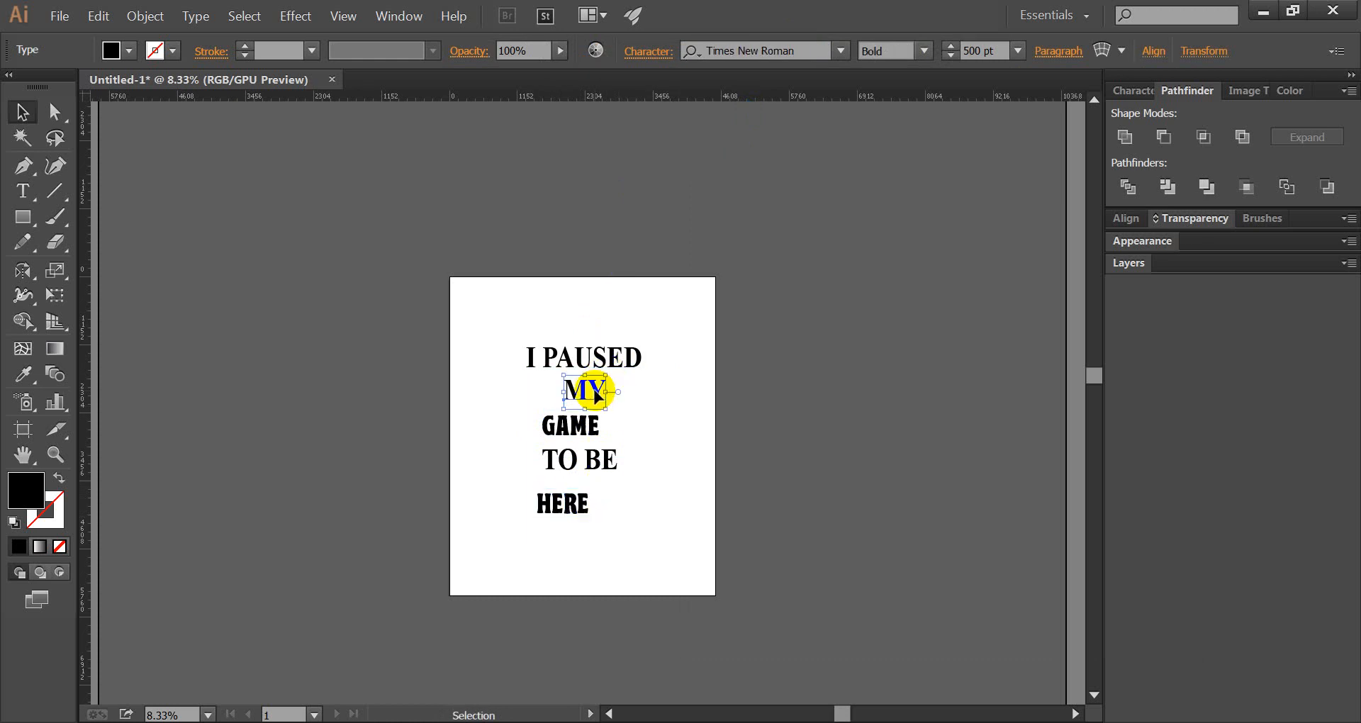
Set the words I PAUSED, MY and TO BE in the Hamston Regular font
left_click(608, 363)
left_click(607, 457, "shift")
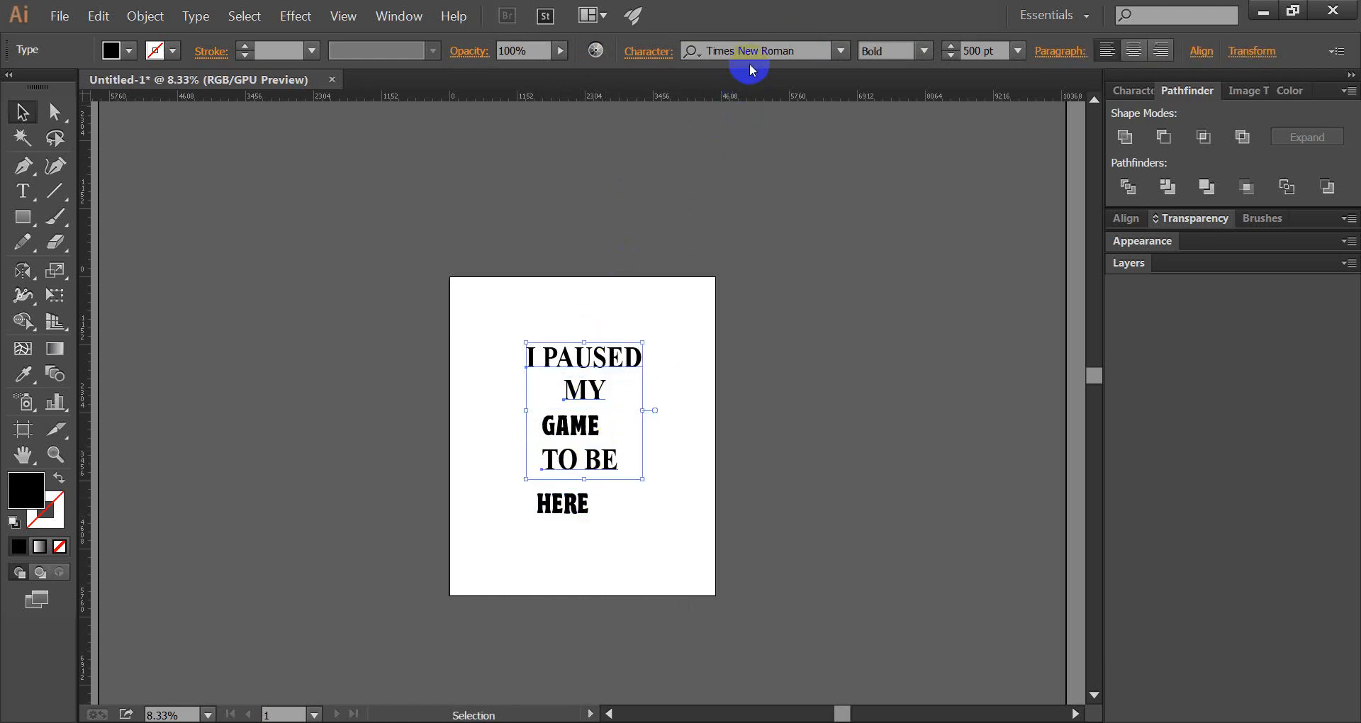
type("HAMS")
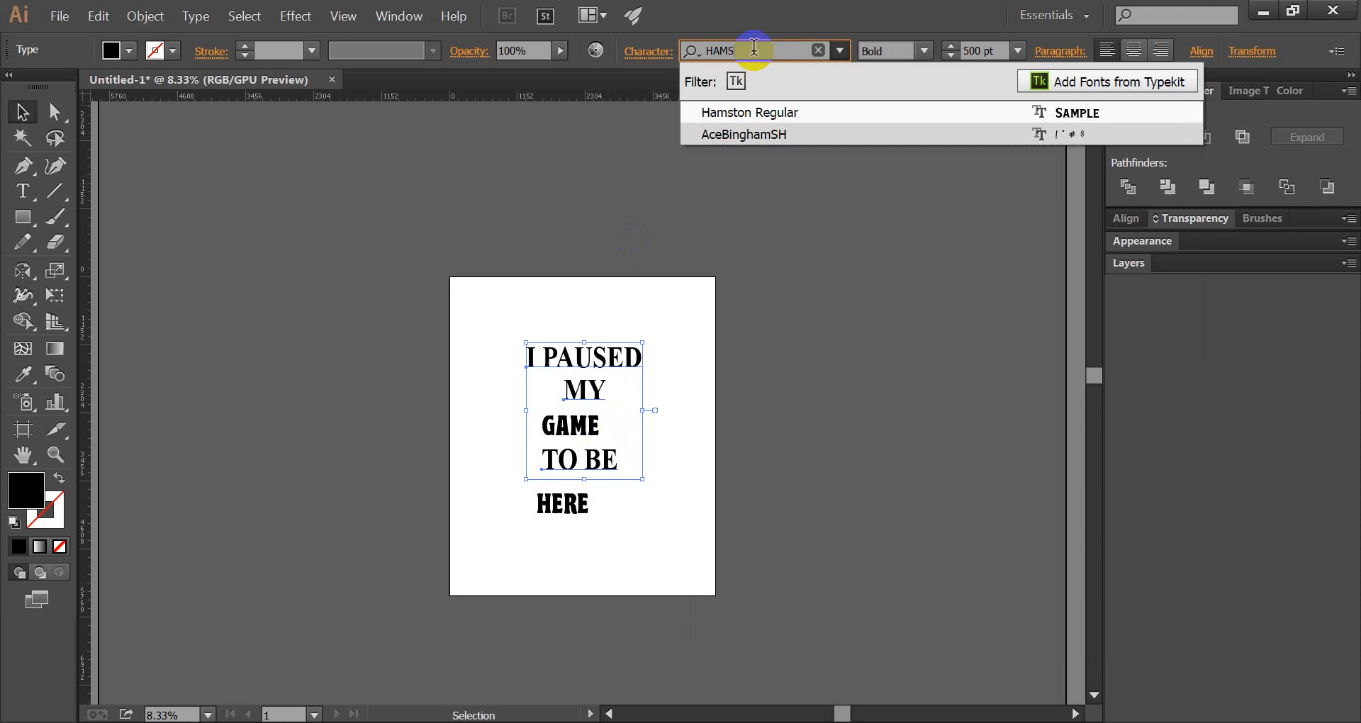
left_click(748, 112)
left_click(608, 215)
Place a copy of I PAUSED beside the artboard and replace the copy's text with the font name Hamston Regular
left_click_drag(590, 353, 388, 374)
double_click(388, 376)
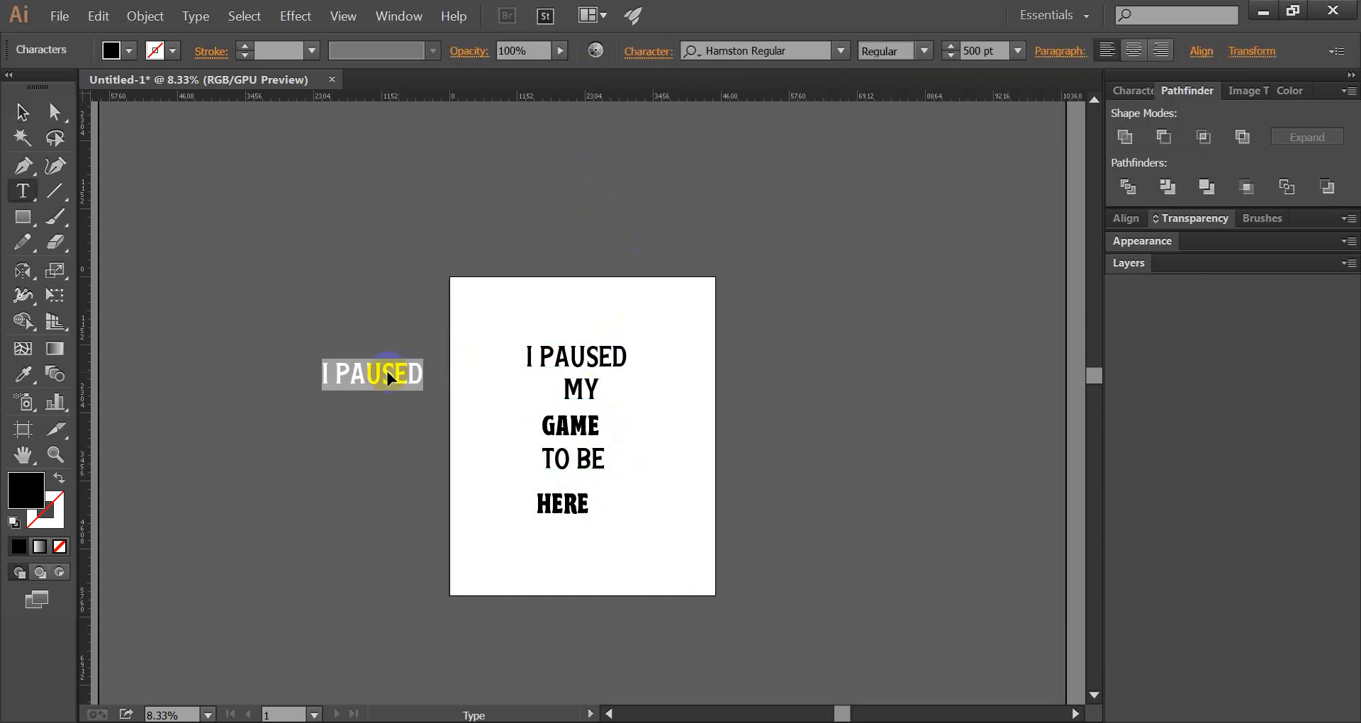
key("Escape")
left_click(736, 48)
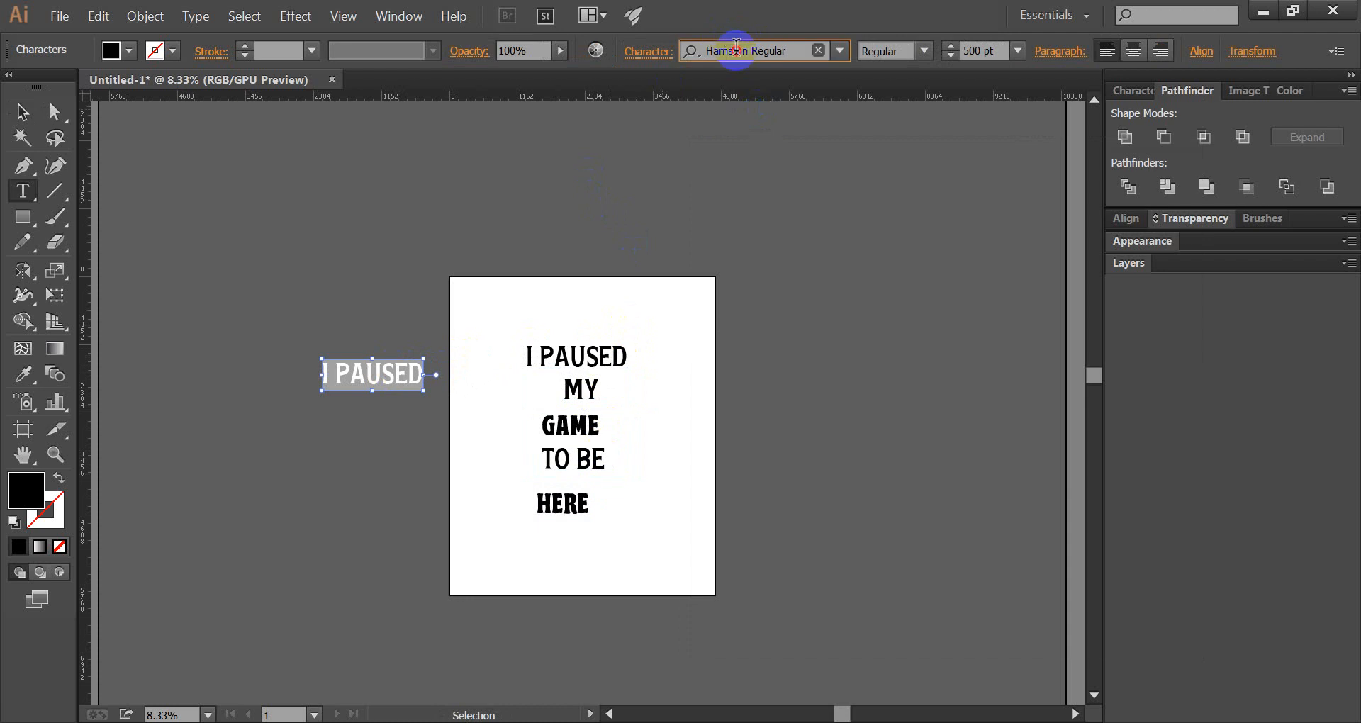
left_click(385, 349)
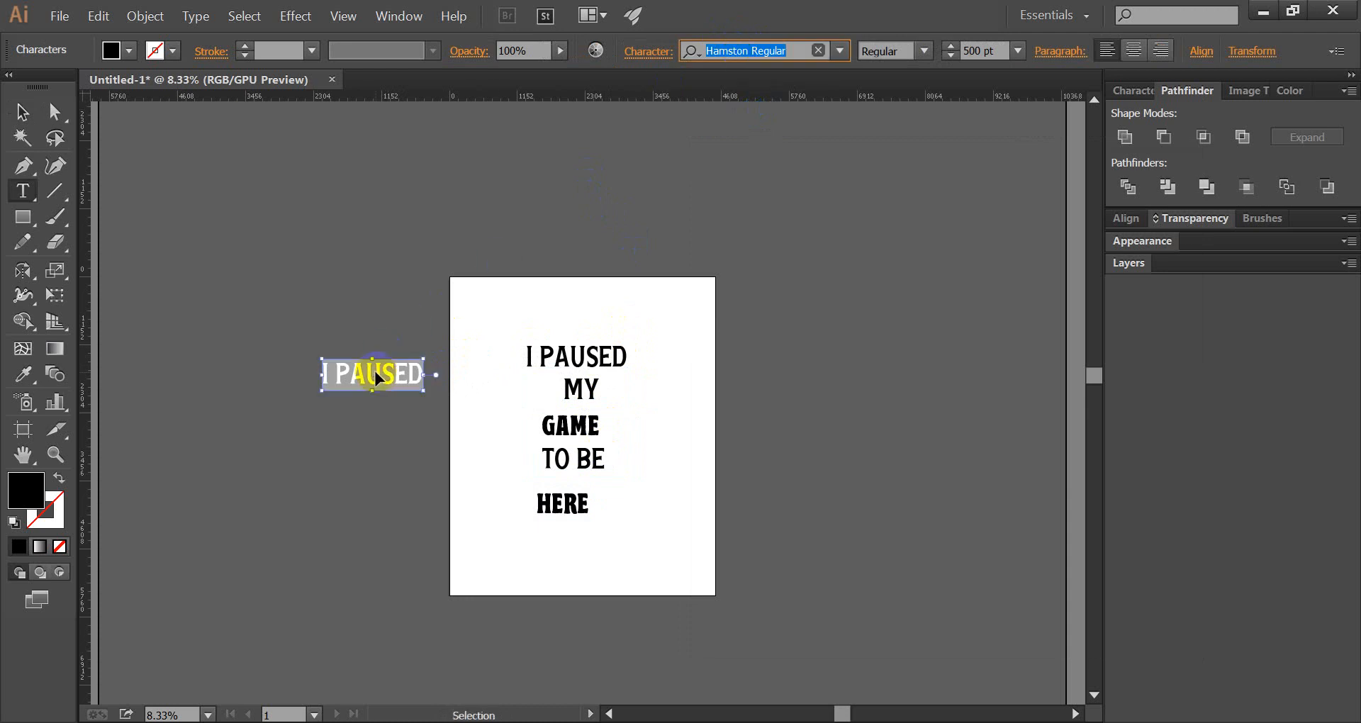
type("Hamston Regular")
left_click(377, 370)
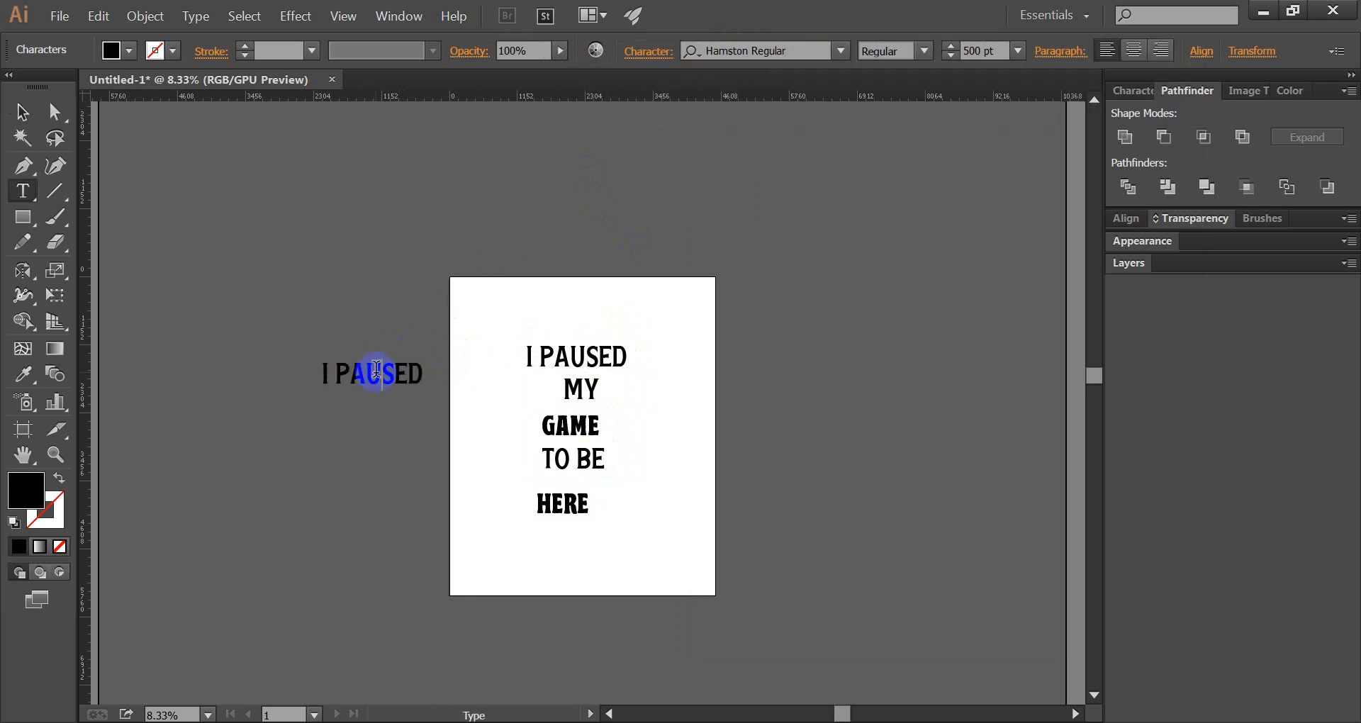
key("ctrl+a")
key("ctrl+v")
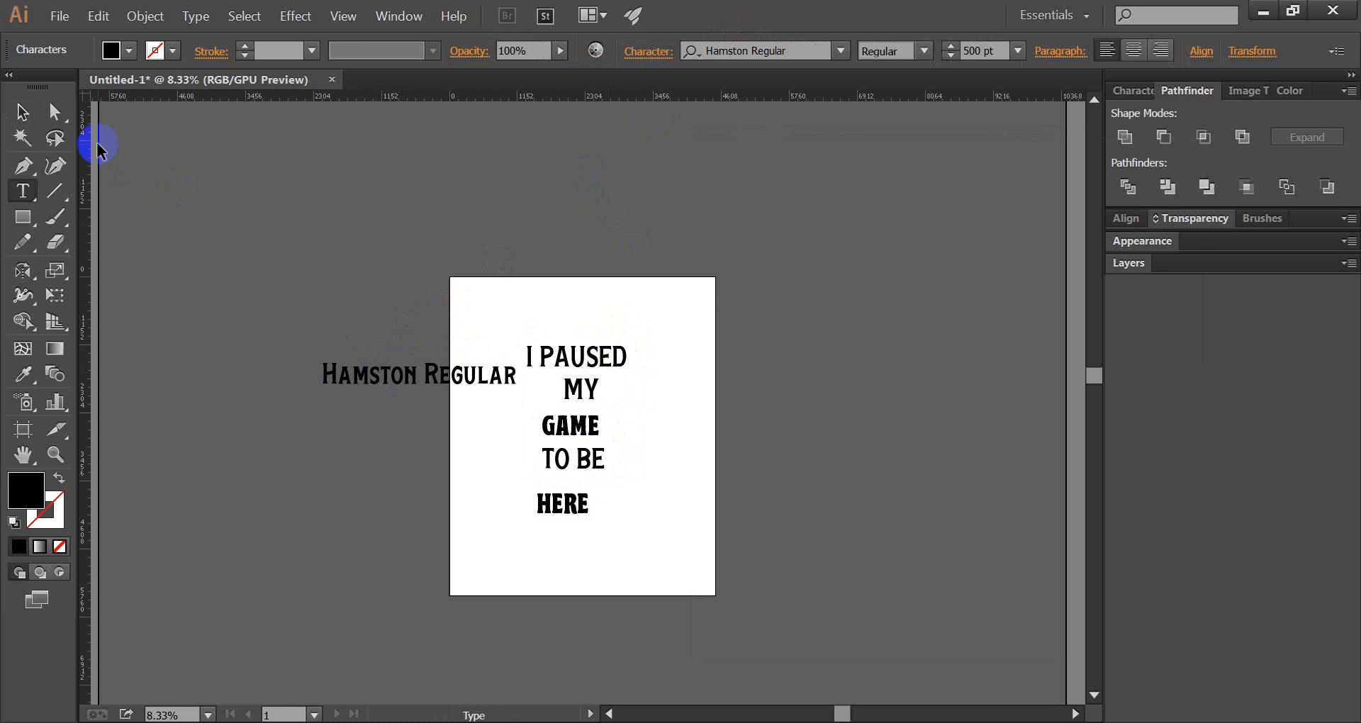
Move the Hamston Regular label to just above the artboard
left_click(37, 115)
left_click_drag(394, 379, 558, 251)
left_click(751, 258)
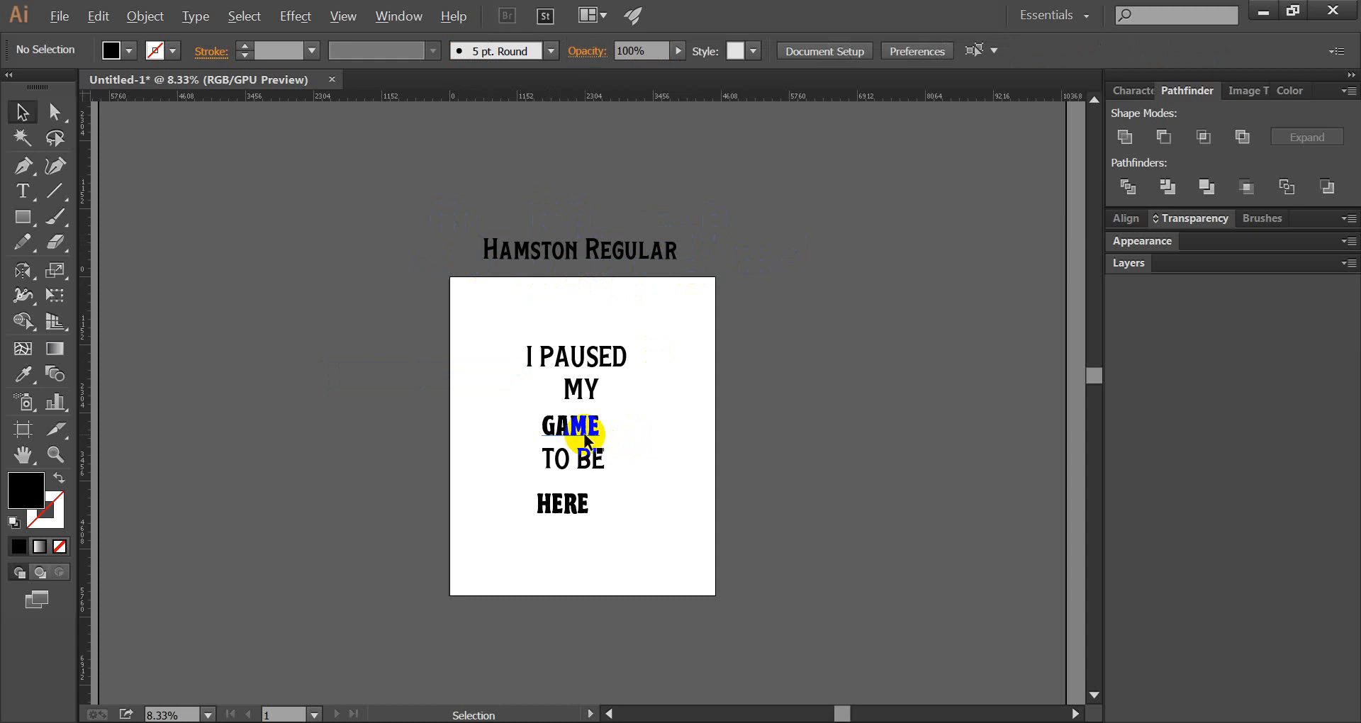
Place a copy of GAME above the artboard, replace its text with Penster Bross Rough Demo, and move it just above the Hamston Regular label
left_click_drag(587, 439, 587, 216)
key("t")
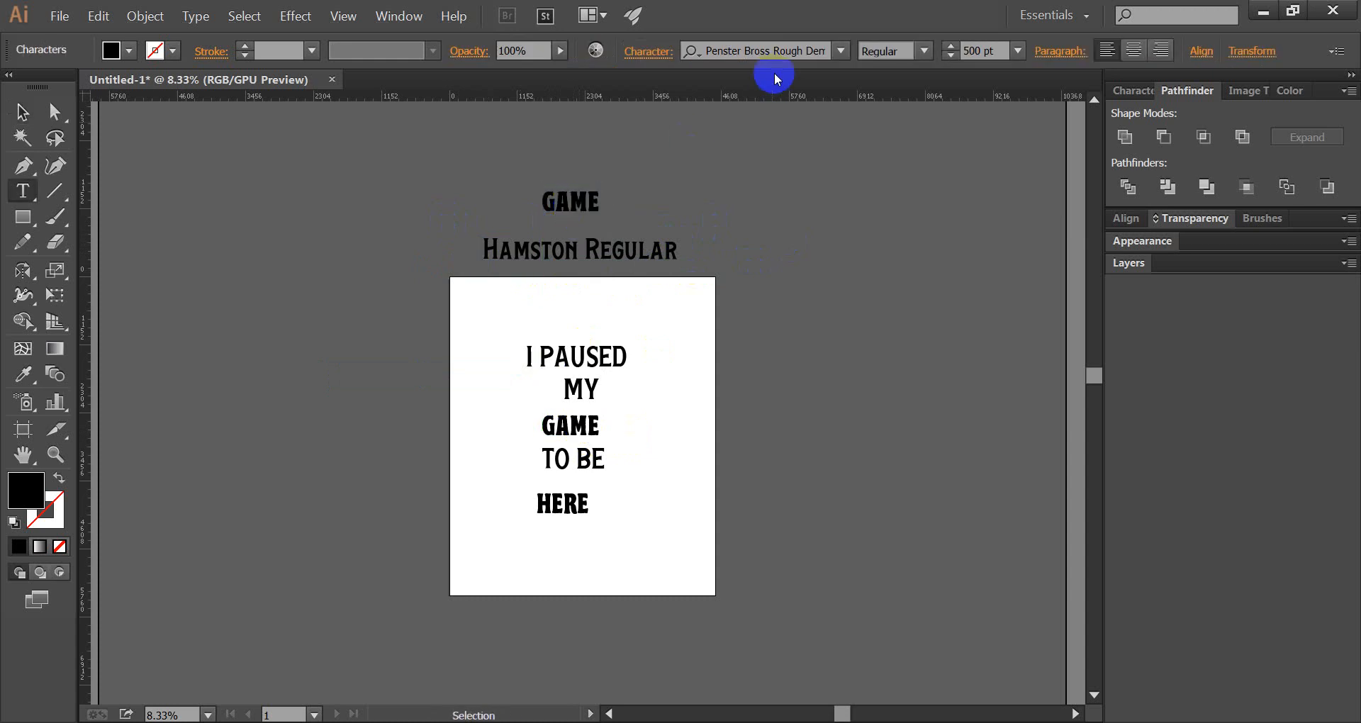
left_click(774, 51)
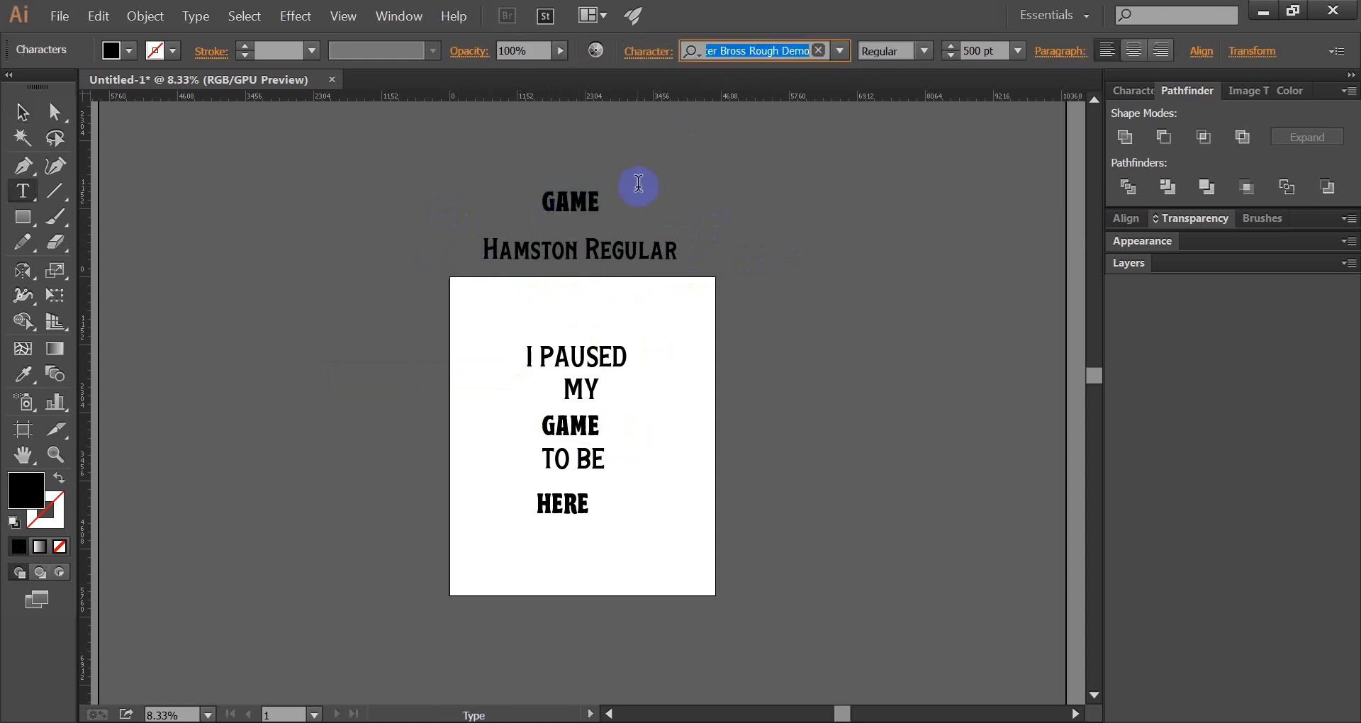
double_click(575, 204)
key("ctrl+v")
left_click(22, 111)
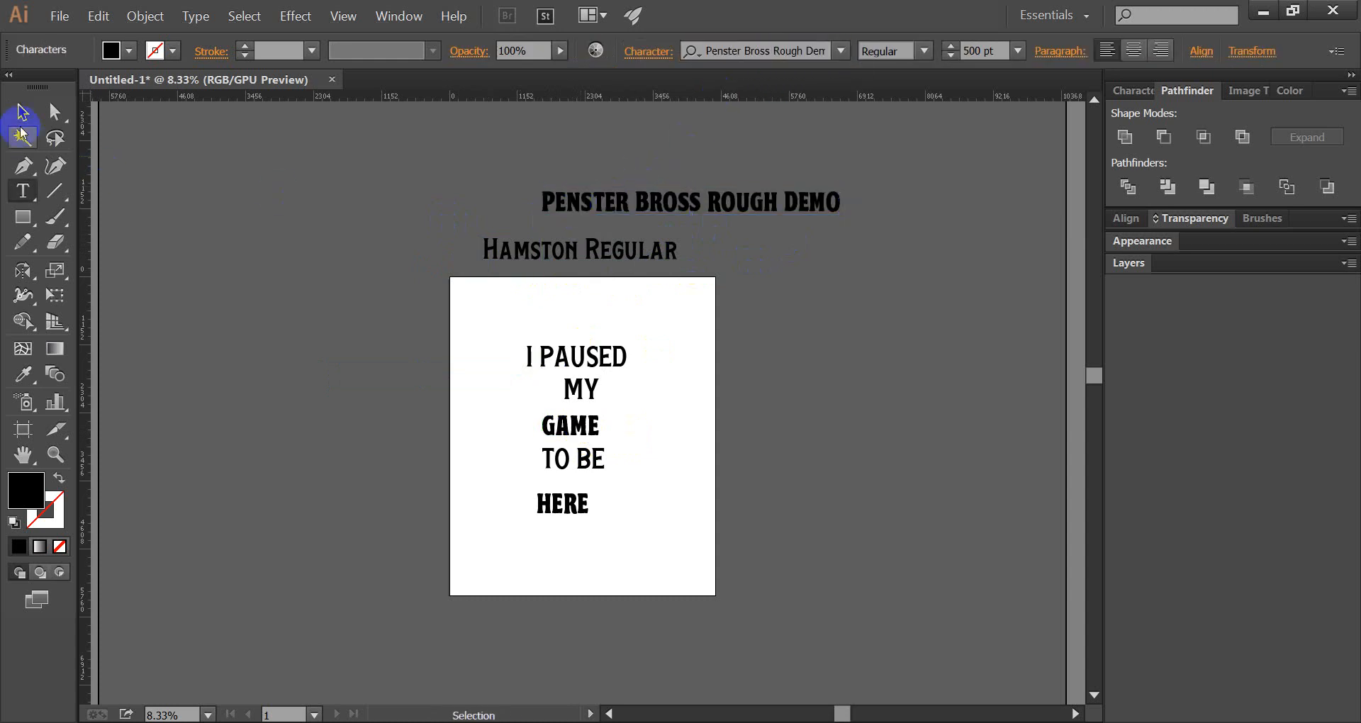
left_click(295, 234)
left_click_drag(607, 205, 516, 224)
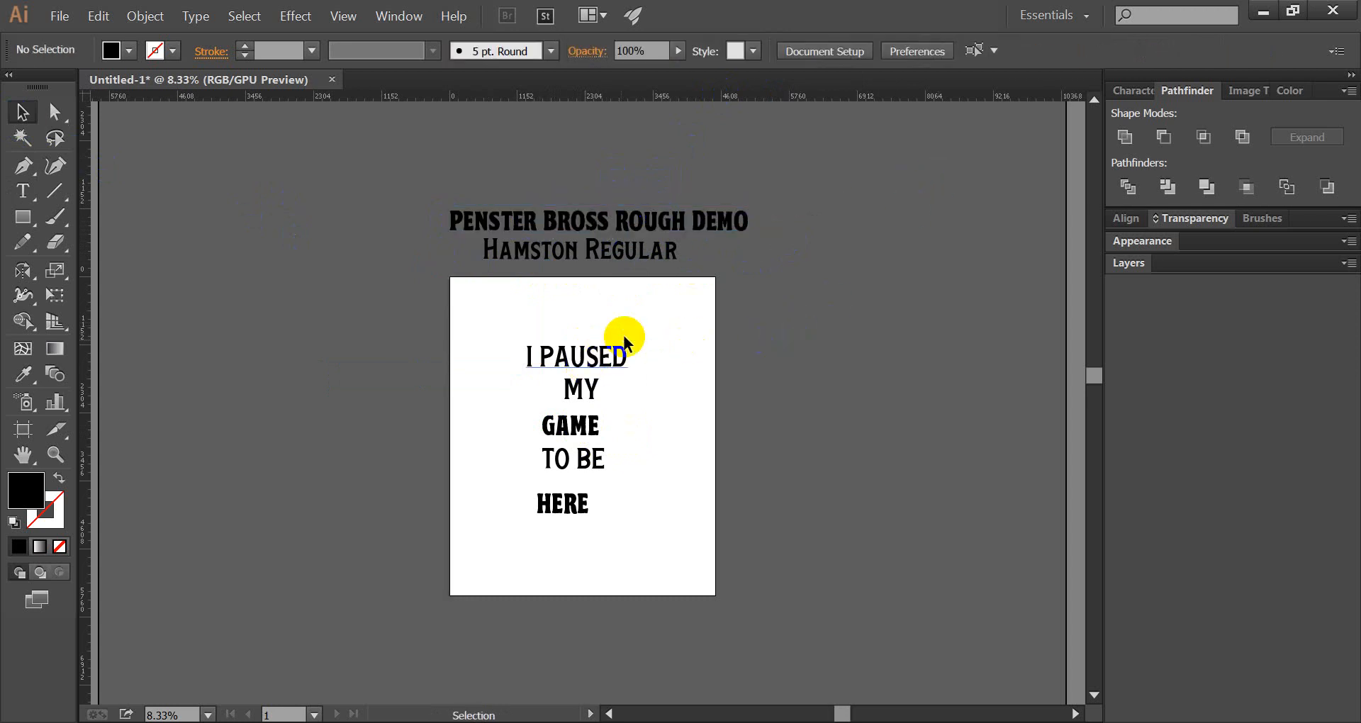
Place a copy of all five text lines beside the artboard and convert the originals on the artboard to outlines
left_click_drag(651, 321, 550, 535)
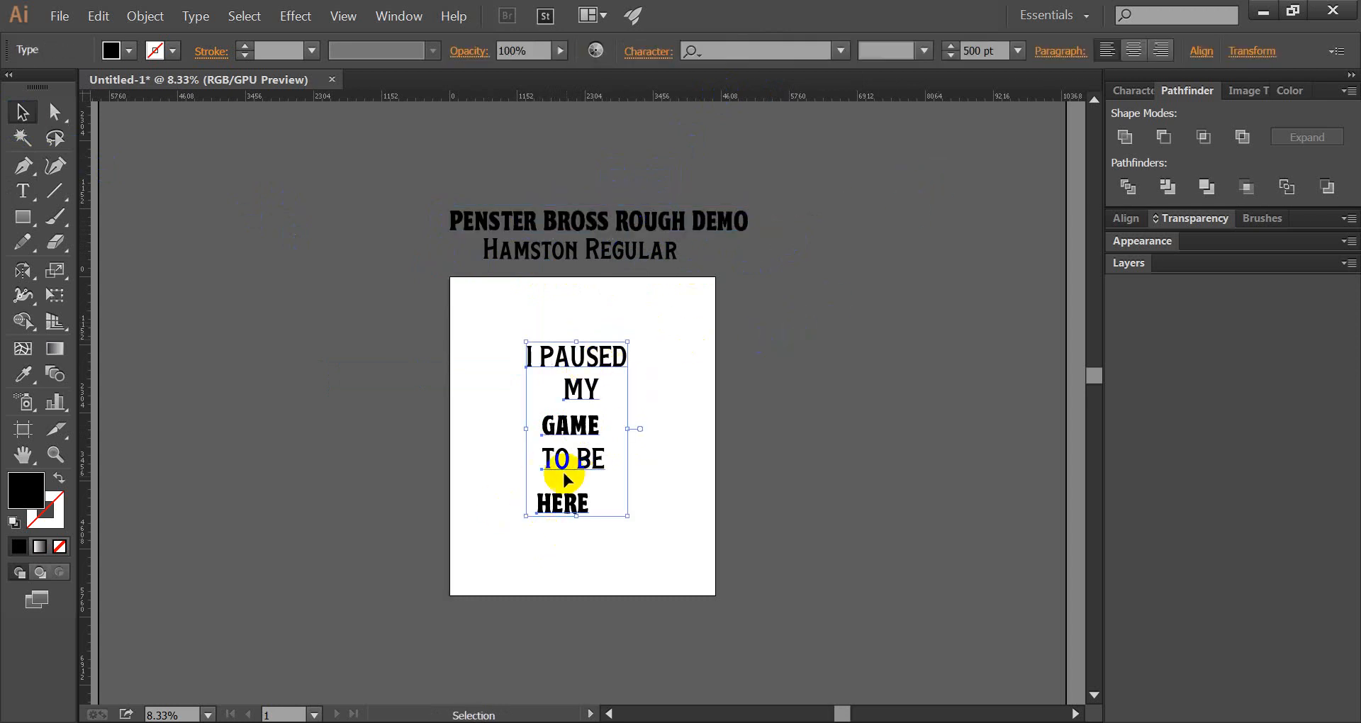
left_click_drag(562, 471, 838, 451)
left_click_drag(630, 324, 532, 553)
key("a")
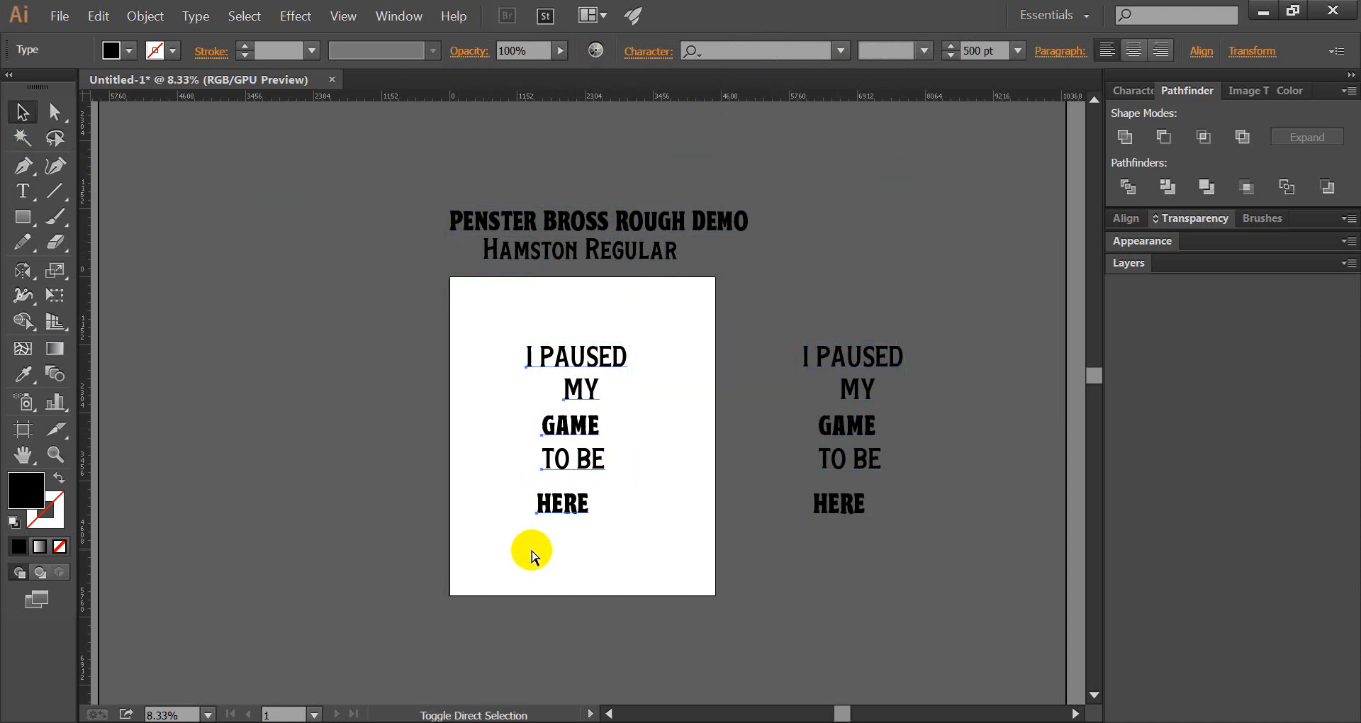
key("ctrl+shift+o")
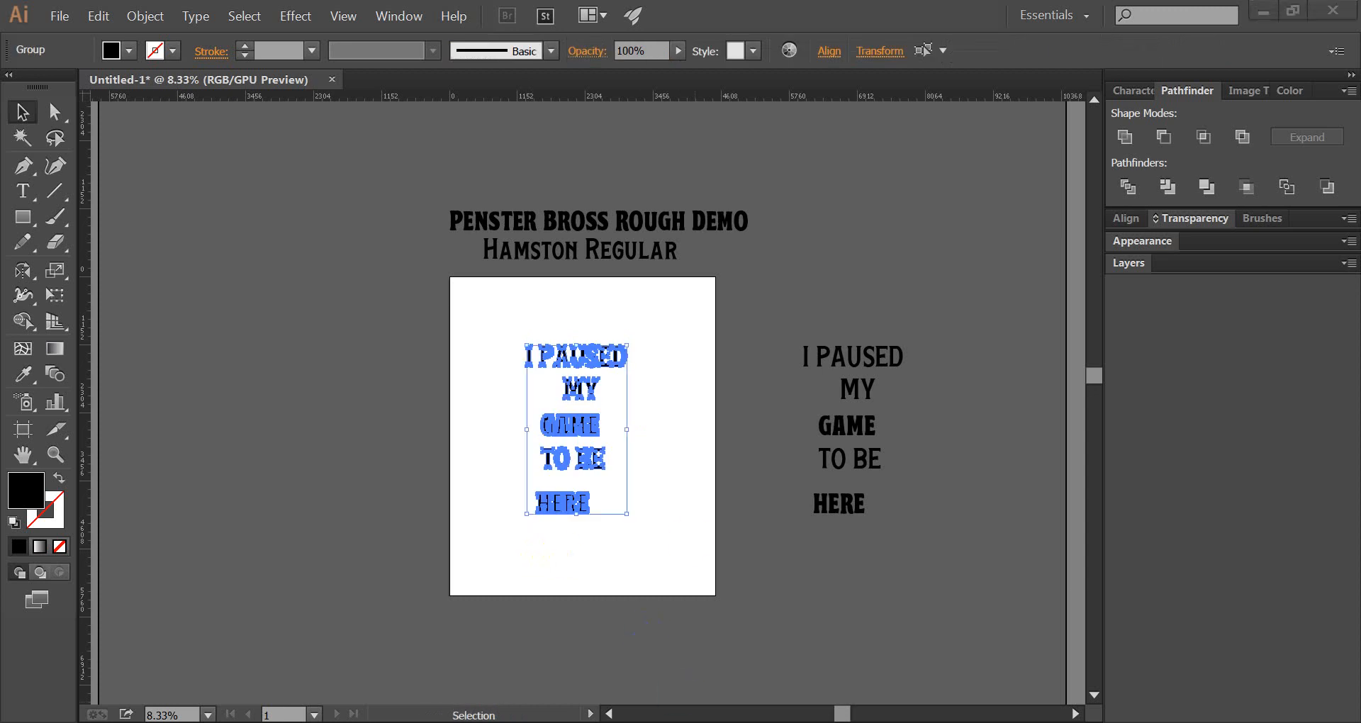
left_click(640, 538)
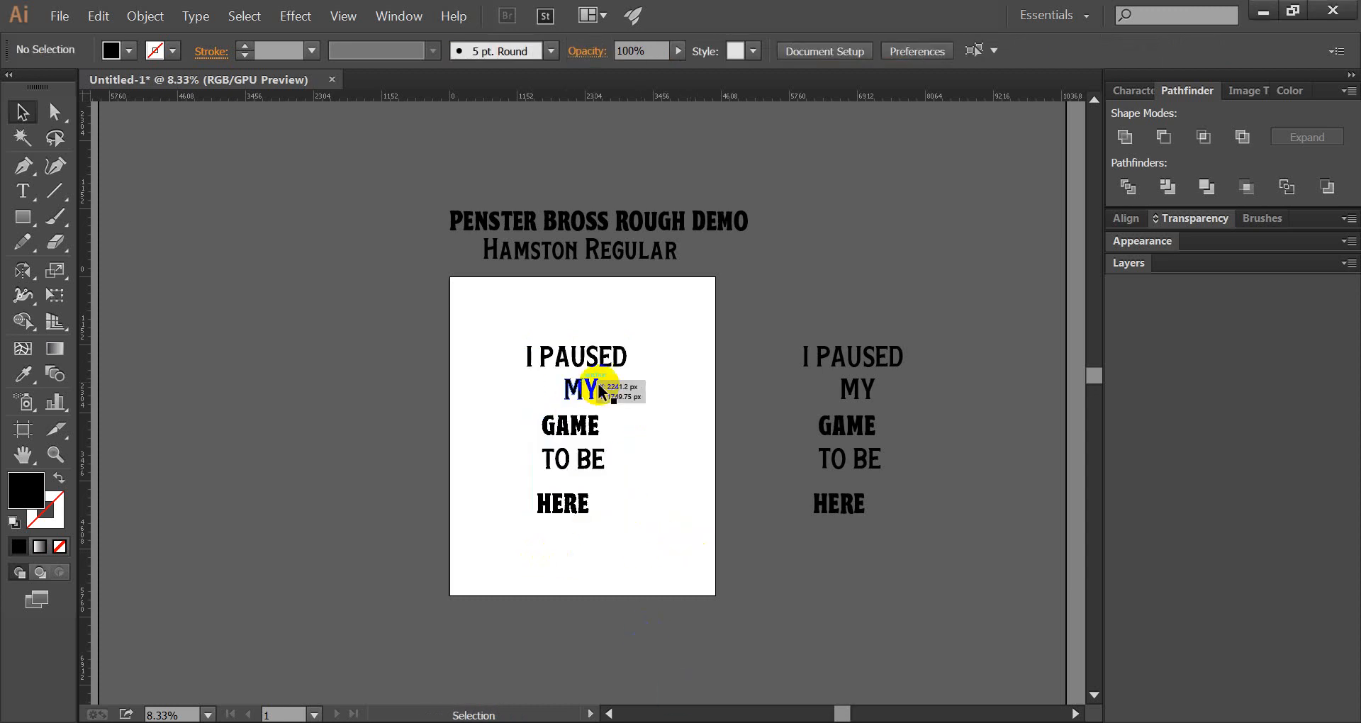
Add two vertical ruler guides inside the artboard's side edges to mark the design width, and lock the guides
scroll(546, 359, "up", 1, "alt")
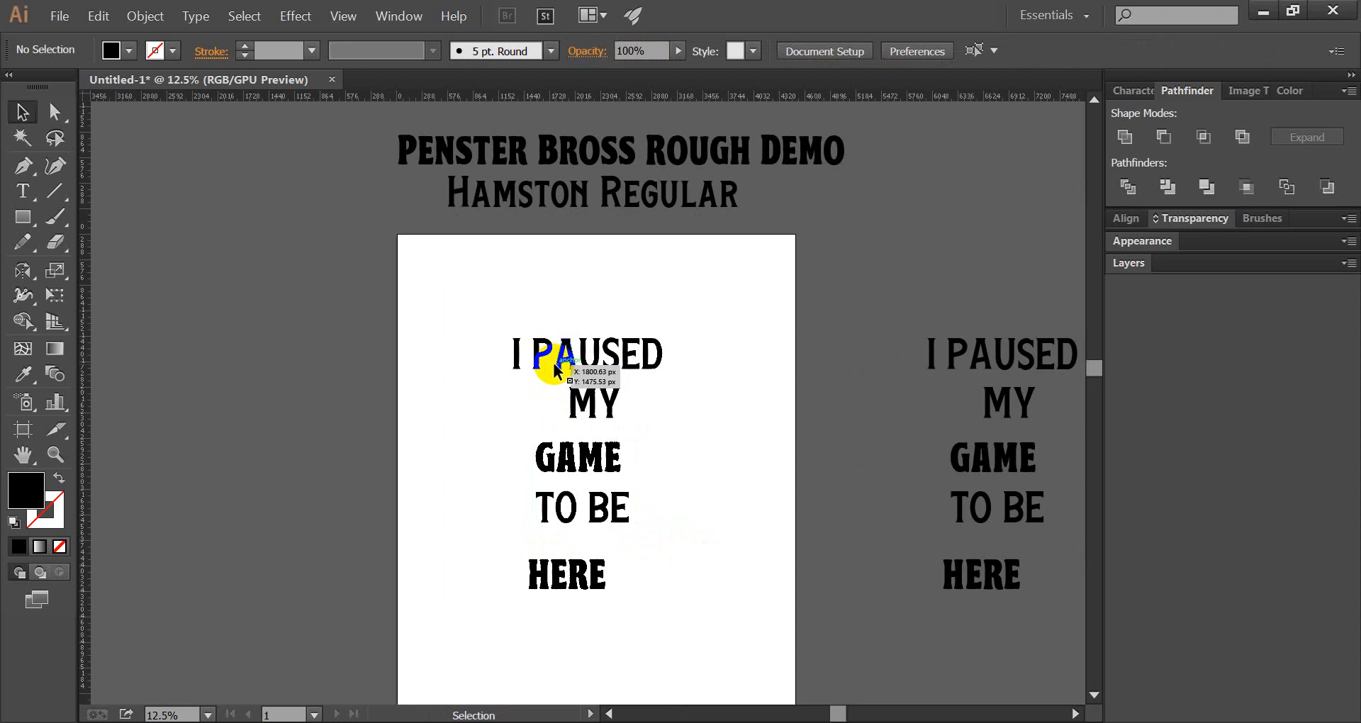
scroll(670, 567, "down", 1)
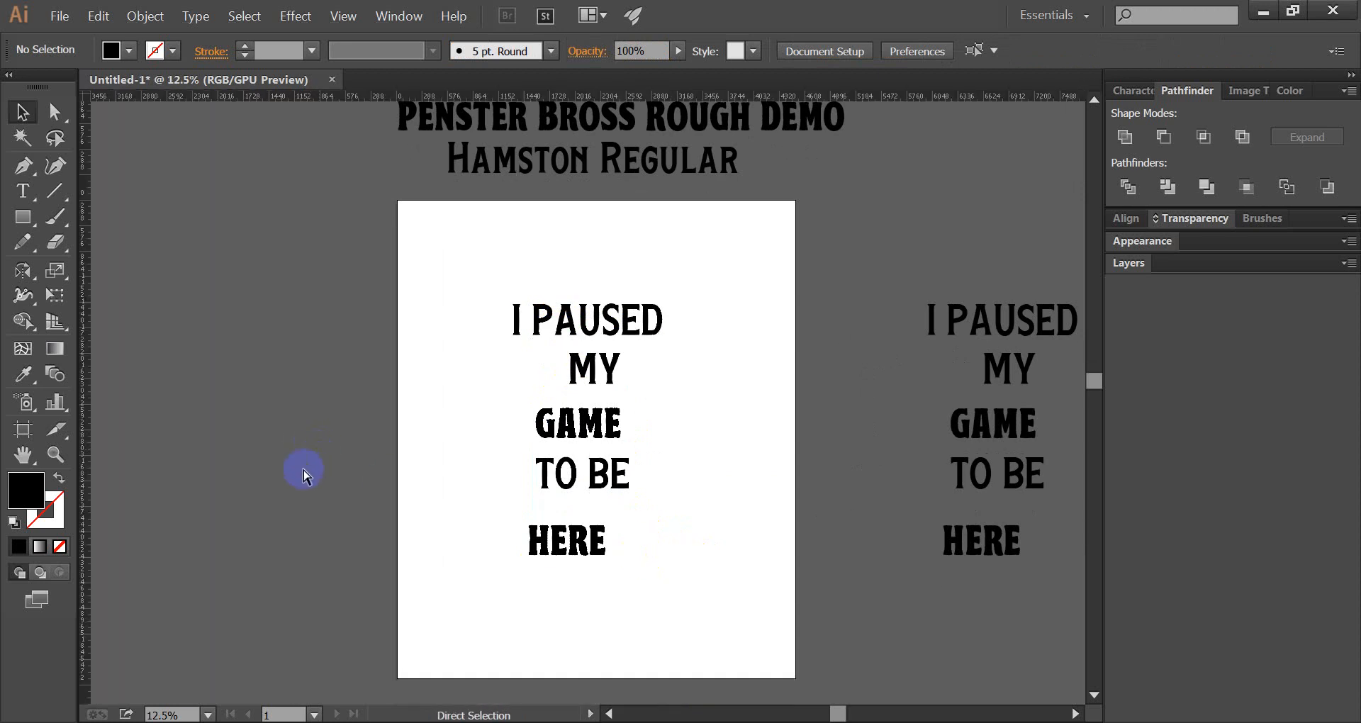
left_click_drag(347, 370, 453, 381)
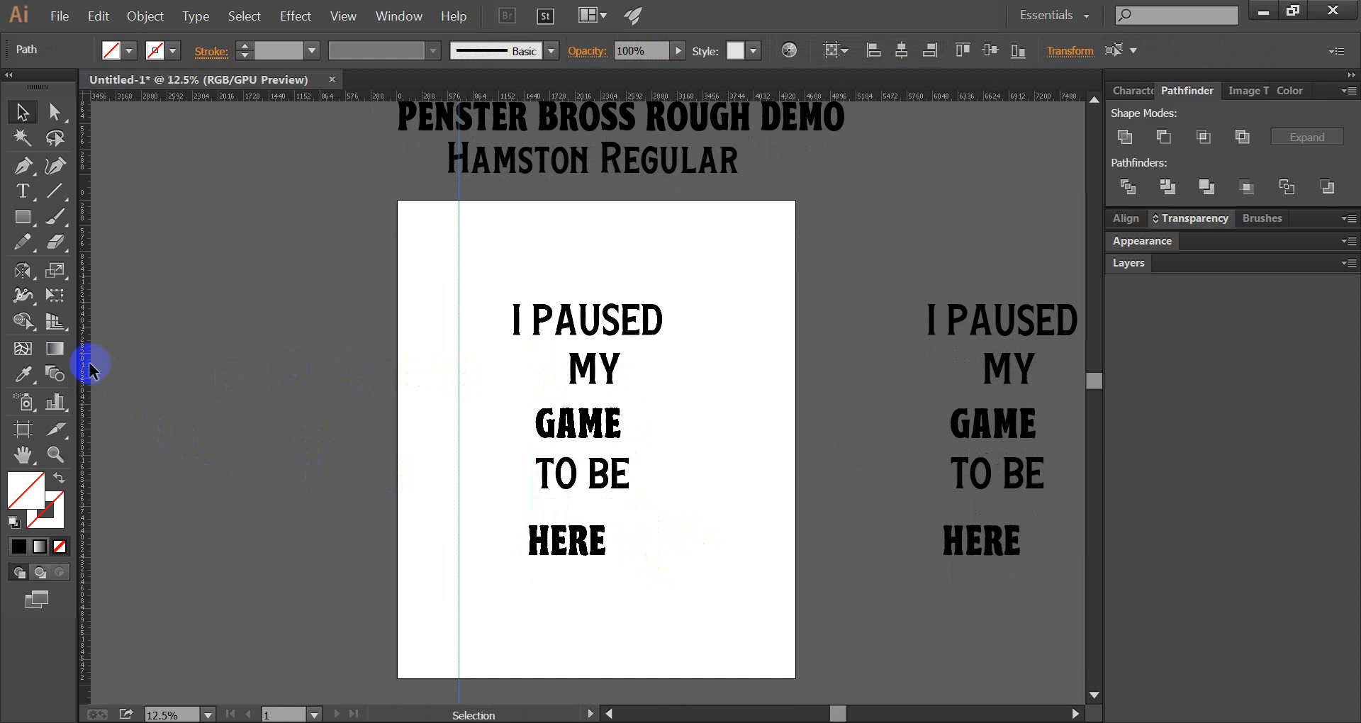
left_click_drag(86, 365, 739, 402)
right_click(708, 448)
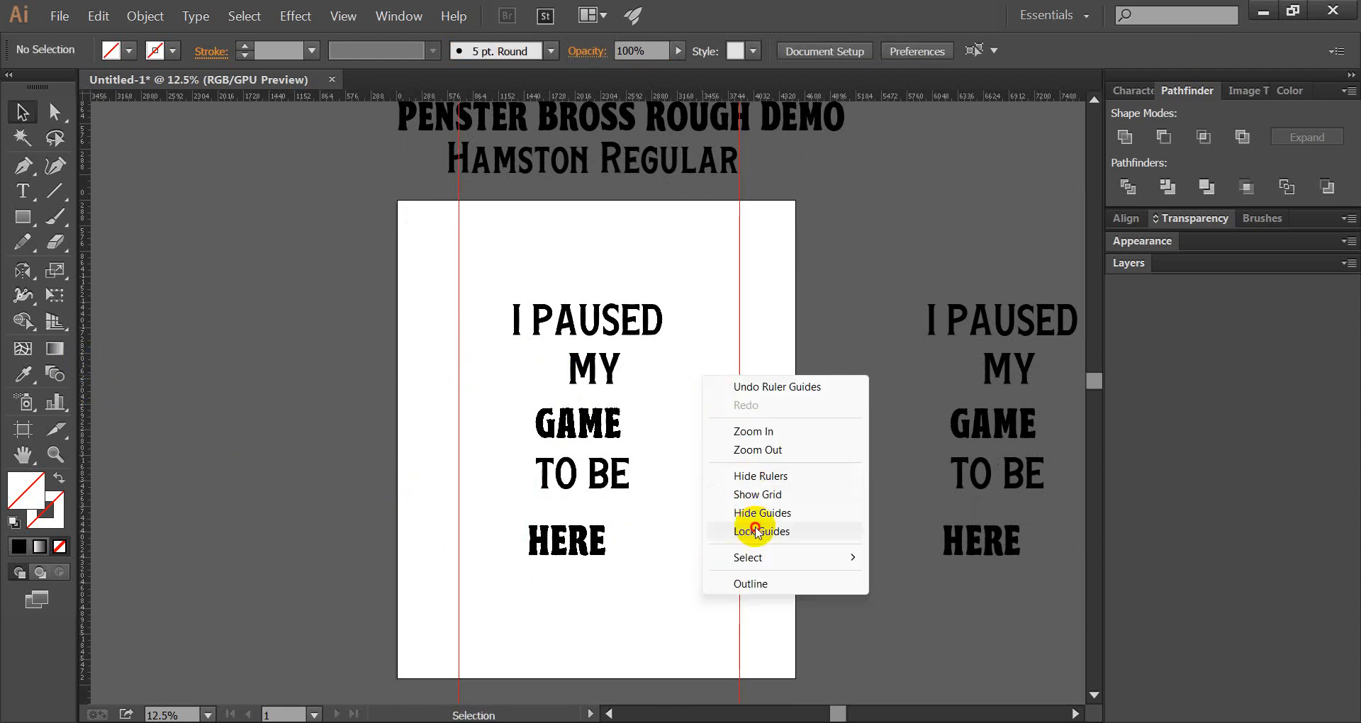
left_click(720, 528)
Move I PAUSED up to the first guide and scale it proportionally to span the width between both guides
left_click_drag(623, 323, 570, 298)
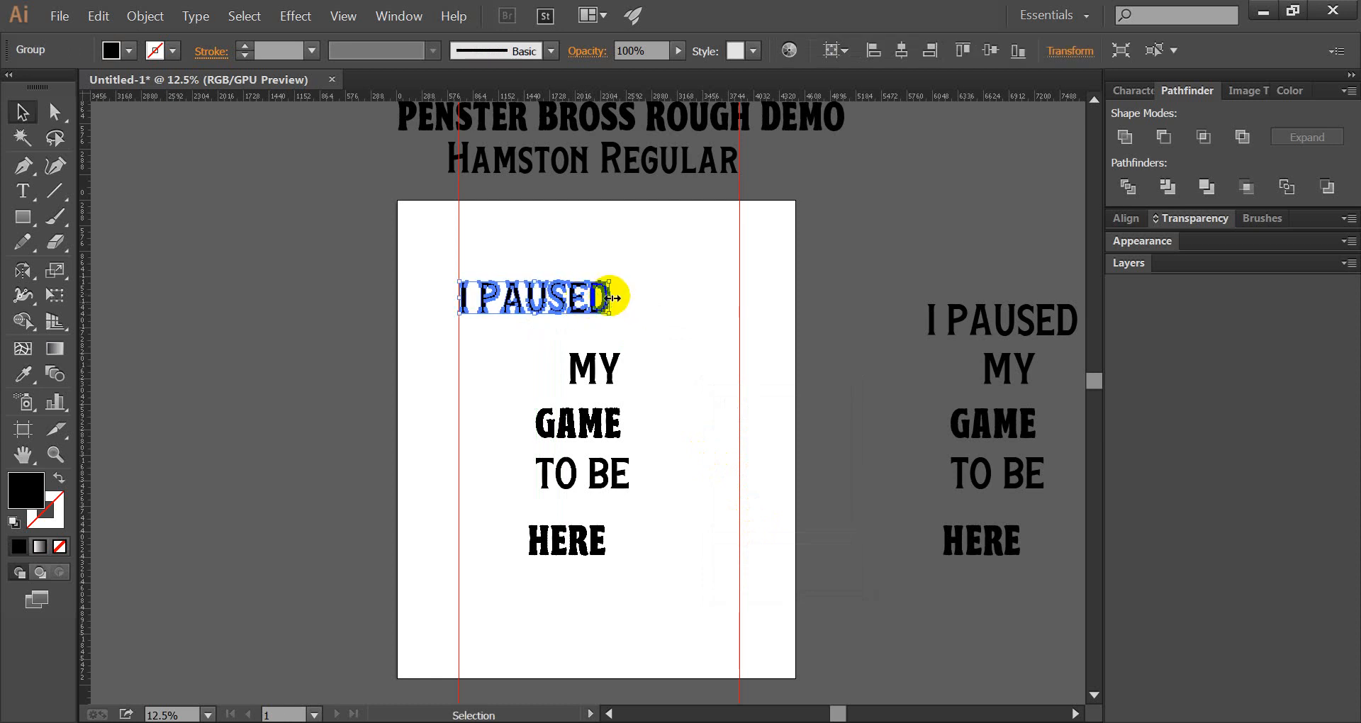
left_click_drag(608, 297, 771, 305)
left_click(784, 303)
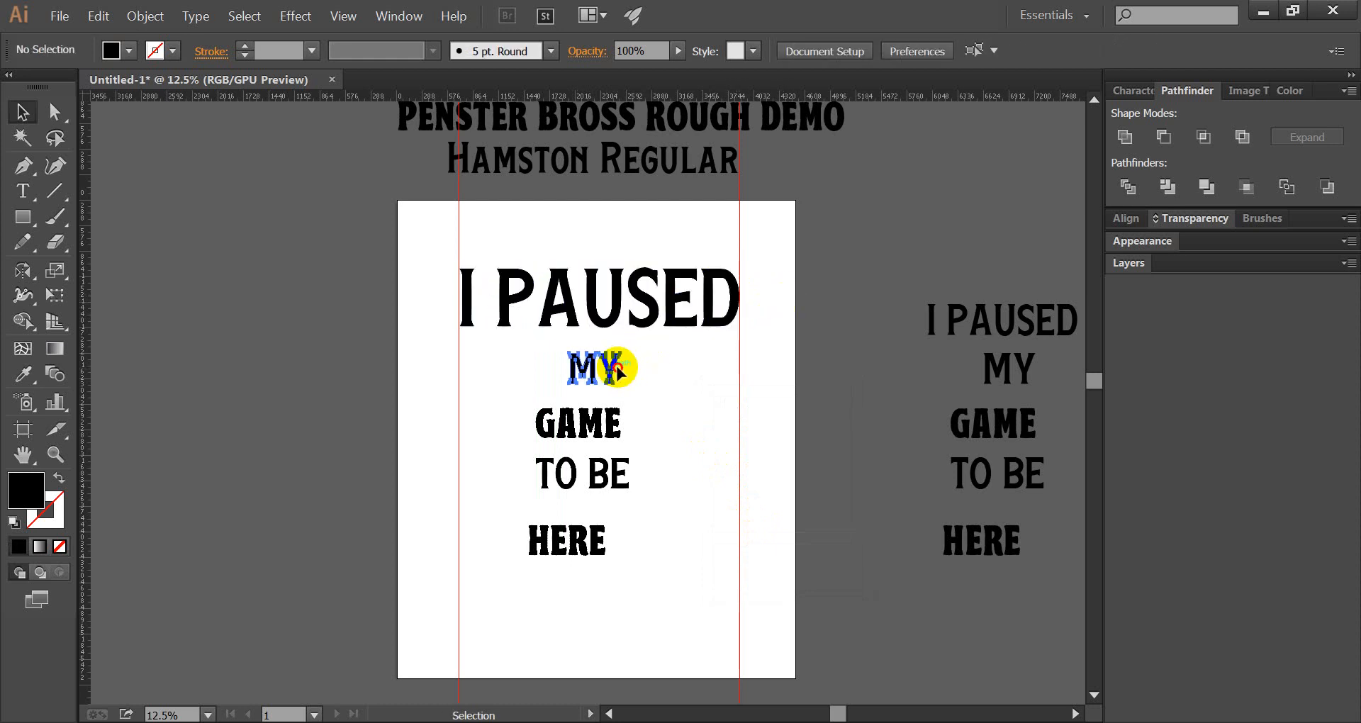
Move MY up close beneath I PAUSED and align the two words on their horizontal centres
left_click_drag(616, 374, 627, 357)
left_click(610, 305, "shift")
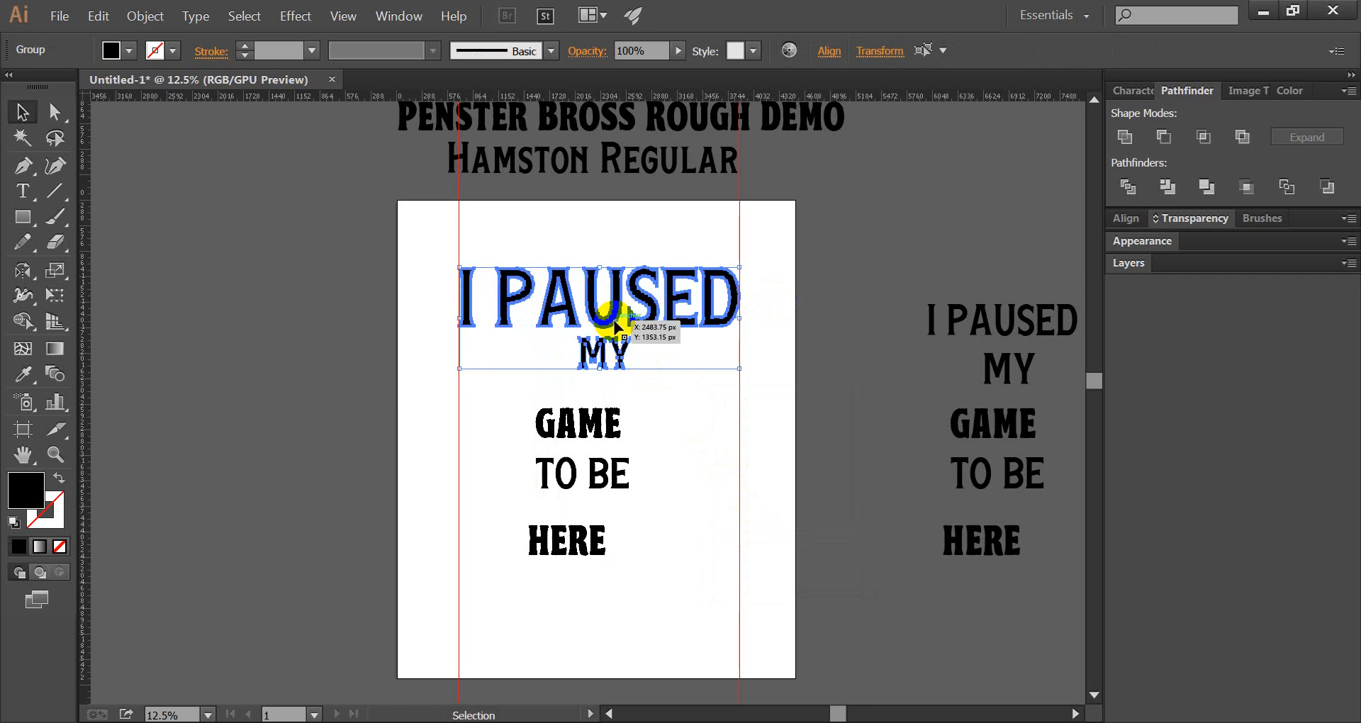
left_click(829, 51)
left_click(665, 102)
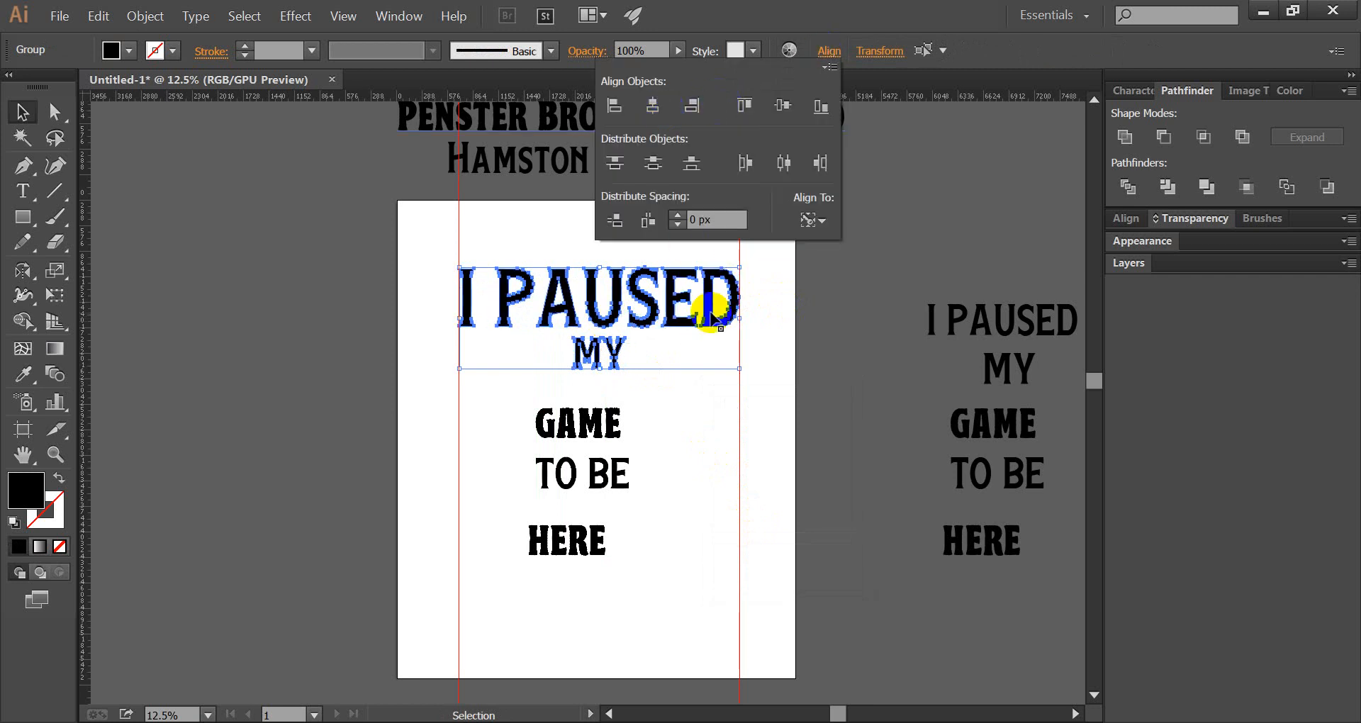
left_click(800, 379)
Enlarge MY slightly and proportionally, keeping it centred beneath I PAUSED
left_click(616, 365)
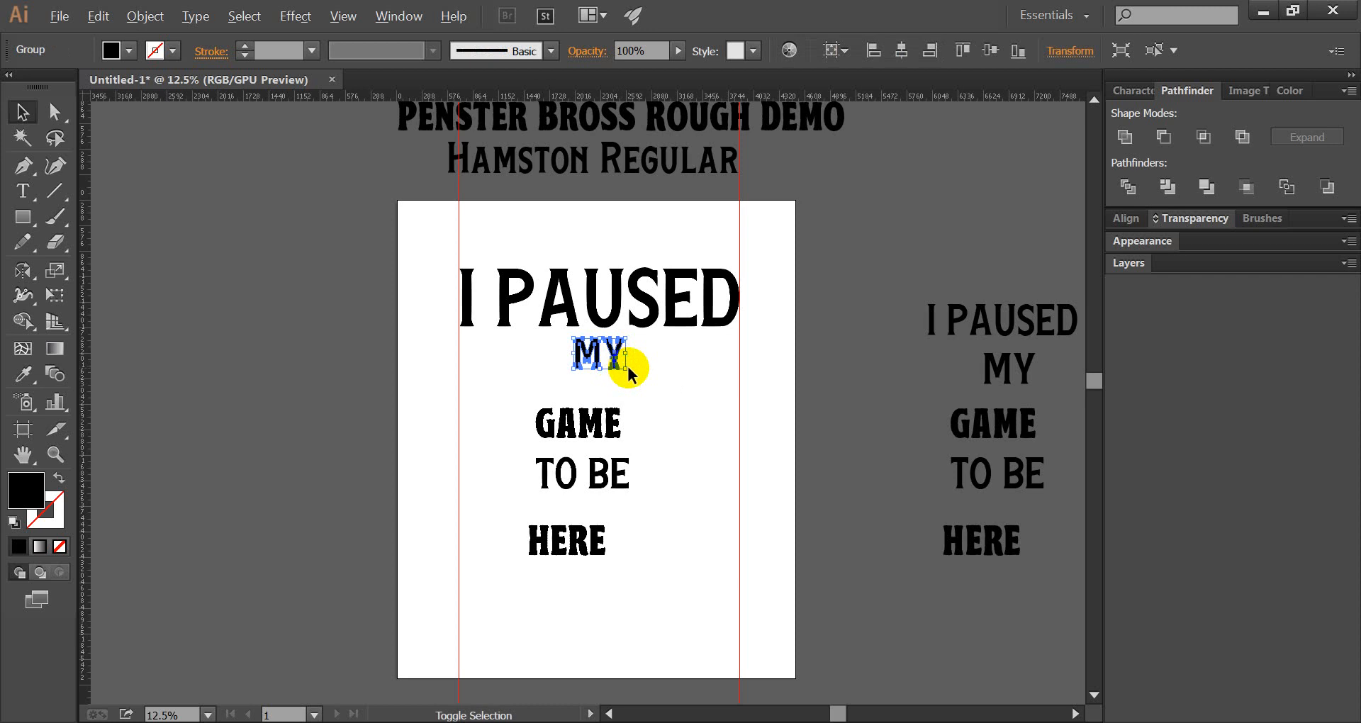
left_click_drag(625, 370, 637, 373)
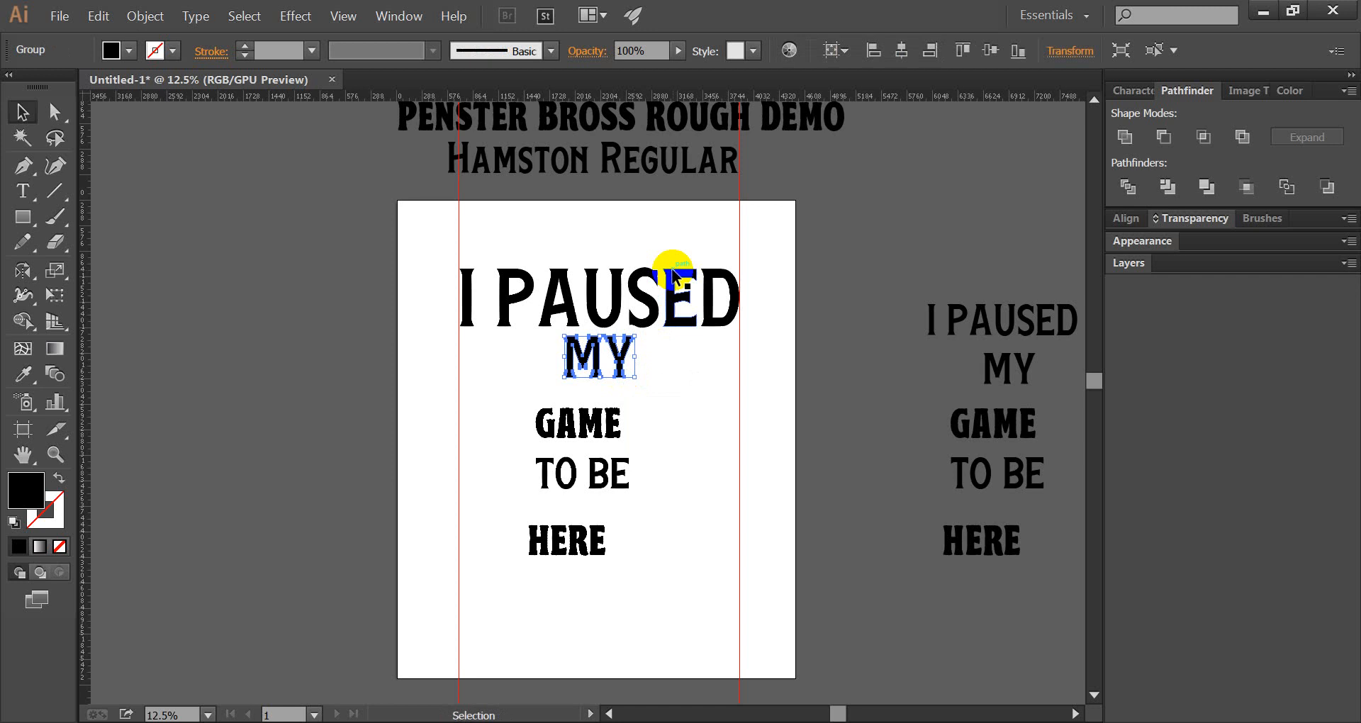
left_click(690, 419)
Scale GAME to span both guides, shift TO BE and HERE down to make room, and place GAME just beneath MY
left_click_drag(608, 425, 740, 422)
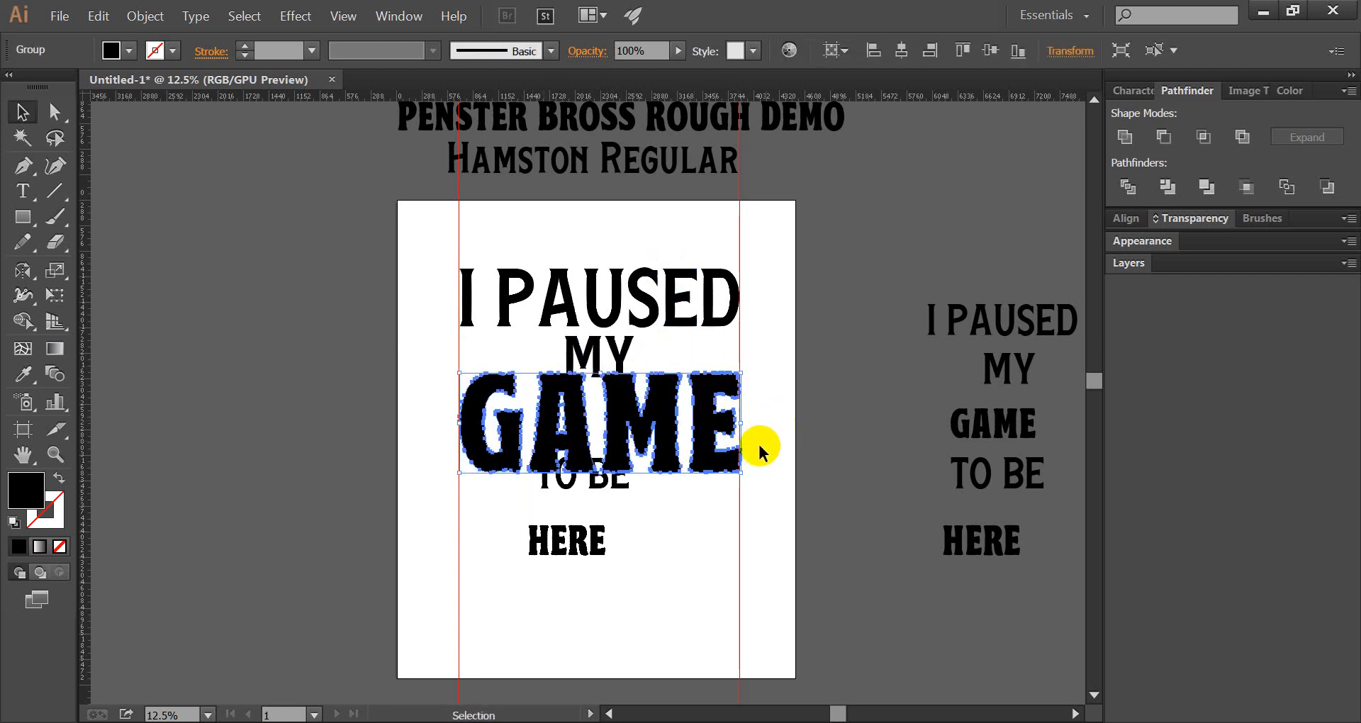
left_click_drag(585, 597, 570, 544)
mouse_move(580, 443)
left_mouse_down()
mouse_move(571, 435)
mouse_move(577, 452)
left_mouse_up()
left_click(662, 536)
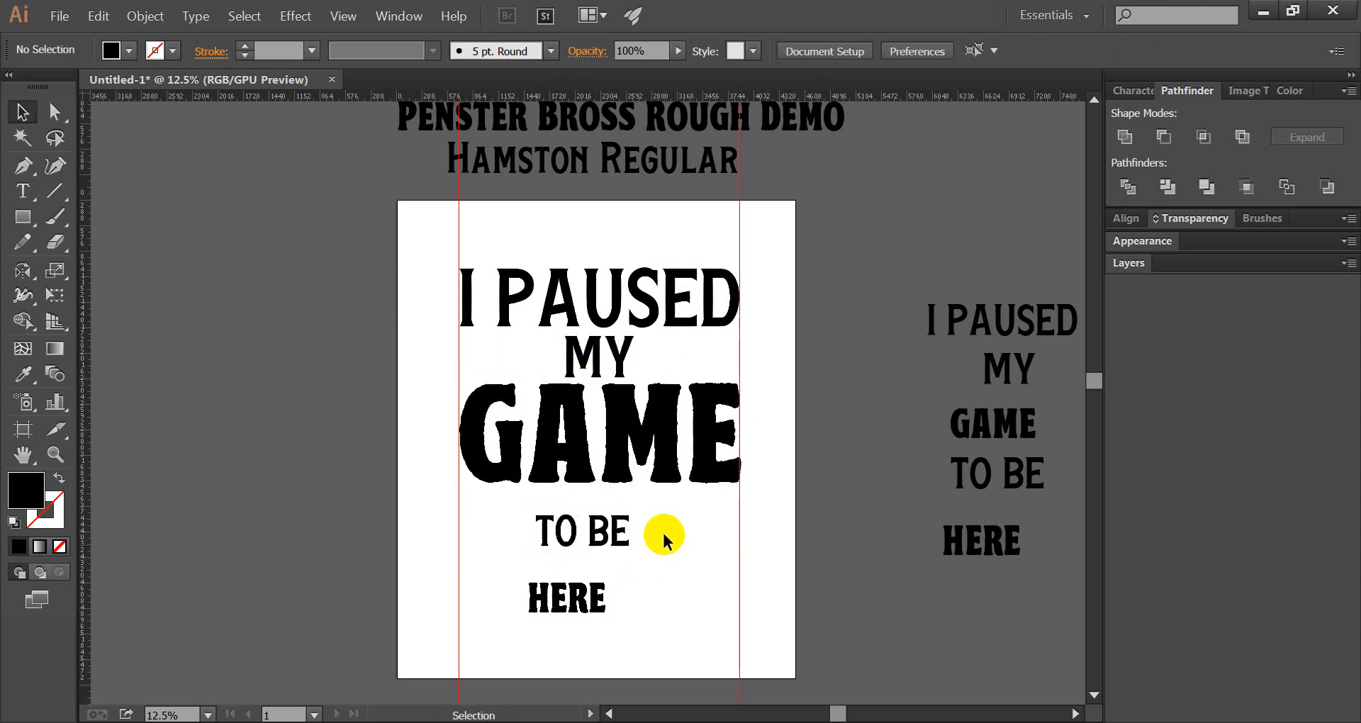
Nudge GAME slightly down to fine-tune the gap beneath MY
left_click(623, 435)
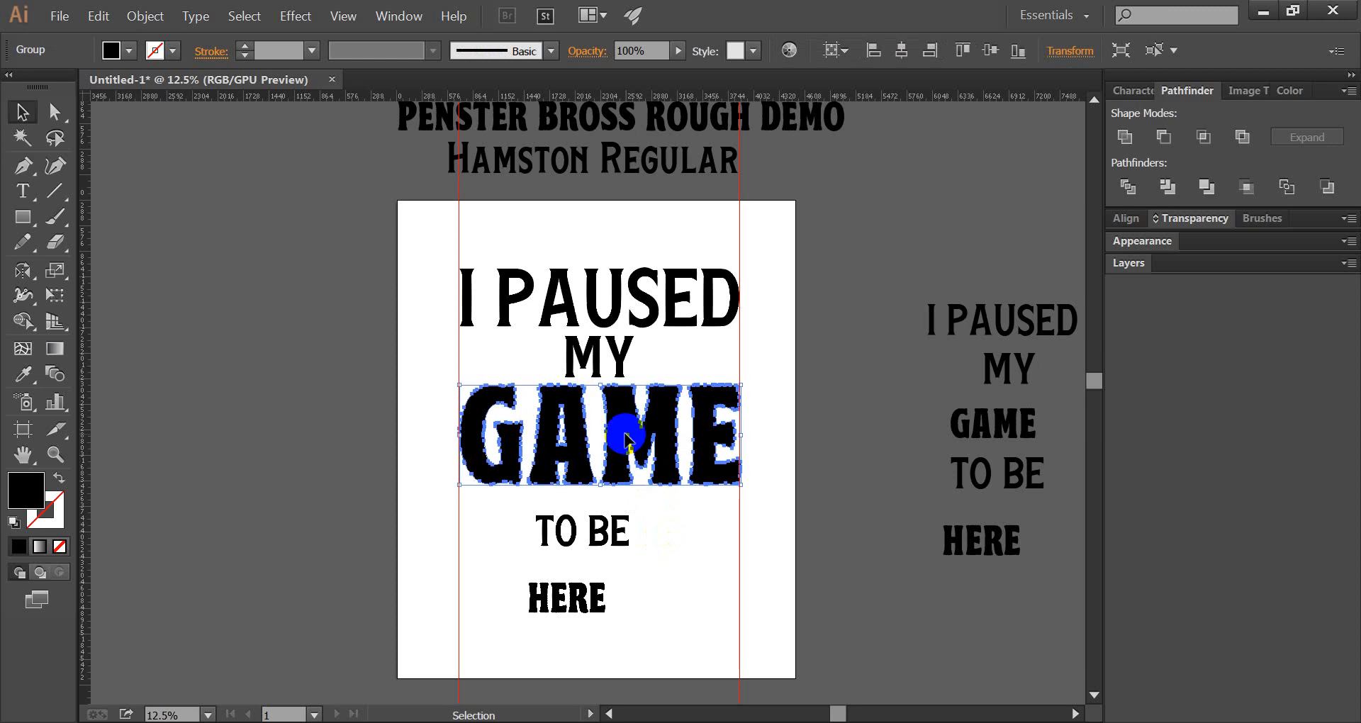
left_click(686, 522)
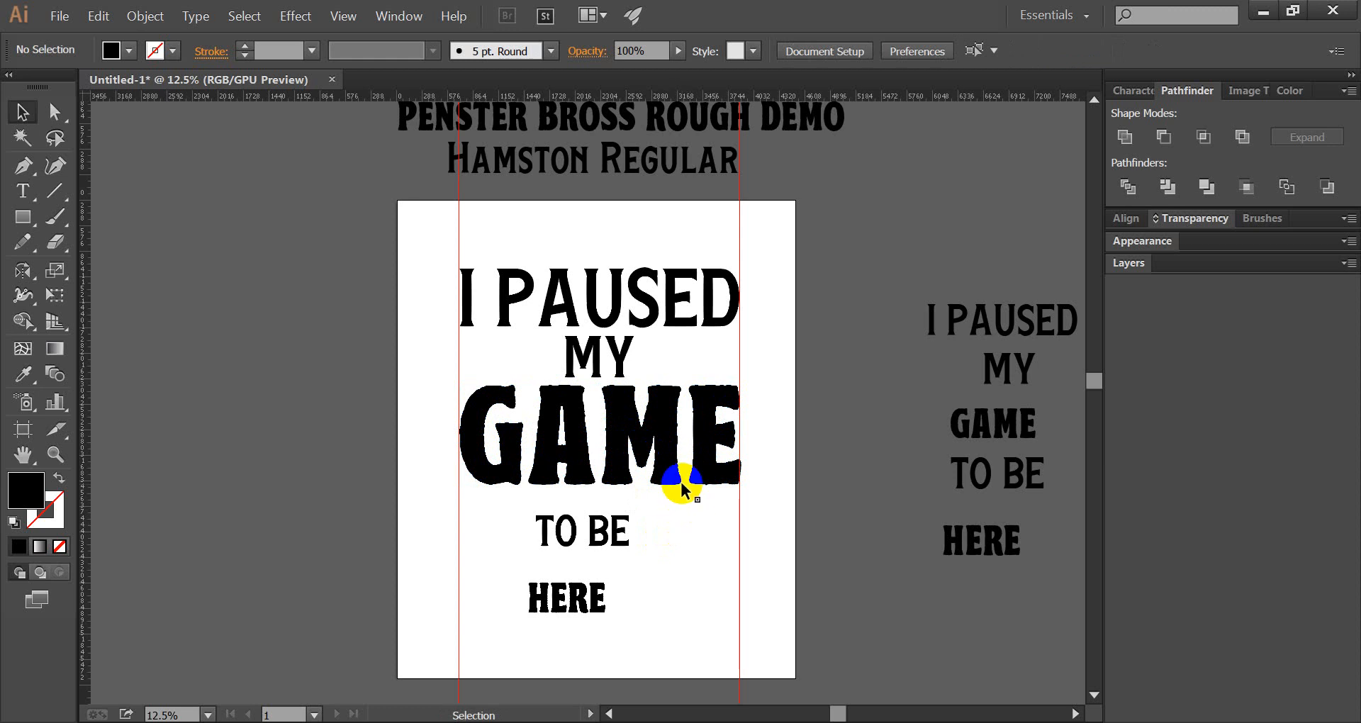
left_click(682, 486)
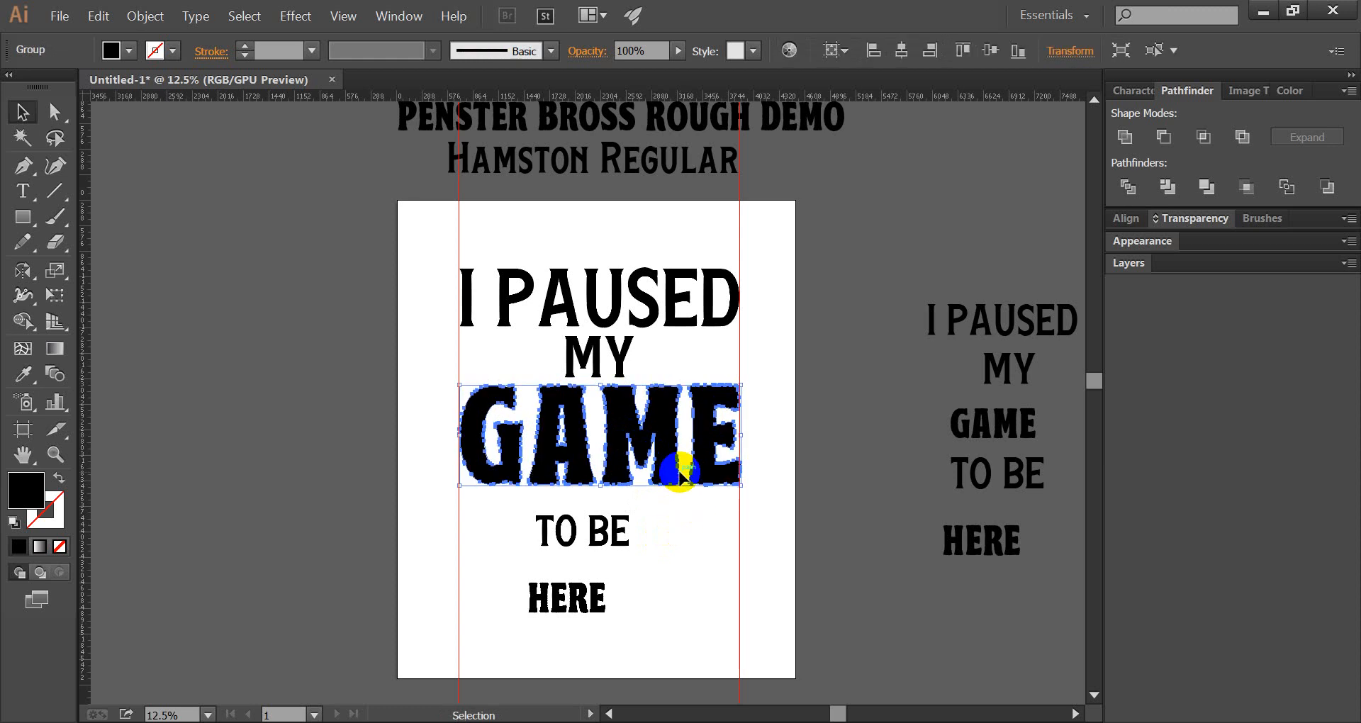
key("Down")
left_click(669, 521)
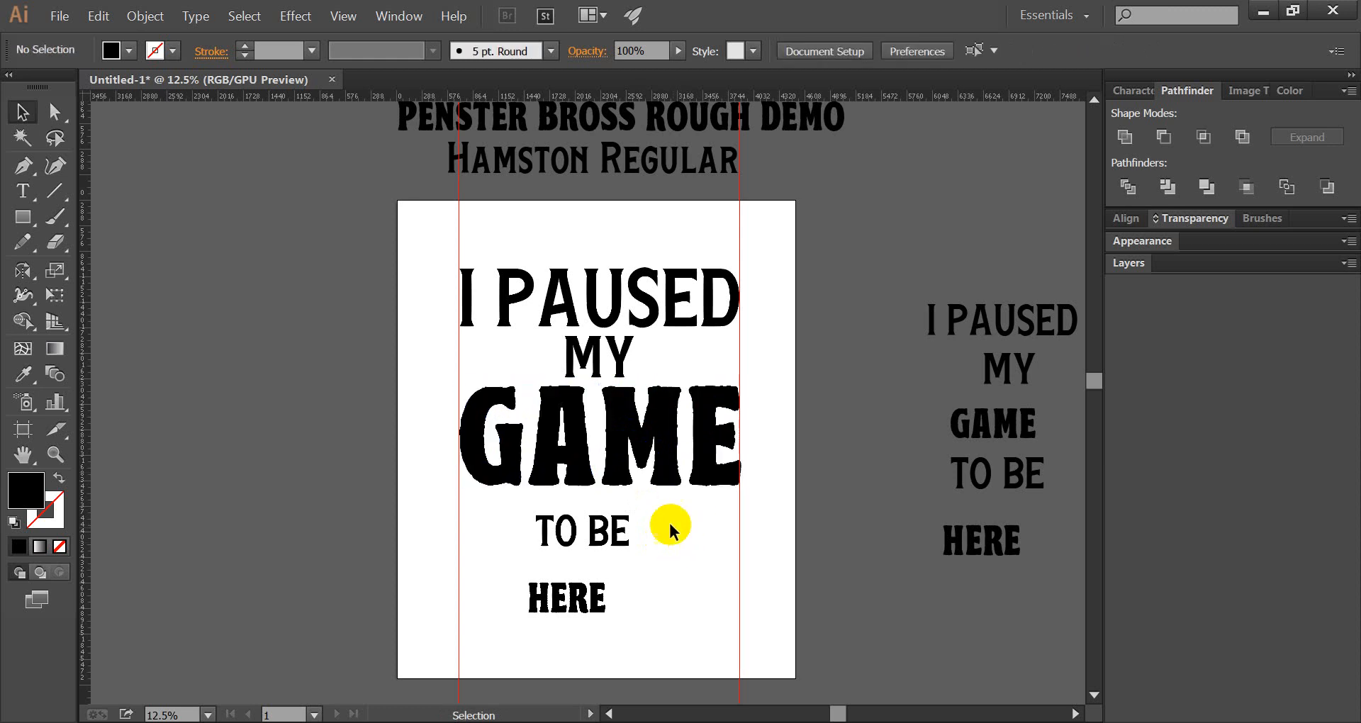
Move TO BE up close beneath GAME and align the two on their horizontal centres
scroll(663, 509, "down", 1)
scroll(644, 500, "down", 1)
left_click(656, 459)
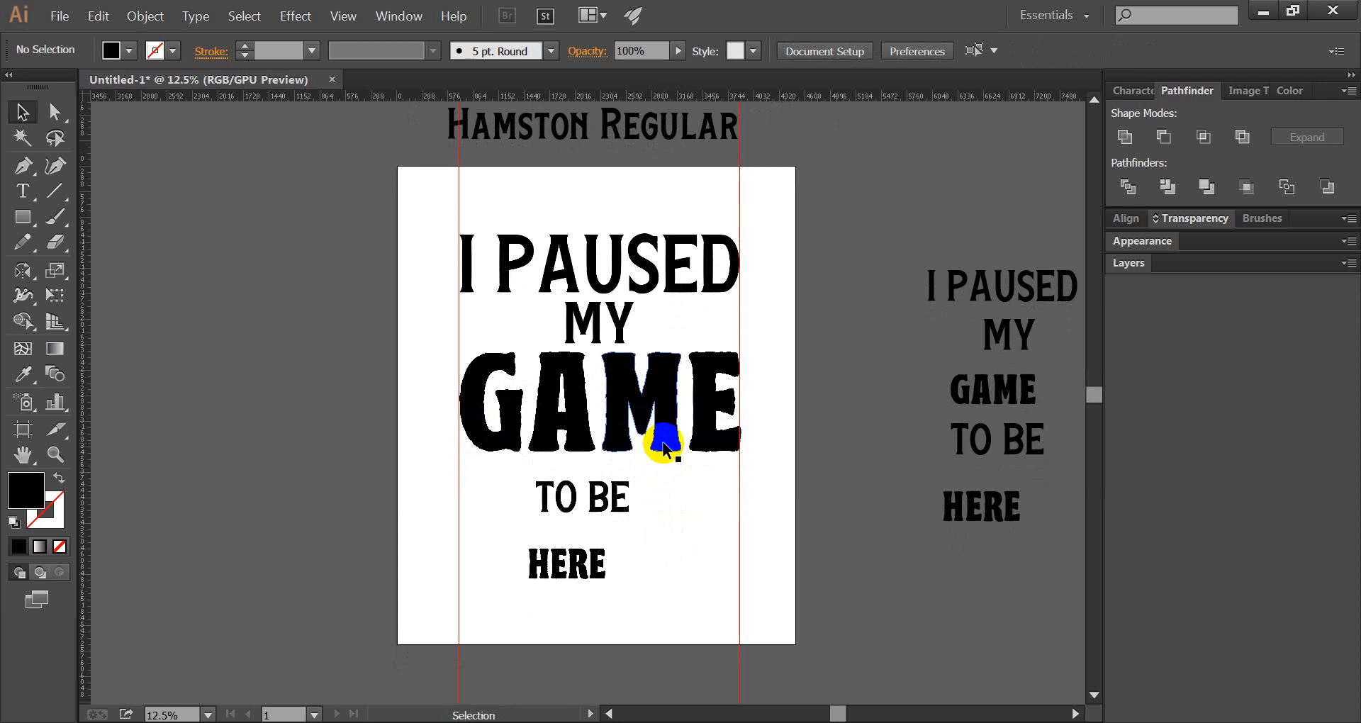
left_click_drag(633, 499, 631, 489)
left_click(599, 443, "shift")
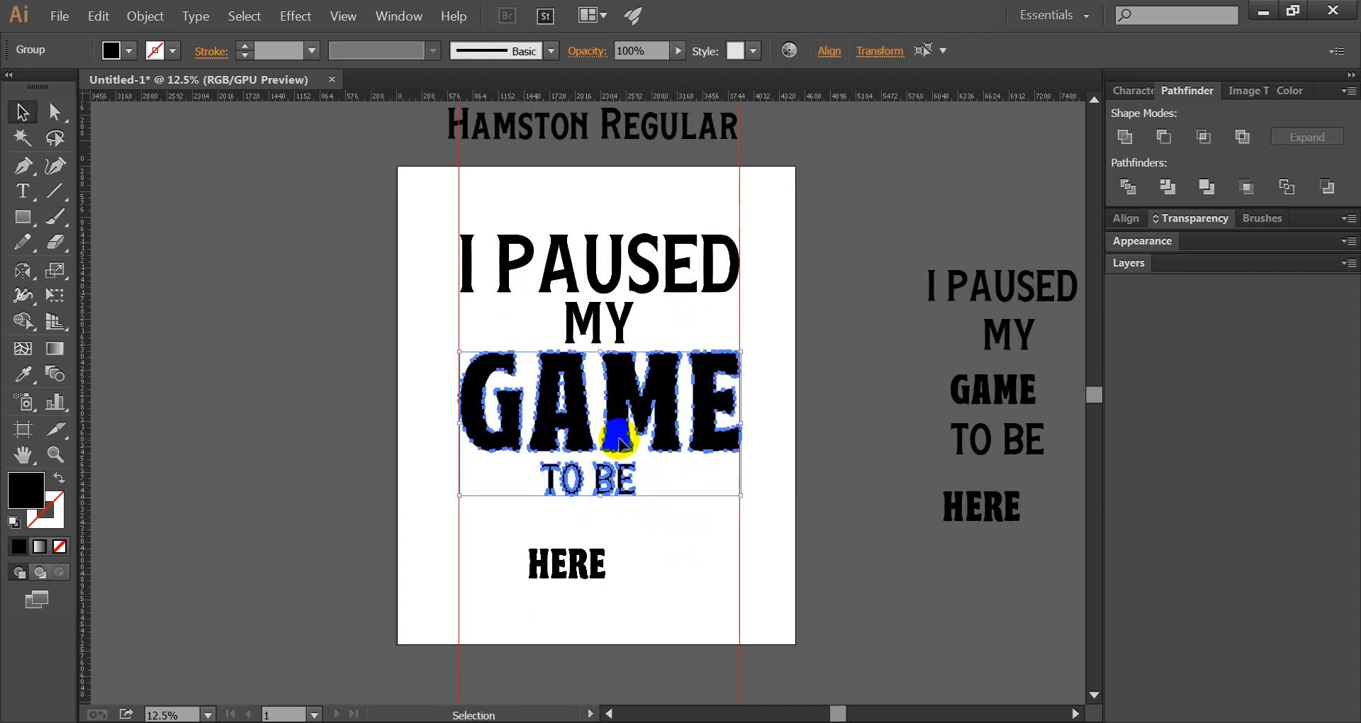
left_click(829, 53)
left_click(650, 102)
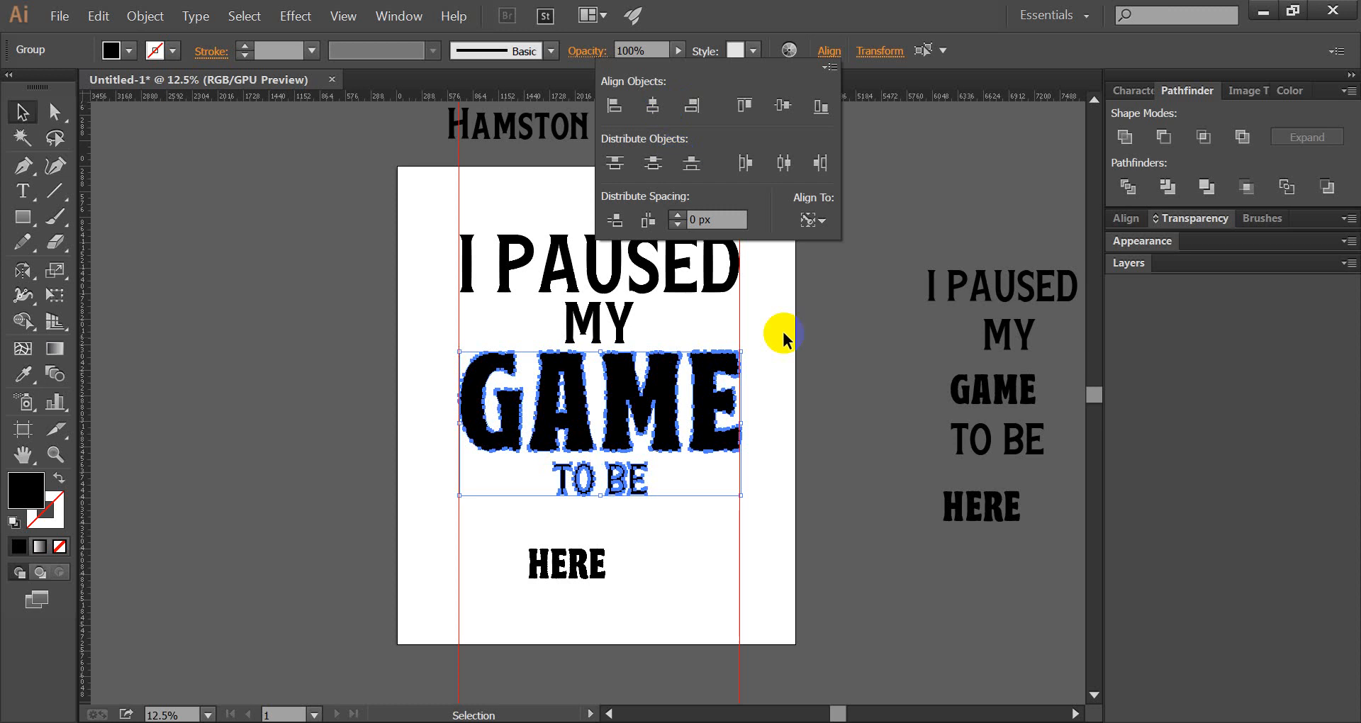
left_click(742, 425)
Move TO BE slightly up to tighten the gap beneath GAME
left_click(640, 494)
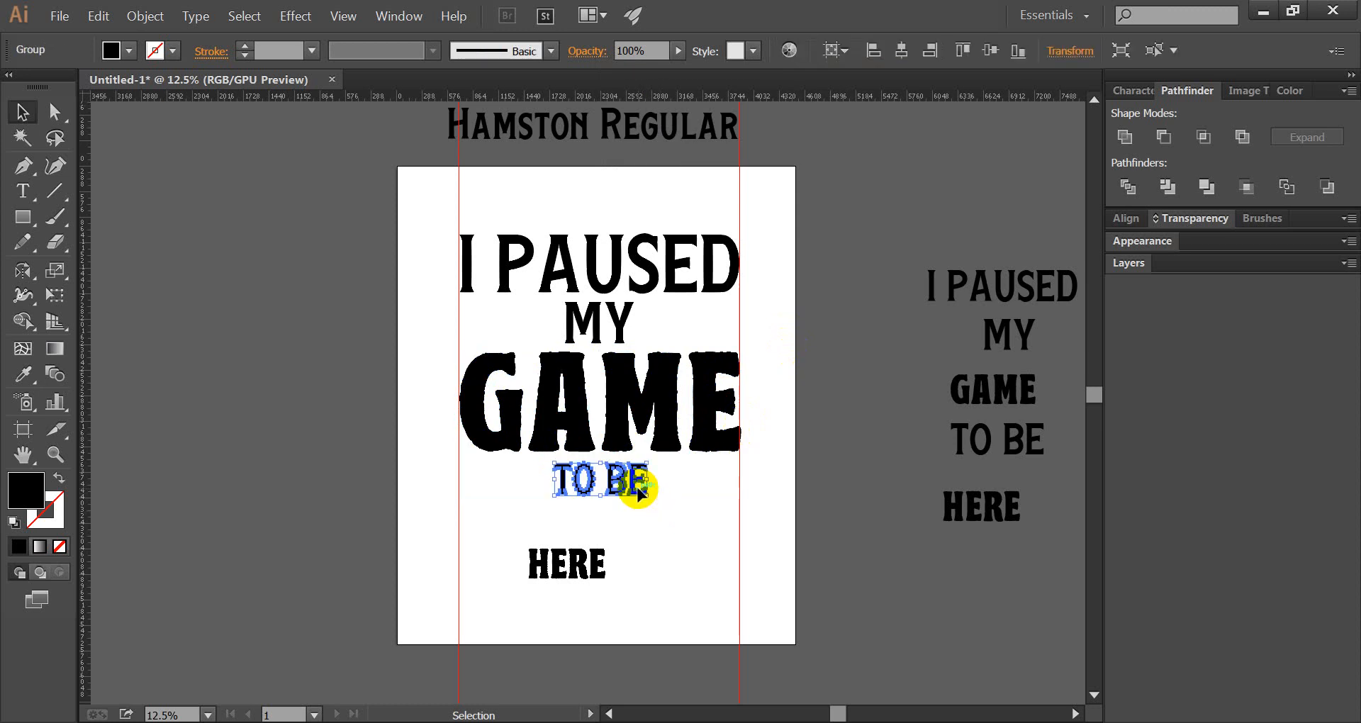
left_click_drag(640, 494, 640, 491)
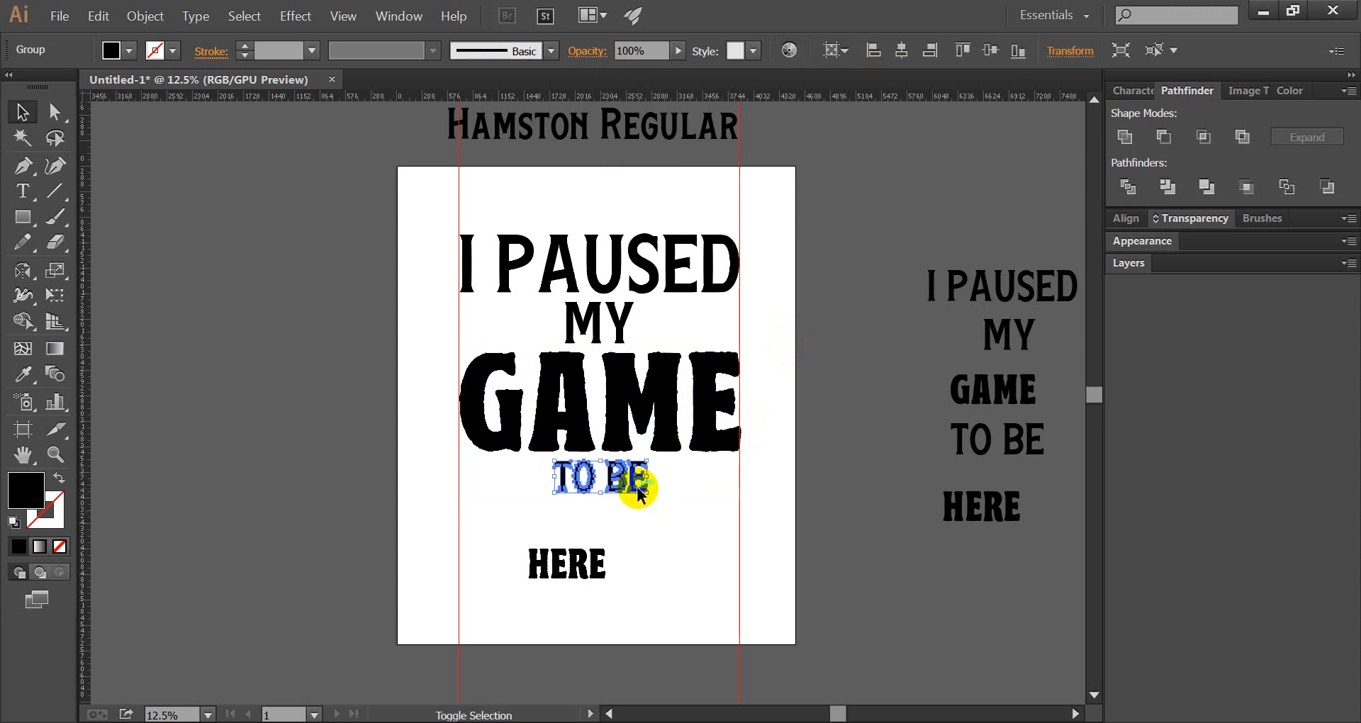
left_click(648, 556)
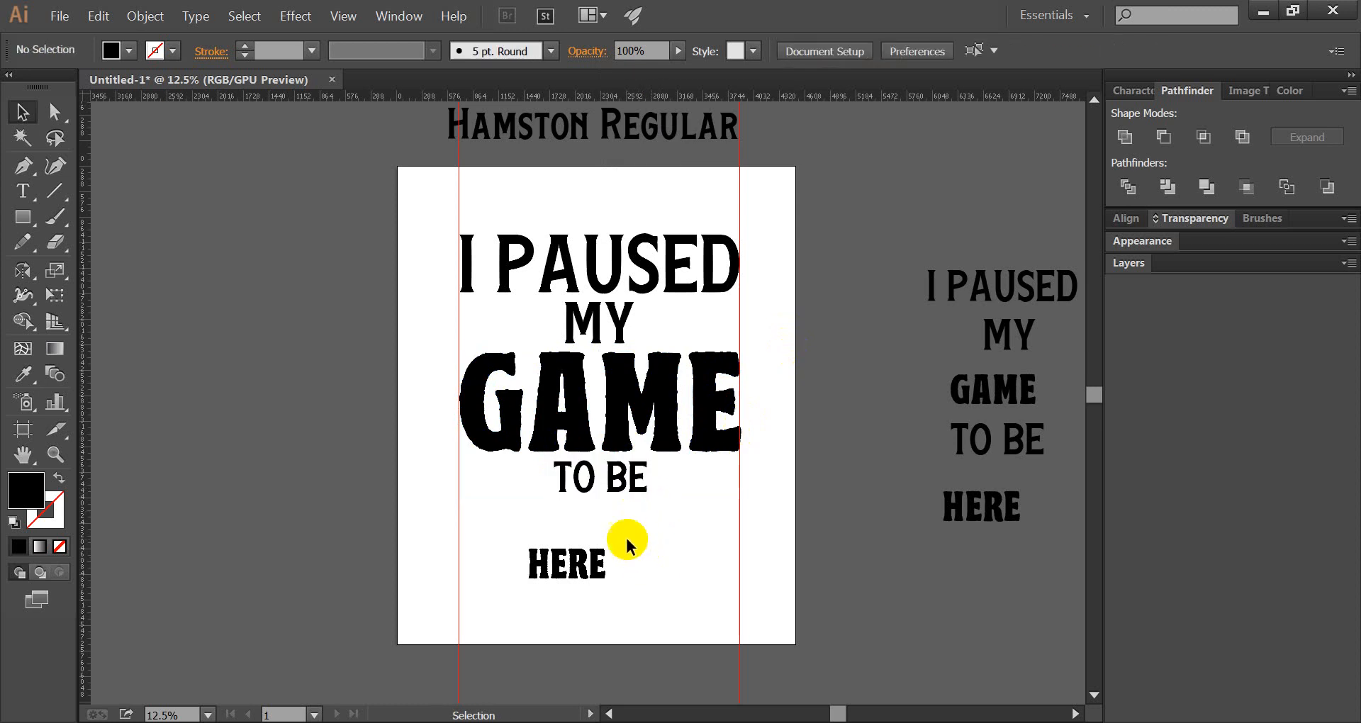
left_click(618, 479)
left_click_drag(618, 479, 618, 478)
left_click(632, 547)
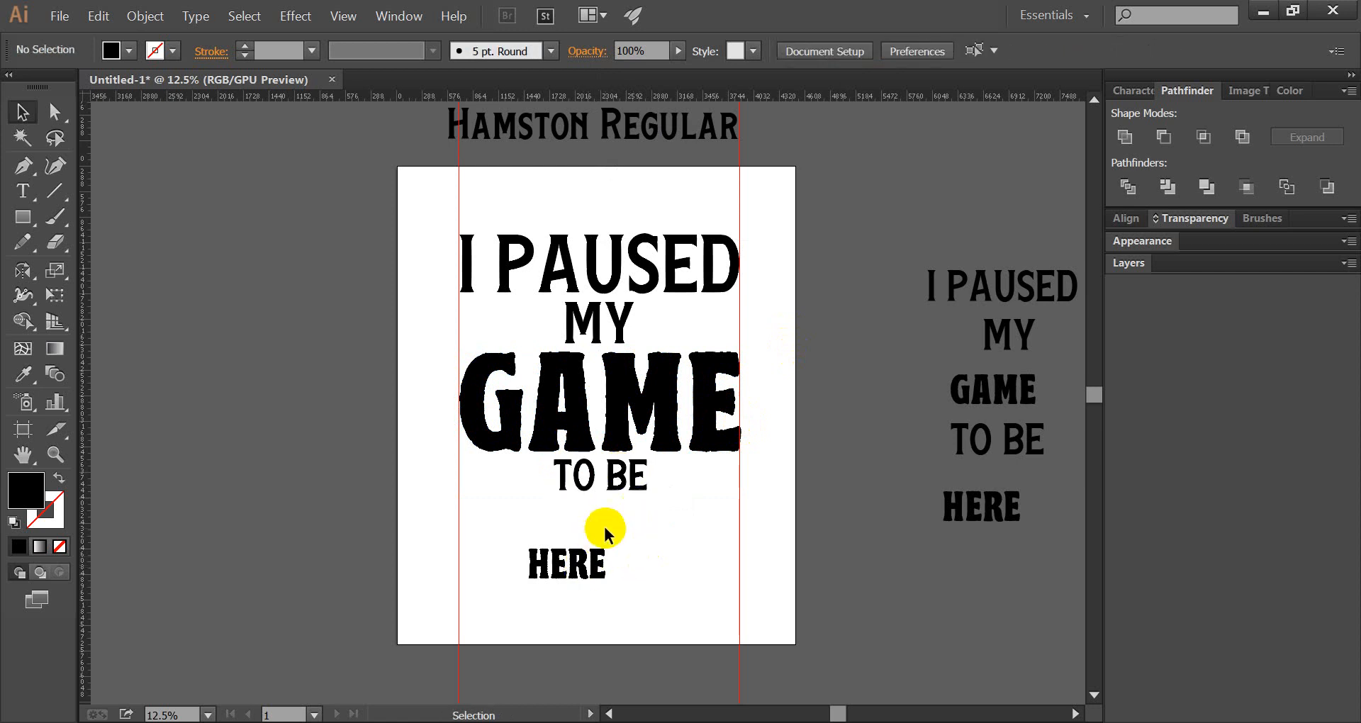
Scale HERE to span both guides and nudge it down until it sits just beneath TO BE
left_click_drag(607, 538, 741, 541)
key("Down")
key("Down")
key("Down")
key("Down")
key("Down")
key("Down")
key("Down")
key("Down")
key("Down")
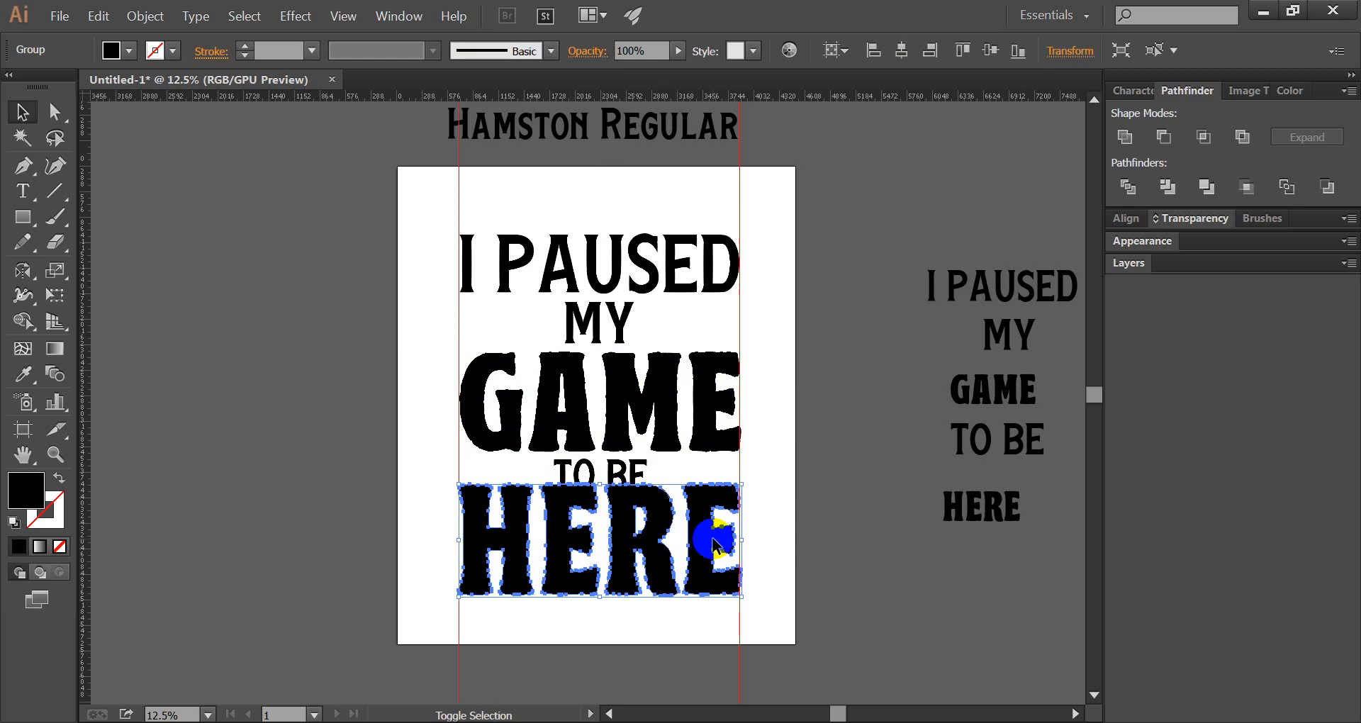
key("Down")
key("Down")
key("Down")
key("Down")
key("Down")
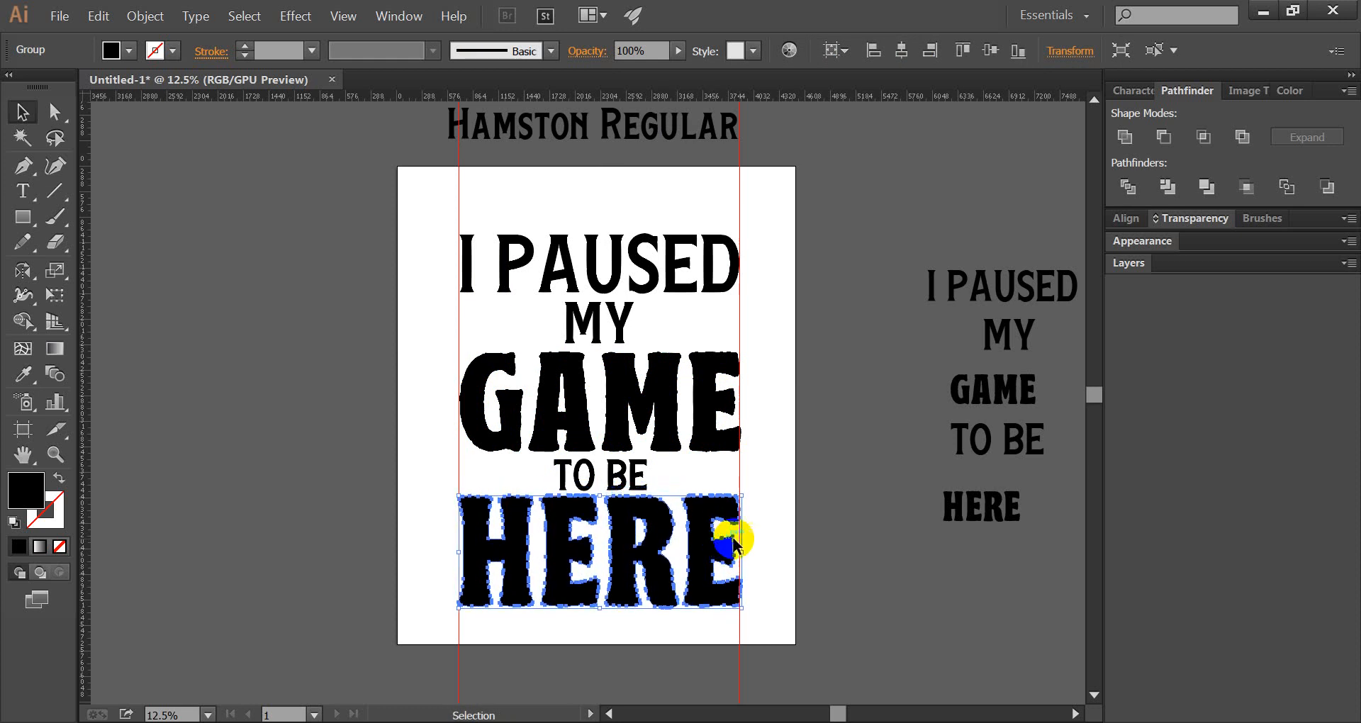
left_click(713, 545, "shift")
left_click(711, 545, "shift")
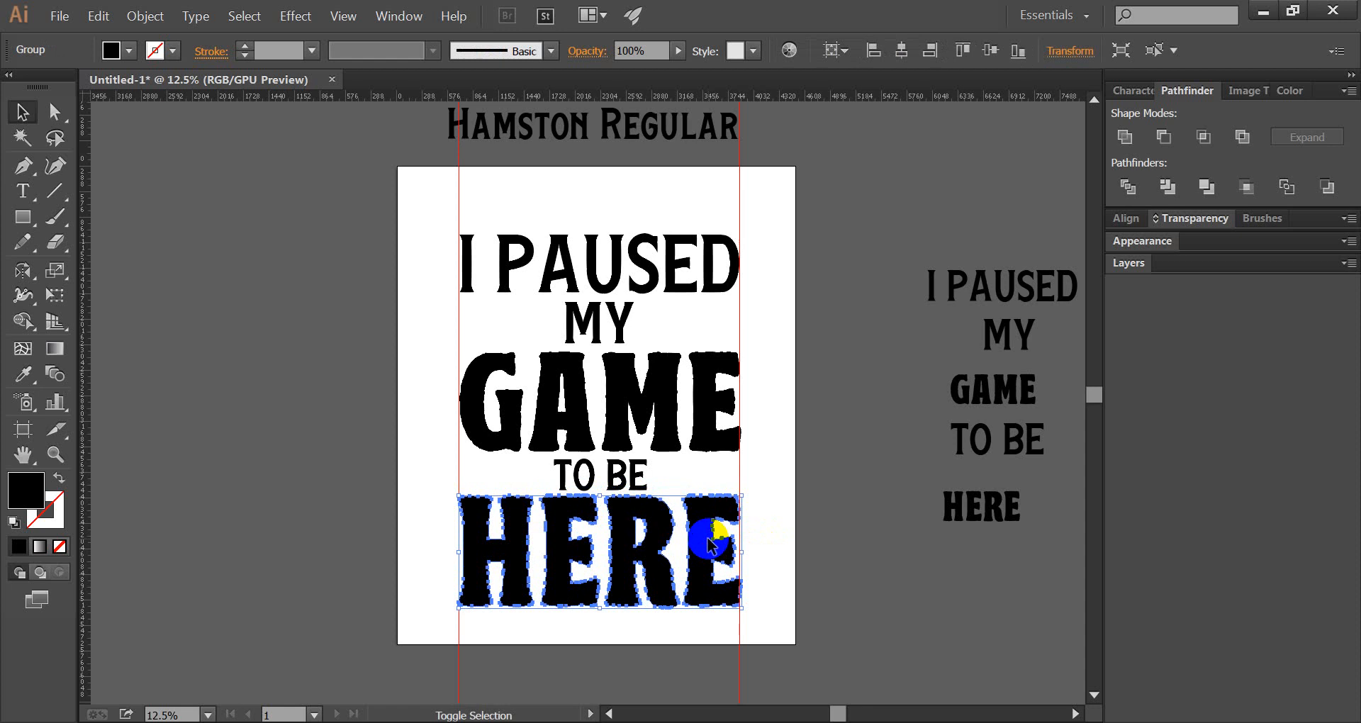
left_click(779, 511)
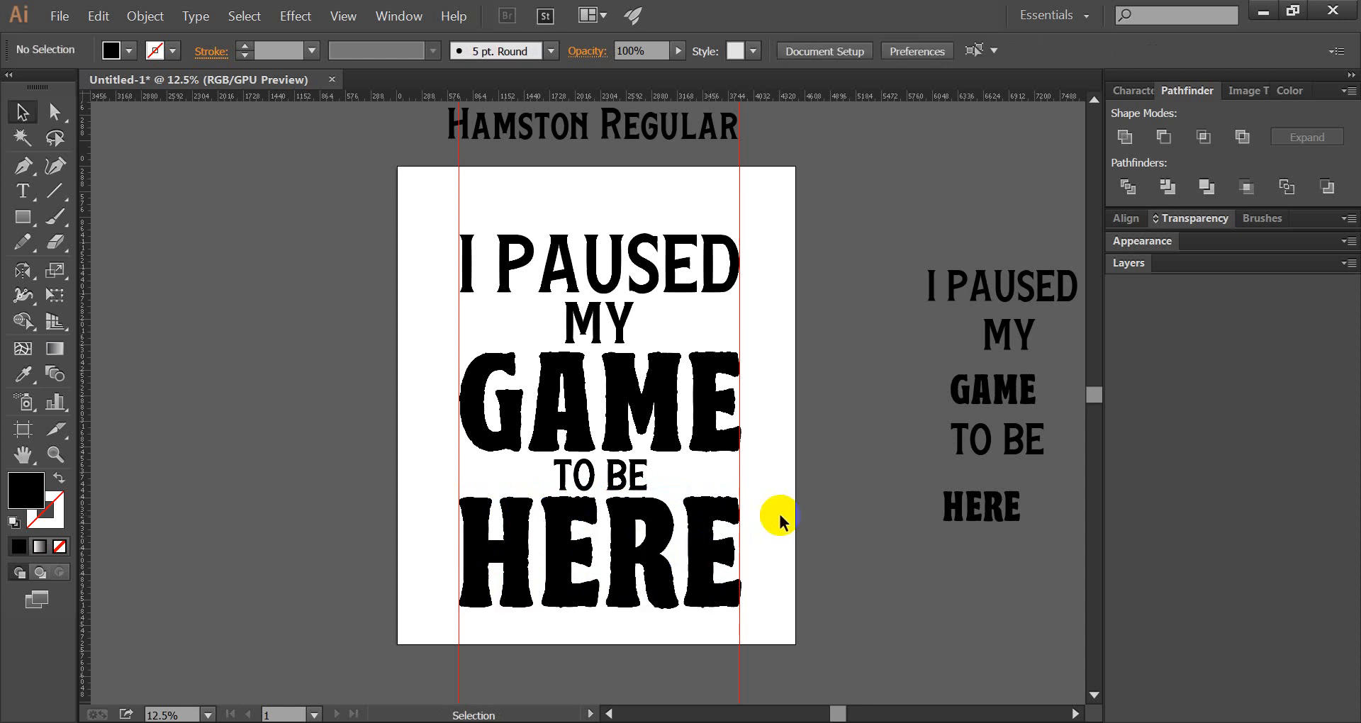
Switch to the browser and open the Etsy gaming clip art image from the gaming silhouette results in a new tab
scroll(744, 457, "down", 1)
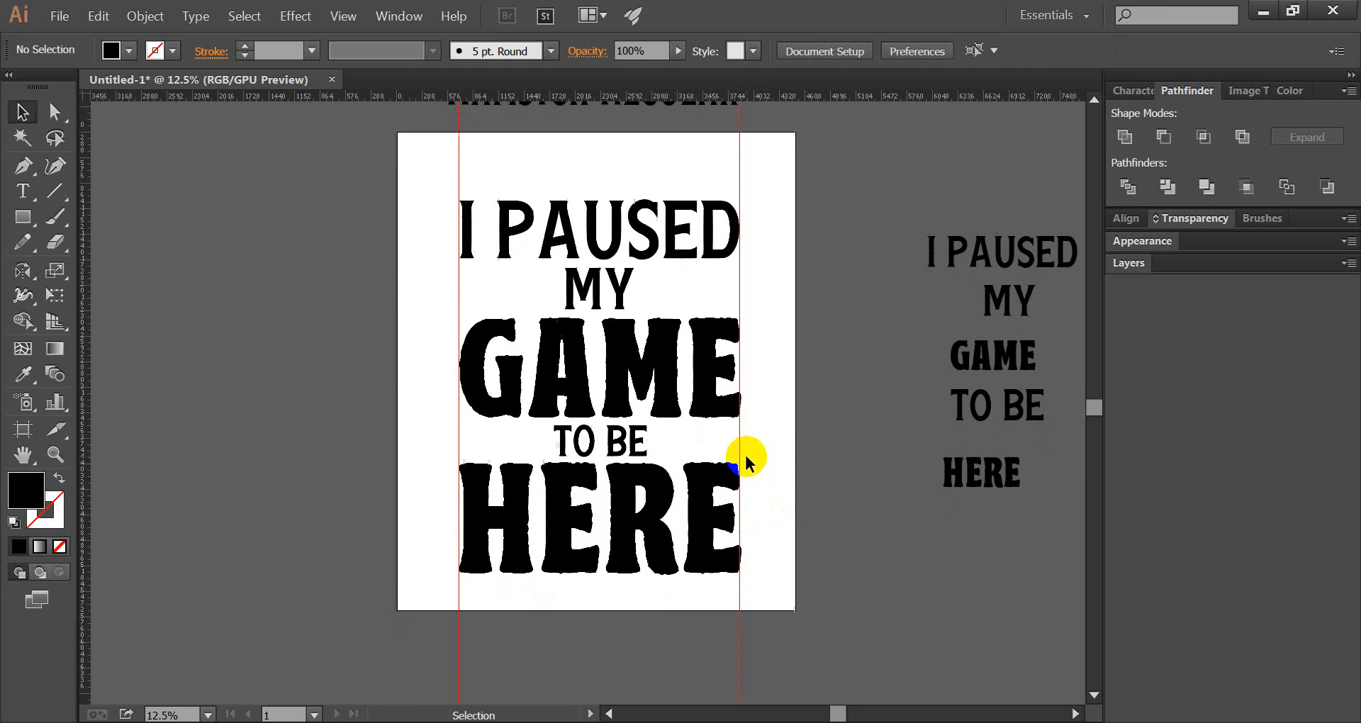
scroll(638, 283, "up", 1)
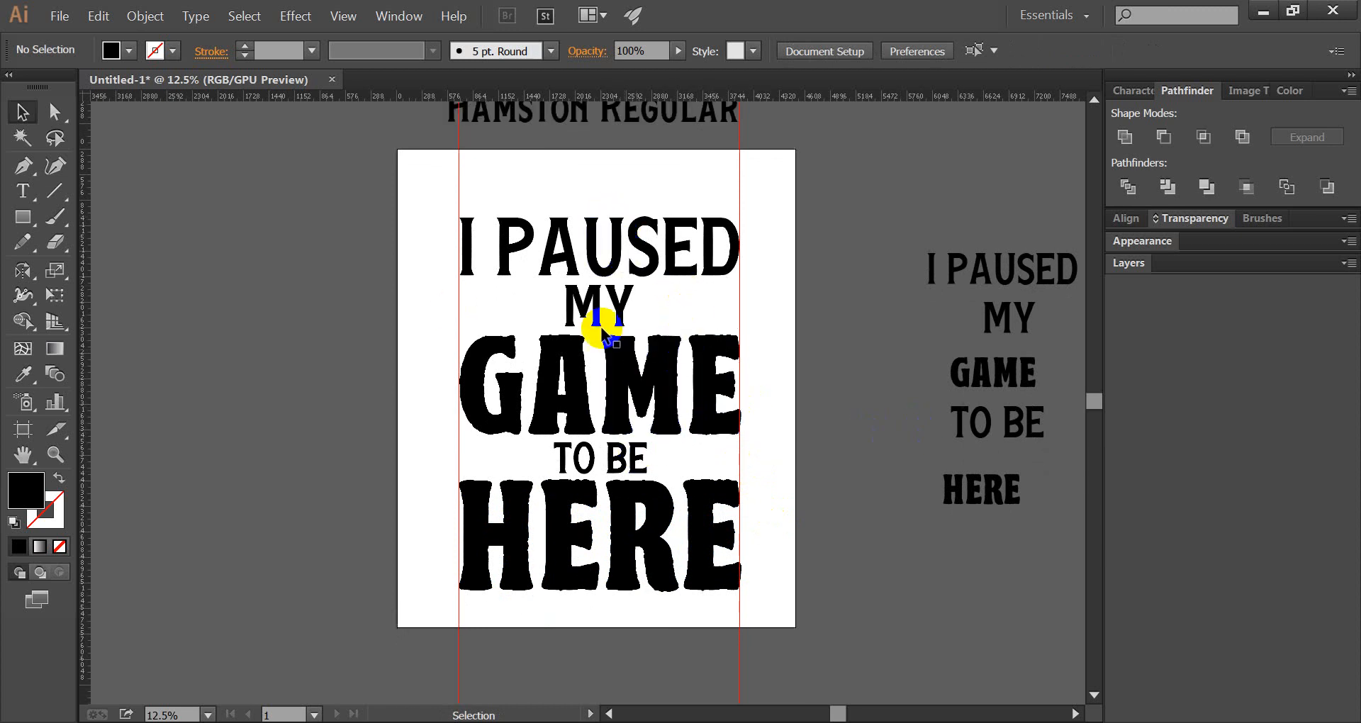
left_click(870, 717)
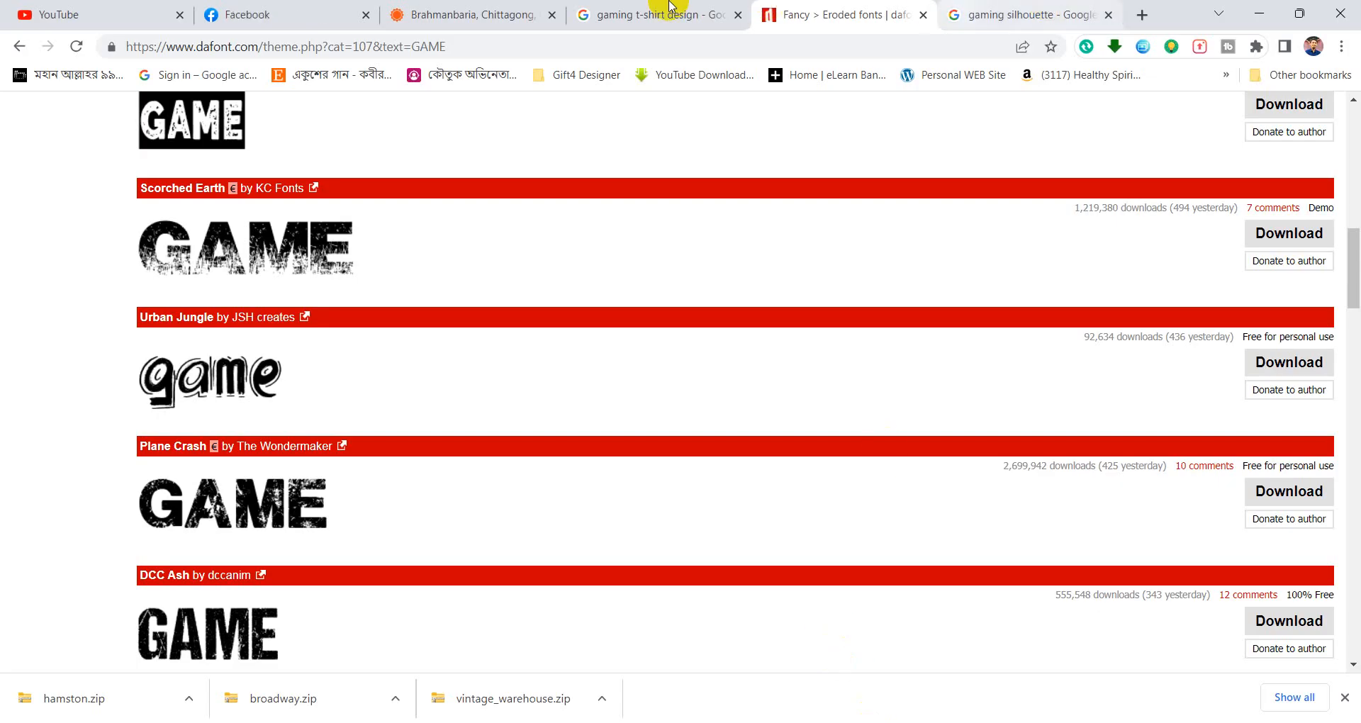
left_click(953, 13)
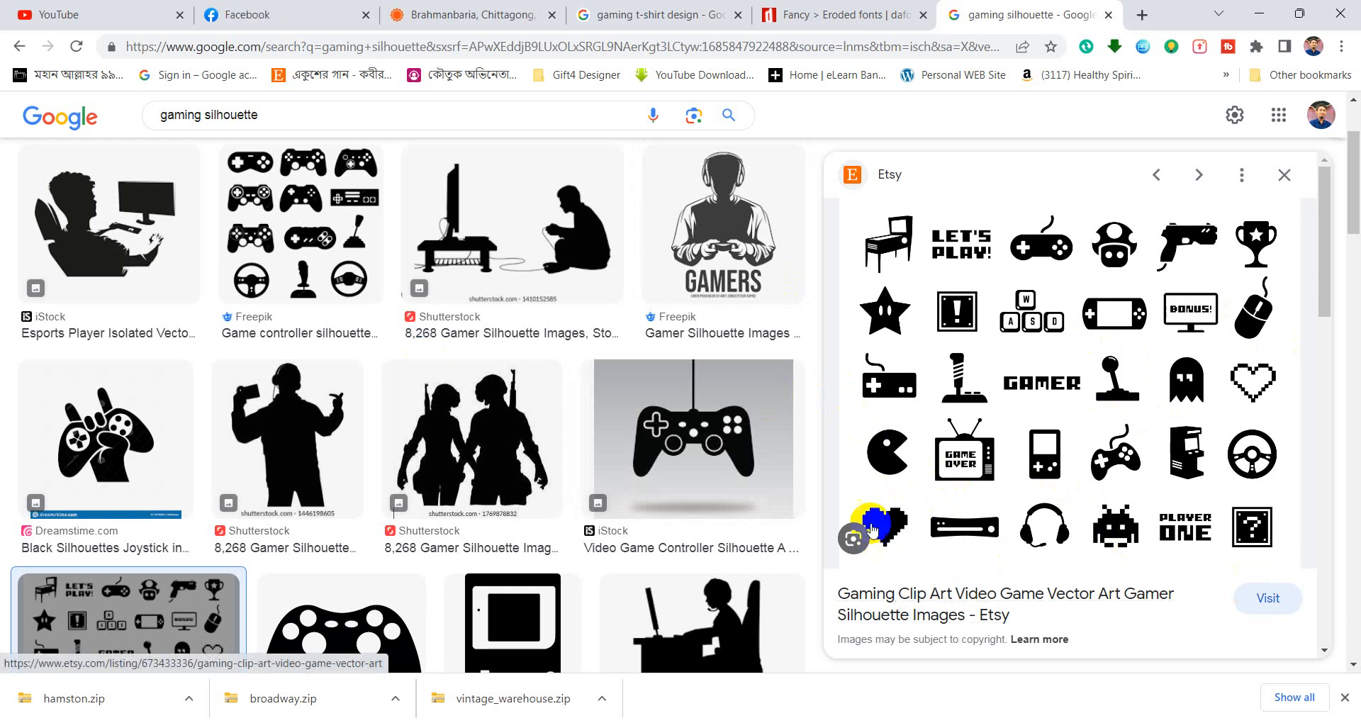
right_click(1012, 364)
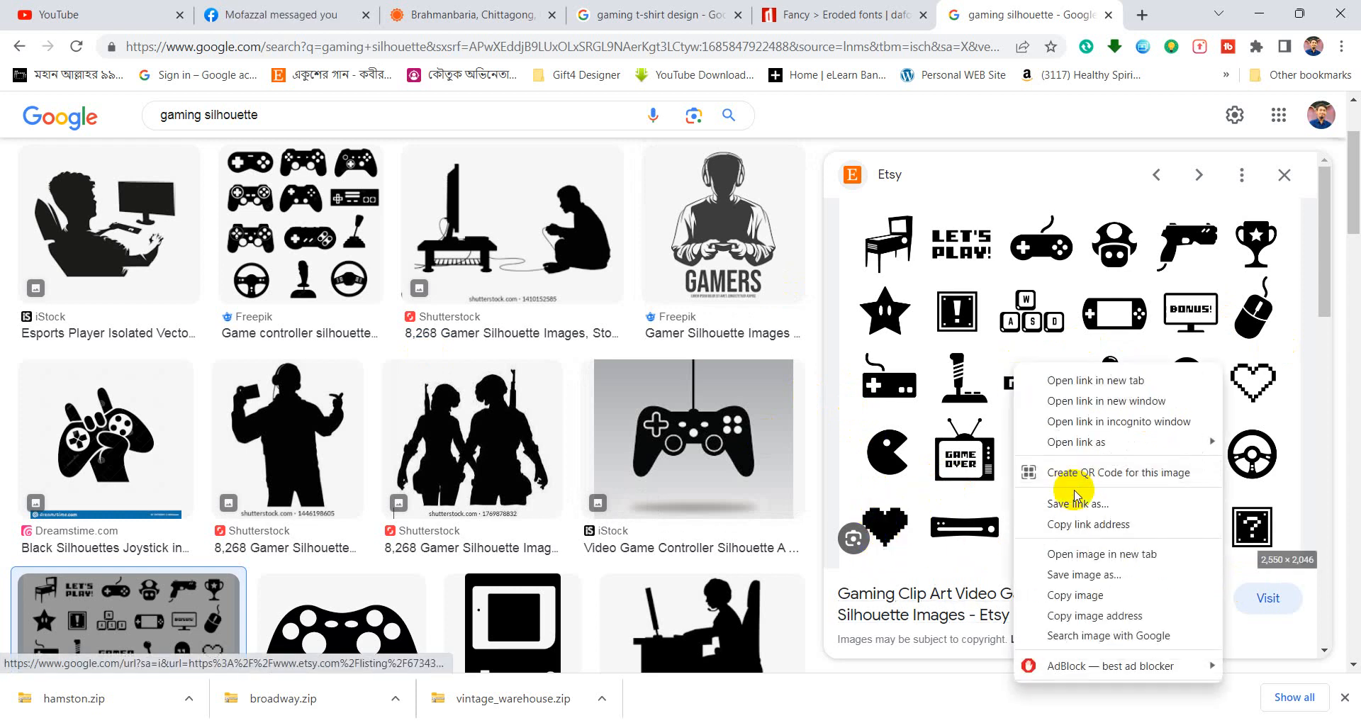
left_click(1080, 552)
left_click(982, 15)
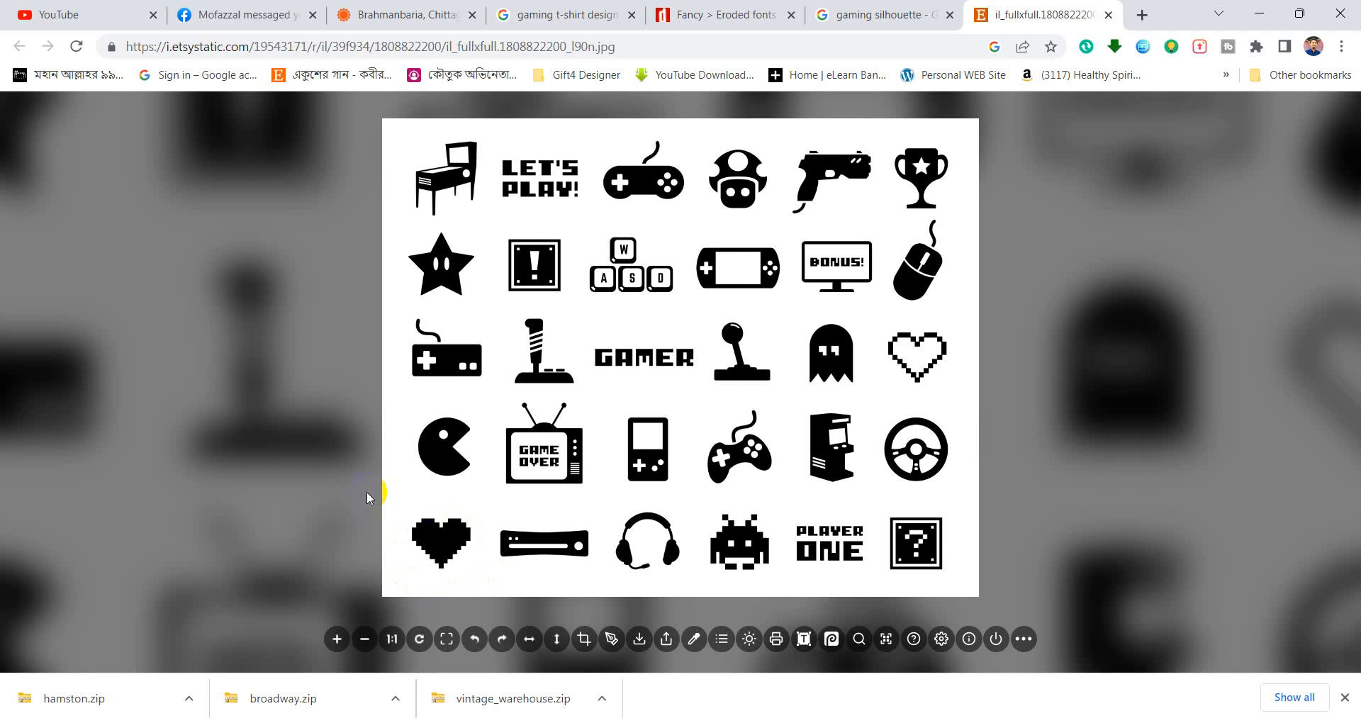
Capture the solid pixel heart from the clip art, paste it into the Illustrator design, enlarge it and move it left of the text
key("super+shift+s")
left_click_drag(394, 502, 488, 578)
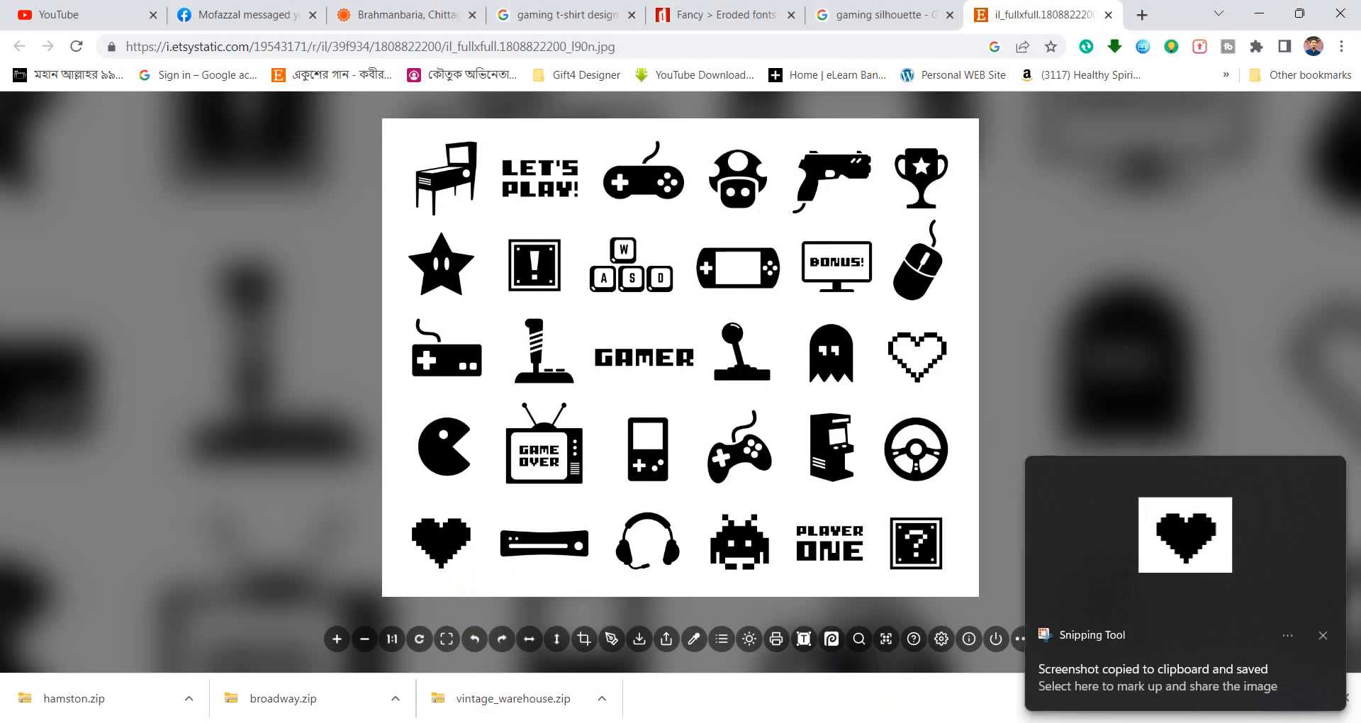
key("alt+Tab")
key("ctrl+v")
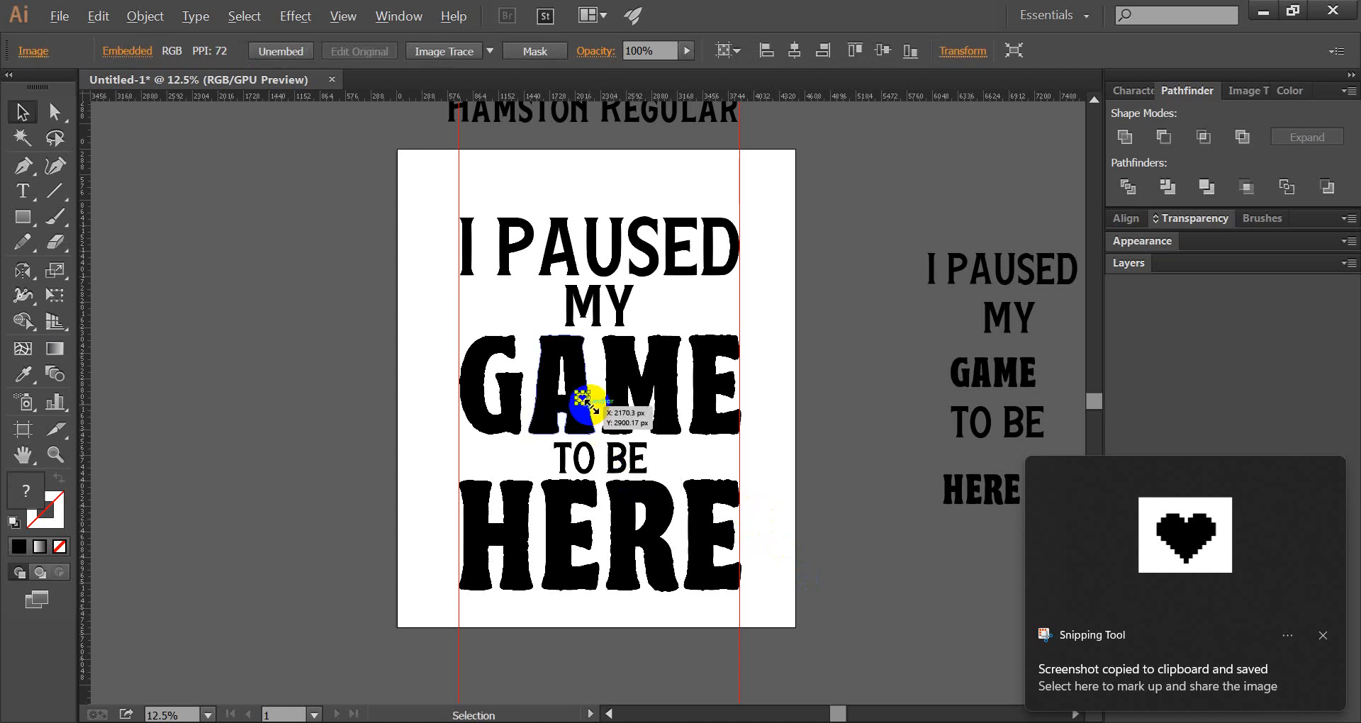
left_click_drag(587, 401, 685, 499)
left_click_drag(610, 429, 334, 407)
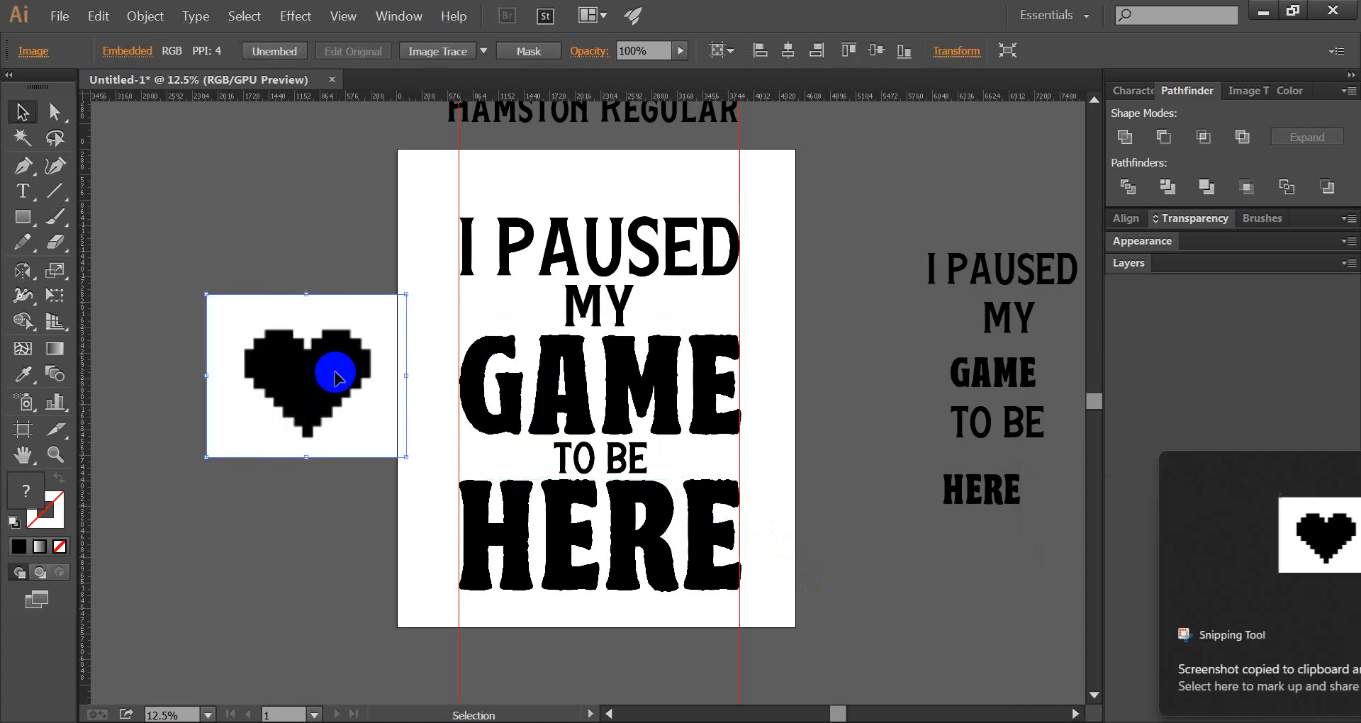
Trace the heart image with the Sketched Art preset and expand it into vector paths
left_click(484, 50)
left_click(525, 291)
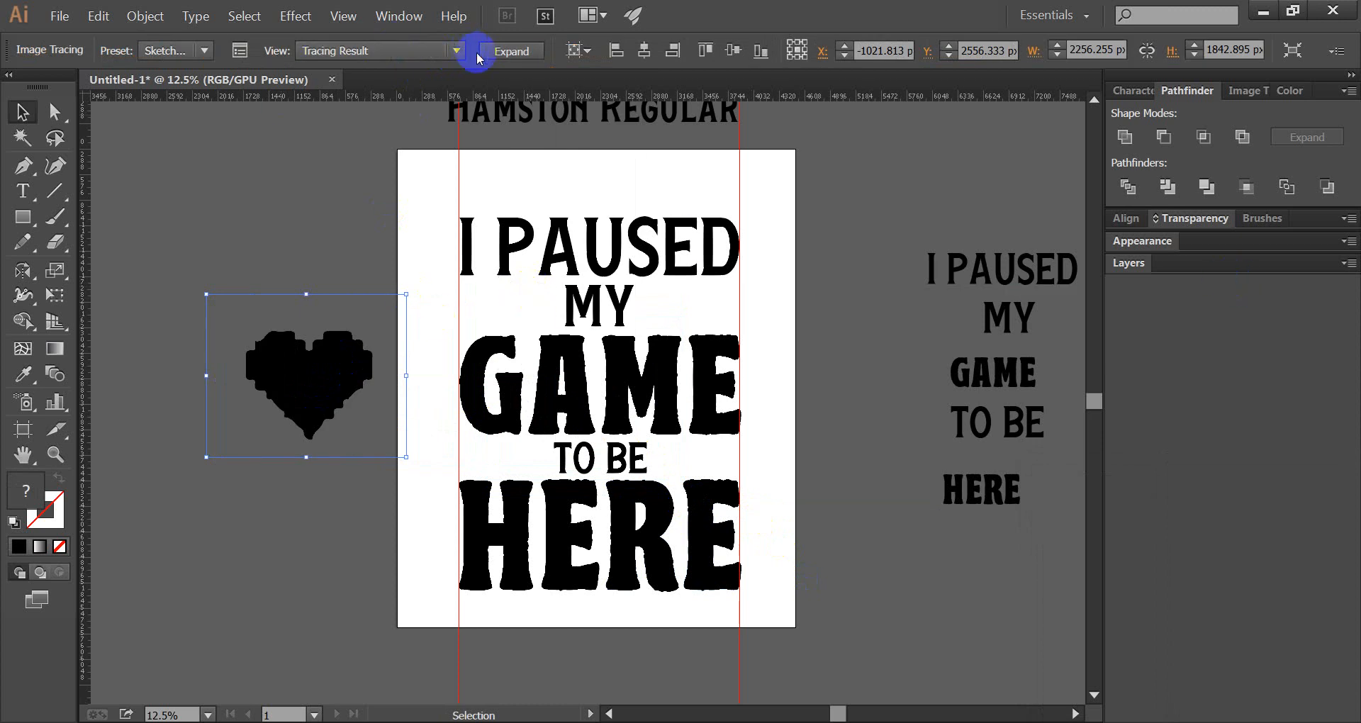
left_click(511, 51)
Scale the heart to the height of MY and place two hearts on each side of the word, reaching both guides
left_click_drag(374, 332, 539, 306)
left_click(484, 330)
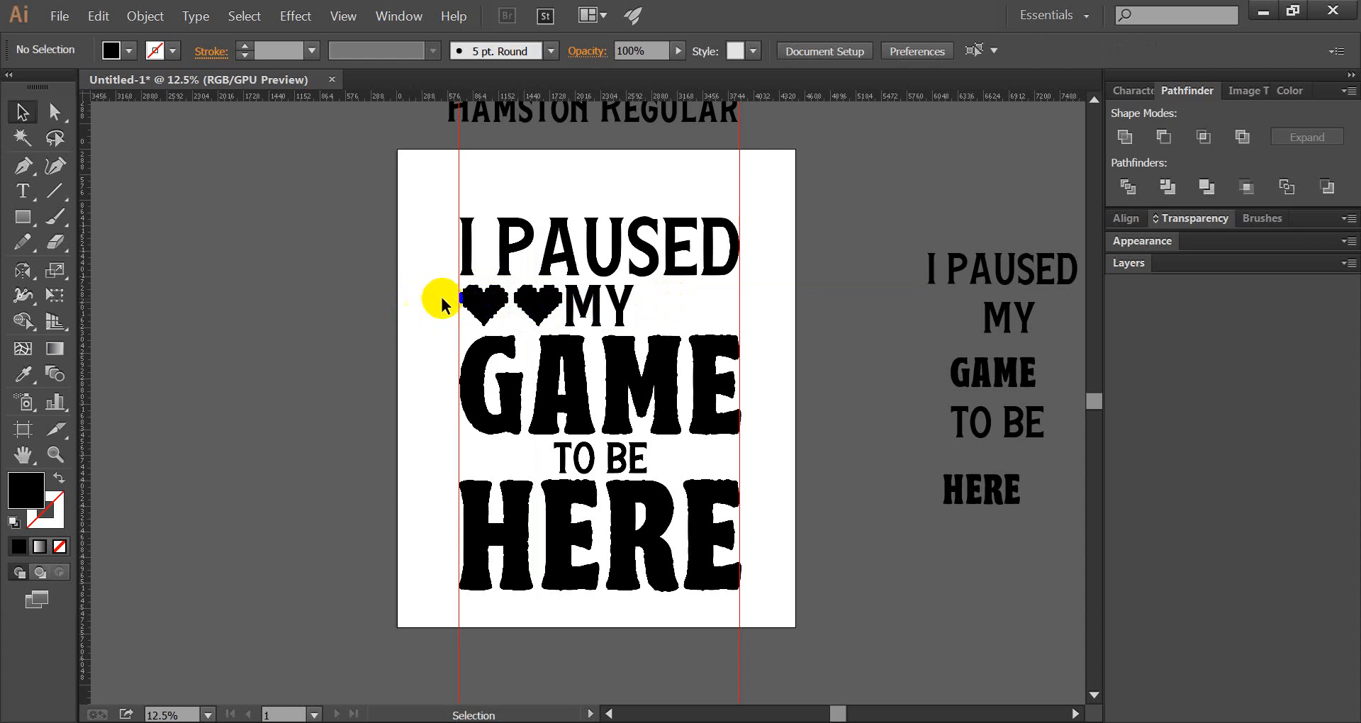
left_click(526, 305)
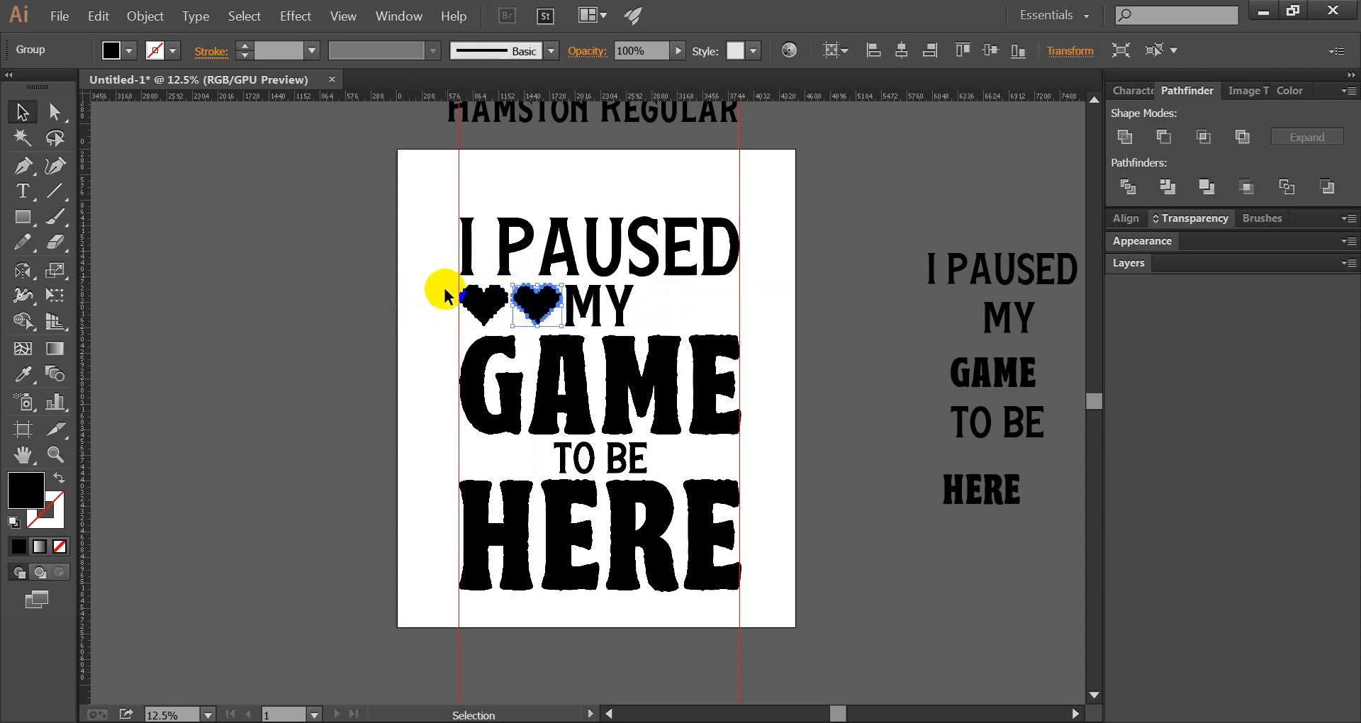
left_click_drag(441, 295, 715, 306)
left_click(789, 315)
scroll(788, 315, "down", 1)
scroll(789, 314, "up", 2)
scroll(787, 316, "down", 1)
scroll(786, 317, "up", 1)
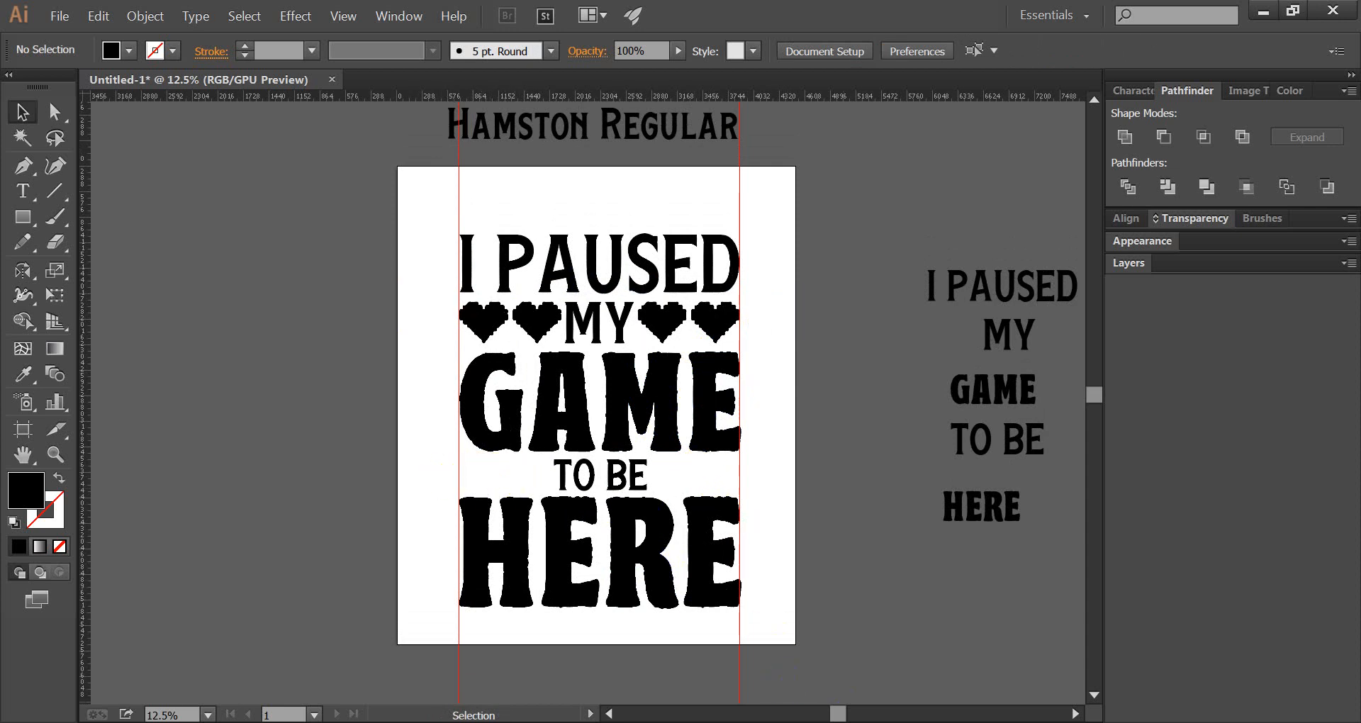
Capture the top-row game controller from the browser clip art, paste it into the Illustrator design, enlarge it and move it left of the text
key("alt+Tab")
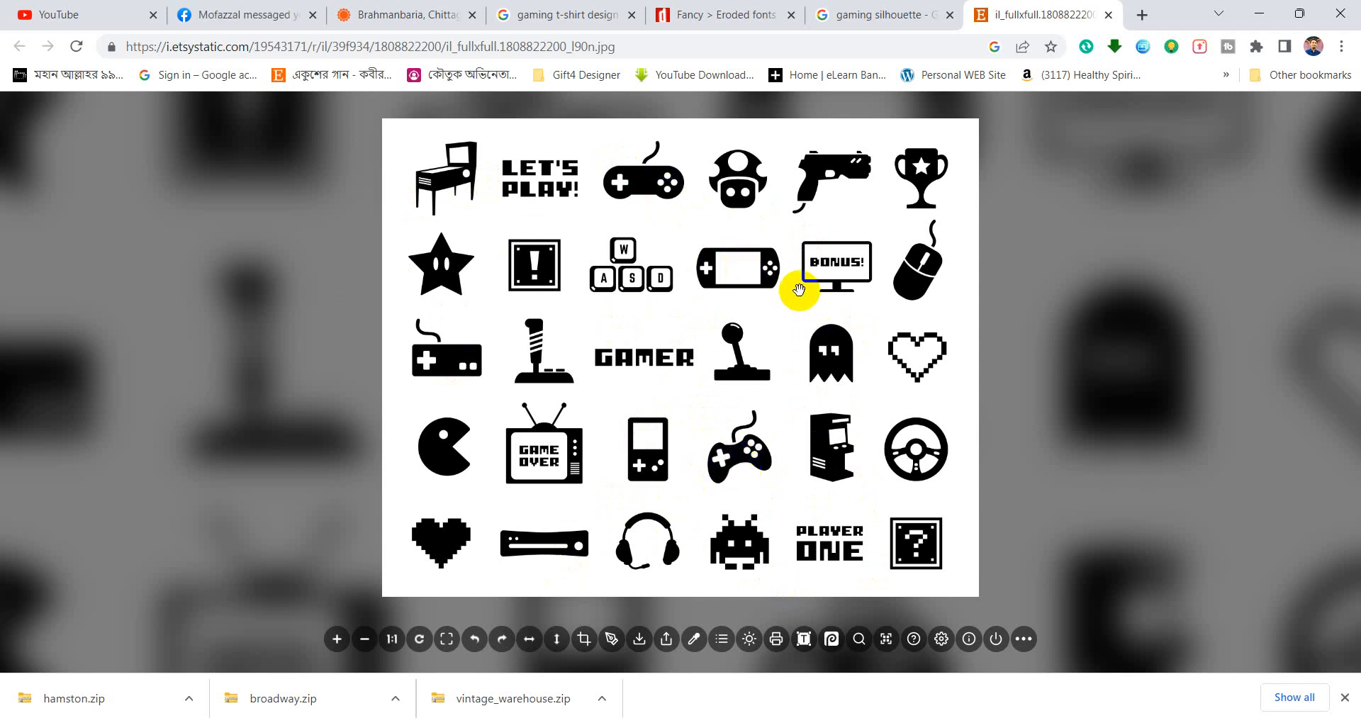
key("super+shift+s")
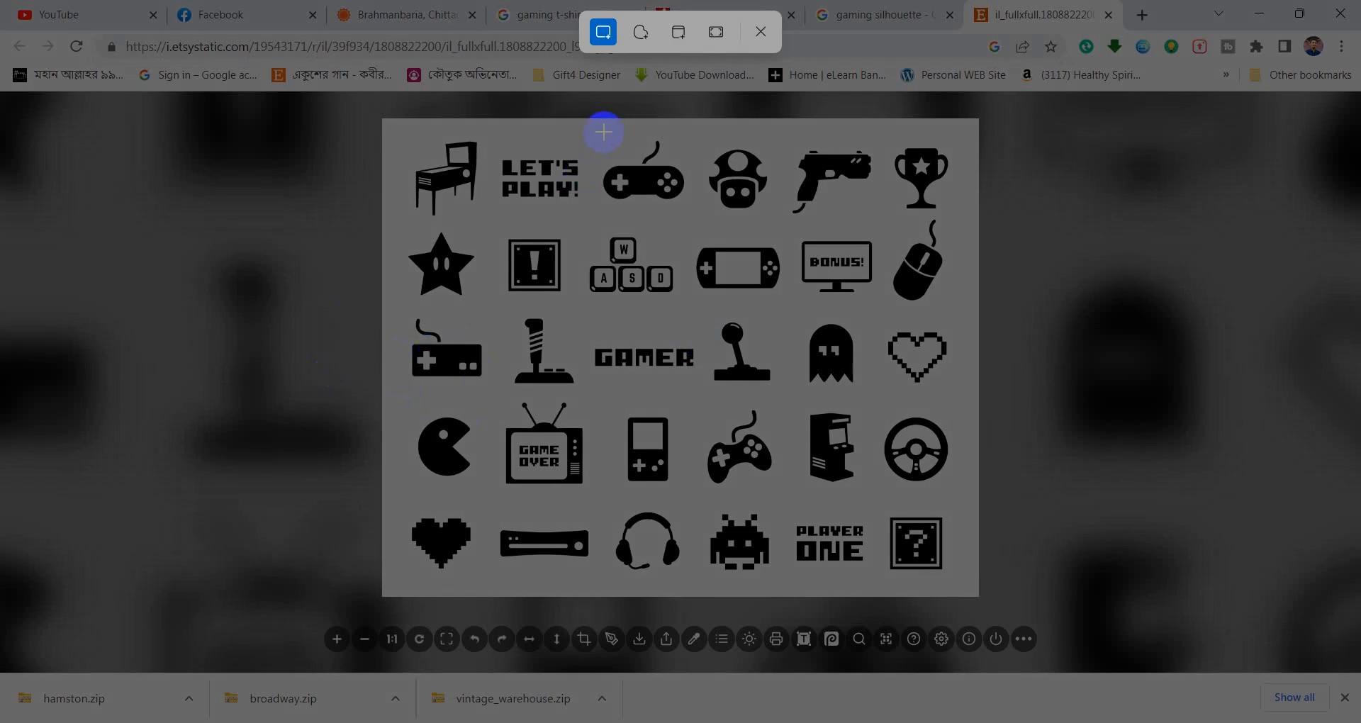
left_click_drag(601, 129, 697, 223)
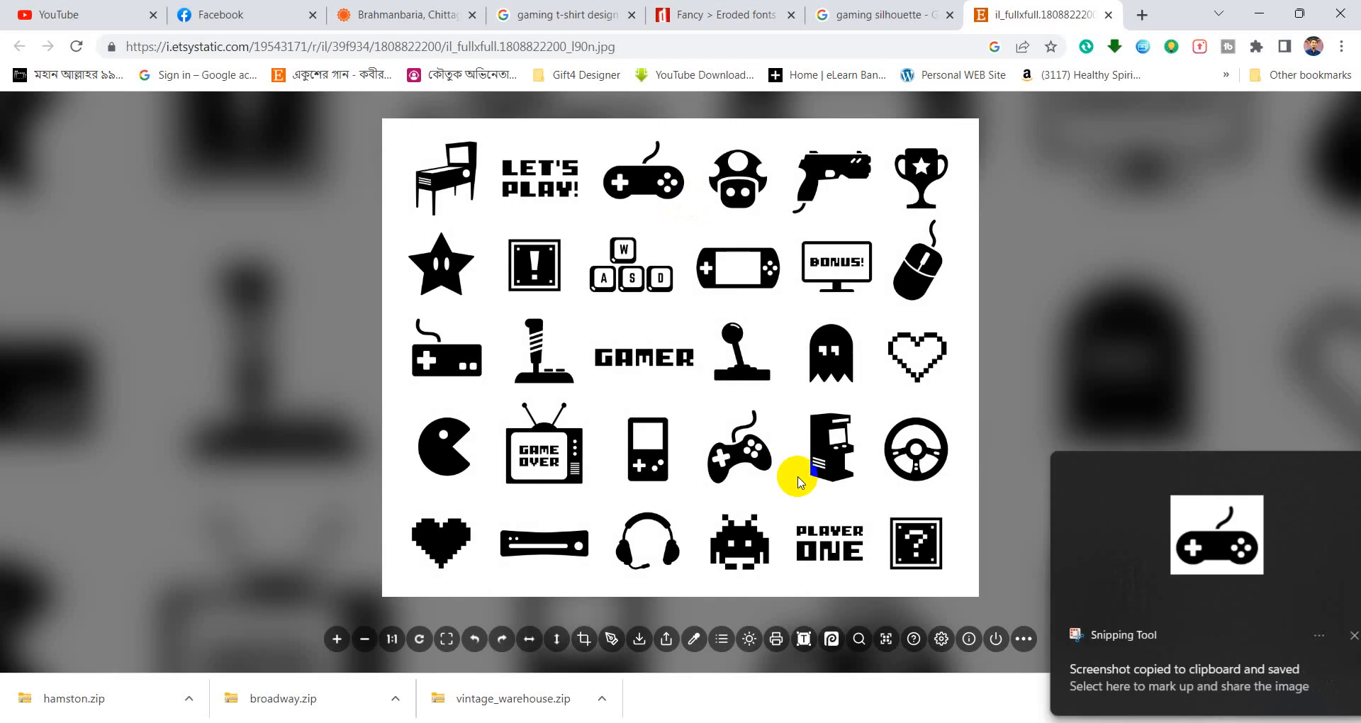
key("alt+Tab")
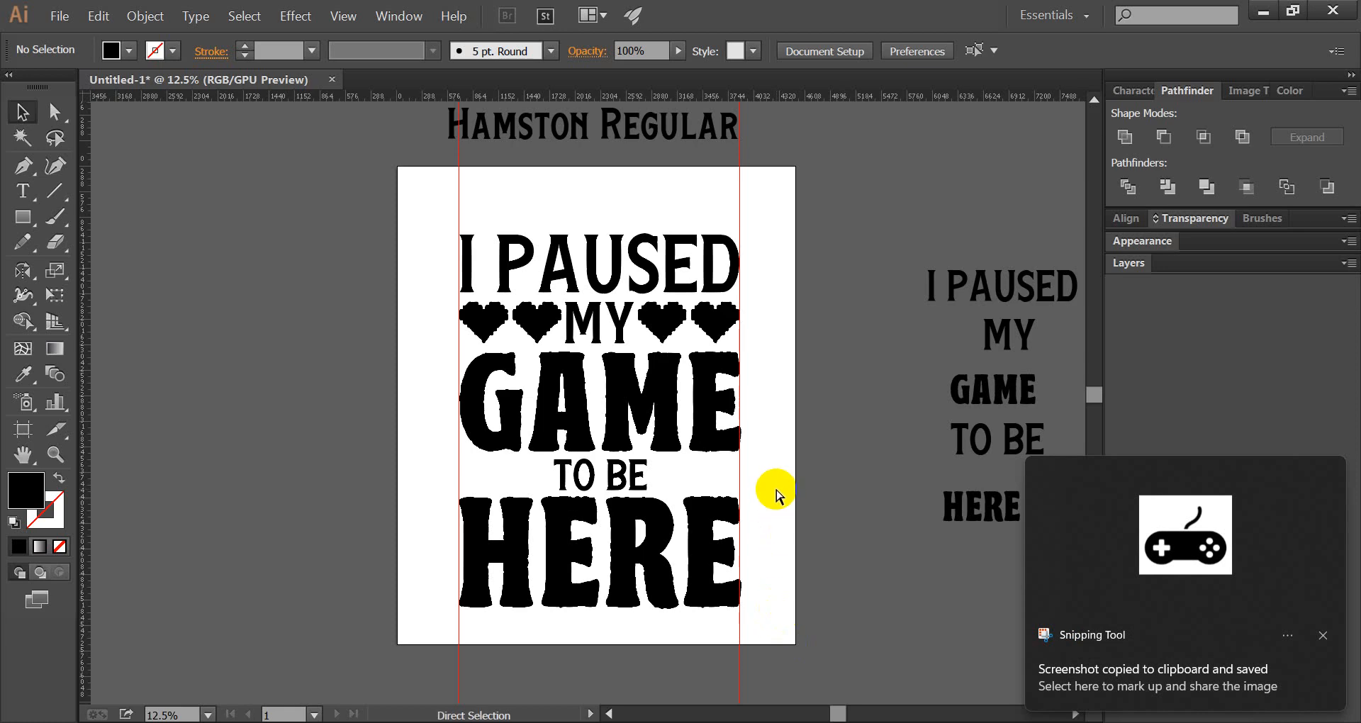
left_click(617, 397)
key("ctrl+v")
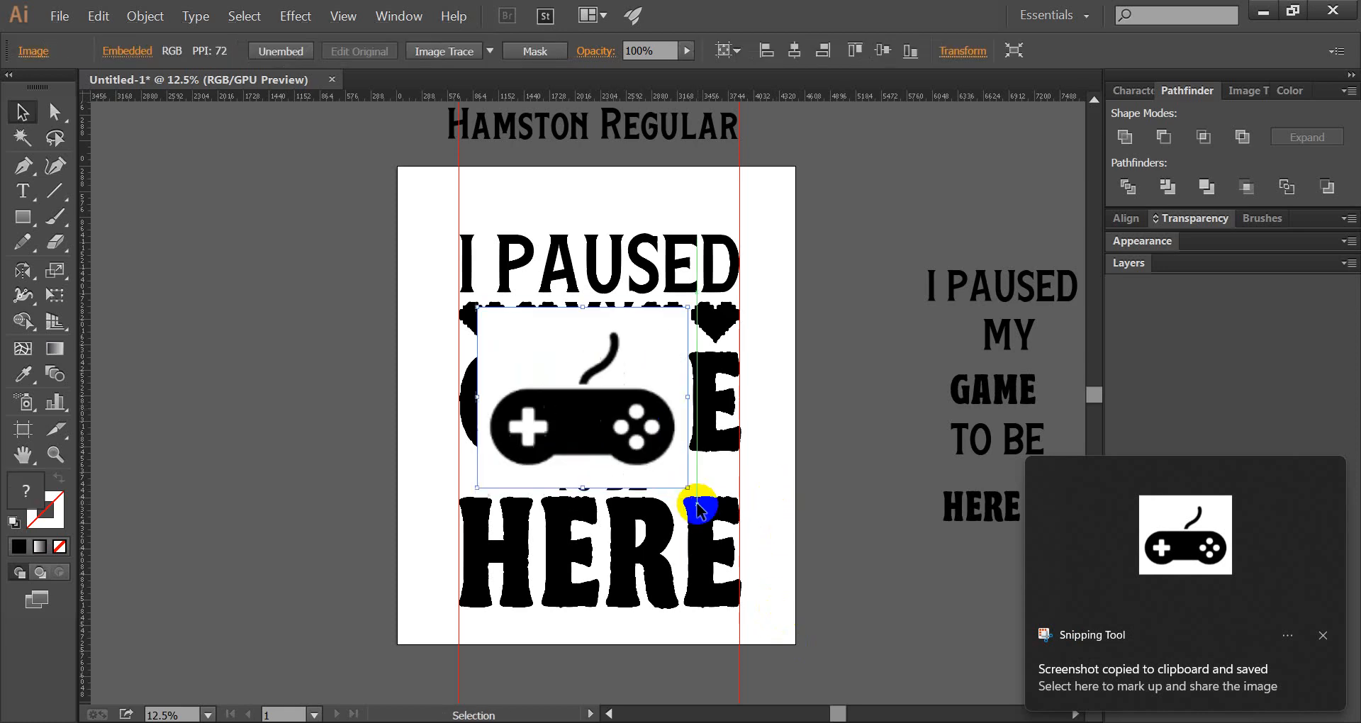
left_click_drag(697, 508, 397, 436)
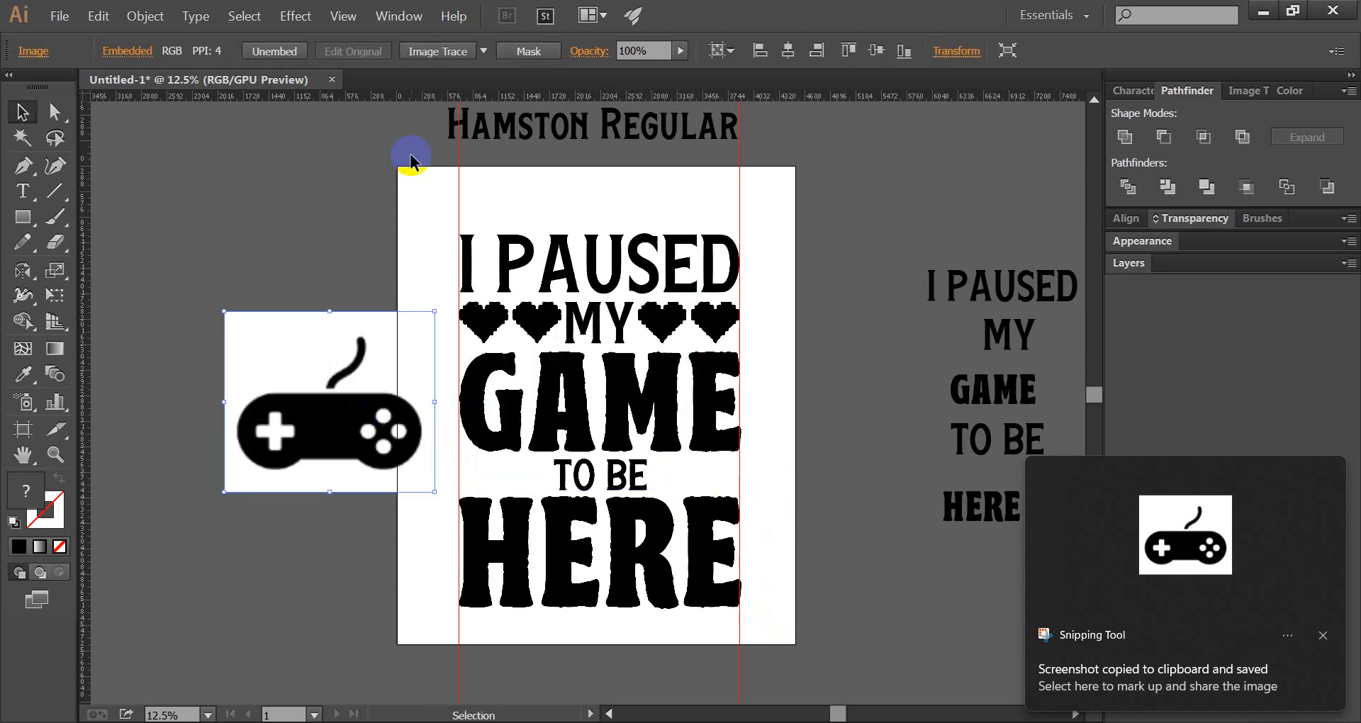
Trace the controller image with the Sketched Art preset, expand it and move it clear of the artboard
left_click(483, 52)
left_click(531, 288)
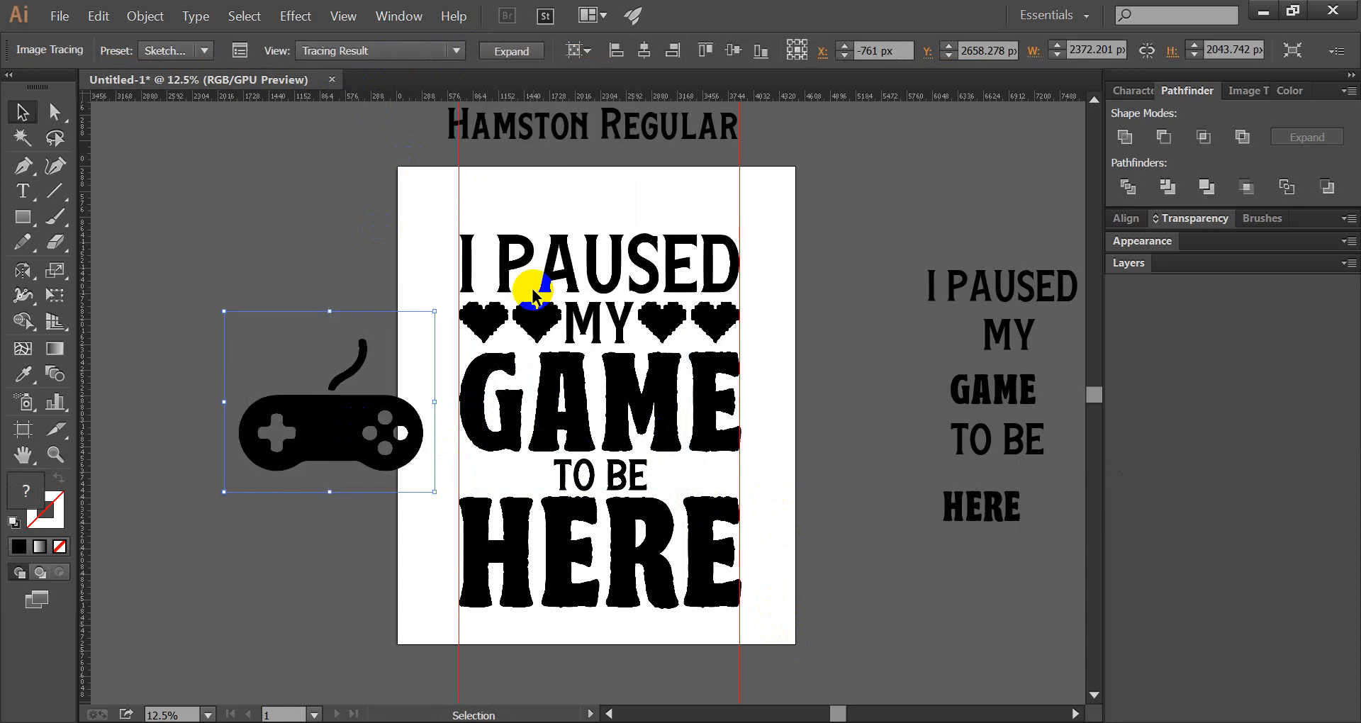
left_click(511, 51)
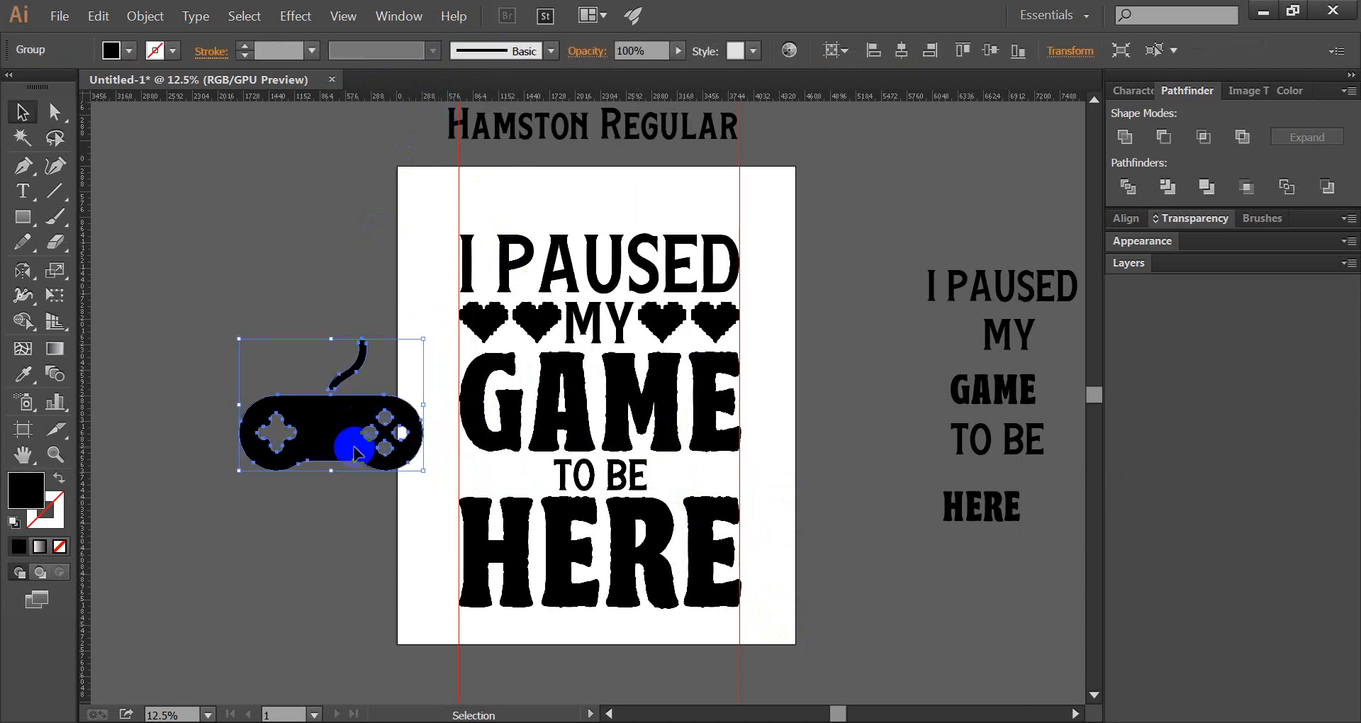
left_click_drag(327, 448, 296, 436)
left_click(298, 507)
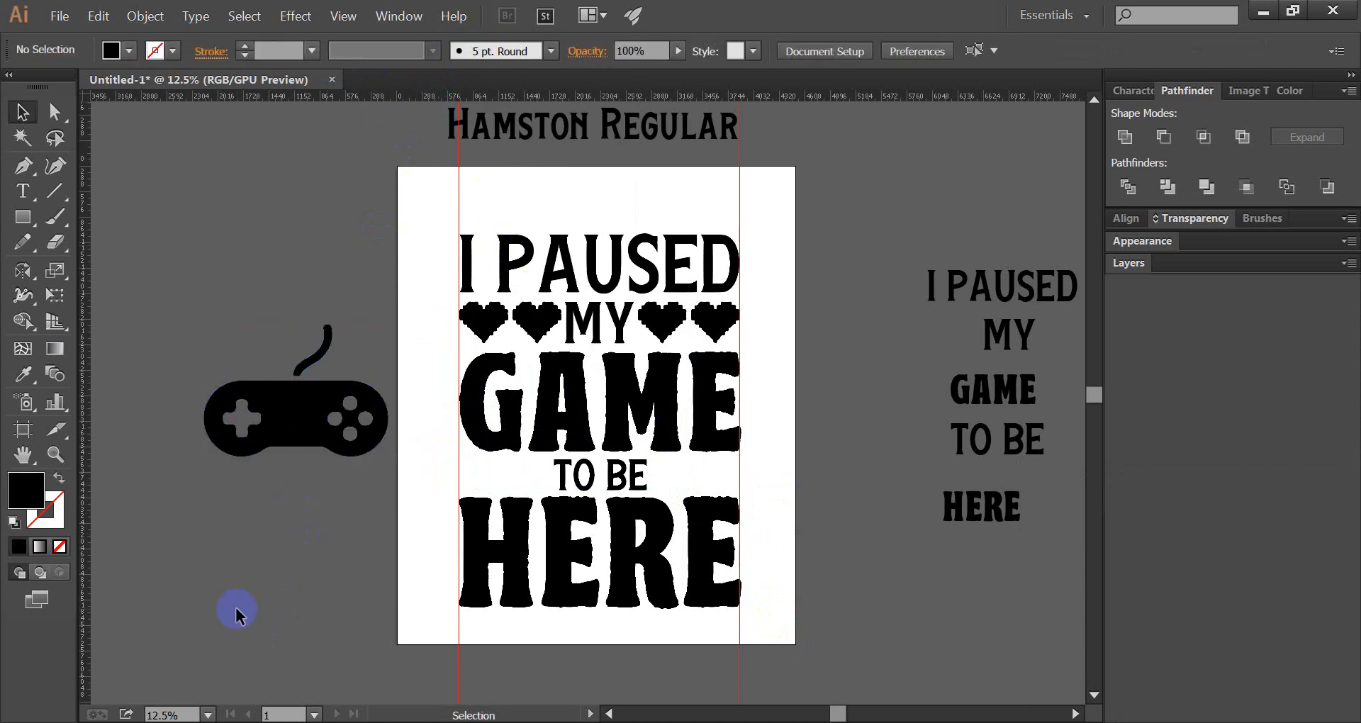
Scale the controller down and fit it between the left guide and TO BE
left_click(267, 404)
left_click_drag(392, 393, 275, 397)
left_click_drag(267, 401, 509, 473)
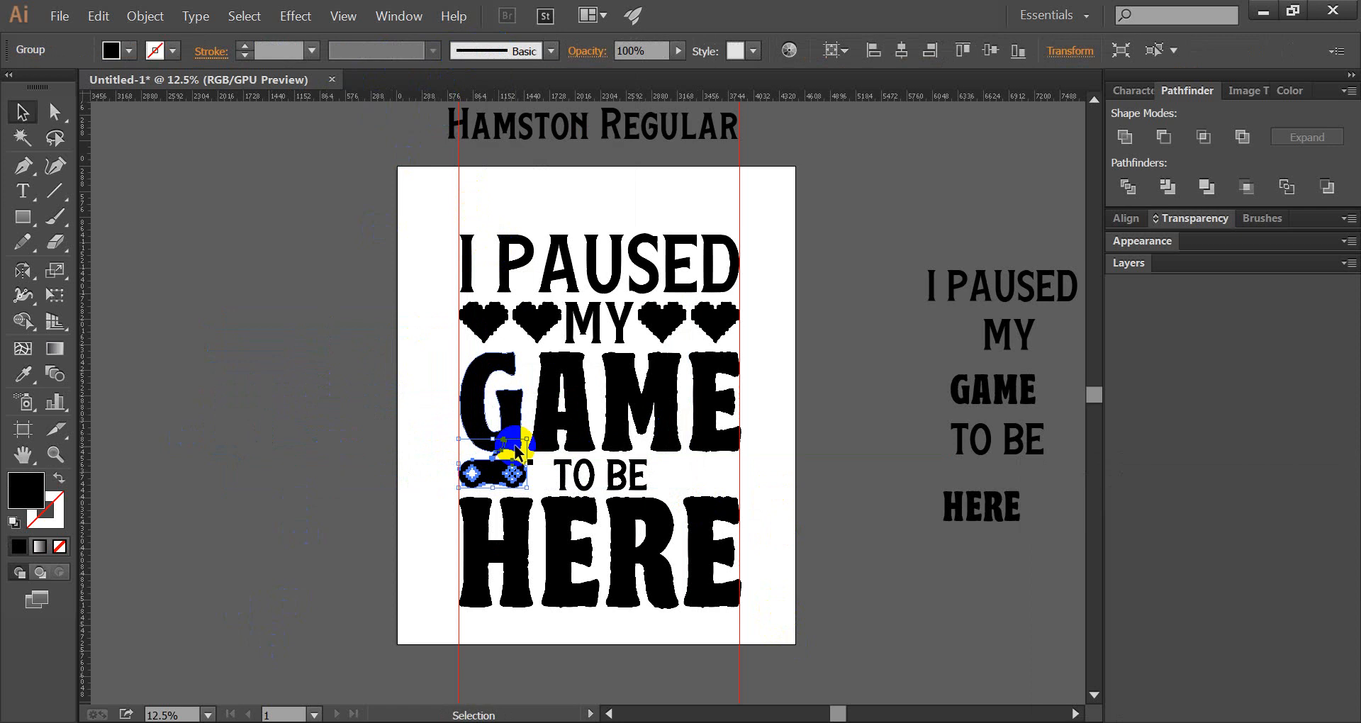
left_click_drag(527, 464, 543, 465)
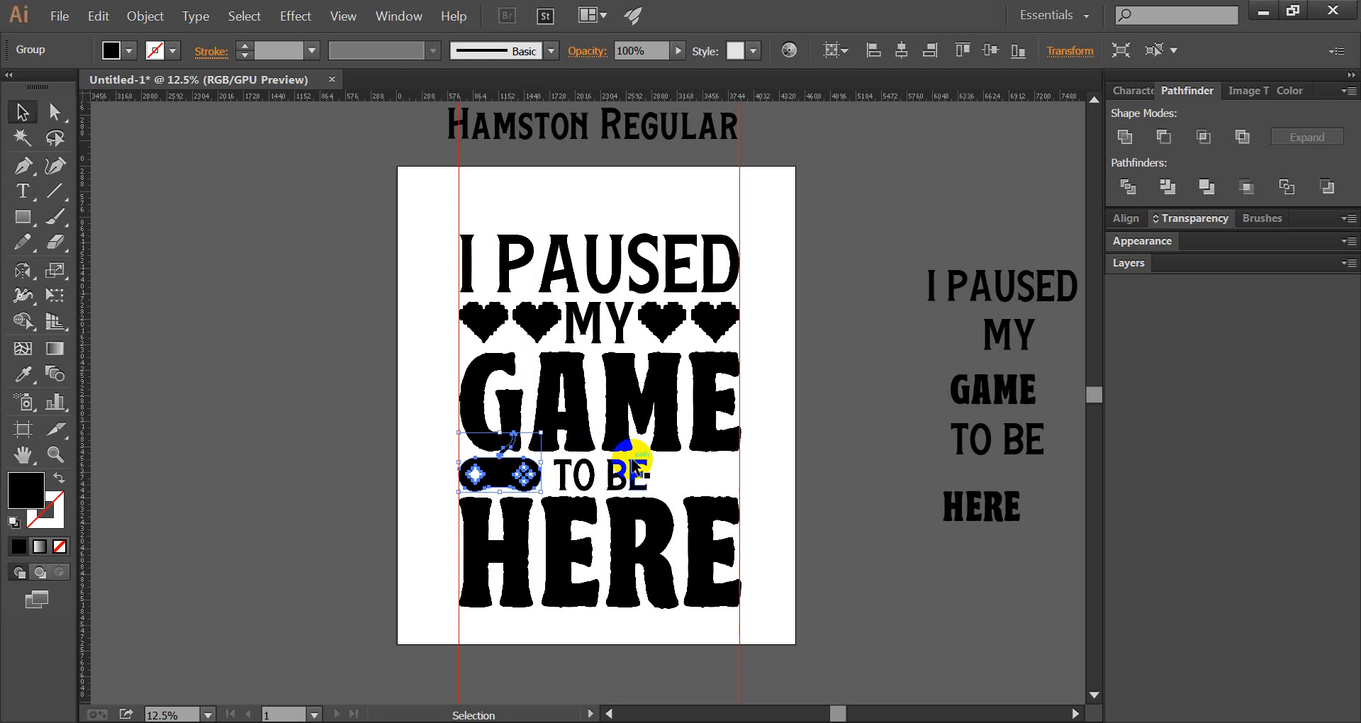
left_click(368, 462)
Create a copy of the controller reflected across the vertical axis and place it between TO BE and the right guide
left_click(496, 485)
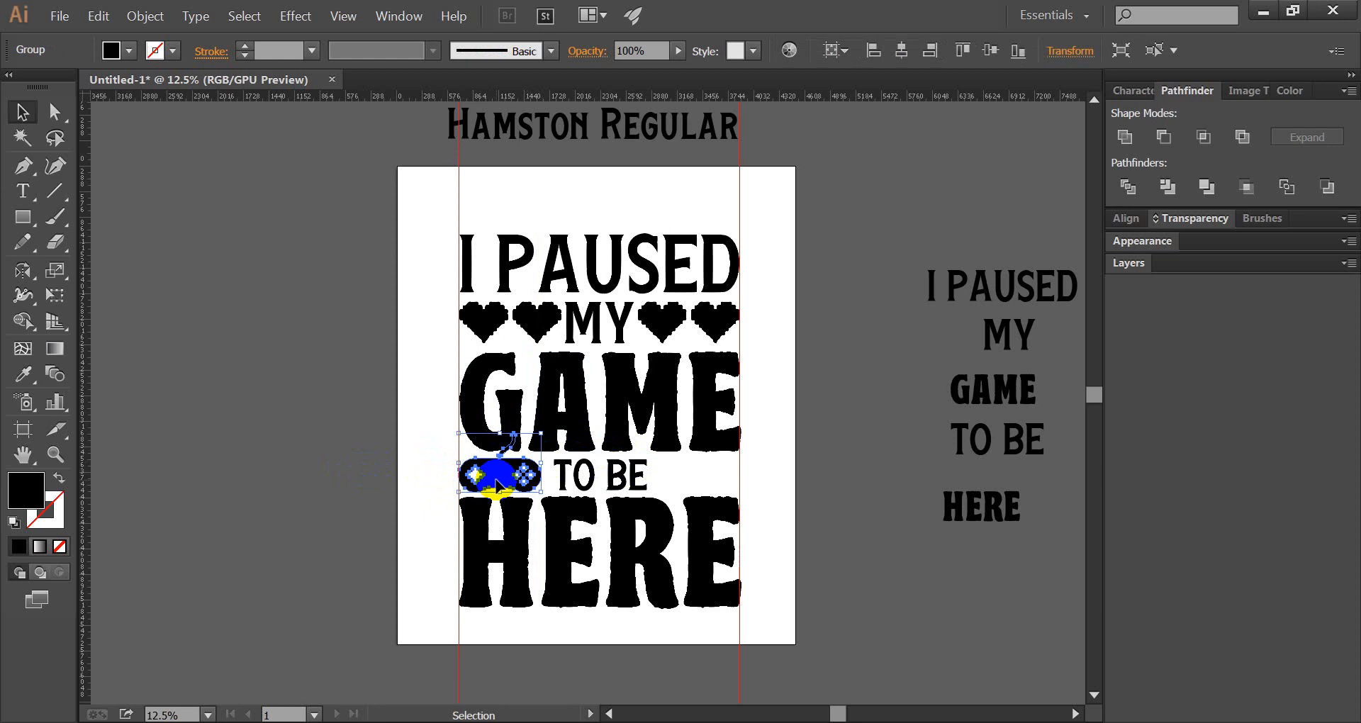
key("o")
left_click(499, 474, "alt")
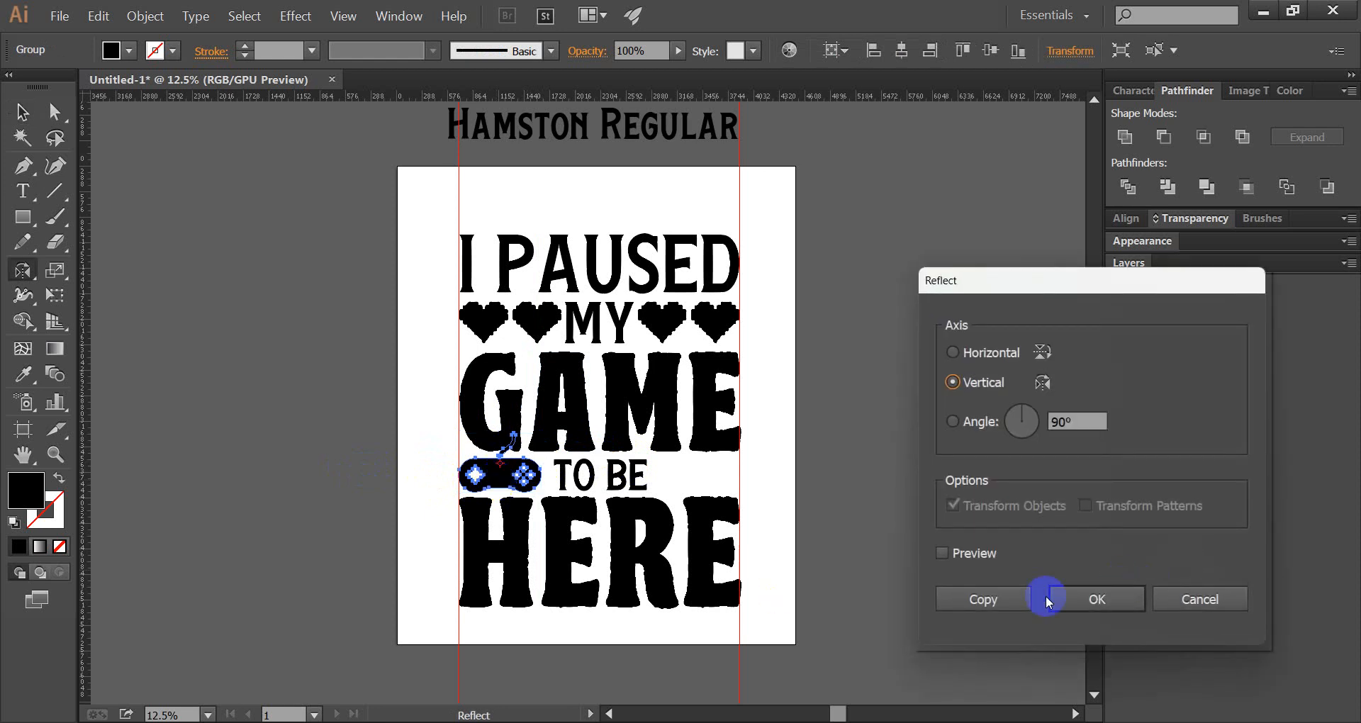
left_click(937, 598)
key("v")
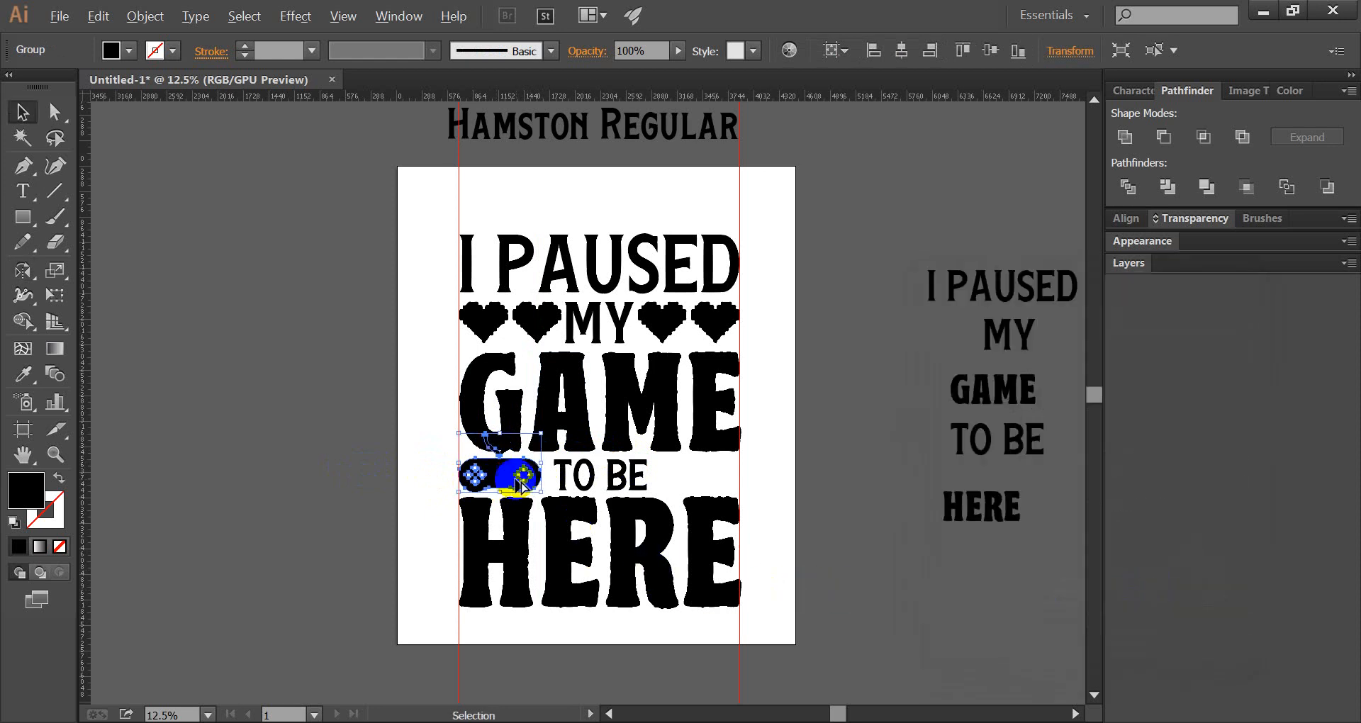
left_click_drag(505, 482, 701, 482)
key("Right")
key("Right")
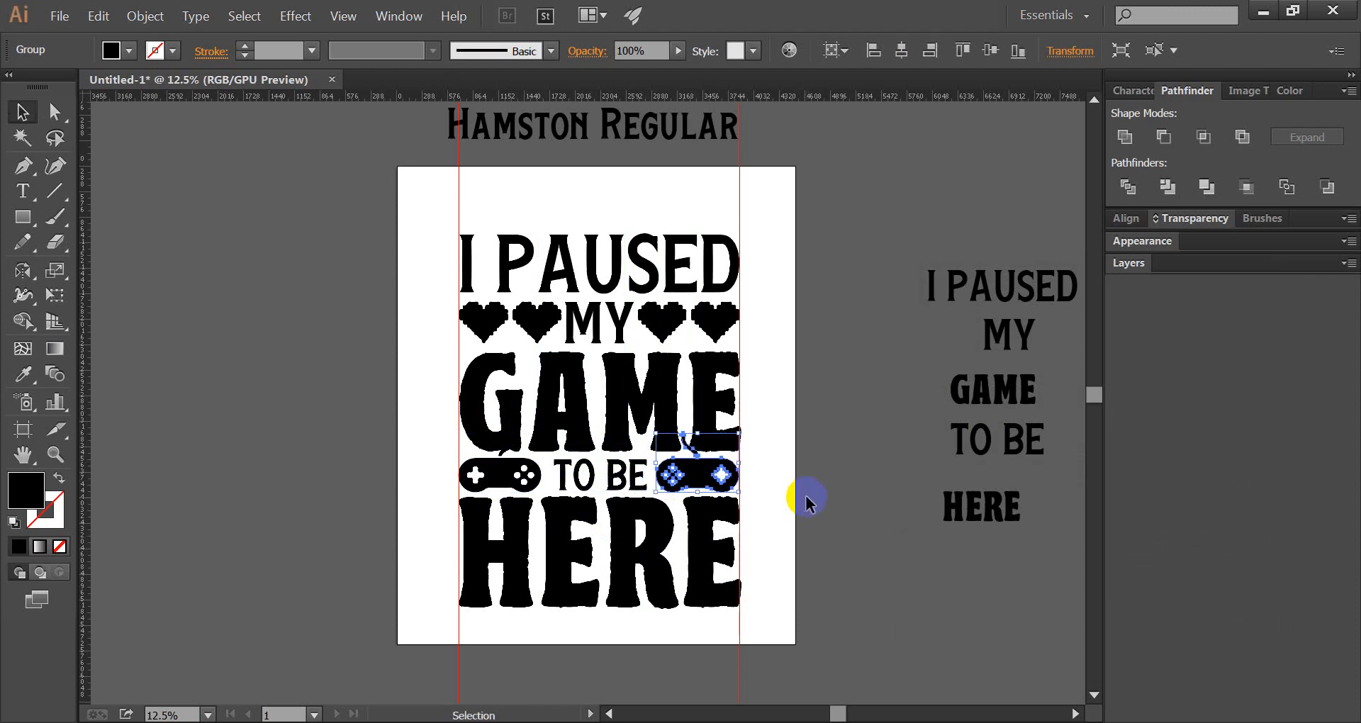
left_click(805, 495)
Shrink the right controller proportionally to about 700 px wide, keeping it against the right guide
left_click(732, 484)
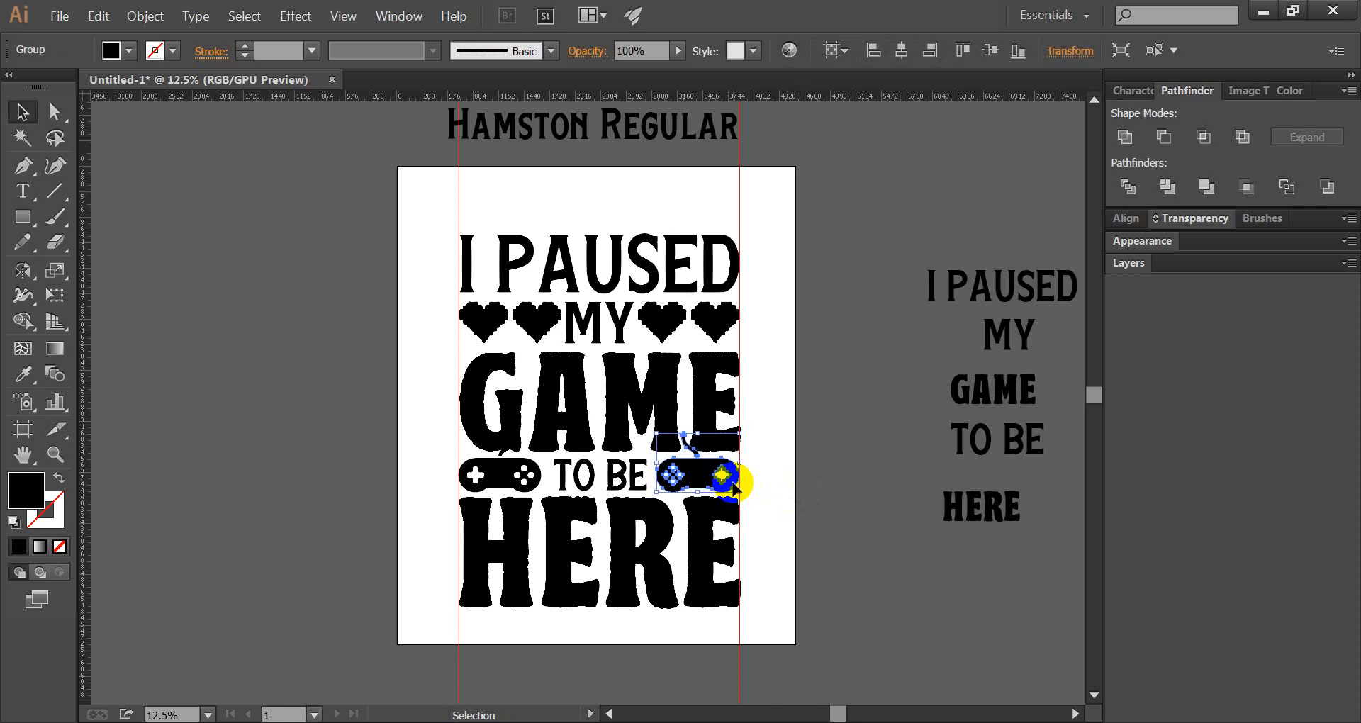
left_click(826, 477)
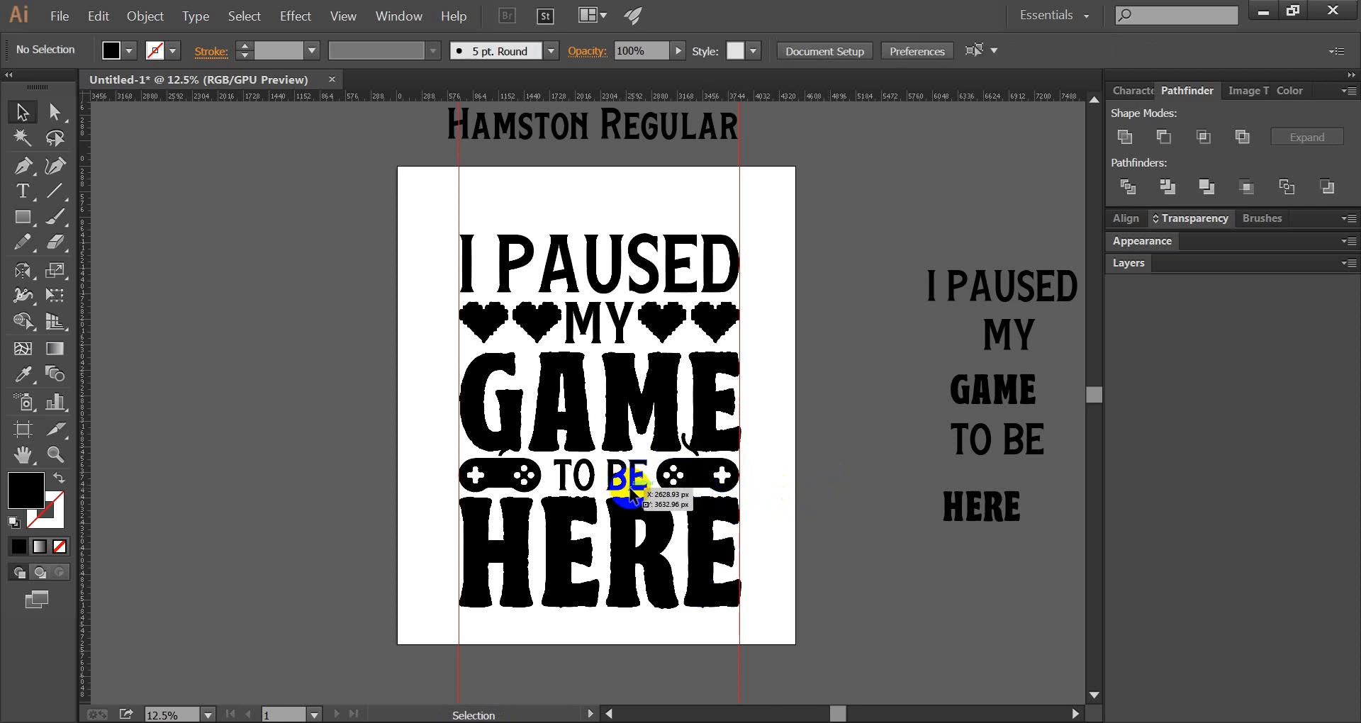
scroll(670, 482, "up", 2)
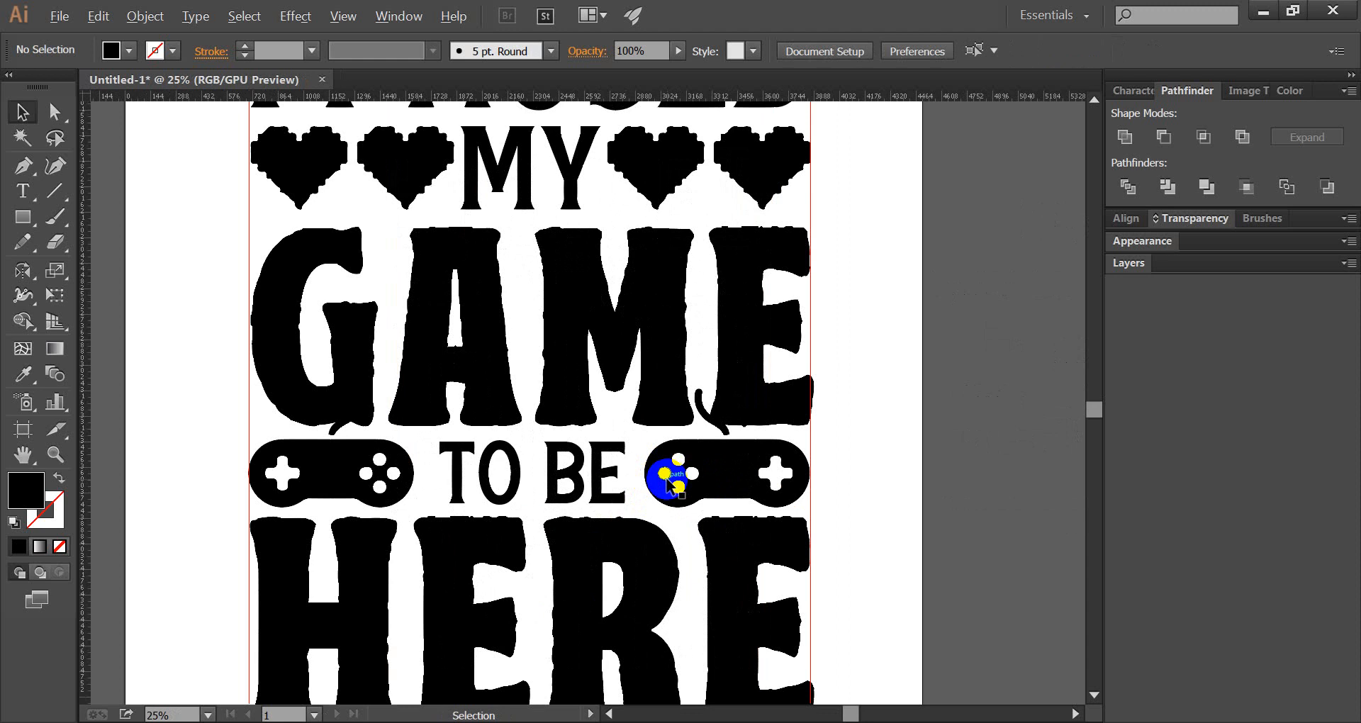
left_click(741, 409)
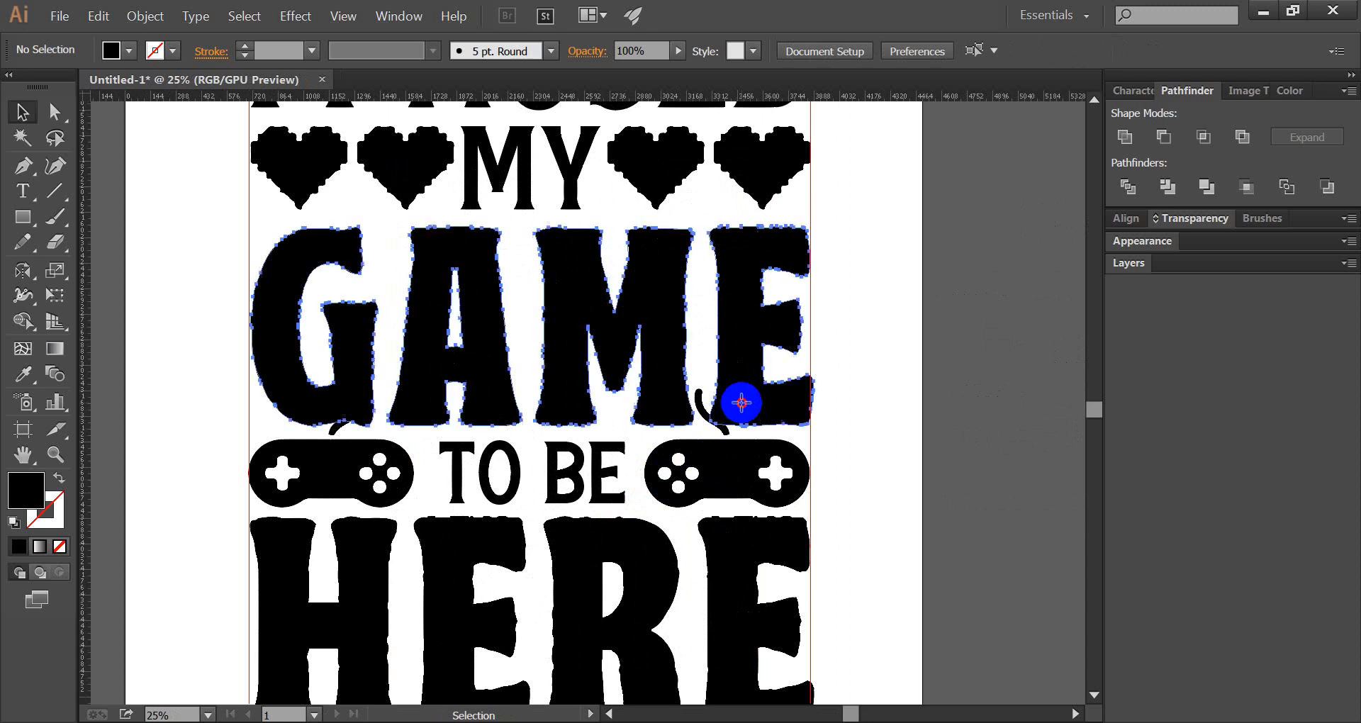
left_click(698, 489, "shift")
left_click(715, 494)
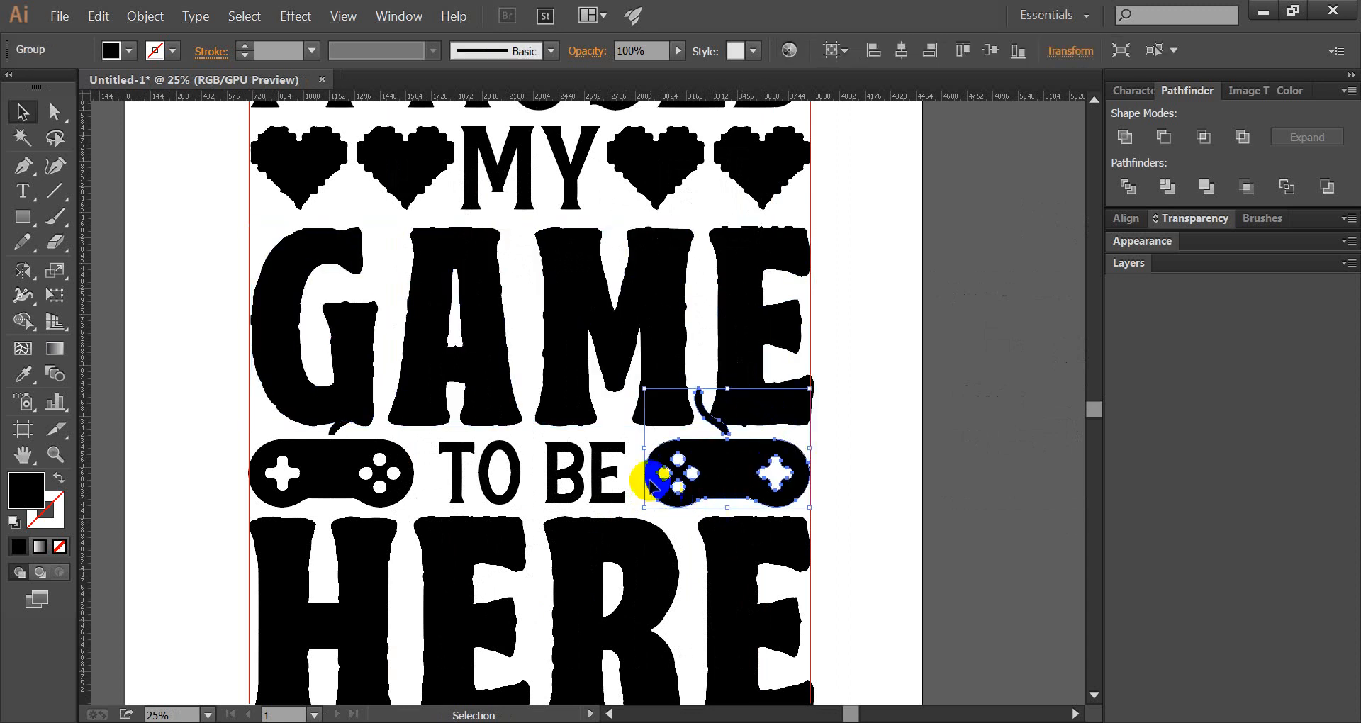
left_click_drag(645, 450, 681, 451)
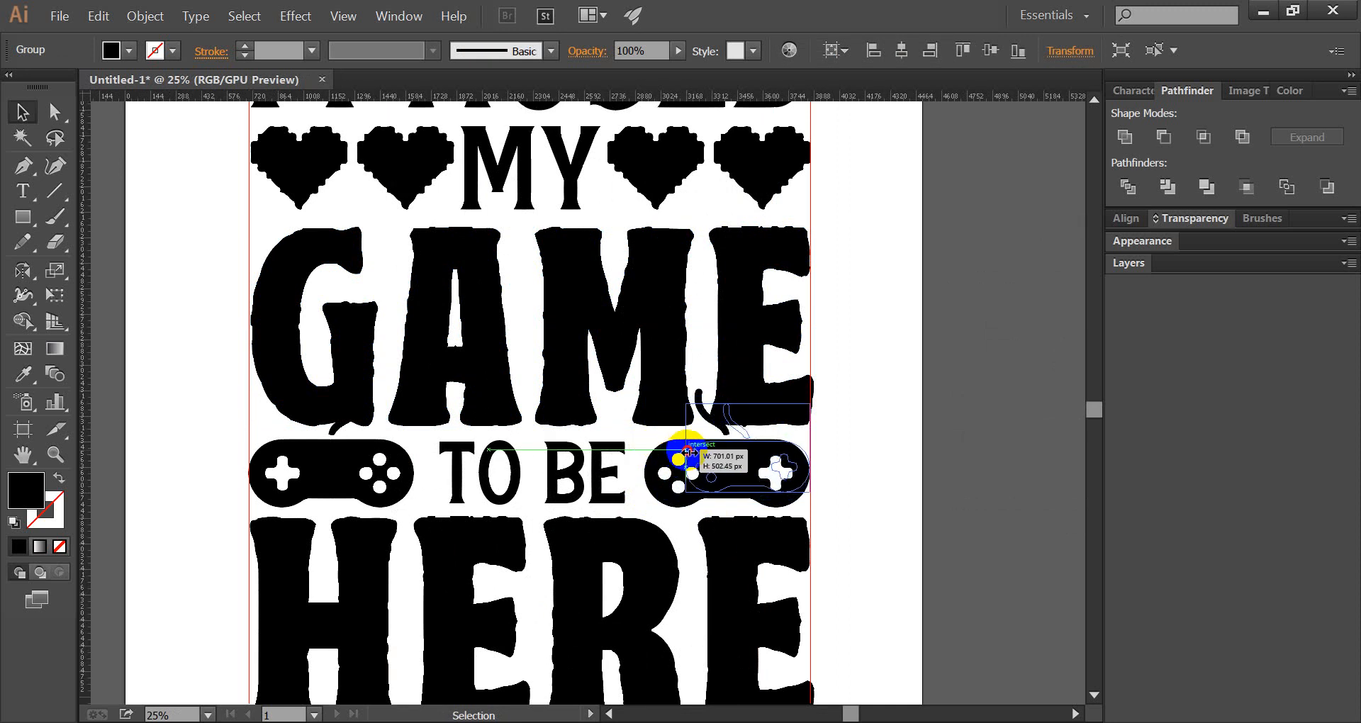
left_click_drag(689, 451, 691, 451)
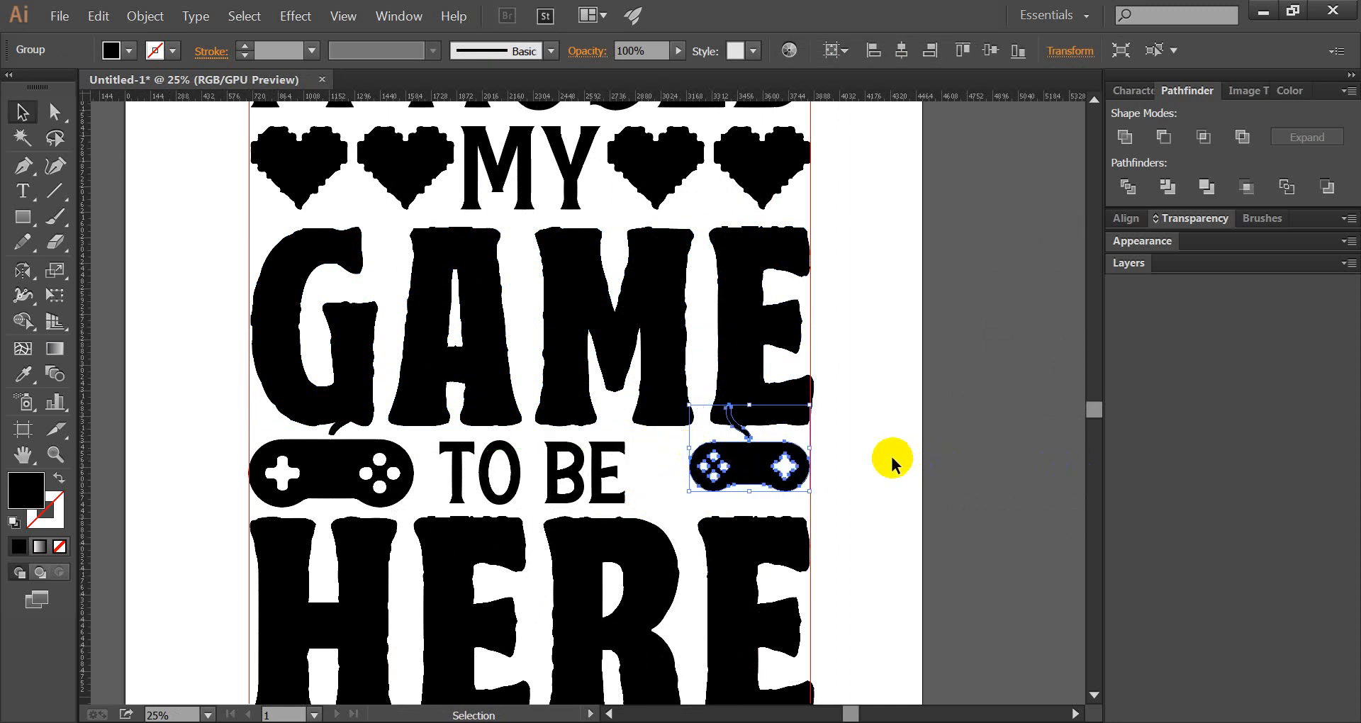
Undo the last shrink of the right controller
left_click(893, 475)
key("ctrl+z")
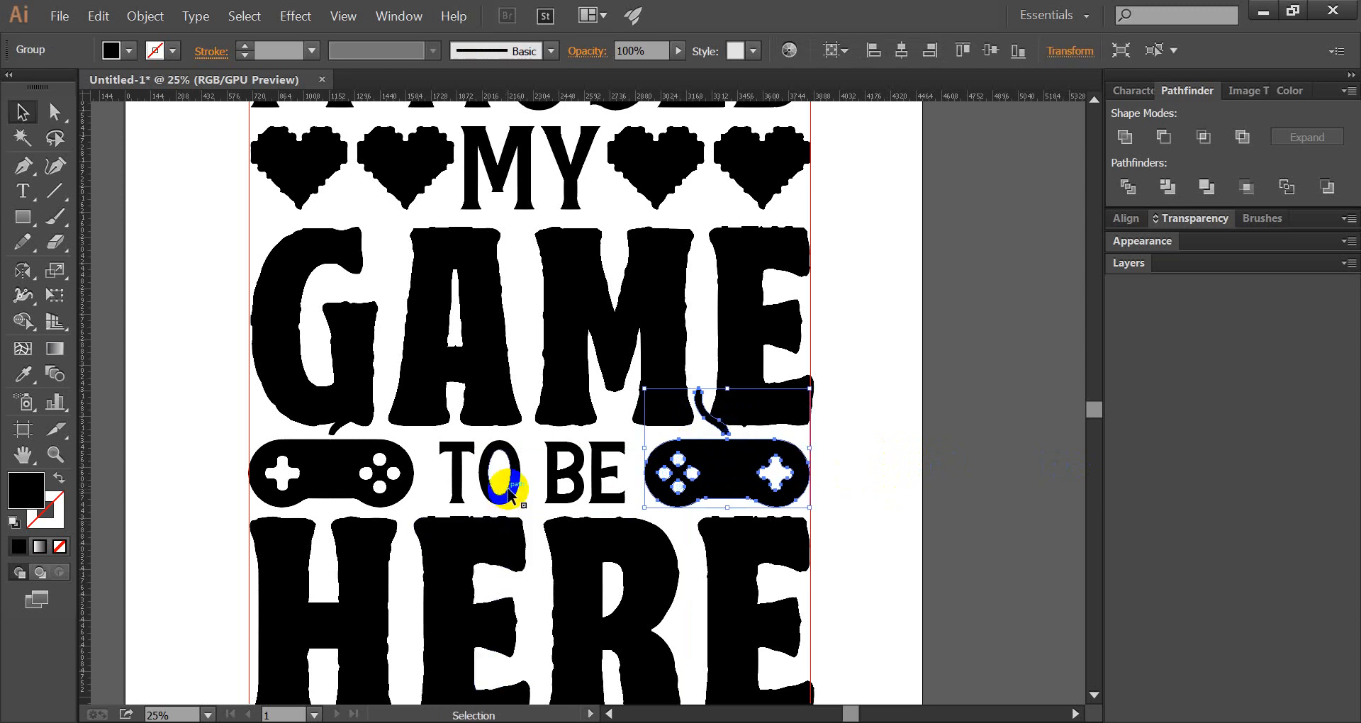
left_click(502, 389)
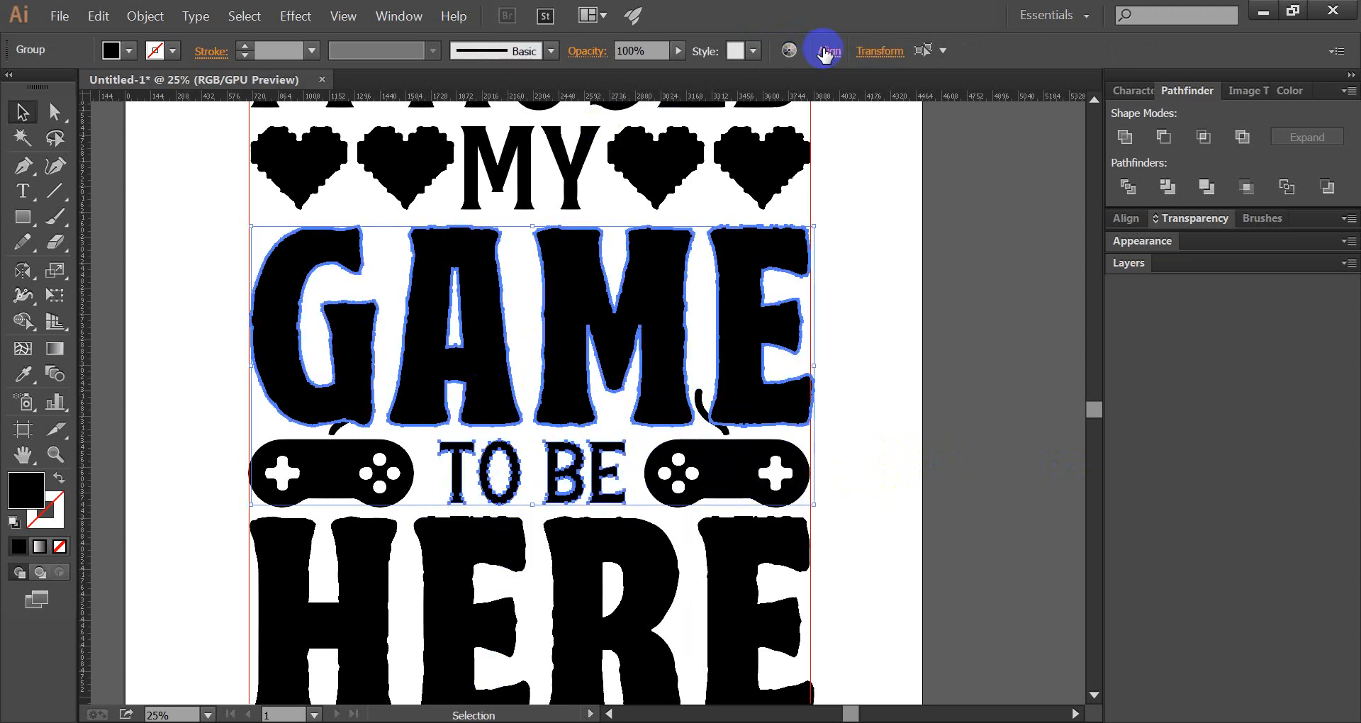
left_click(827, 57)
left_click(887, 385)
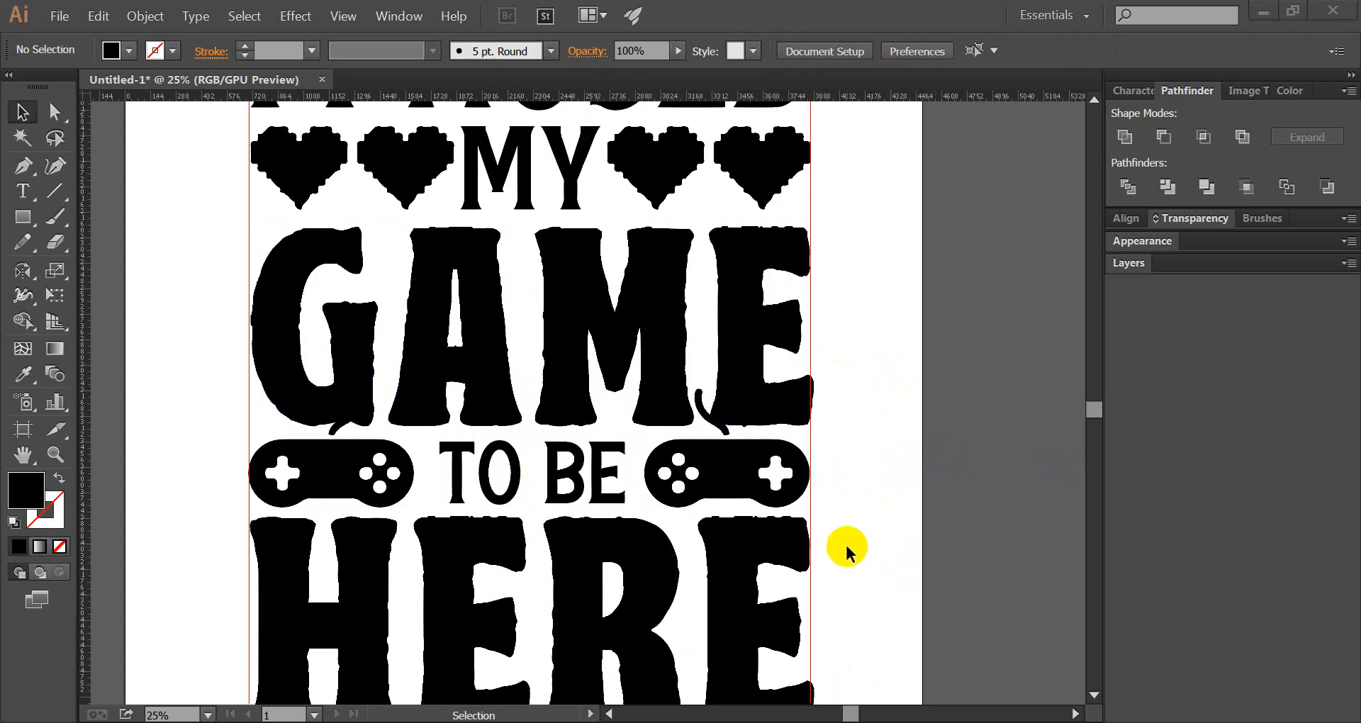
Reflect the controller beside the right guide in place across the vertical axis
left_click(745, 480)
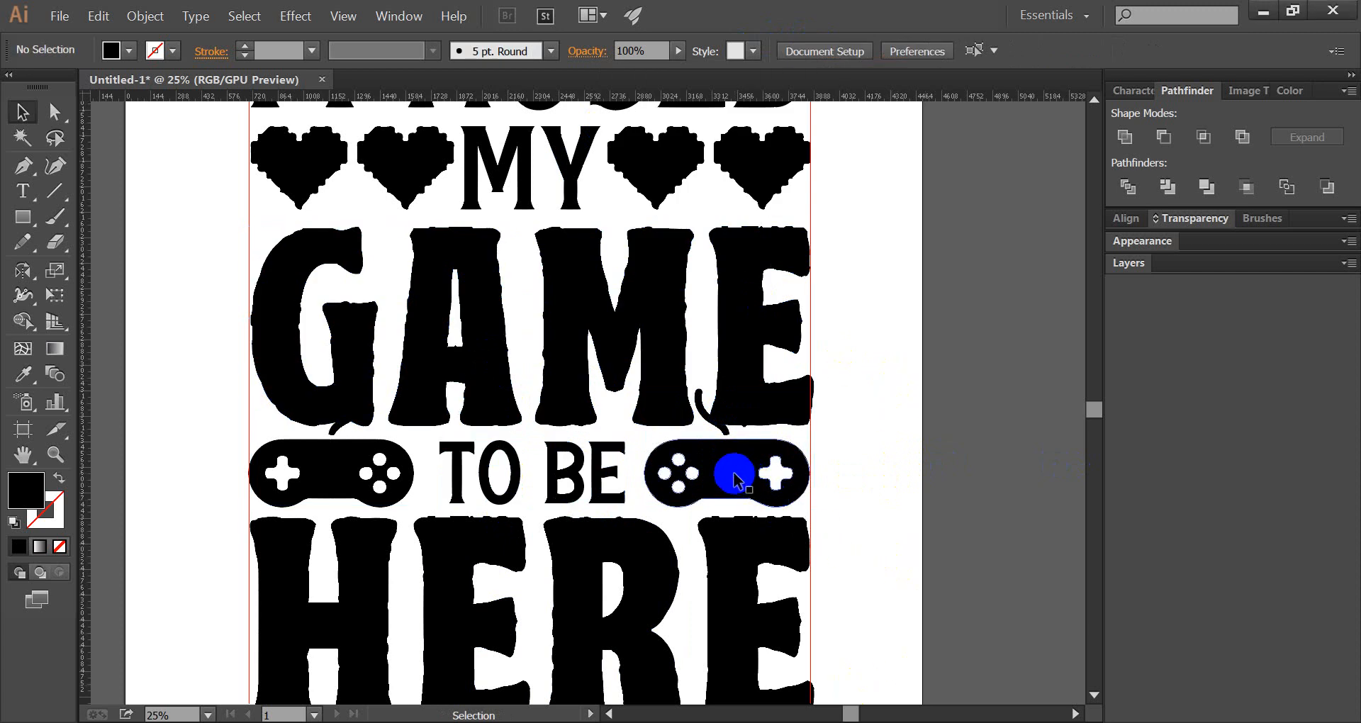
left_click(717, 470)
key("o")
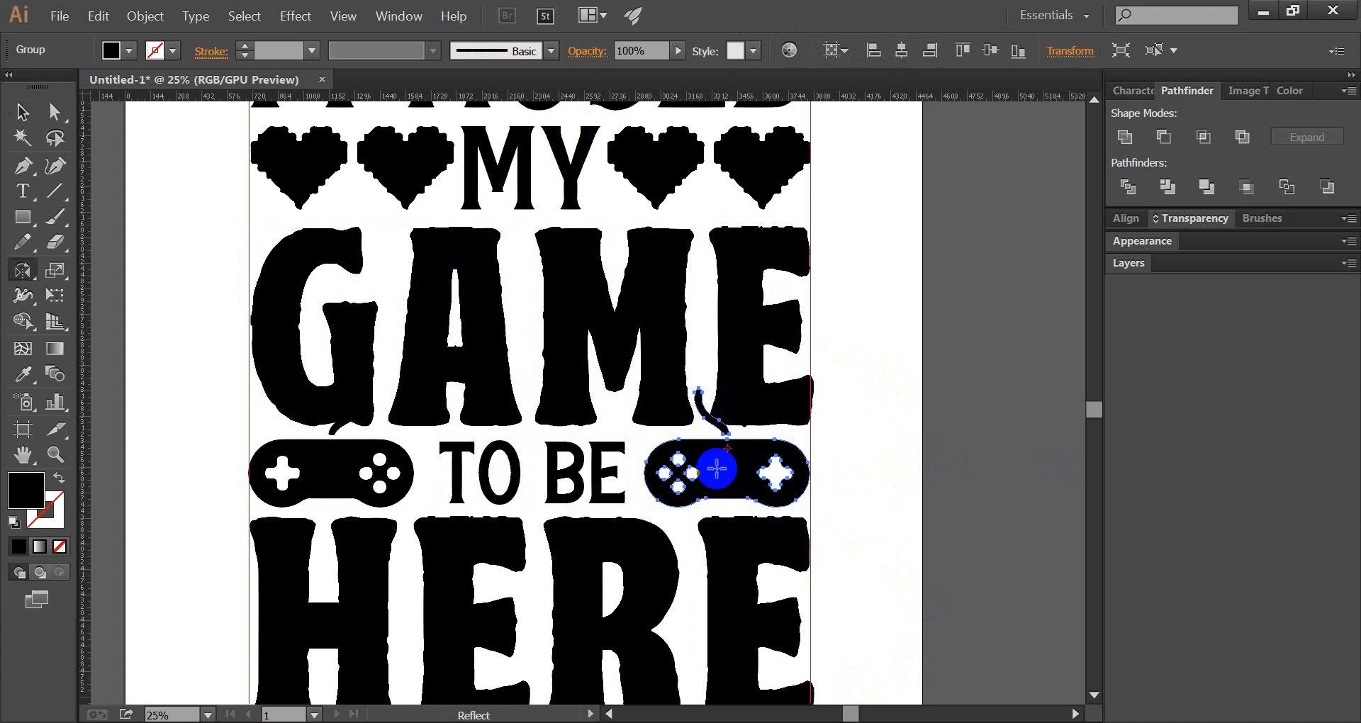
key("Return")
left_click(993, 554)
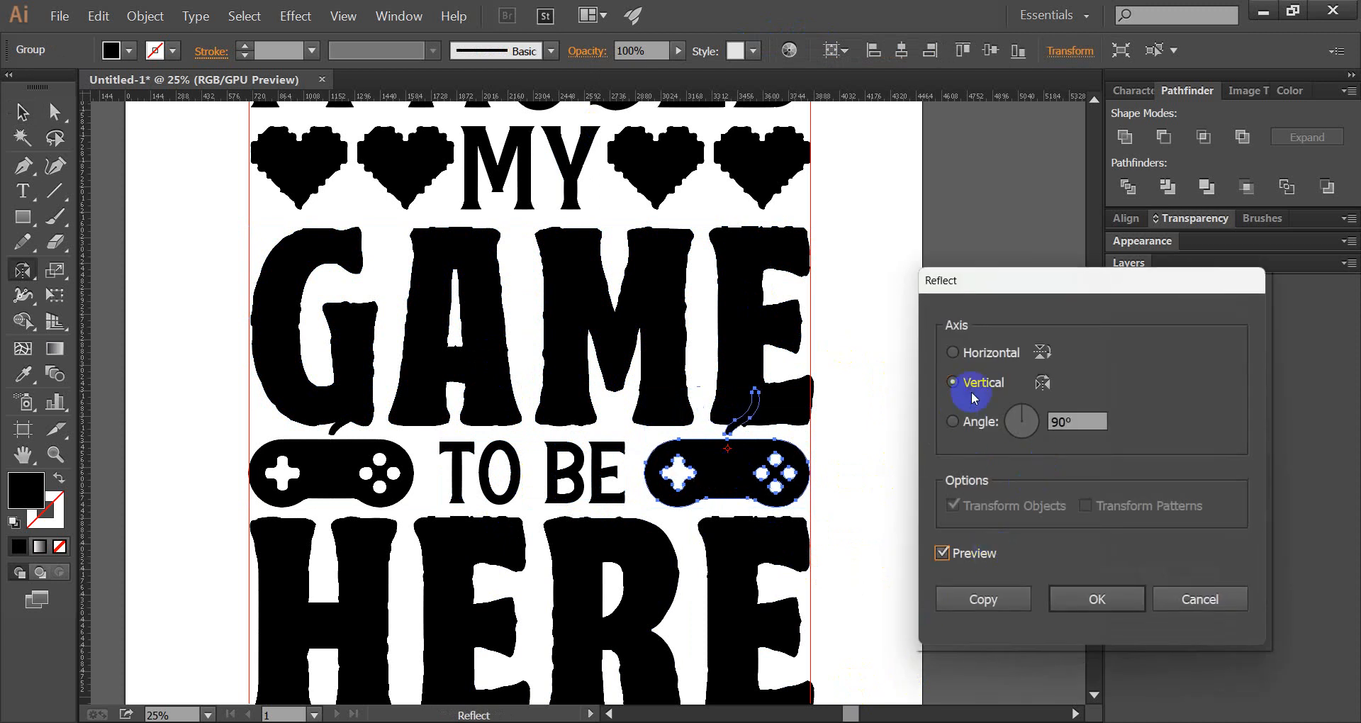
left_click(1077, 599)
key("v")
Flip the left controller in place across the vertical axis so the pair mirrors around TO BE
left_click(337, 474)
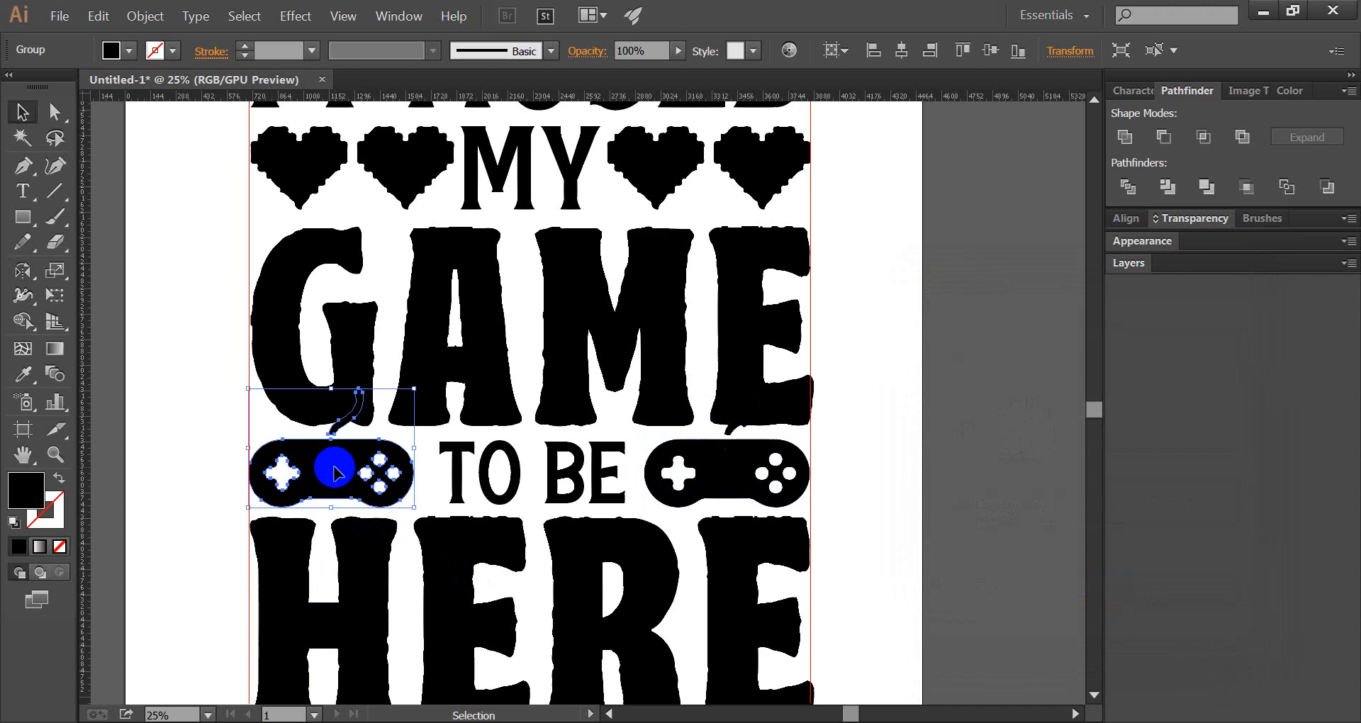
key("o")
key("Return")
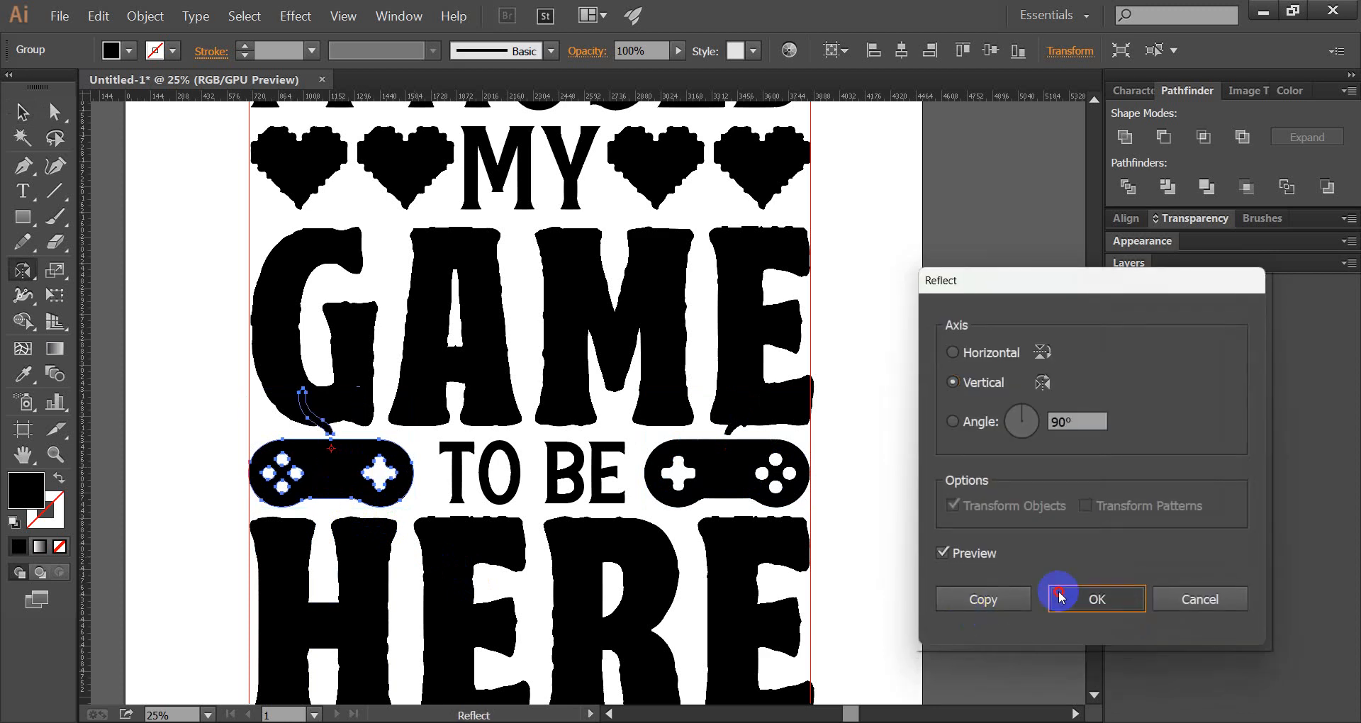
left_click(1057, 598)
left_click(23, 112)
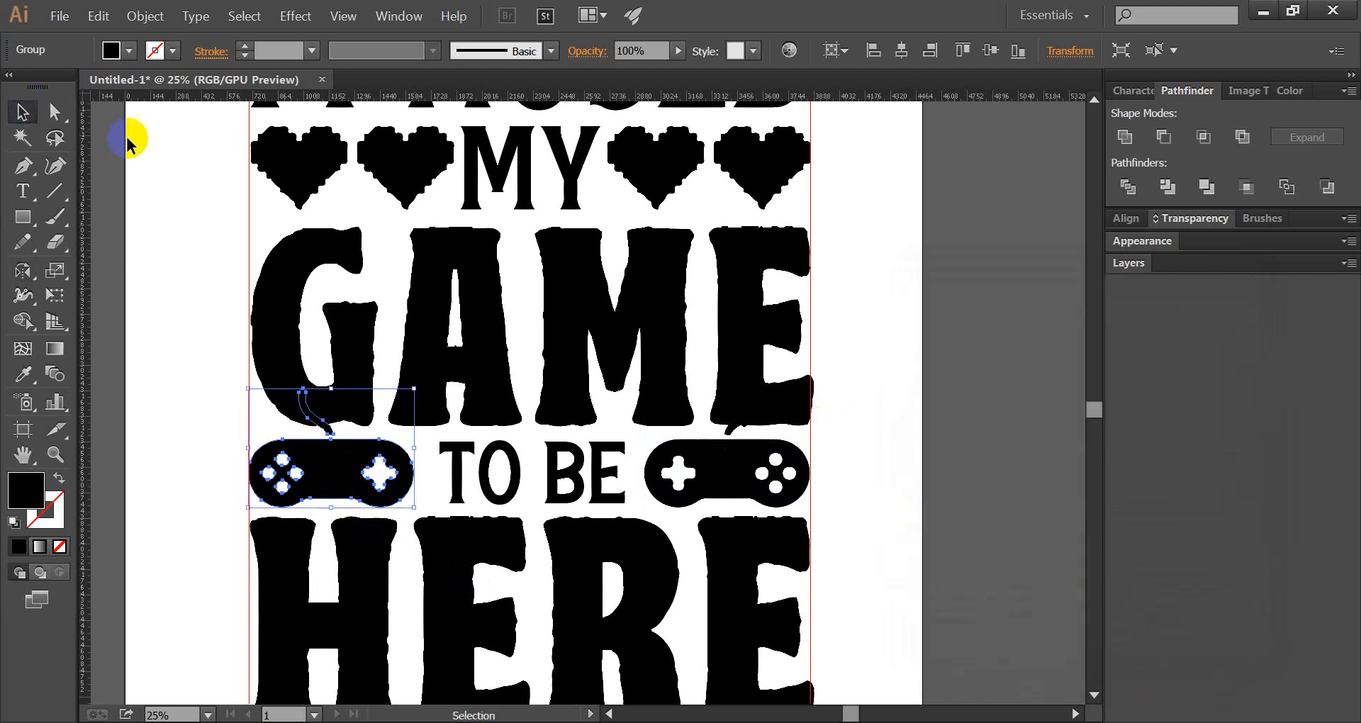
left_click(99, 367)
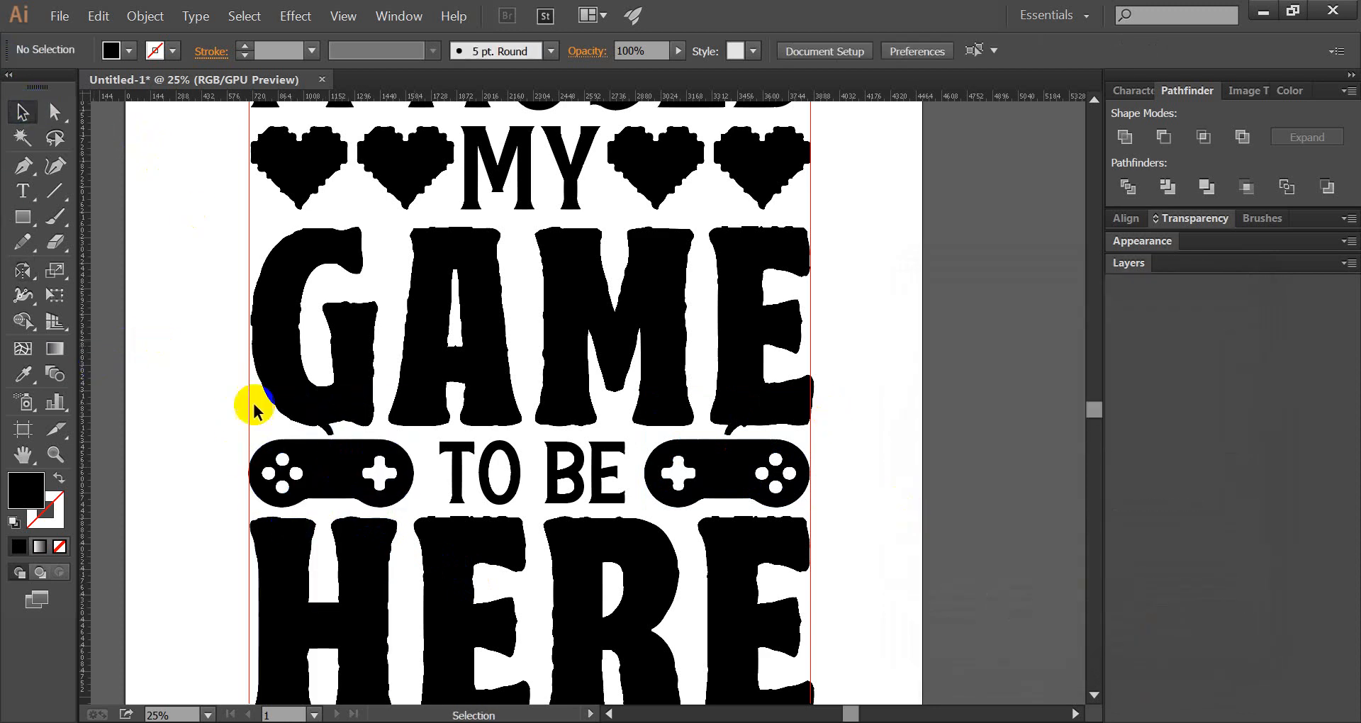
scroll(255, 407, "up", 2)
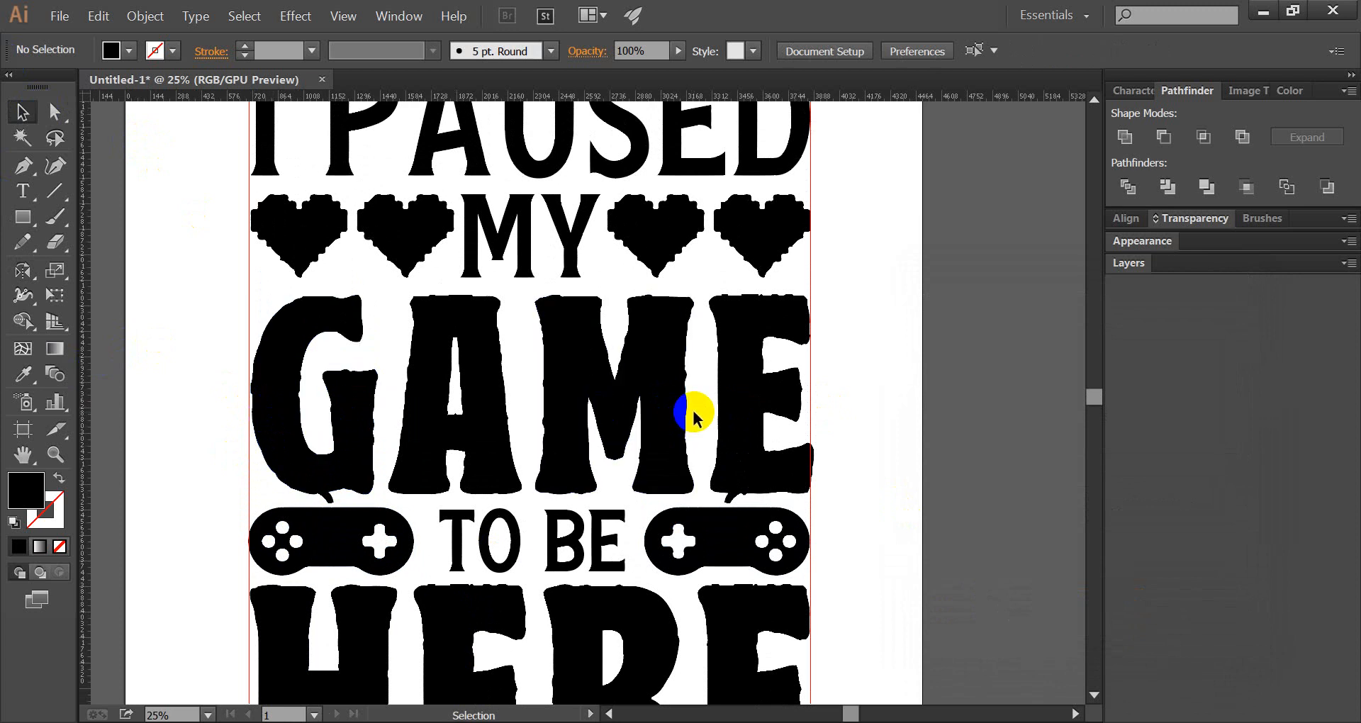
scroll(638, 319, "up", 3)
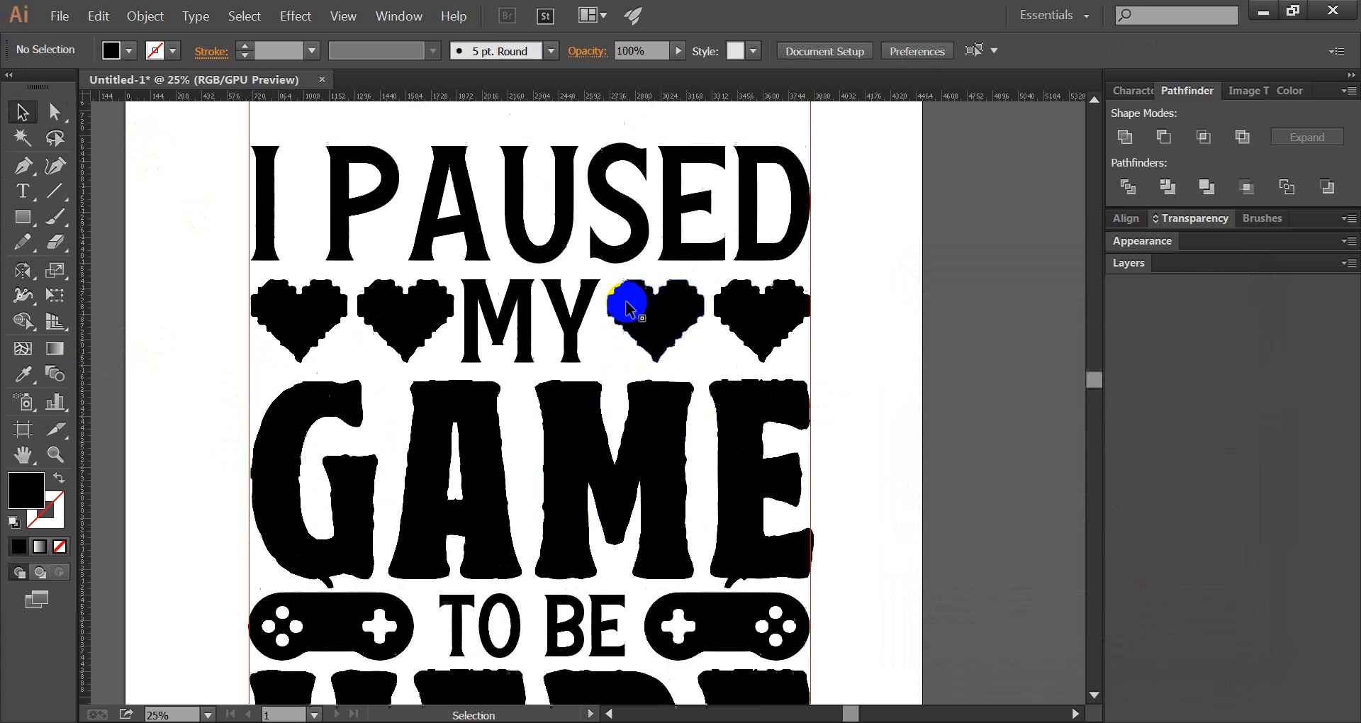
scroll(626, 280, "up", 2)
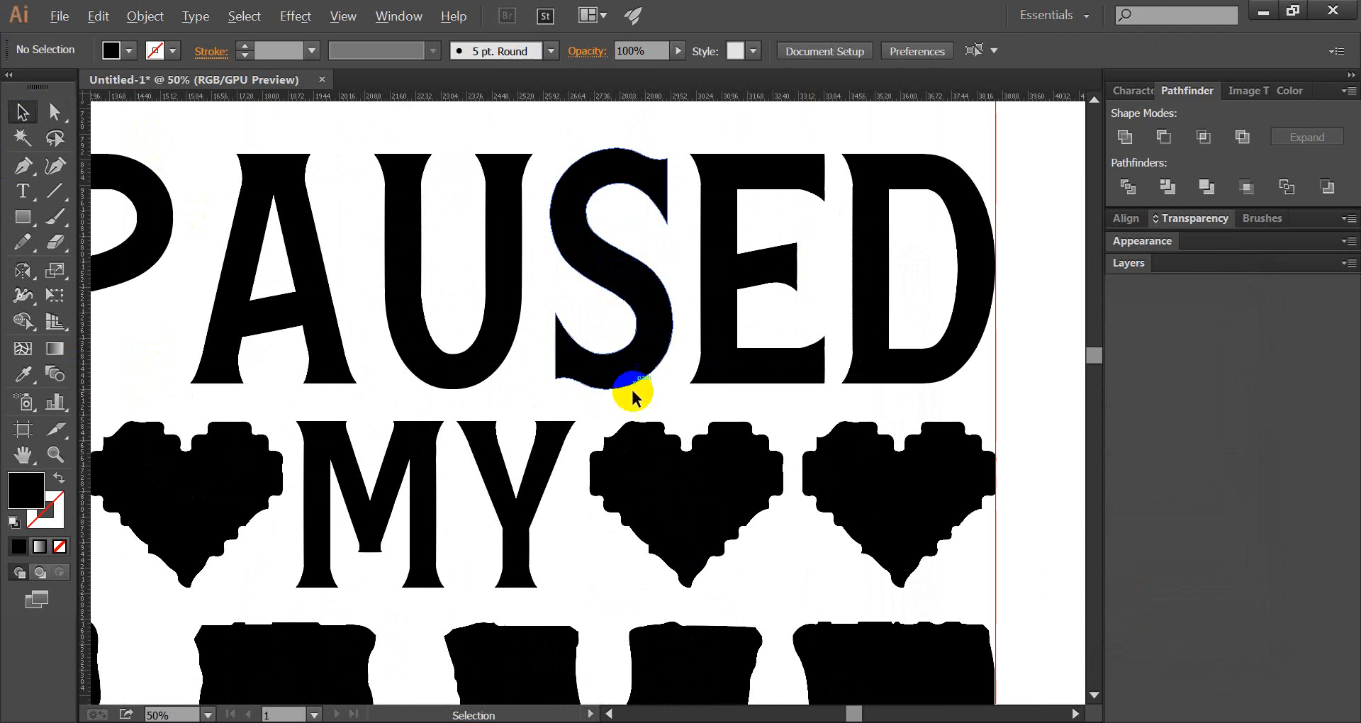
scroll(624, 394, "down", 5)
scroll(623, 411, "up", 2)
scroll(624, 418, "down", 7)
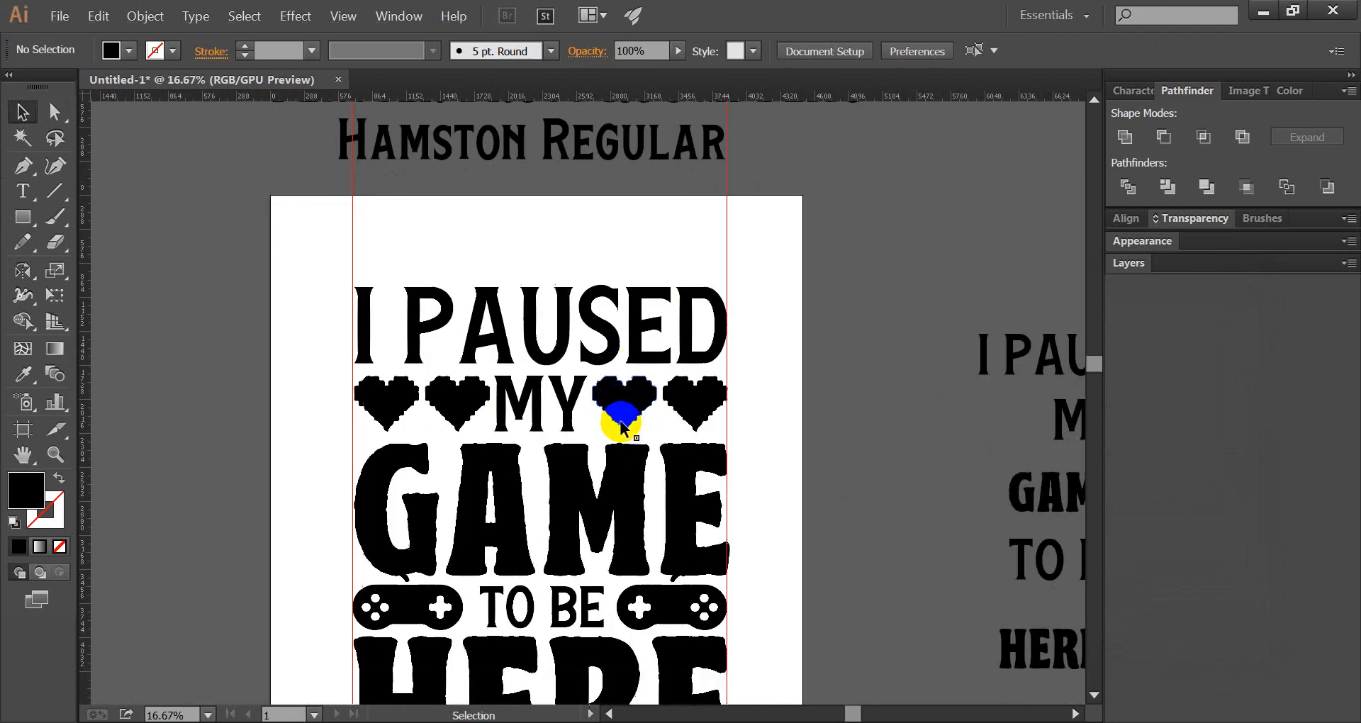
Switch to Chrome and copy the "I PAUSED MY GAME to be THERE" T-shirt image from the gaming t-shirt design search
mouse_move(759, 722)
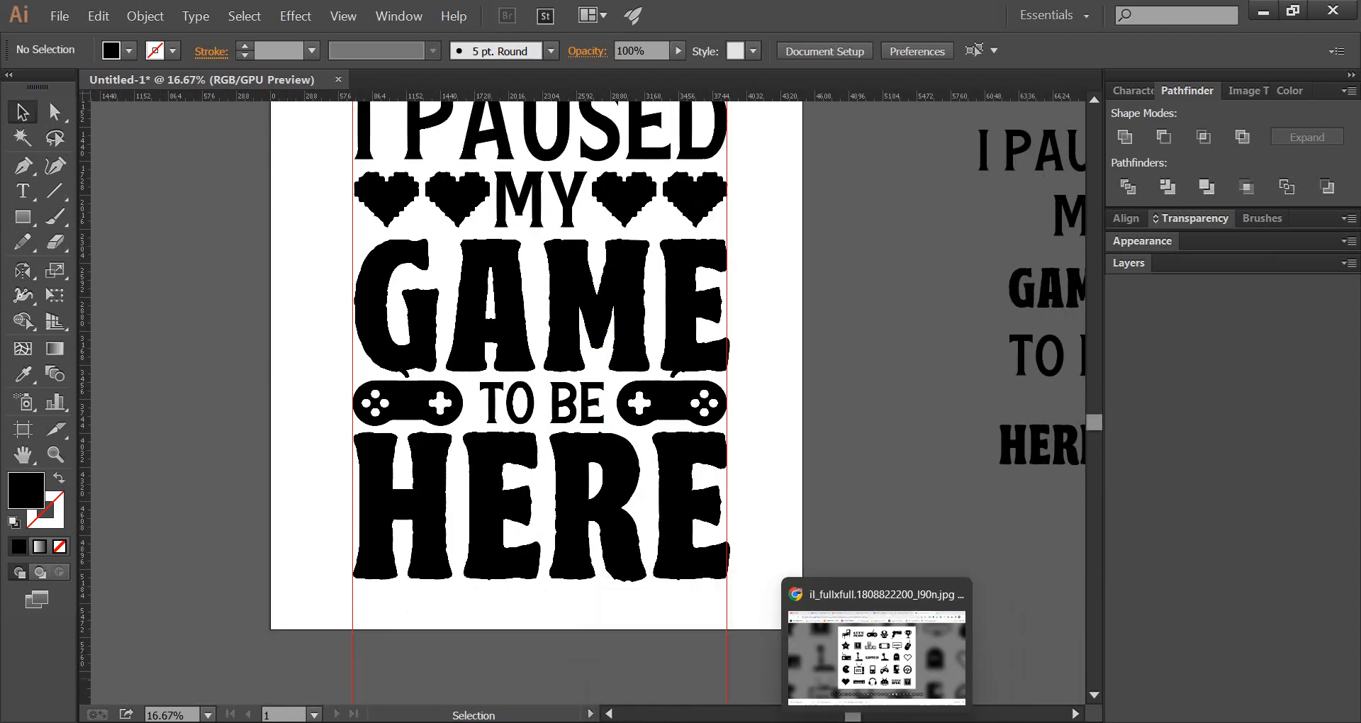
left_click(878, 719)
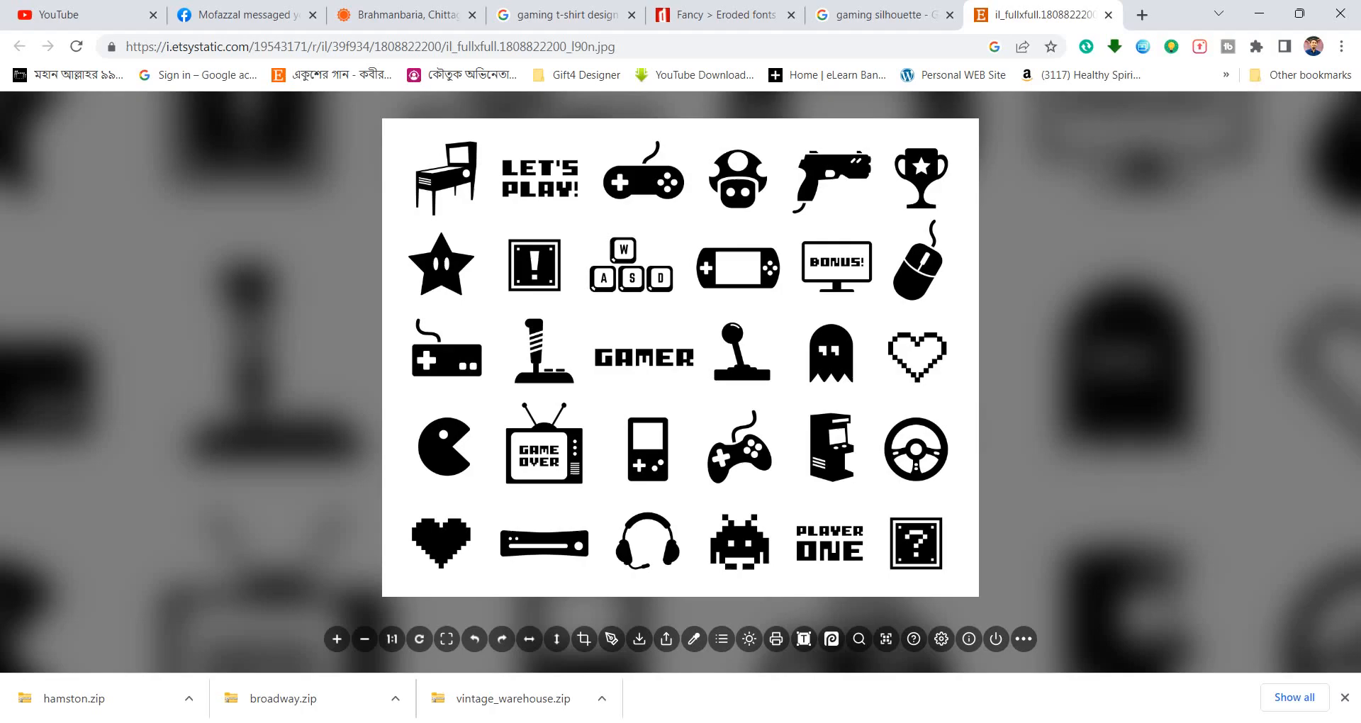
left_click(594, 19)
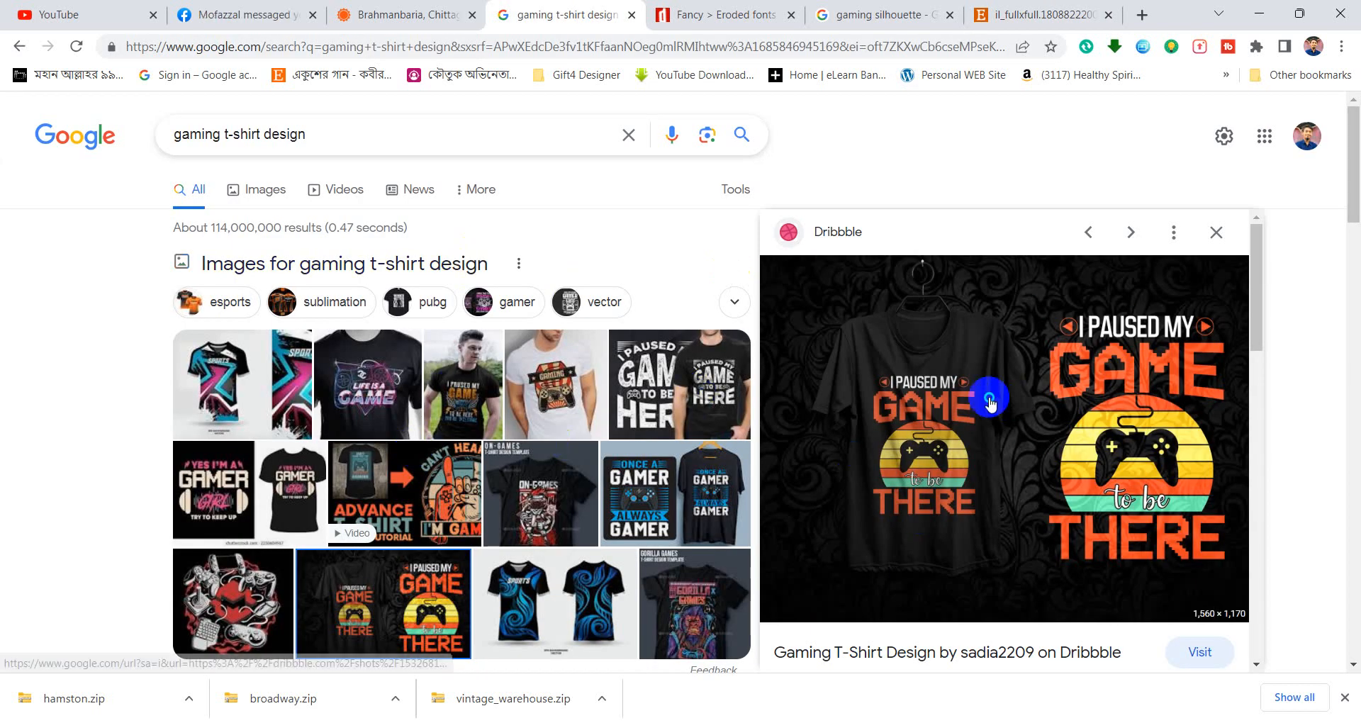
right_click(989, 396)
left_click(1070, 282)
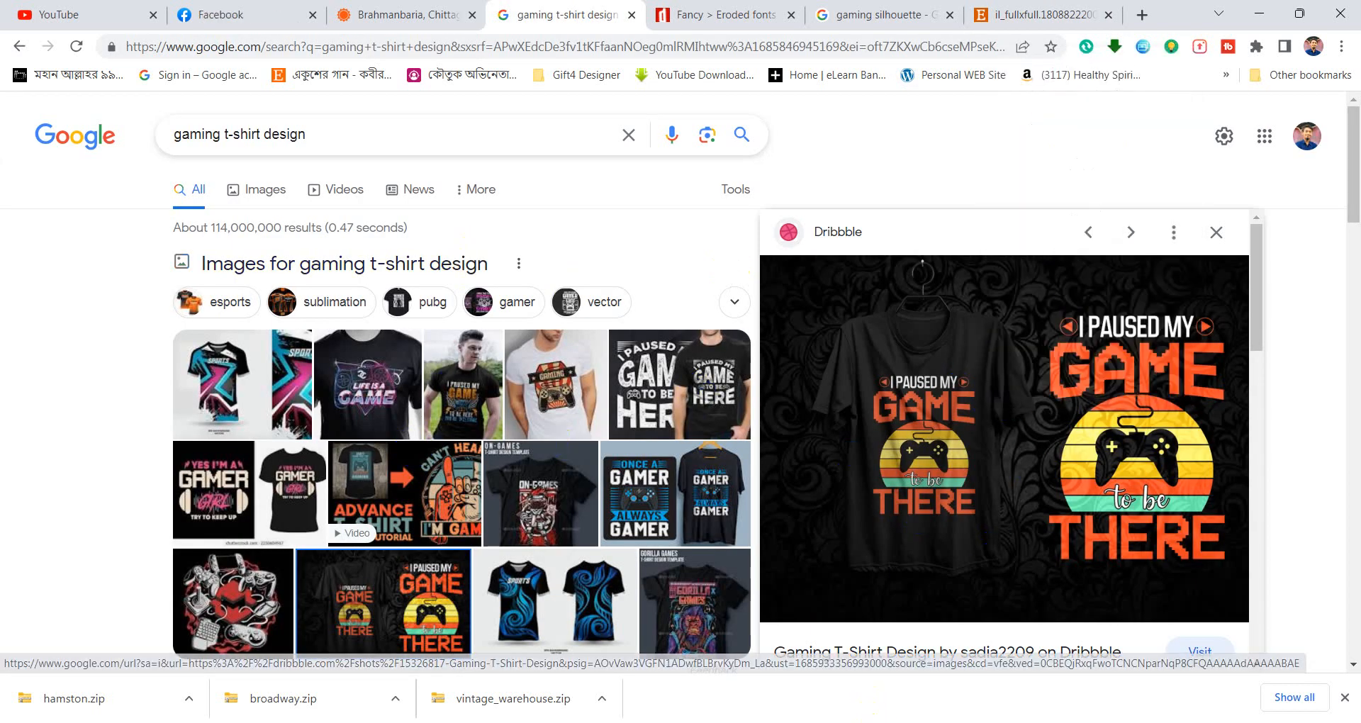
Return to Illustrator, paste the reference image, enlarge it and place it to the right of the lettering
left_click(870, 714)
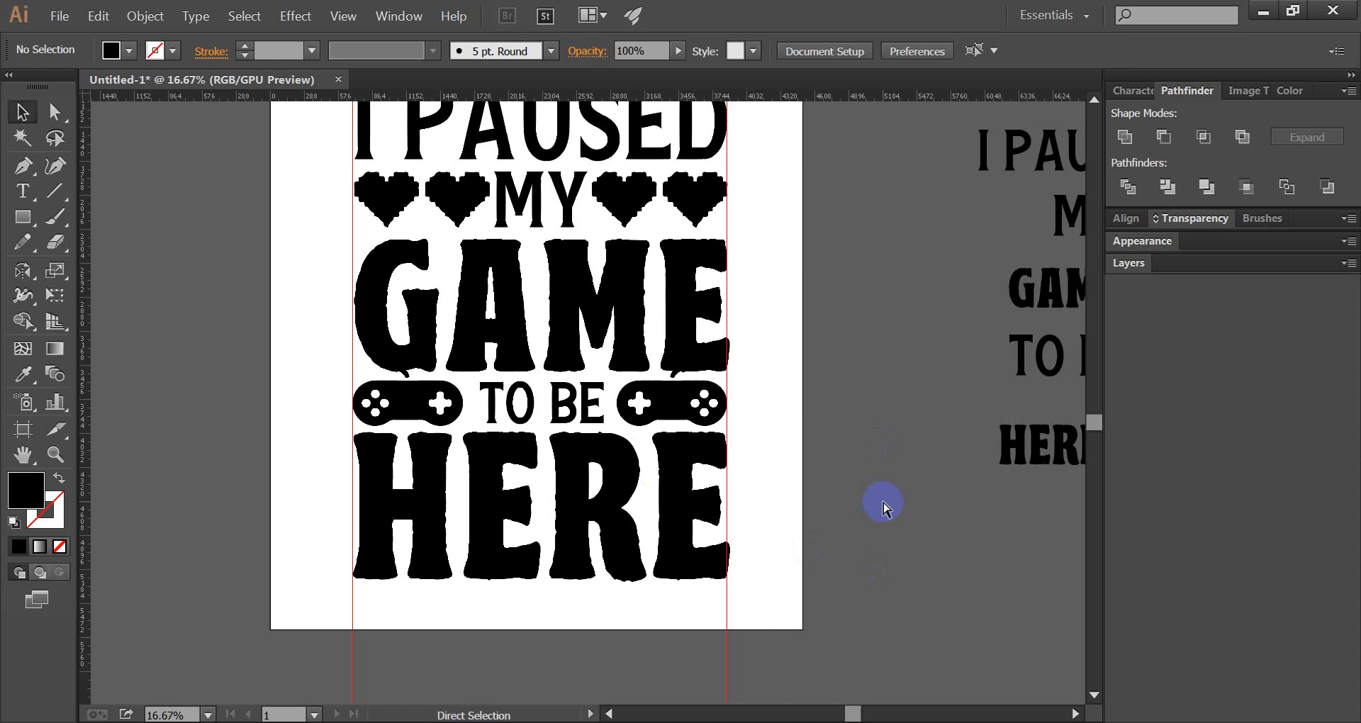
key("ctrl+v")
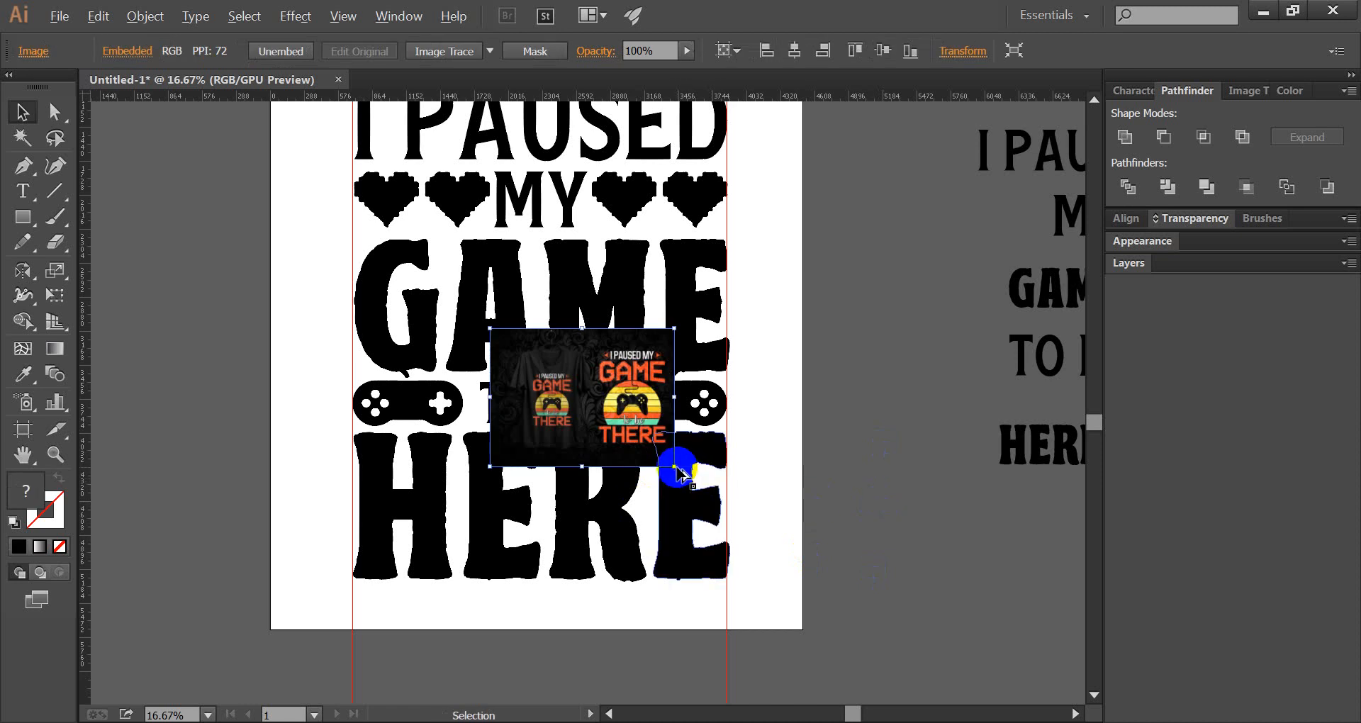
left_click_drag(674, 467, 765, 541)
left_click_drag(623, 471, 831, 503)
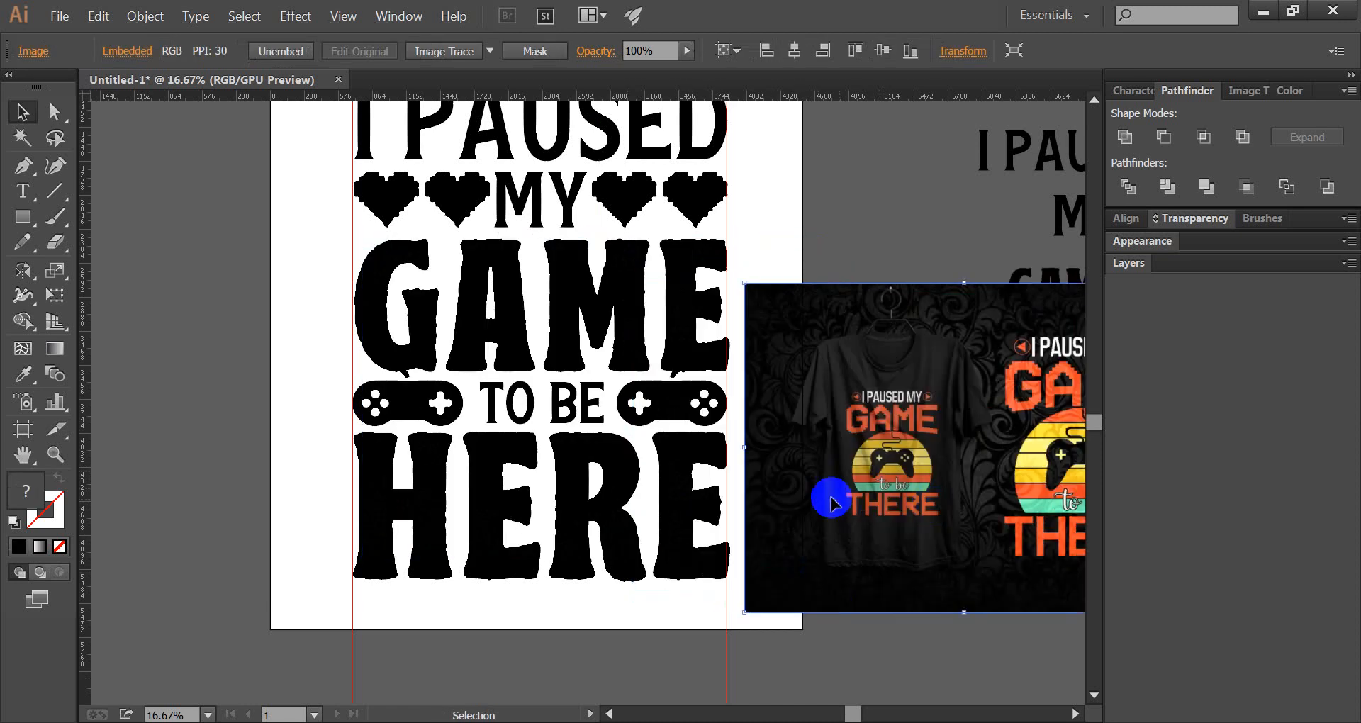
Fill the I PAUSED line with the orange sampled from GAME in the reference image
scroll(564, 270, "up", 3)
left_click(556, 225)
left_click(20, 376)
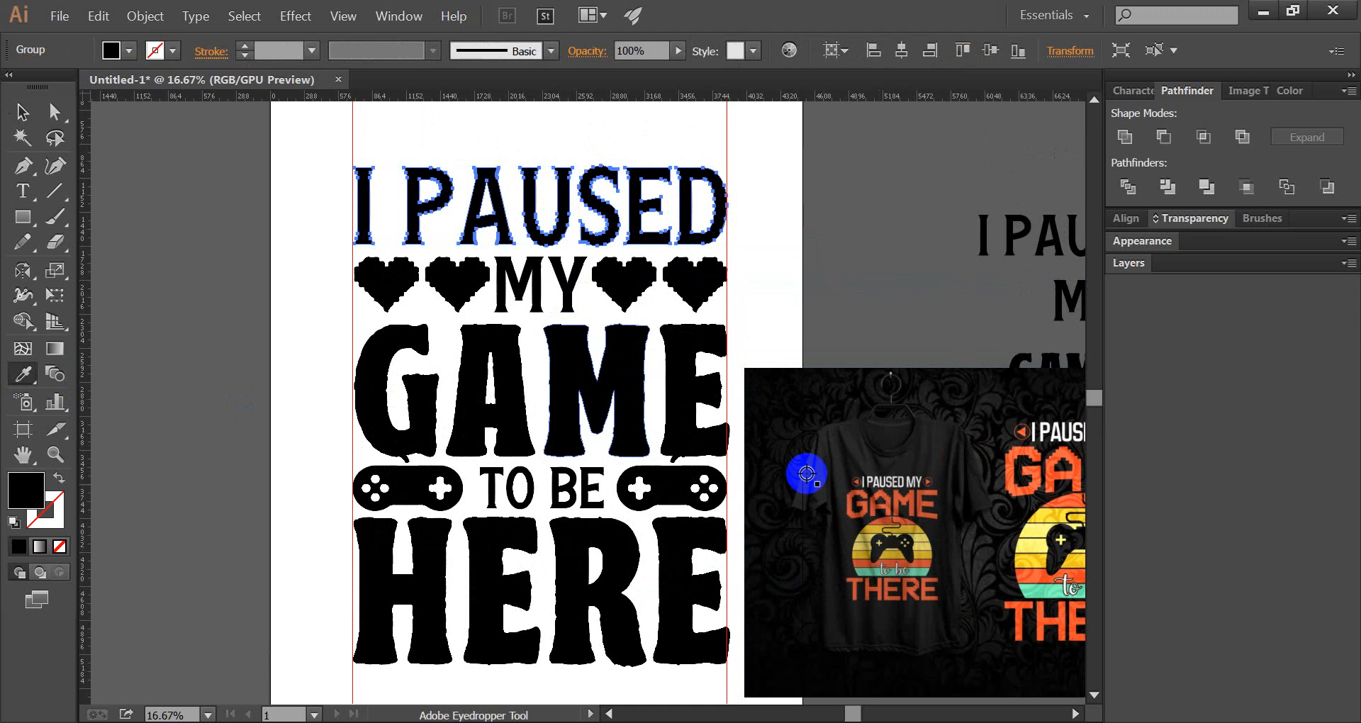
key("alt")
left_click(849, 506)
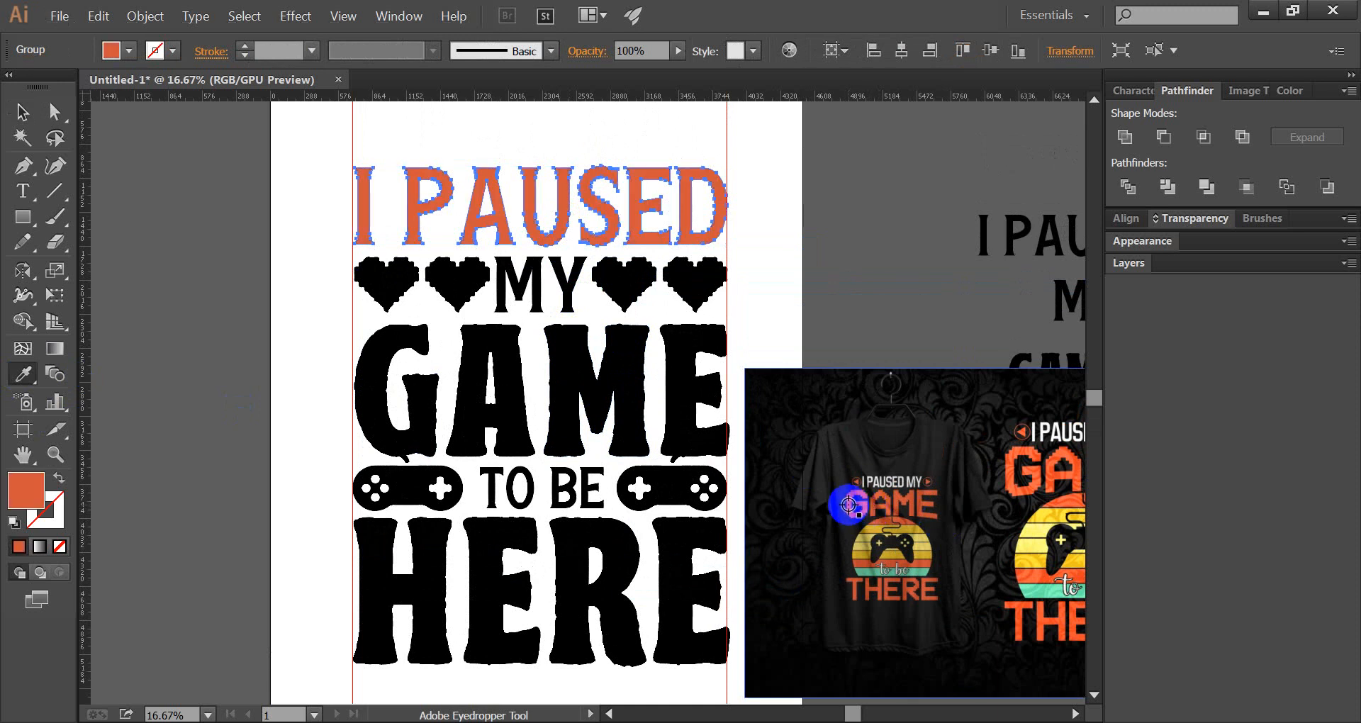
Fill MY and all four pixel hearts with the orange sampled from I PAUSED
left_click(571, 270, "ctrl")
left_click(607, 273, "shift")
left_click(449, 279, "shift")
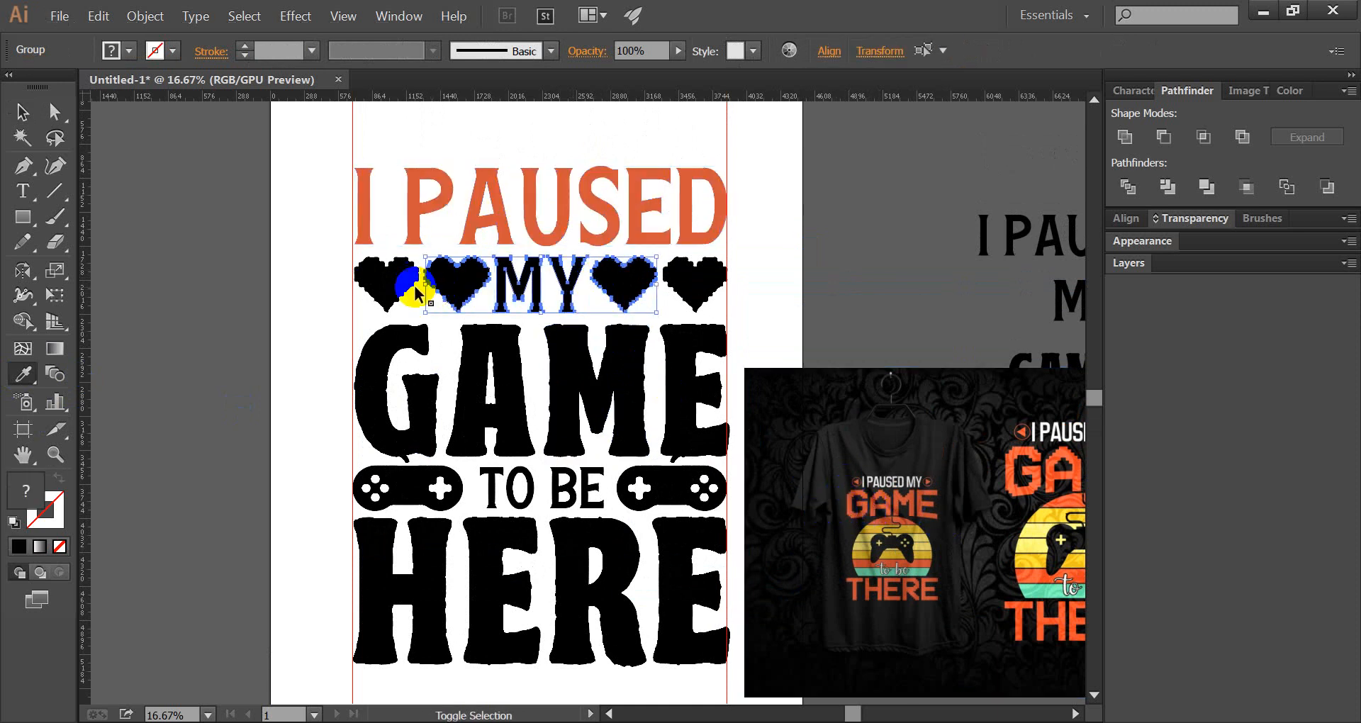
left_click(386, 282, "shift")
left_click(693, 283, "ctrl+shift")
left_click(796, 404)
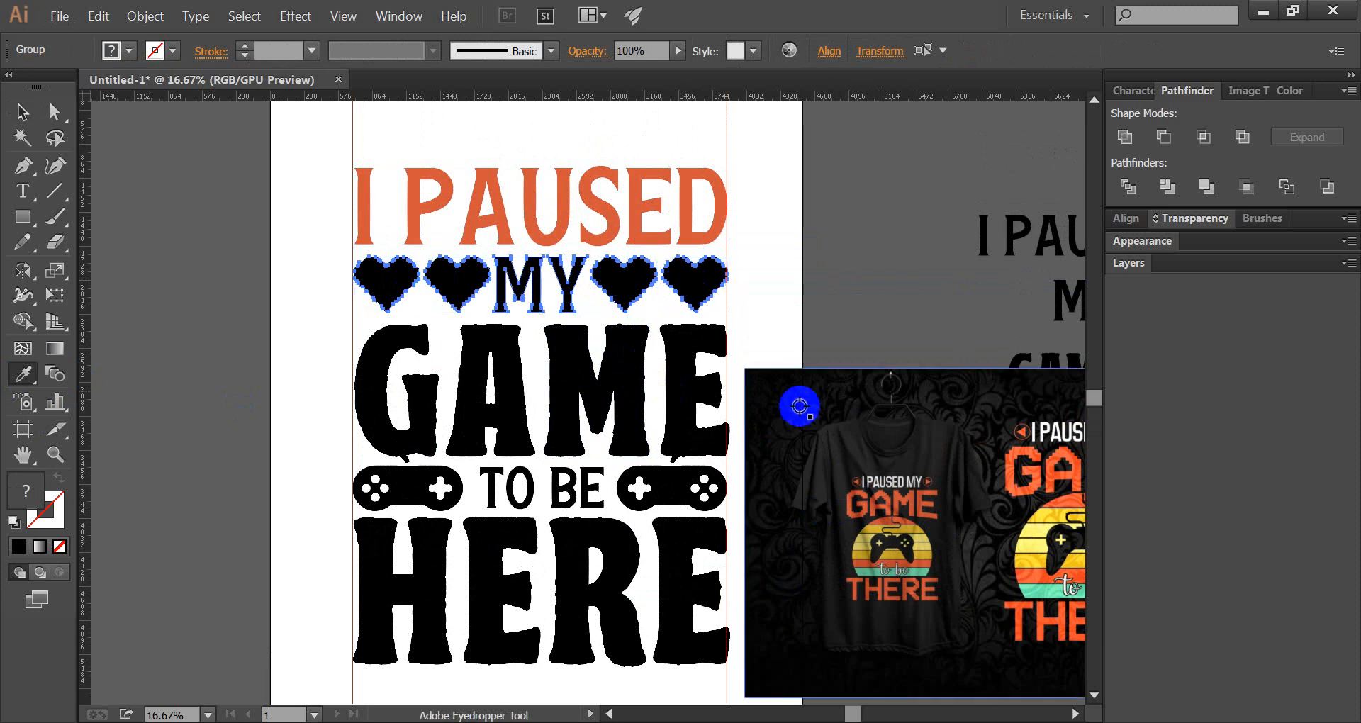
left_click(685, 232)
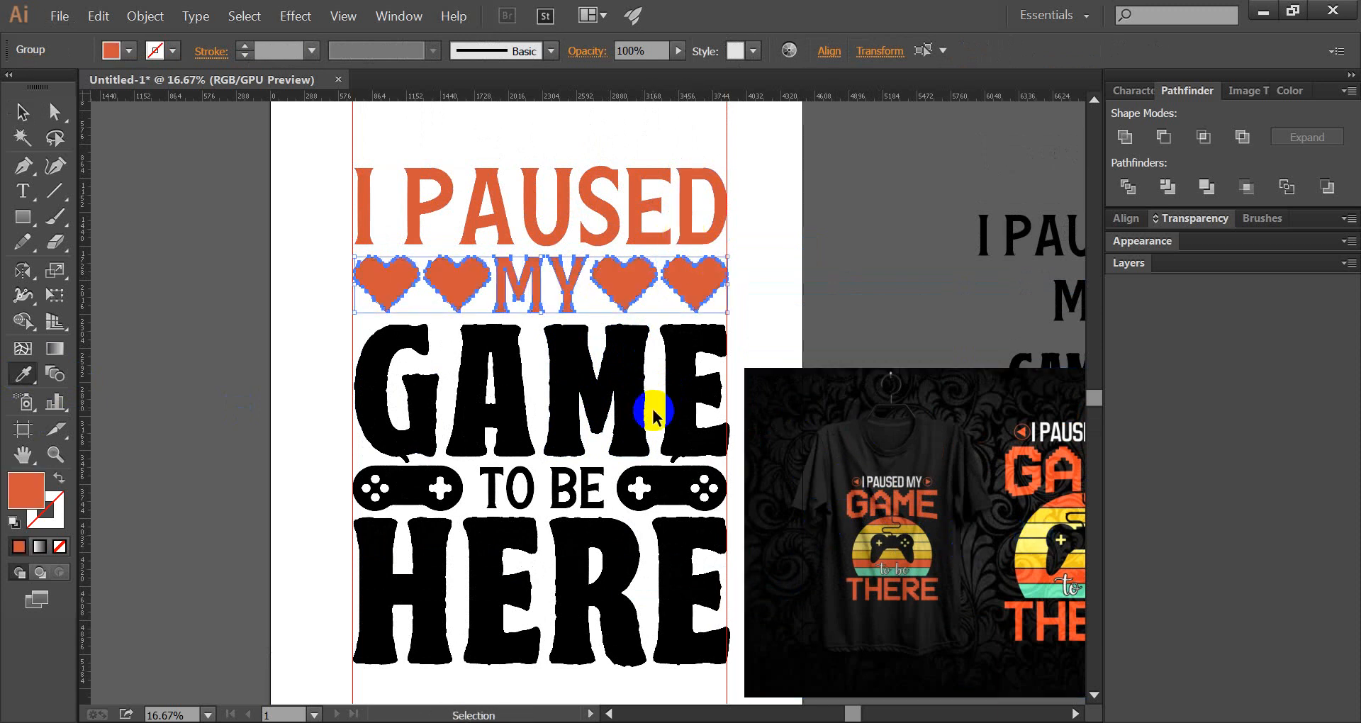
Fill GAME with the pale yellow sampled from the reference image's sunset circle and give HERE the same color
left_click(622, 397, "ctrl")
left_click(1038, 526)
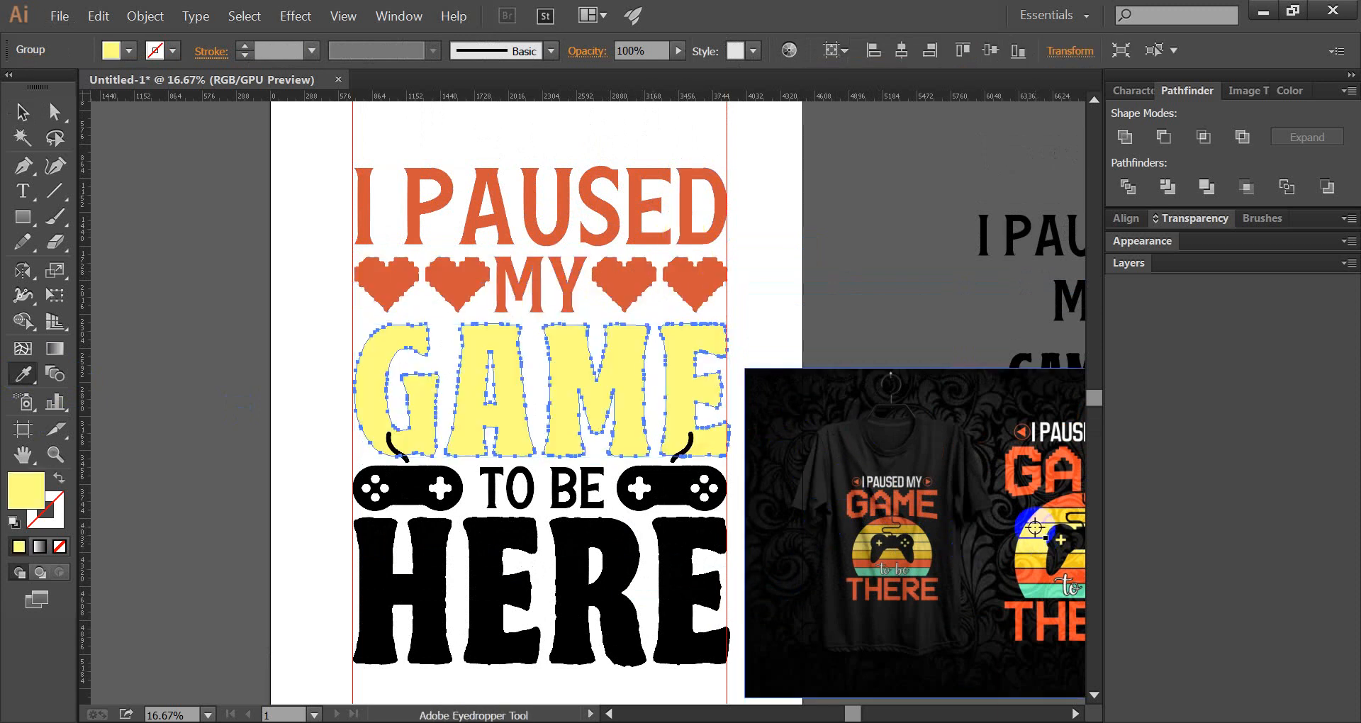
left_click(681, 567, "ctrl+shift")
left_click(678, 553, "ctrl")
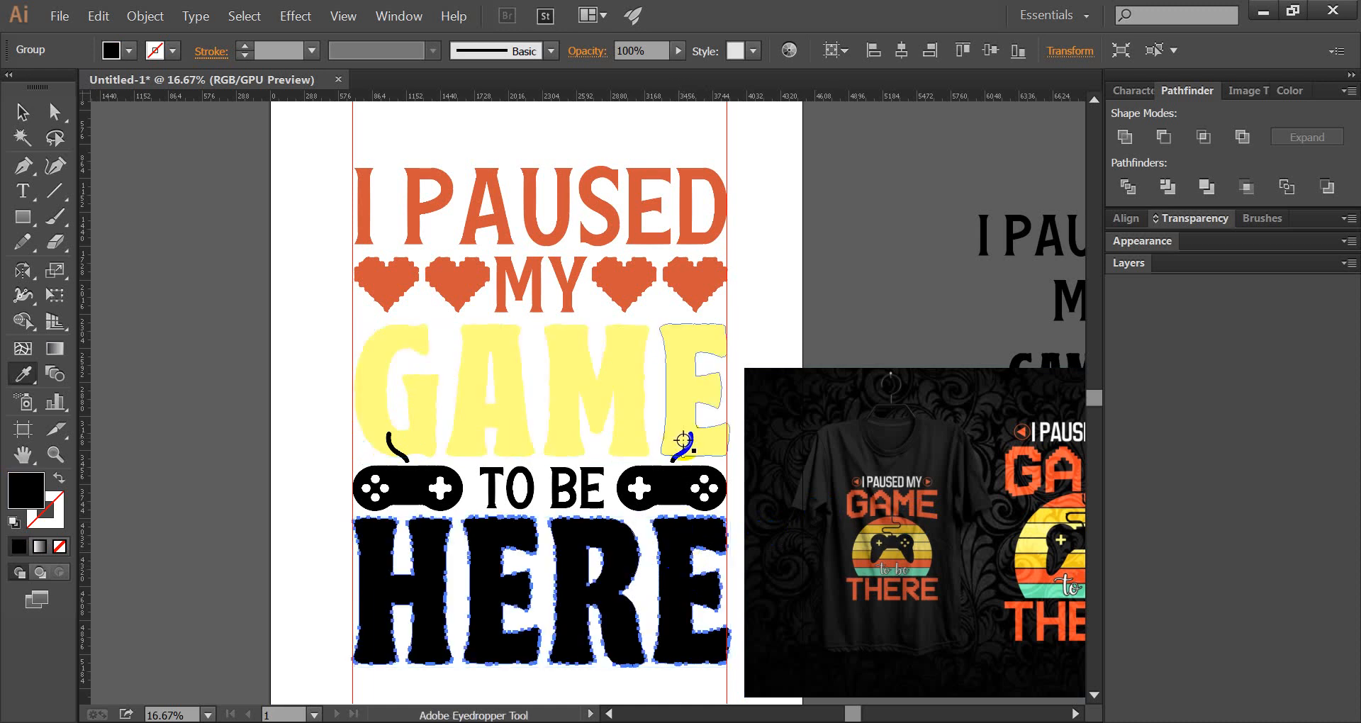
left_click(679, 393)
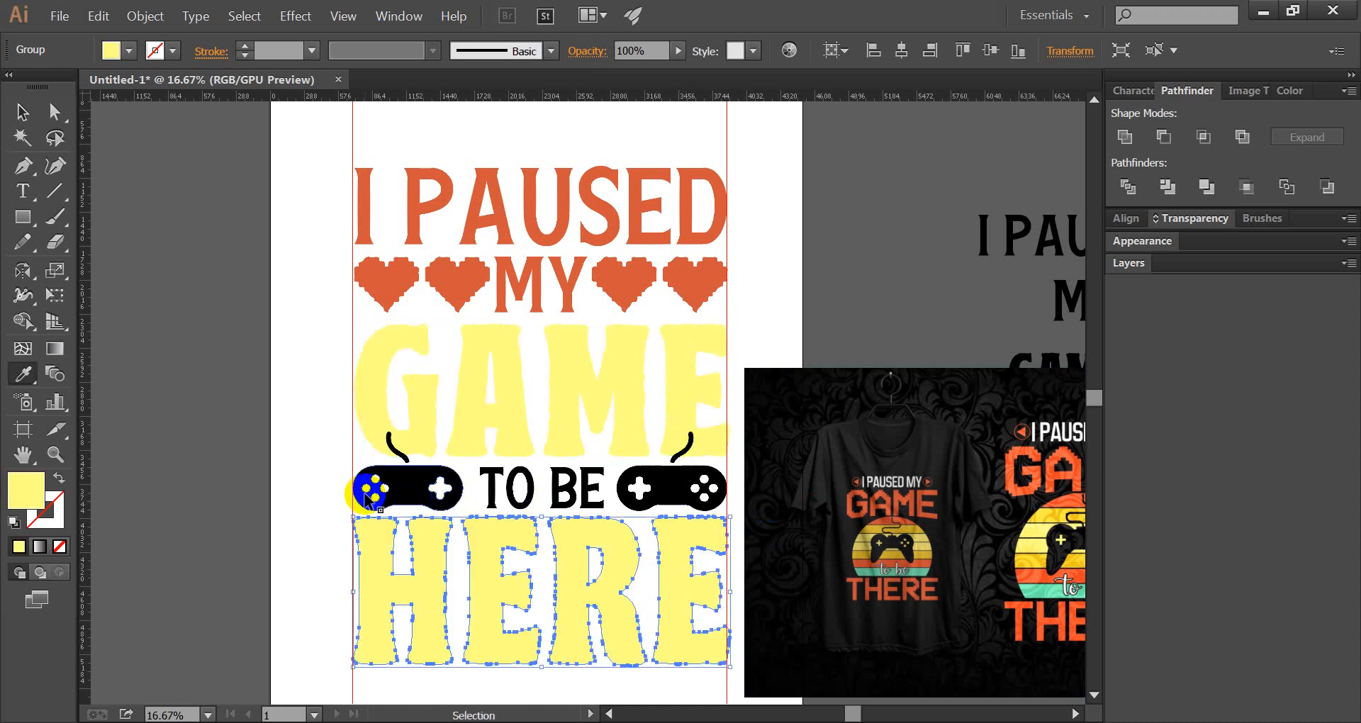
Fill TO BE and both controllers with the orange sampled from a heart
left_click_drag(316, 478, 701, 496)
left_click(623, 283)
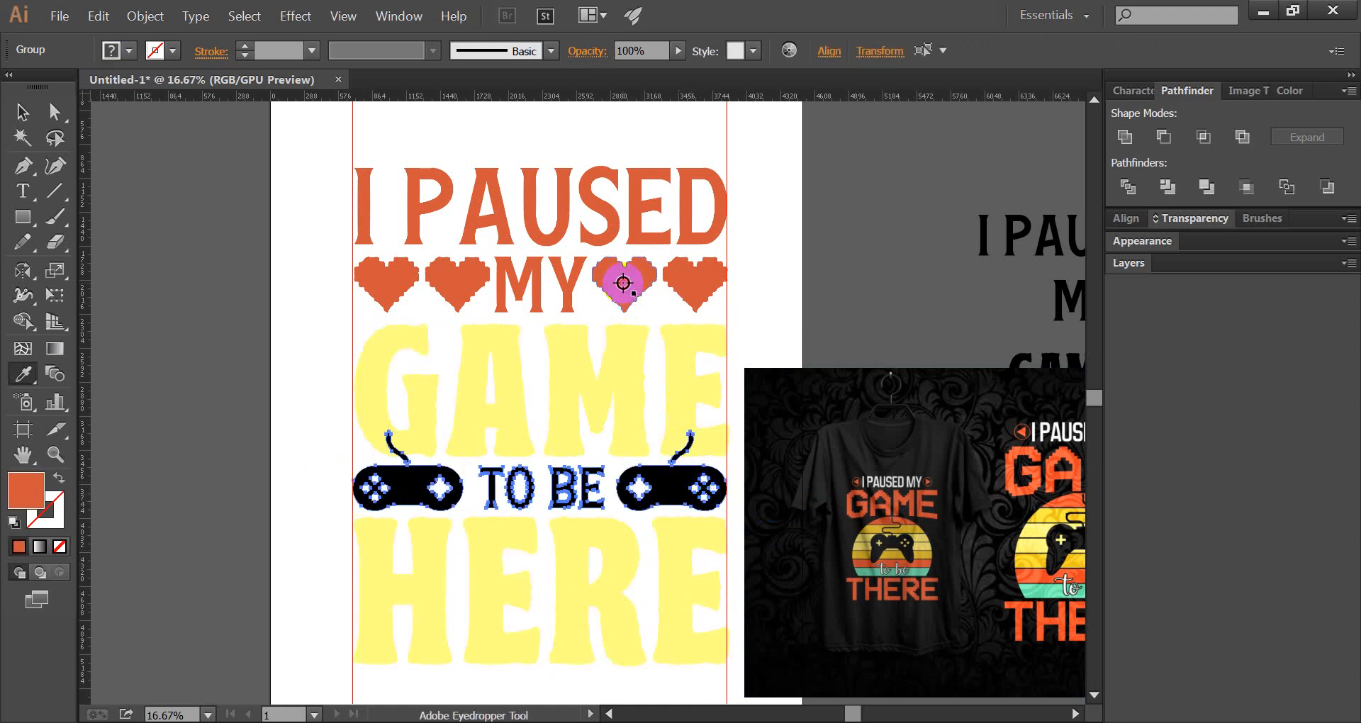
left_click(24, 111)
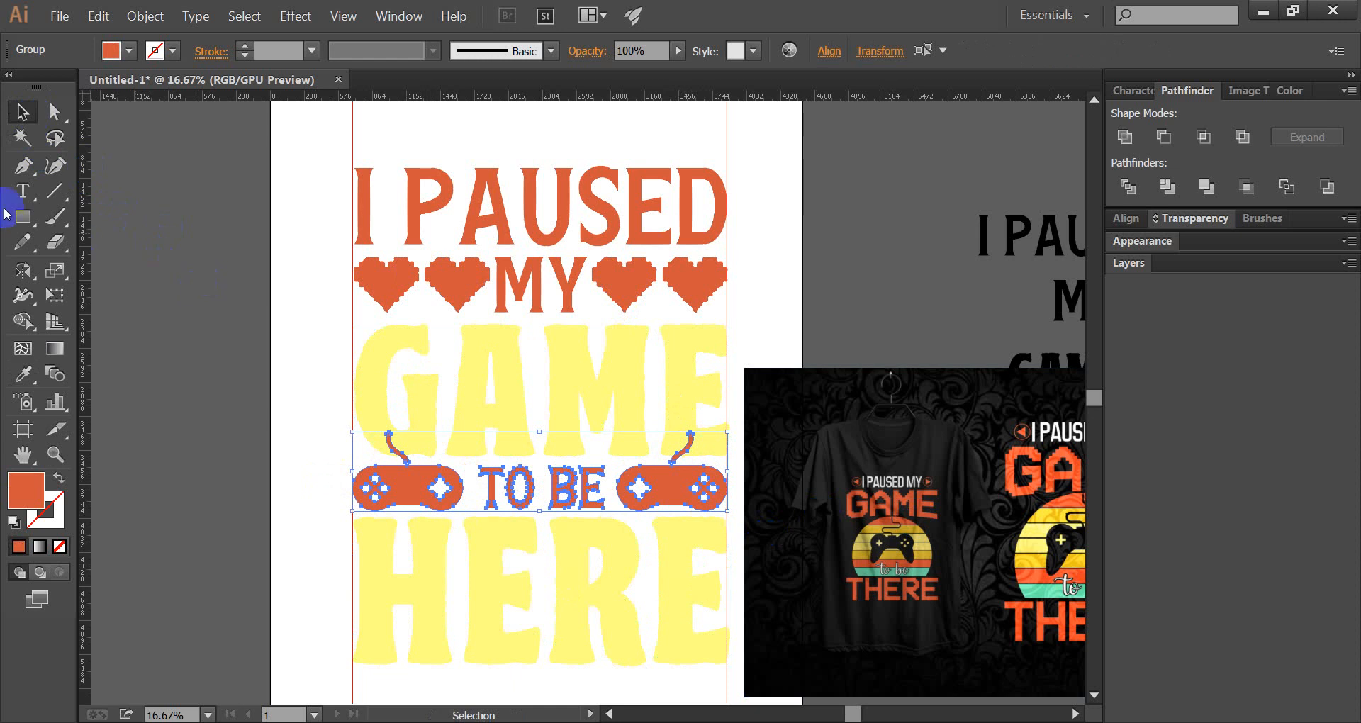
Change the fill of all orange elements, from I PAUSED down to the controllers row, to a bright red
left_click_drag(333, 272, 750, 295)
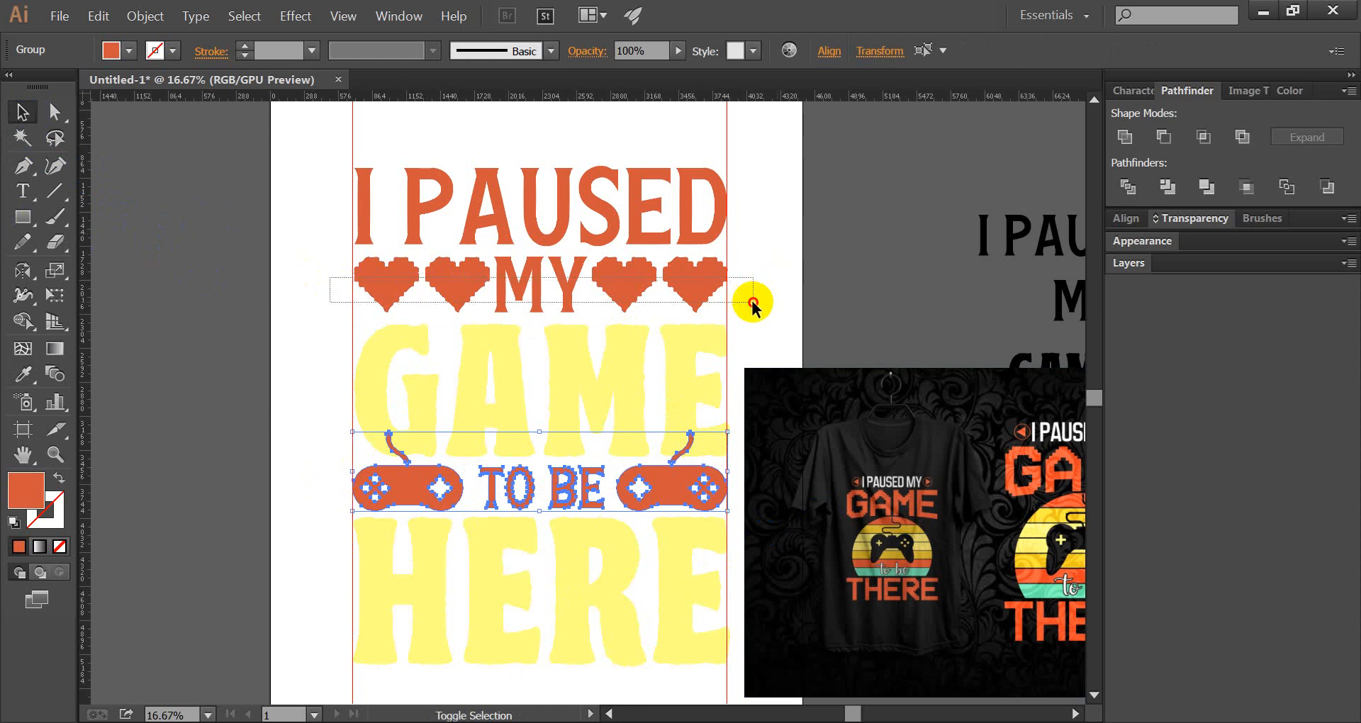
left_click(473, 217, "shift")
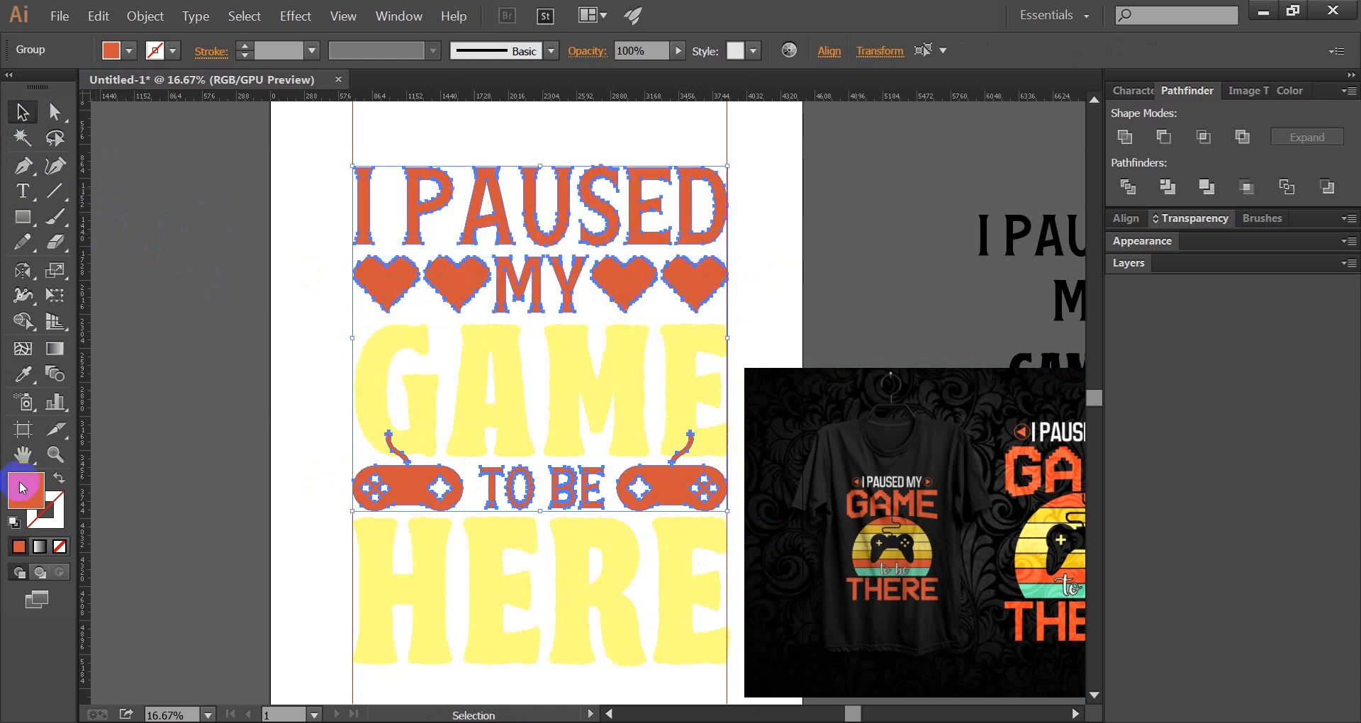
double_click(22, 487)
left_click(889, 485)
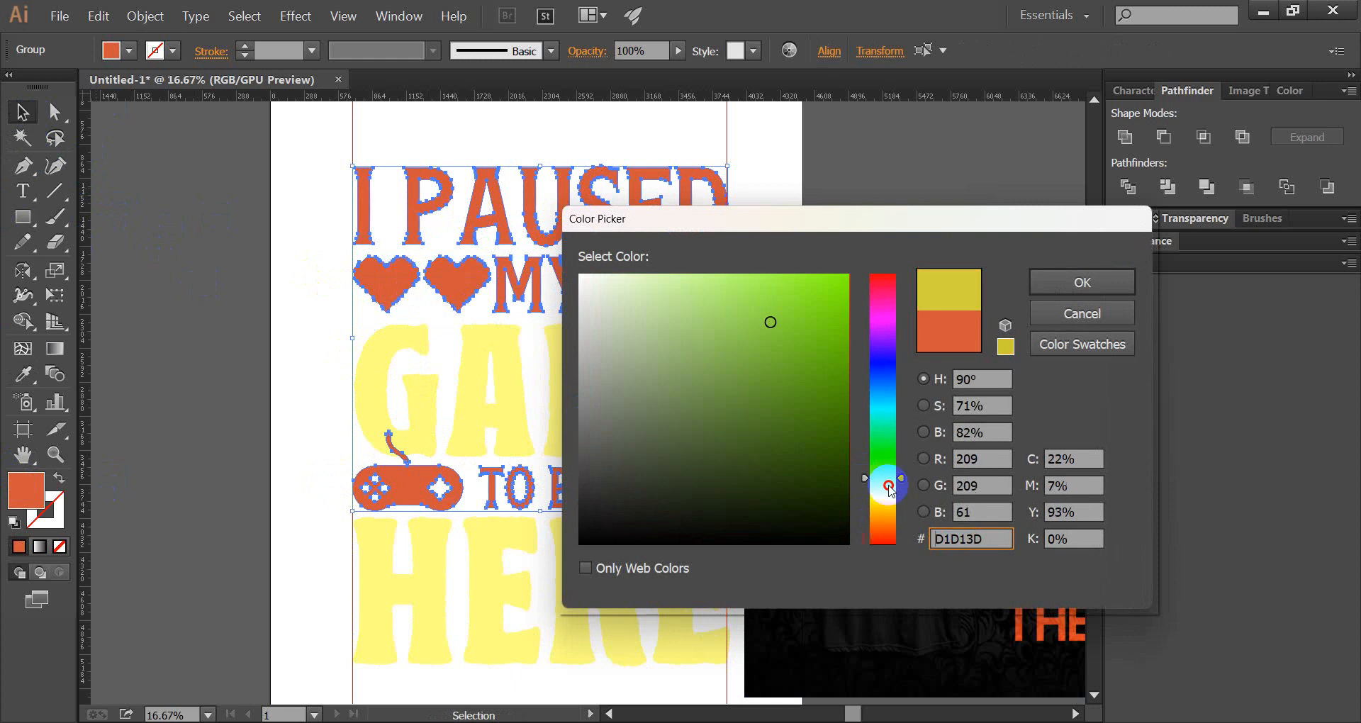
left_click_drag(889, 485, 878, 274)
mouse_move(773, 322)
left_mouse_down()
mouse_move(757, 272)
mouse_move(775, 267)
mouse_move(978, 267)
left_mouse_up()
left_click(1048, 281)
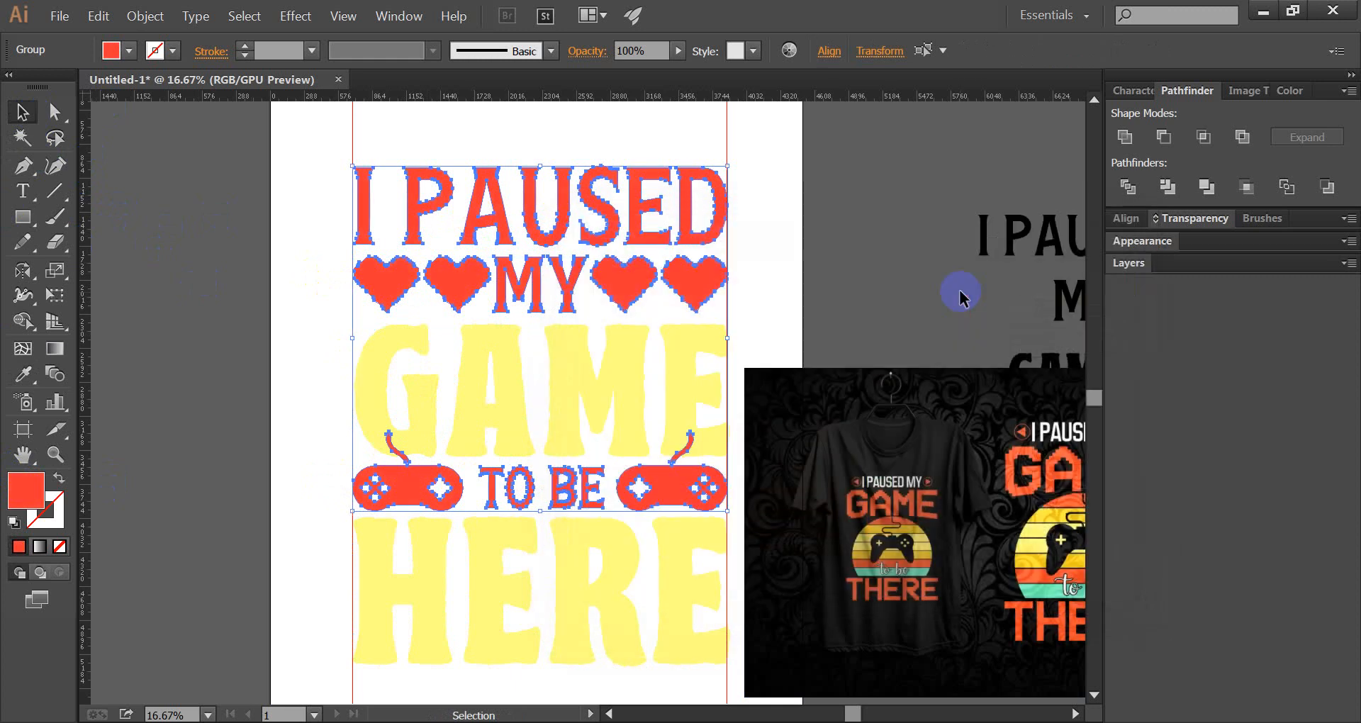
Draw a rectangle covering the whole artboard over the T-shirt design
left_click(786, 266)
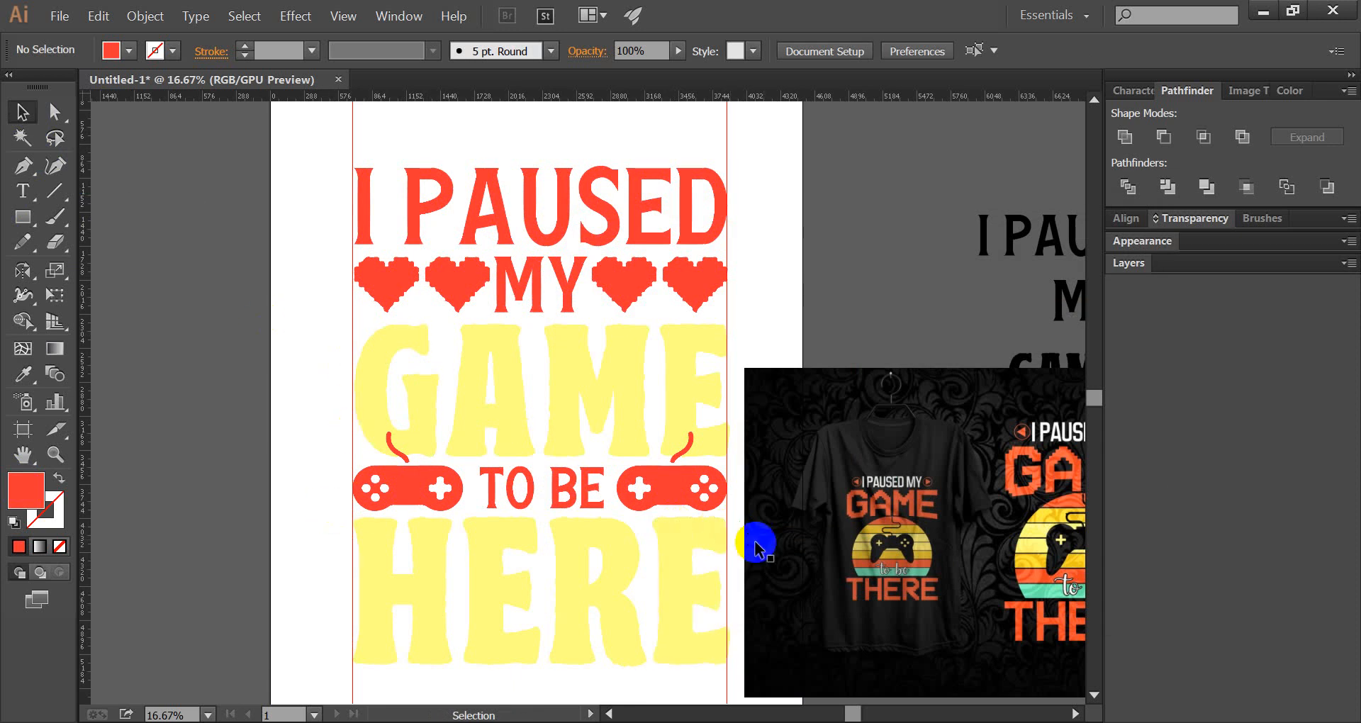
left_click(20, 225)
scroll(317, 203, "up", 2)
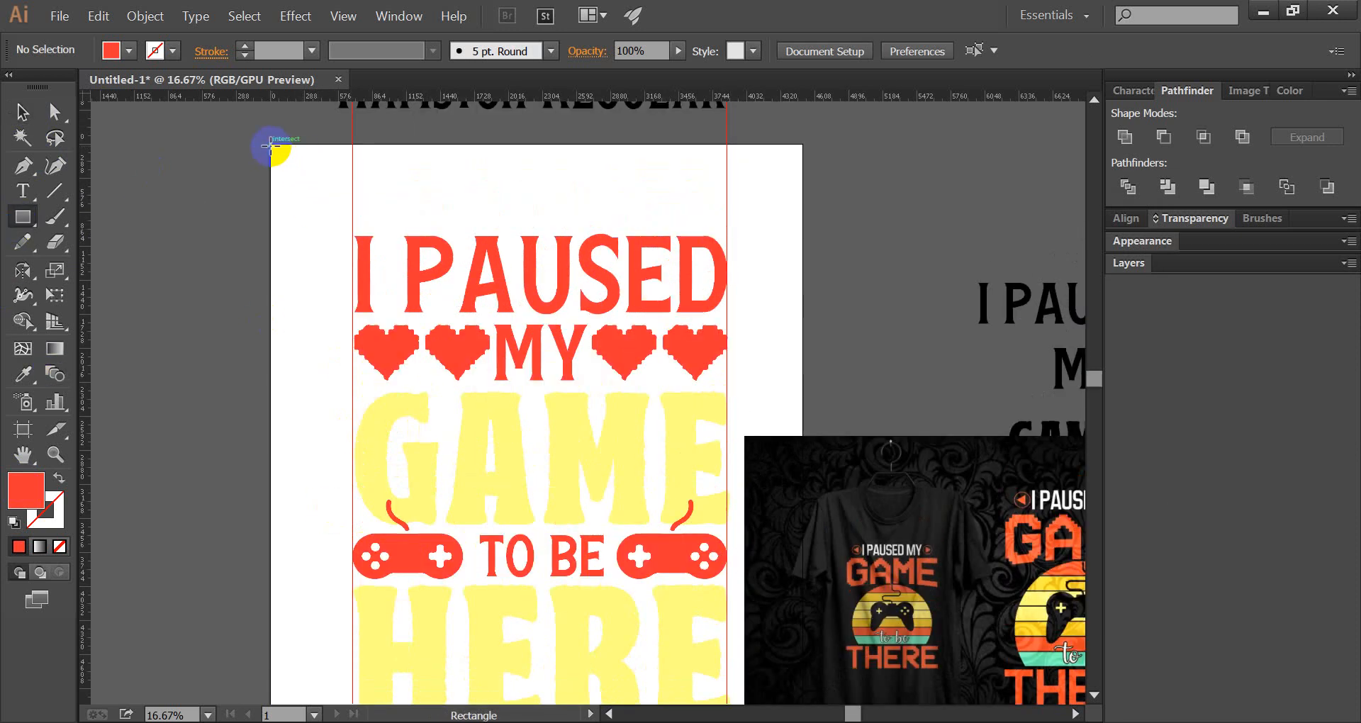
left_click_drag(270, 146, 800, 663)
scroll(389, 380, "down", 3)
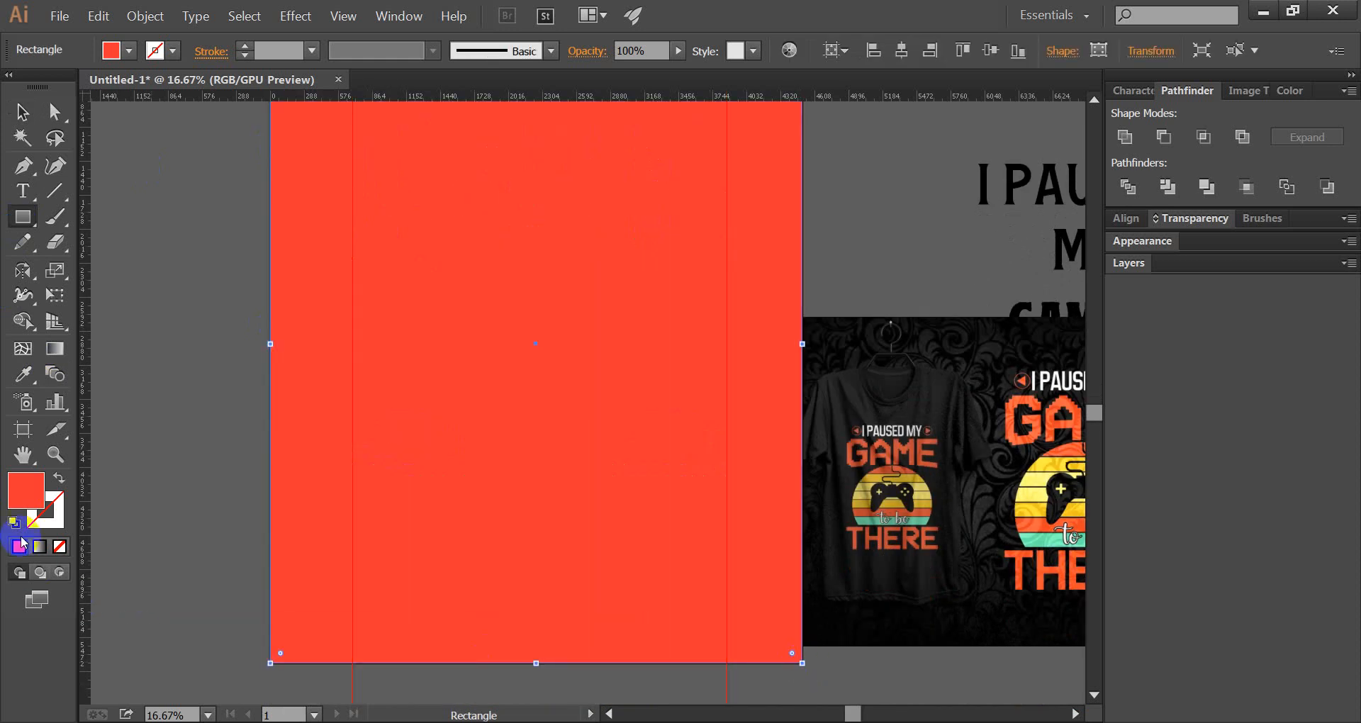
Fill the artboard-sized rectangle with black (000000) and send it behind the design as the background
double_click(28, 491)
left_click(581, 542)
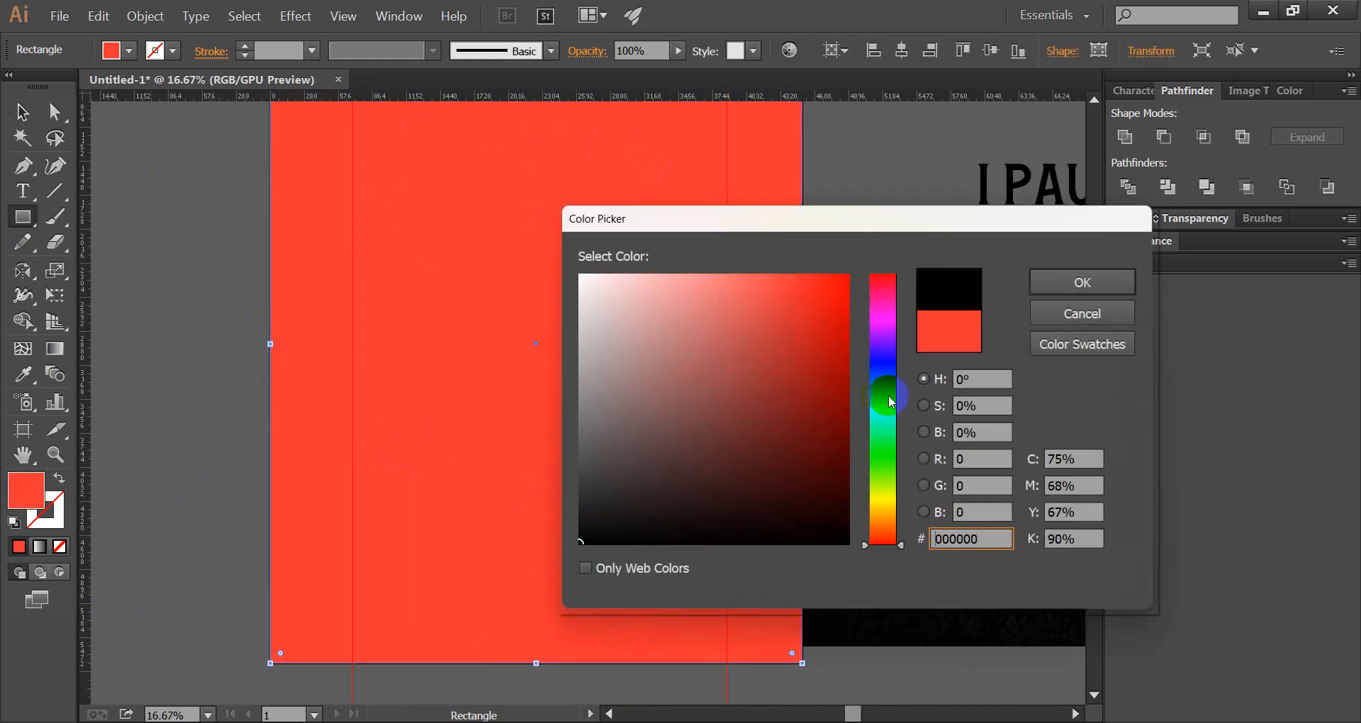
left_click(1054, 291)
left_click(23, 113)
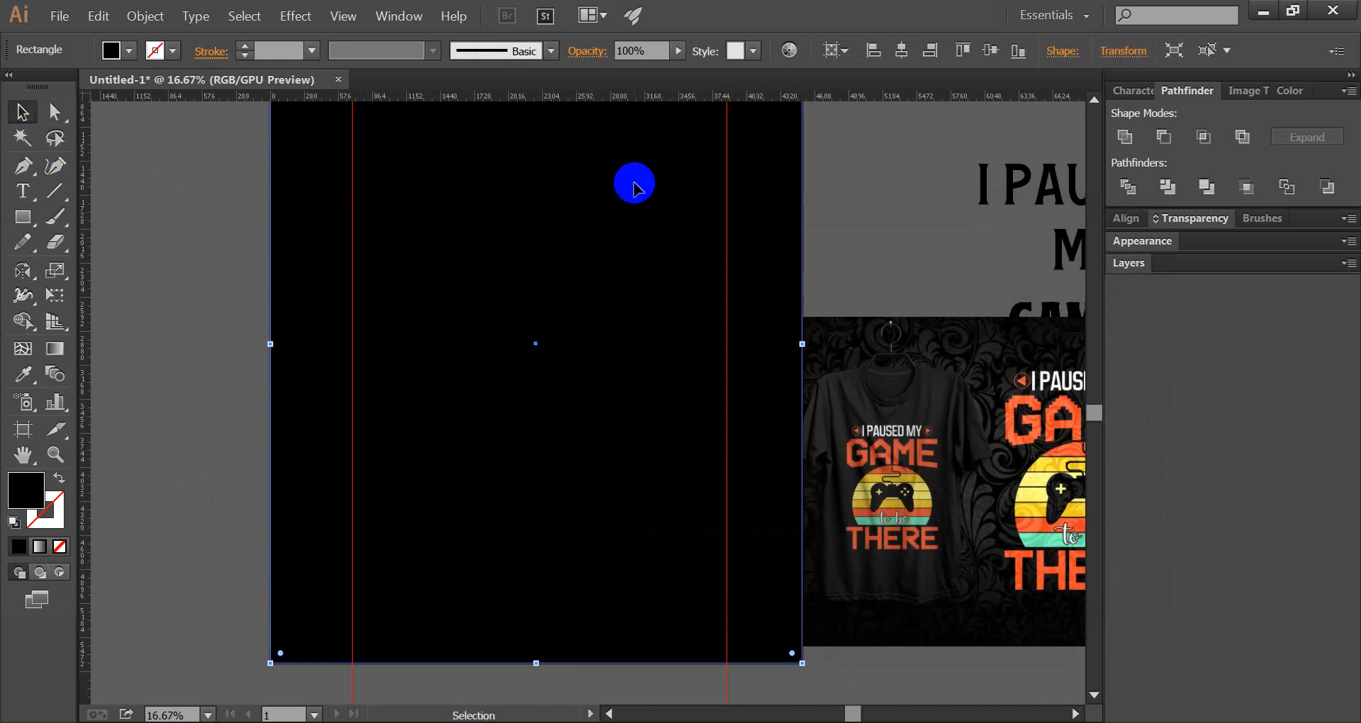
key("ctrl+shift+bracketleft")
scroll(657, 280, "up", 3)
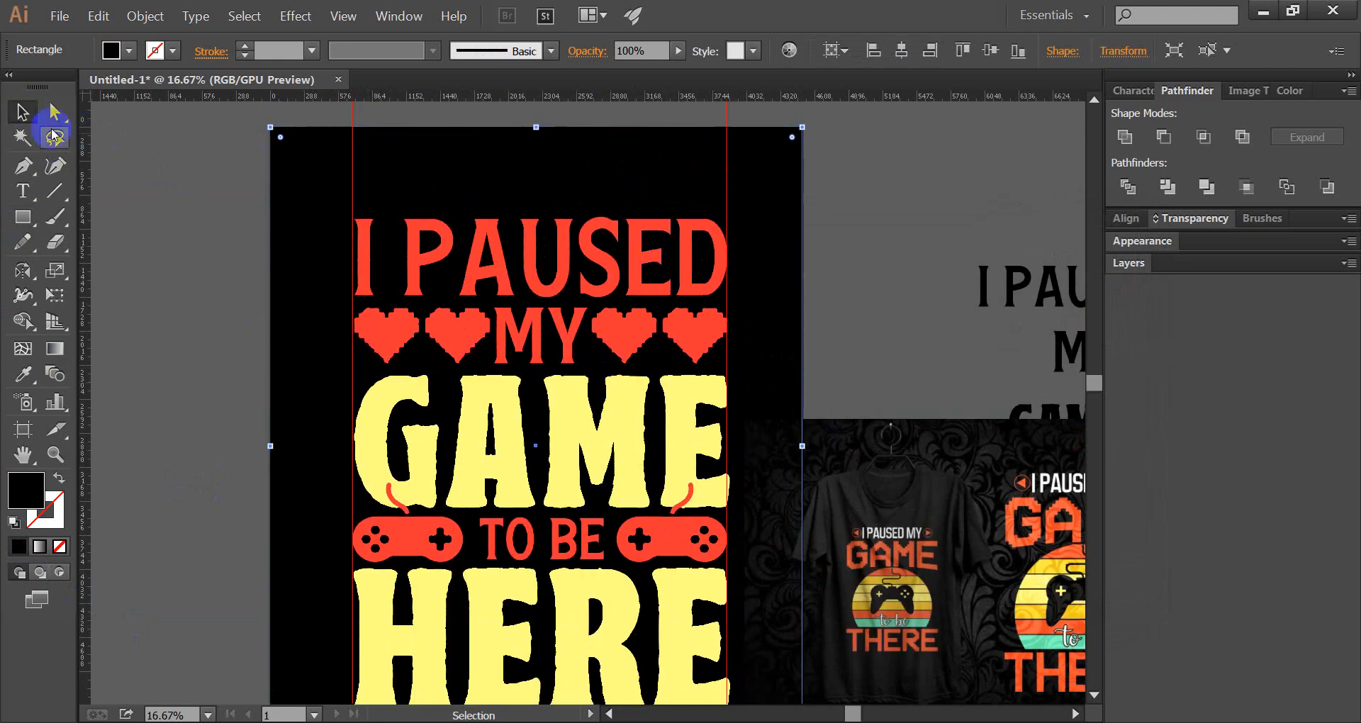
left_click(200, 196)
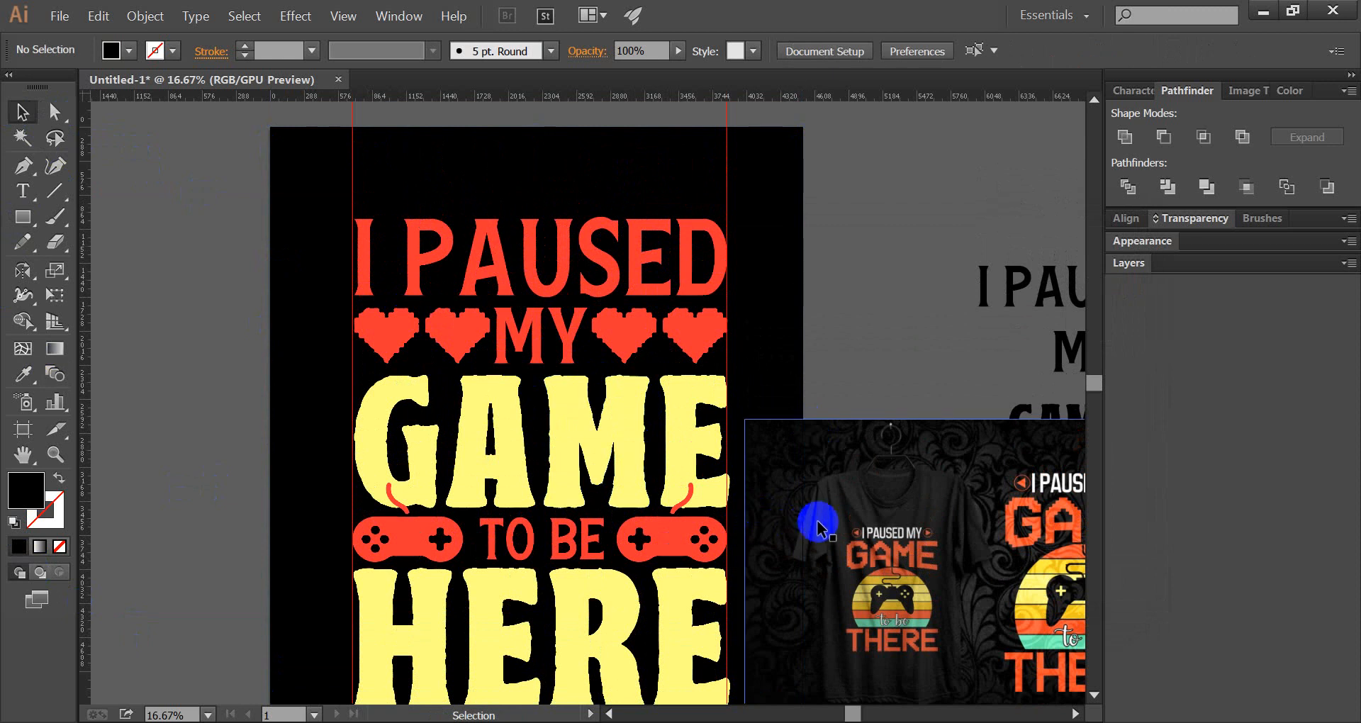
Shift the reference image away from the artboard and lighten the GAME fill to pale cream FFFBB0
left_click_drag(796, 501, 877, 510)
left_click(614, 454)
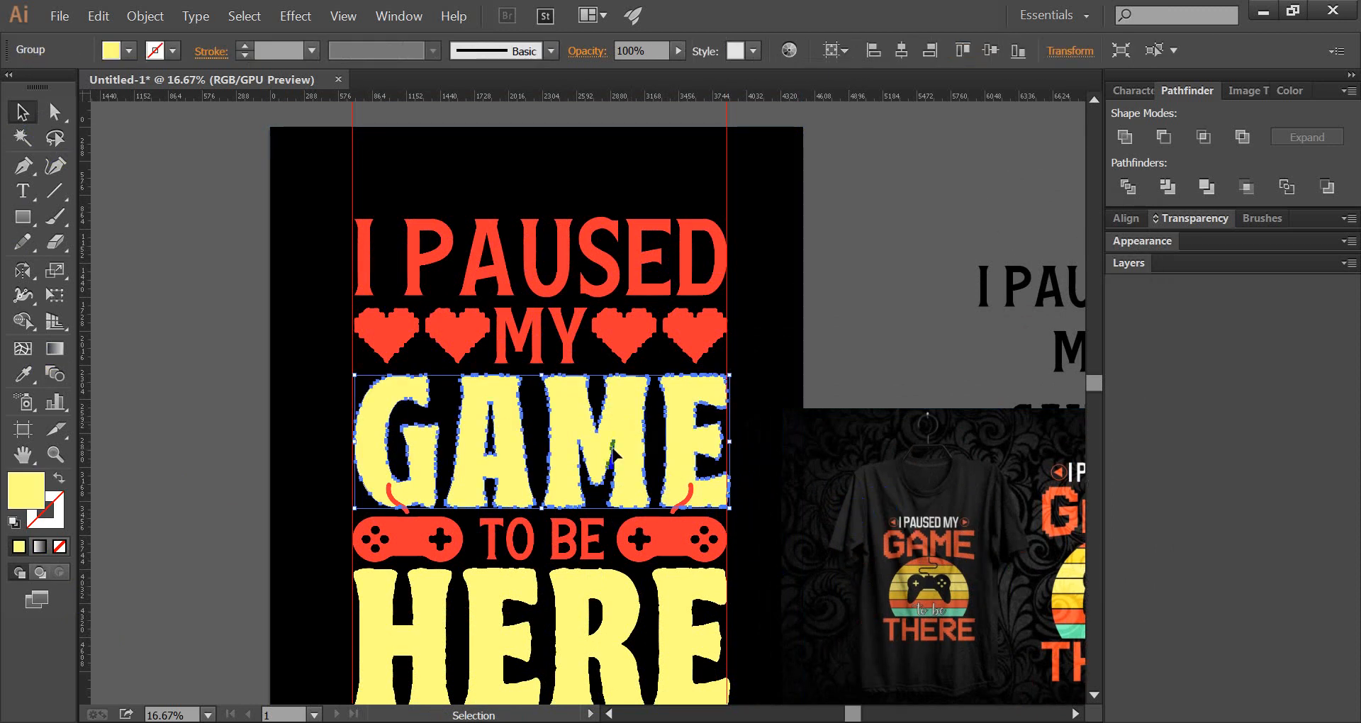
double_click(9, 503)
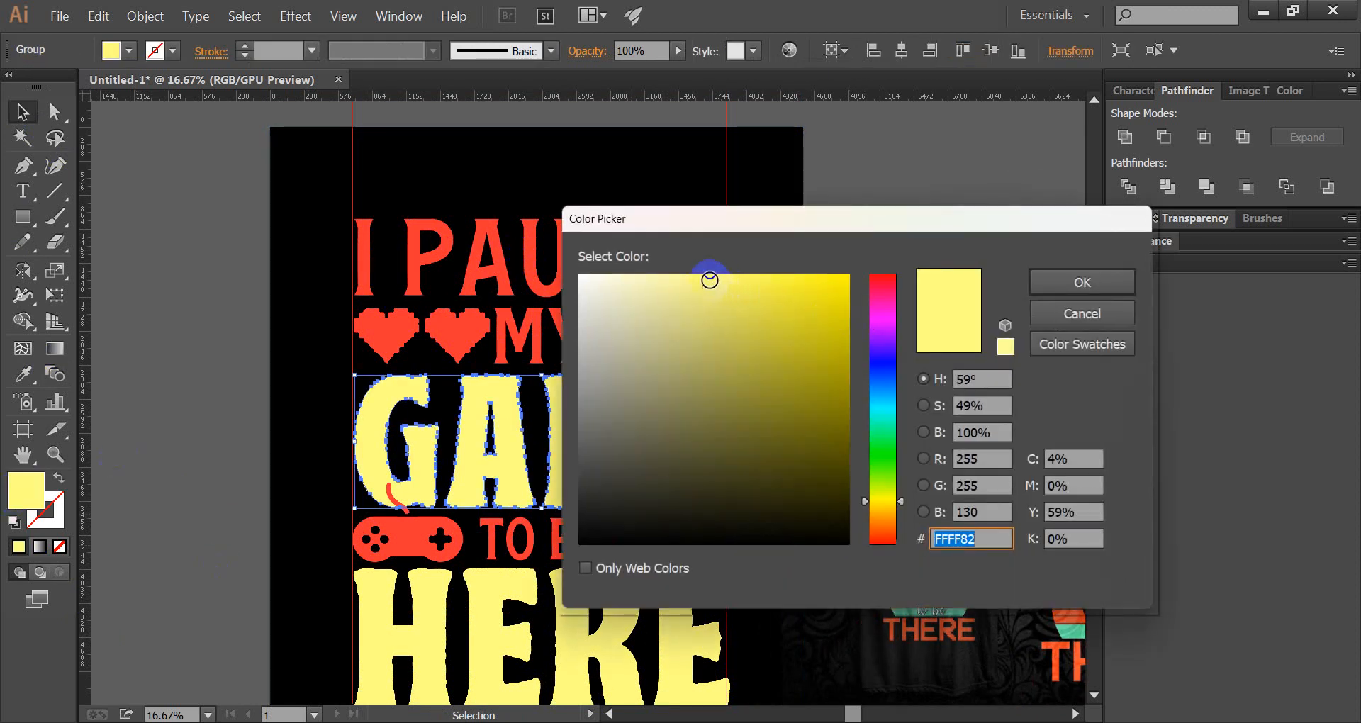
left_click(1075, 280)
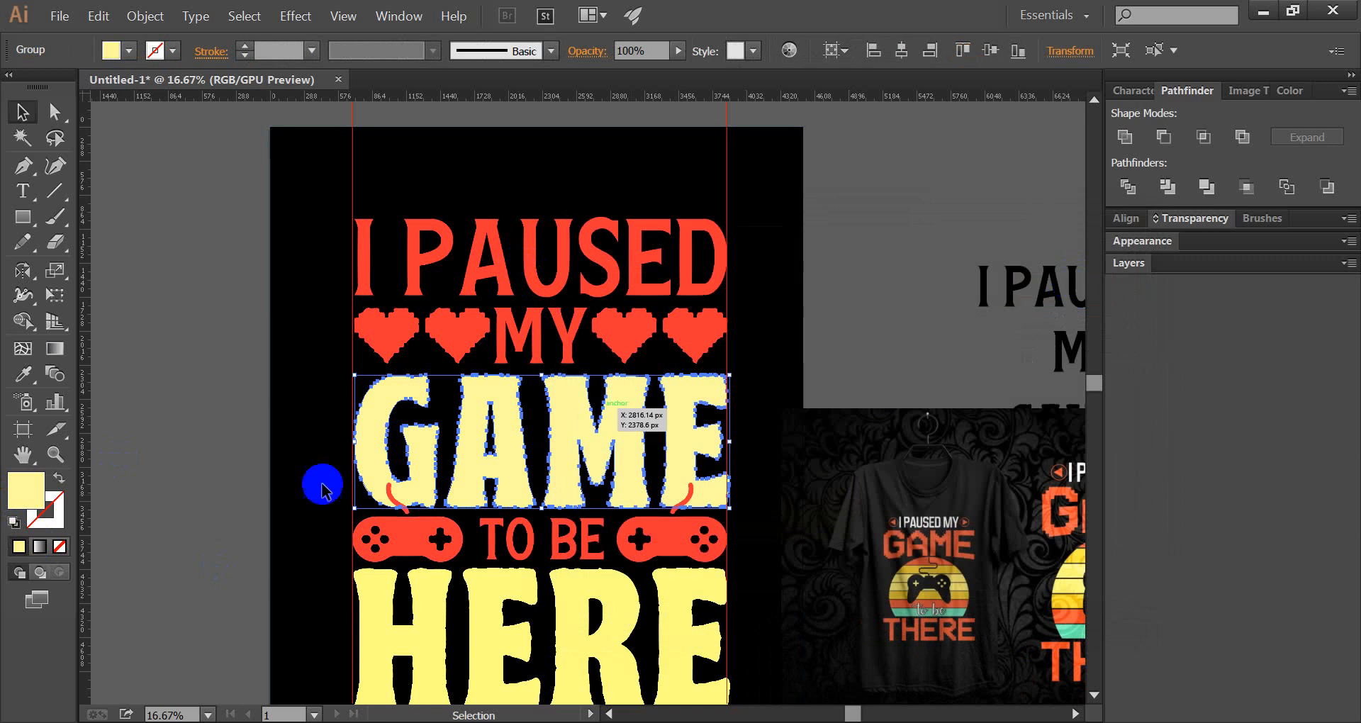
double_click(21, 494)
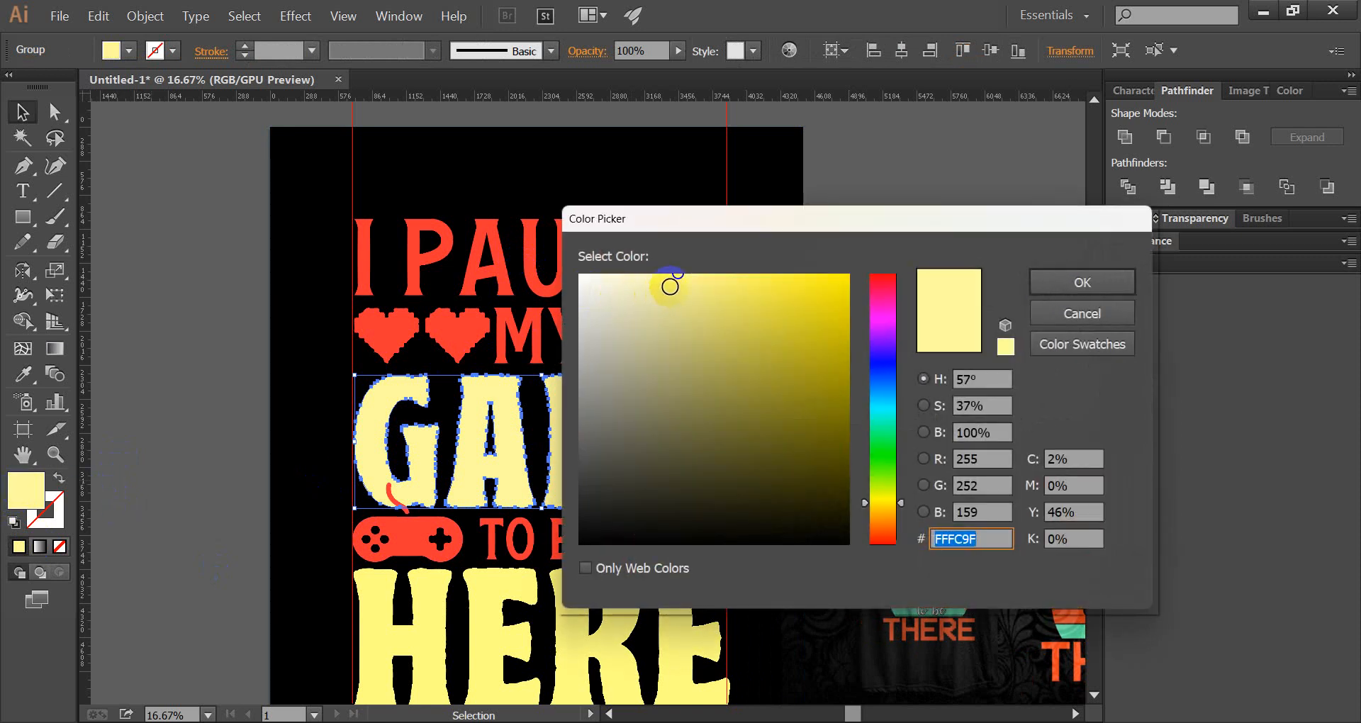
left_click(1083, 281)
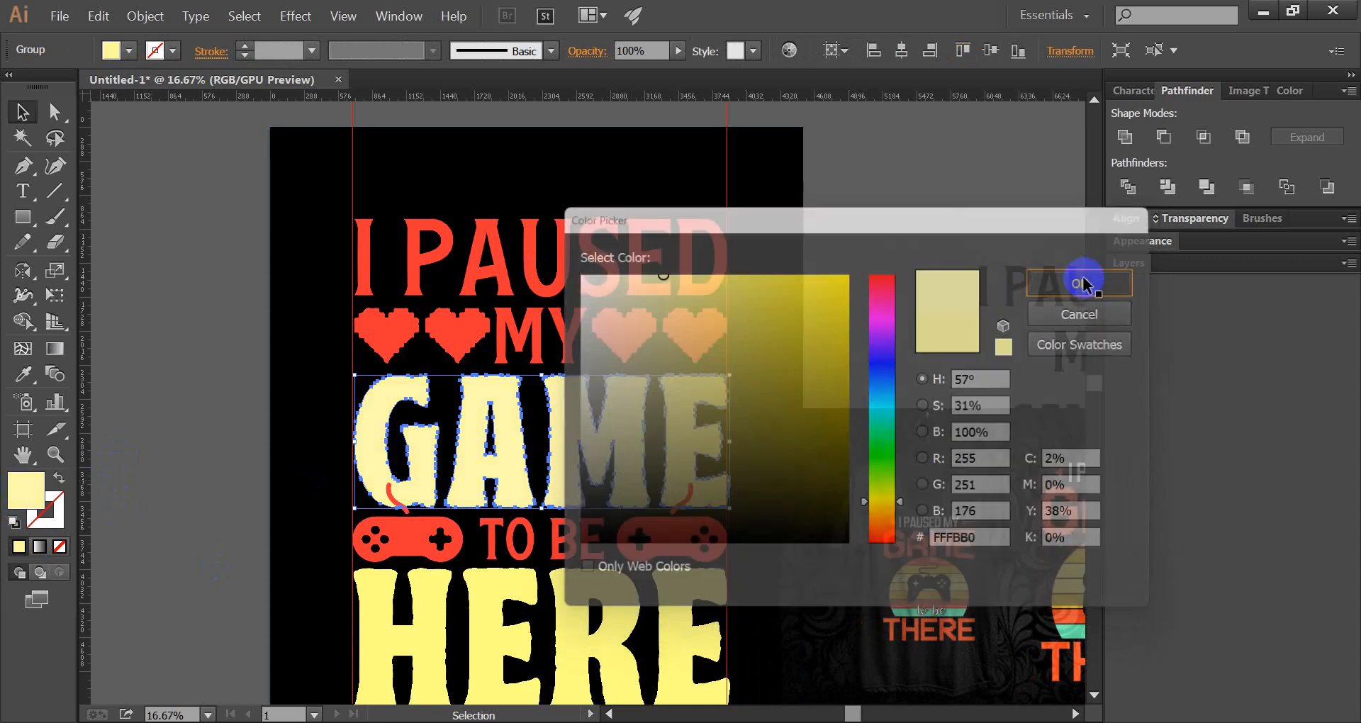
left_click(239, 460)
Give HERE the pale cream color sampled from GAME and move the reference image clear of the artboard
left_click(410, 601)
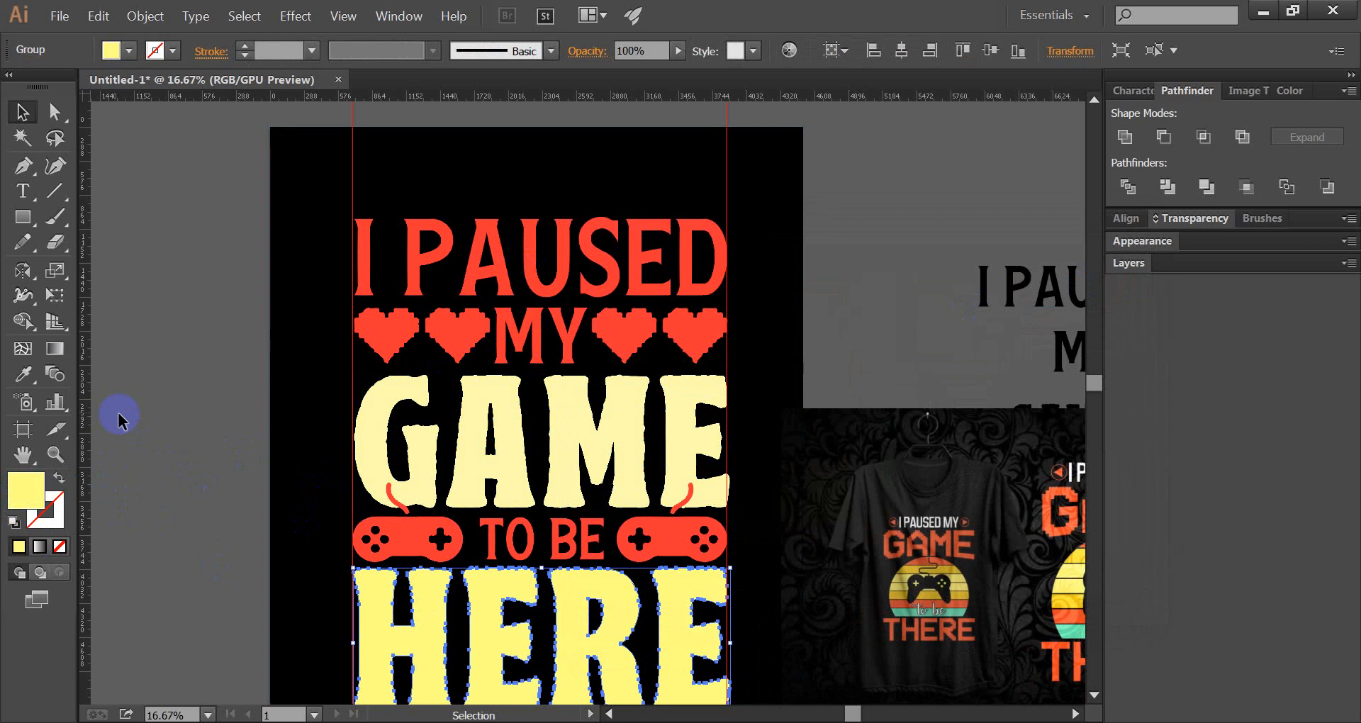
left_click(368, 383)
left_click(21, 112)
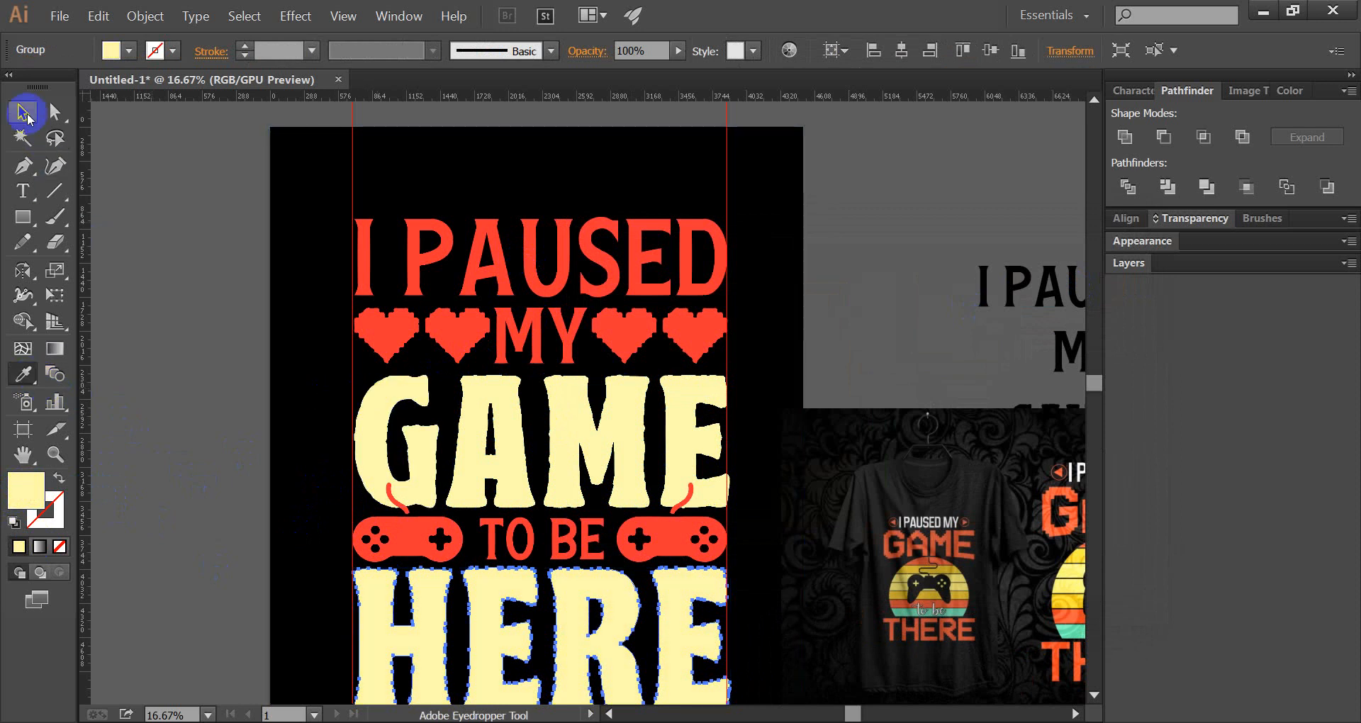
left_click(156, 221)
scroll(234, 319, "down", 2)
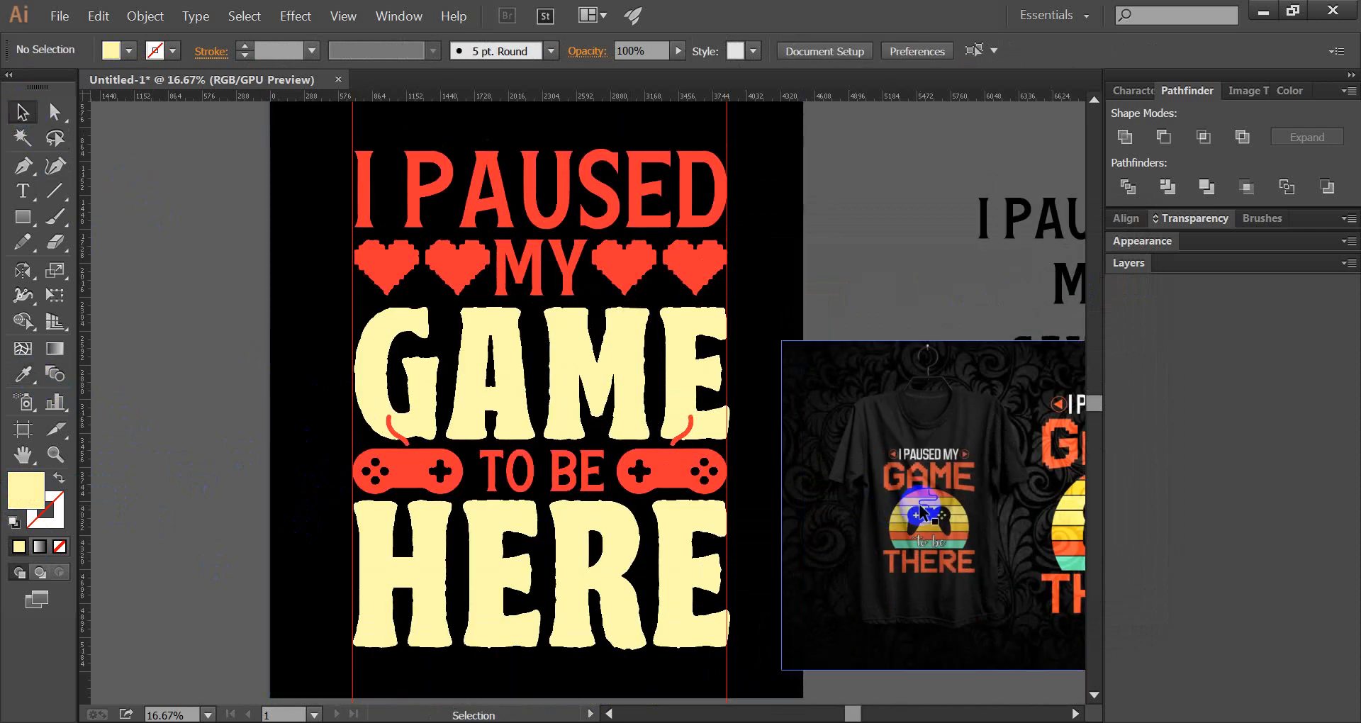
left_click_drag(840, 465, 866, 451)
left_click(596, 212)
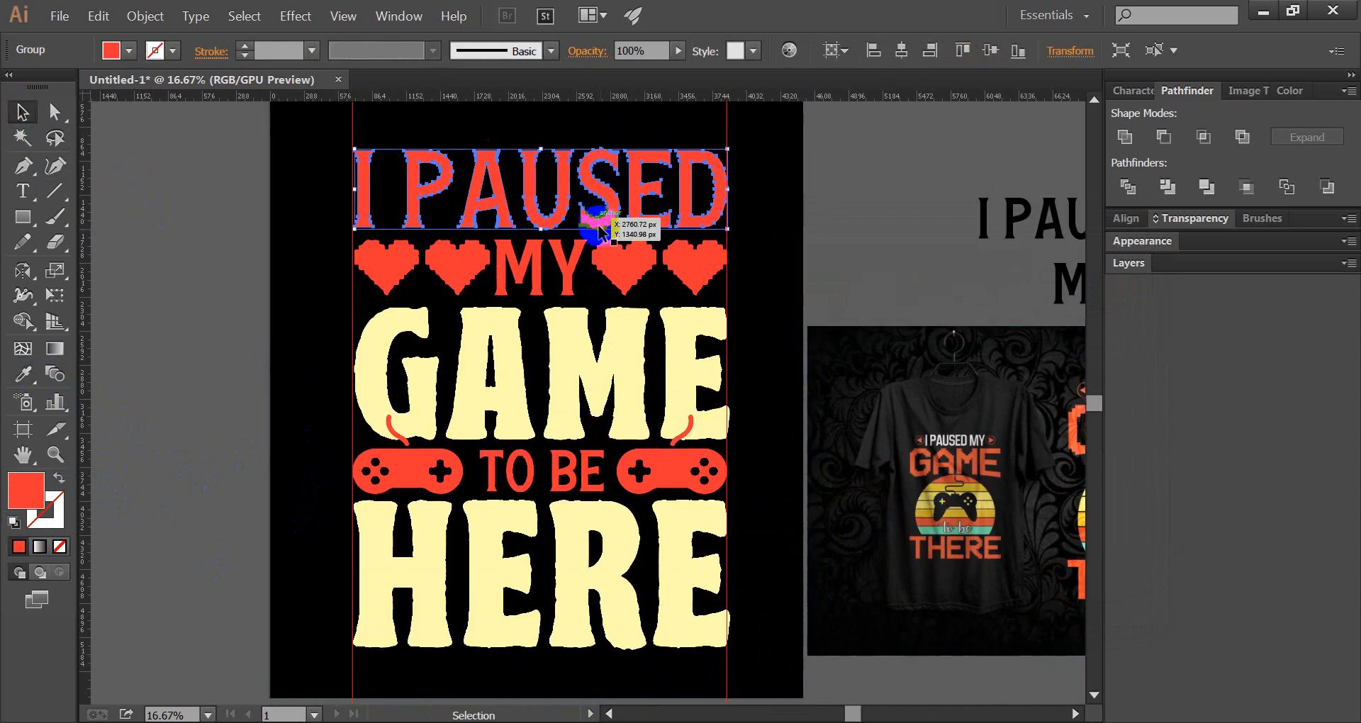
left_click_drag(756, 270, 435, 264)
key("ctrl+z")
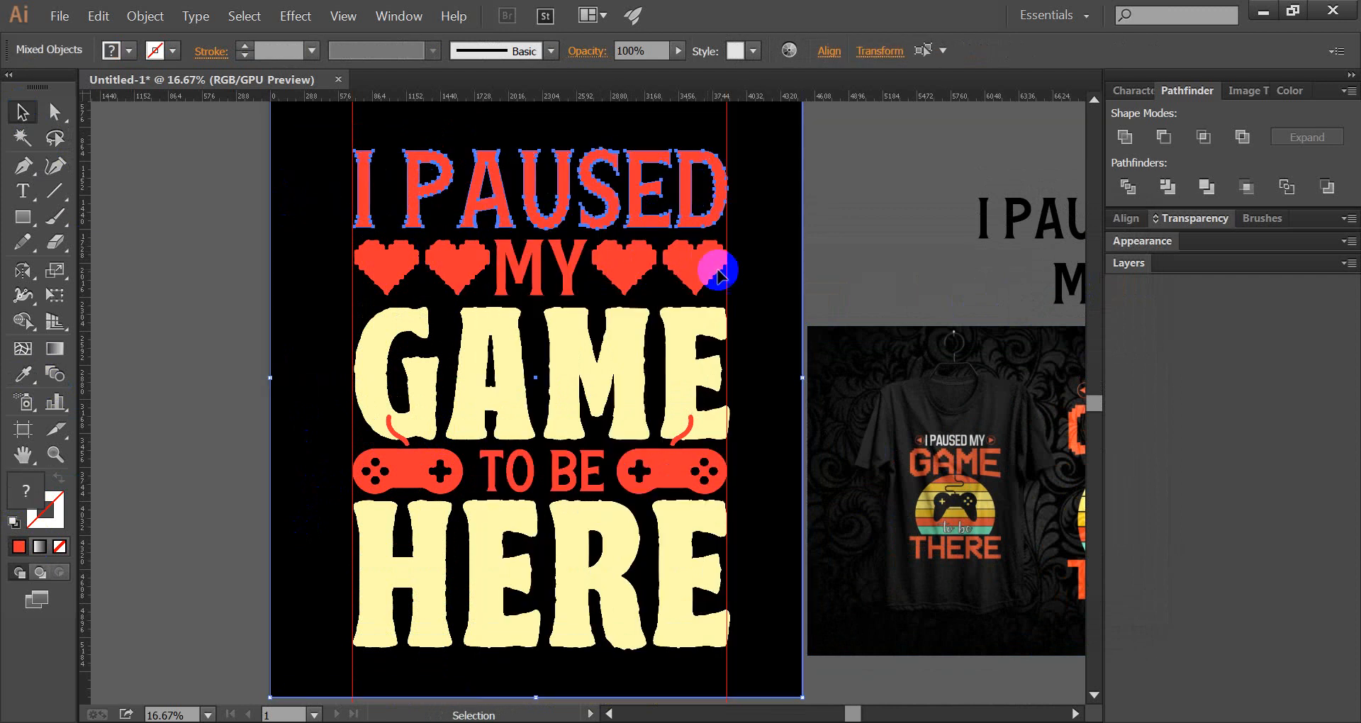
left_click(863, 267)
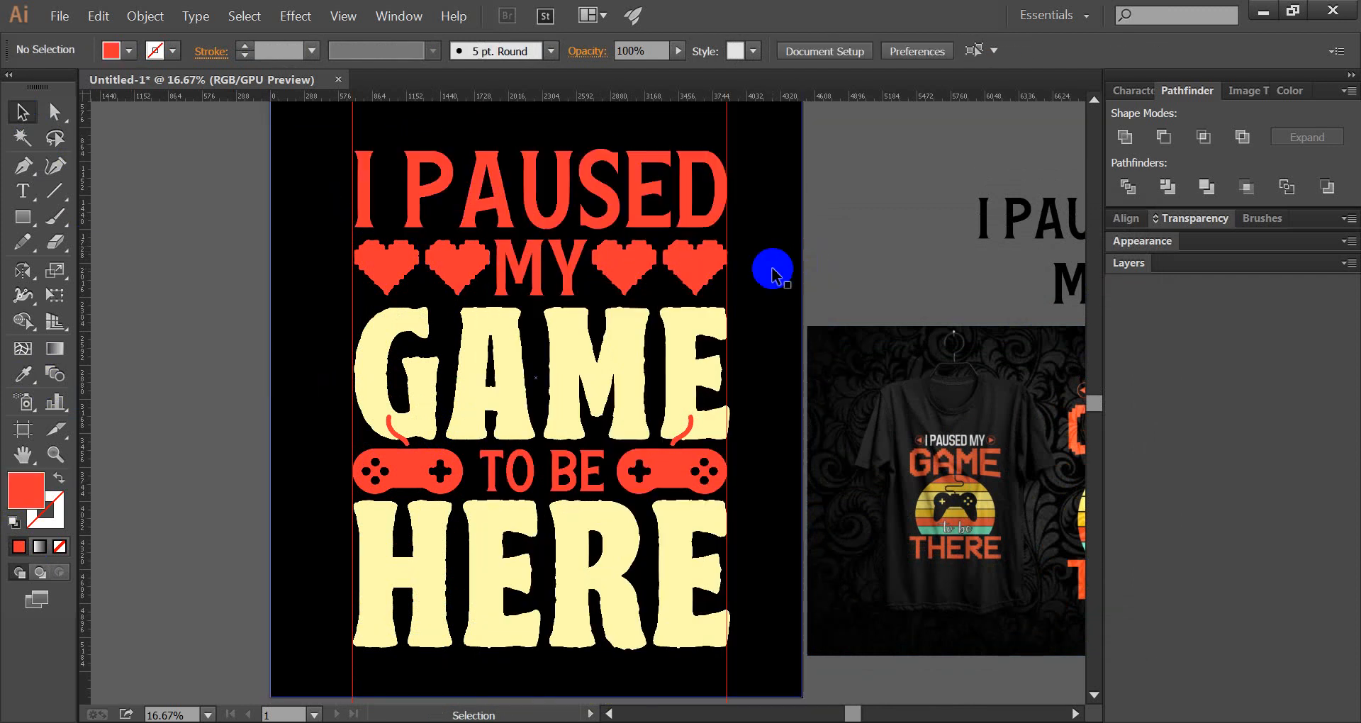
Try a light pink FF9797 fill on all red lettering, hearts and controllers, and undo it
left_click(386, 266)
left_click(460, 202, "shift")
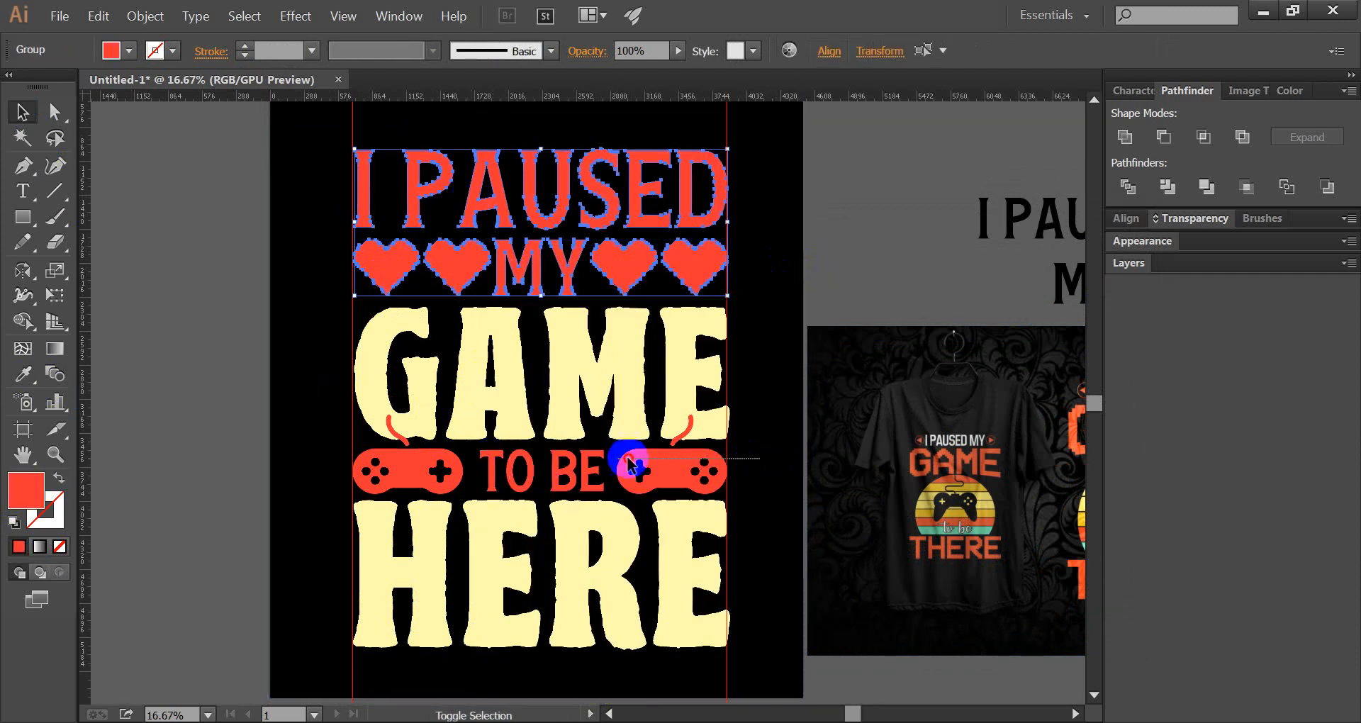
left_click(394, 479, "shift")
double_click(26, 491)
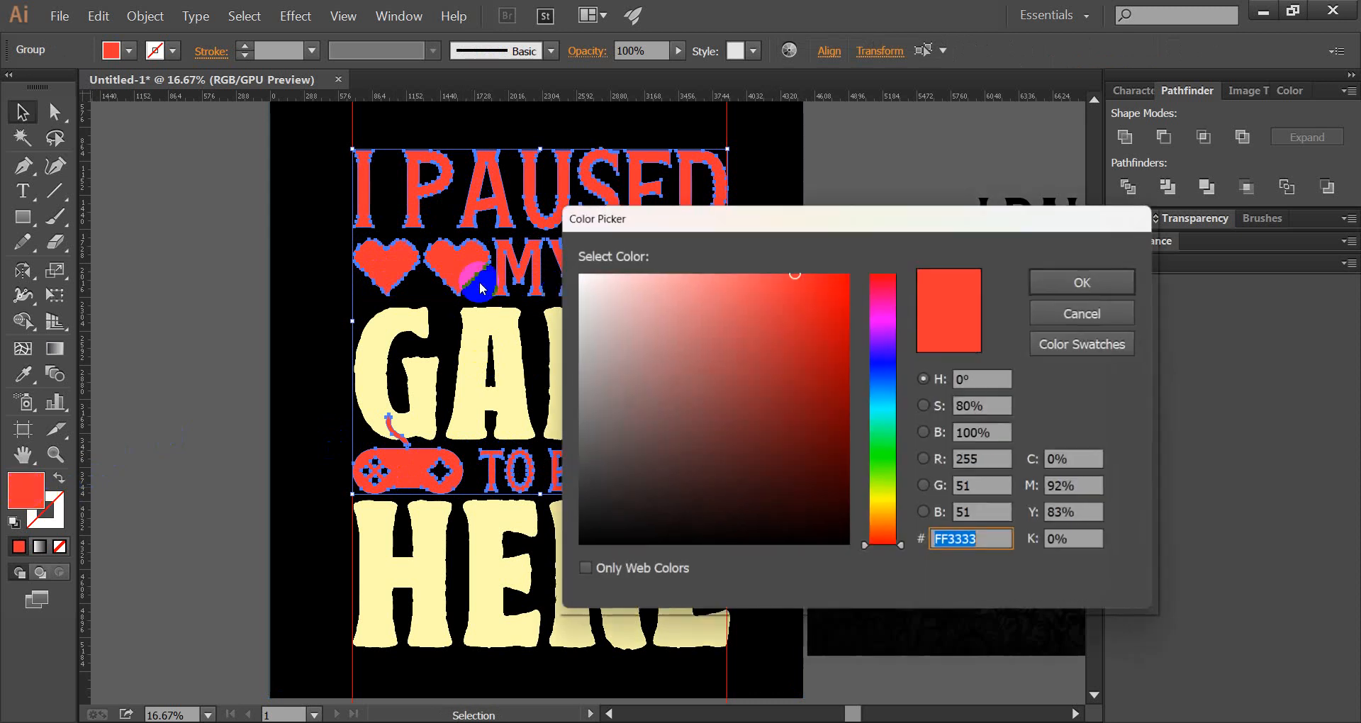
left_click_drag(753, 296, 716, 260)
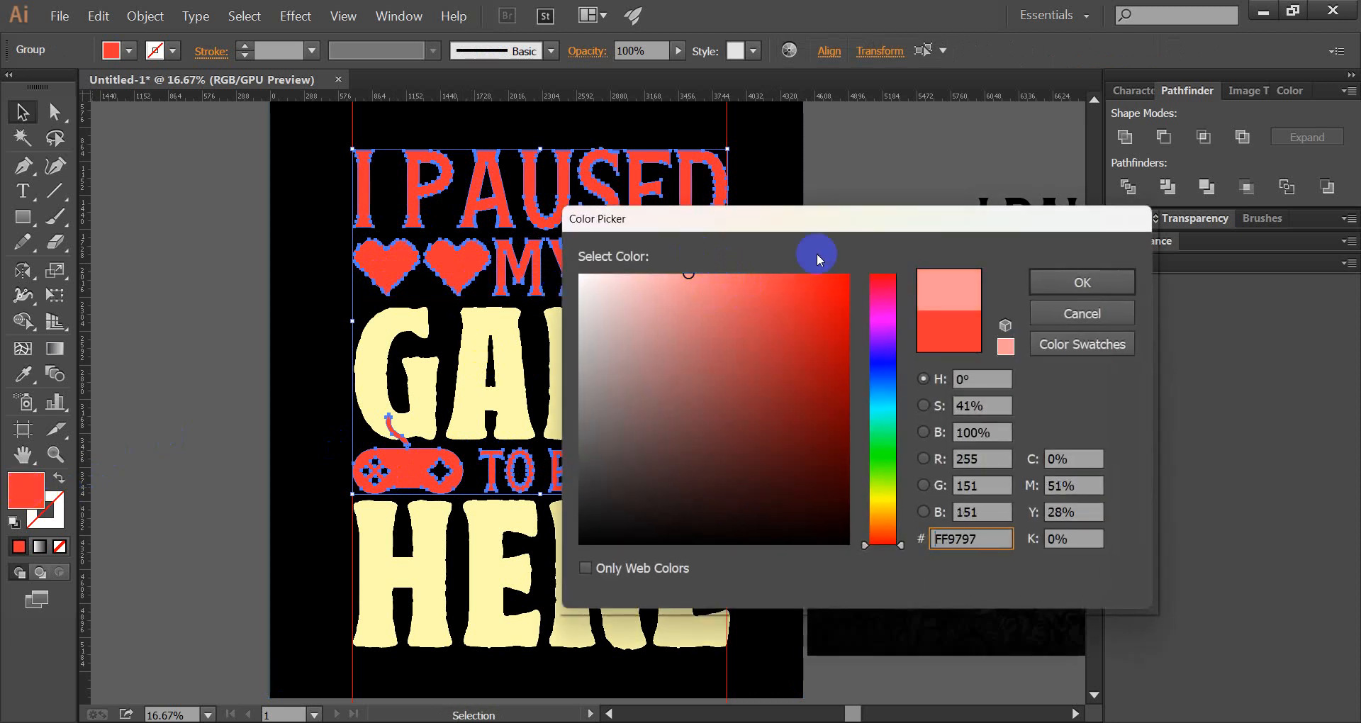
left_click(1106, 282)
left_click(834, 176)
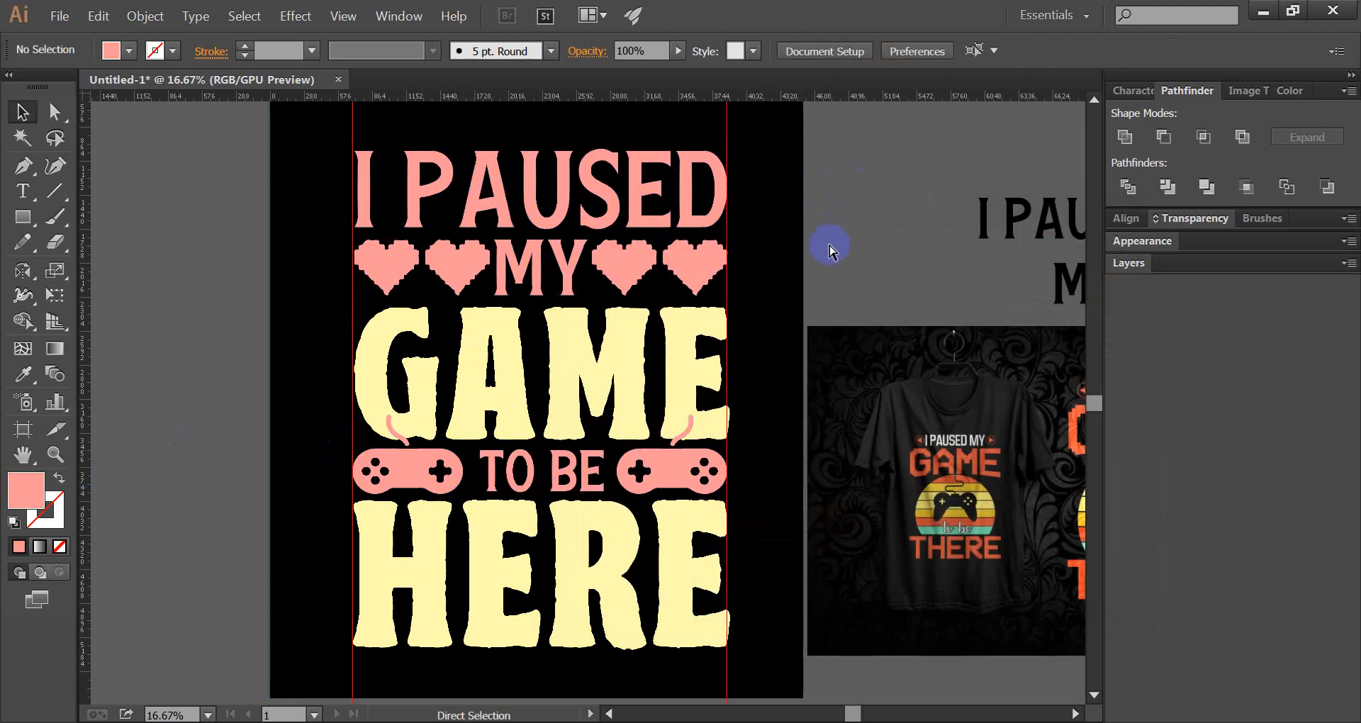
key("ctrl+z")
Try a salmon fill on all red lettering, hearts and controllers, and undo it
double_click(31, 499)
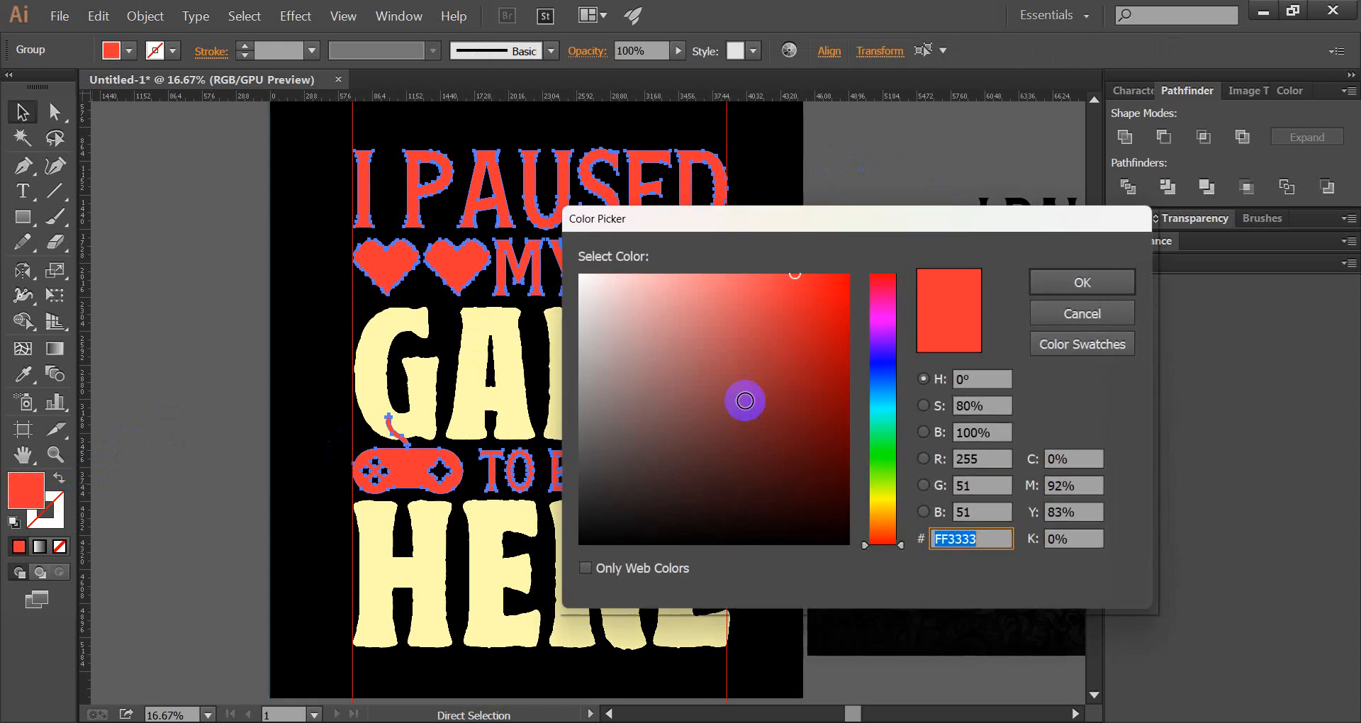
left_click(729, 249)
left_click(1115, 279)
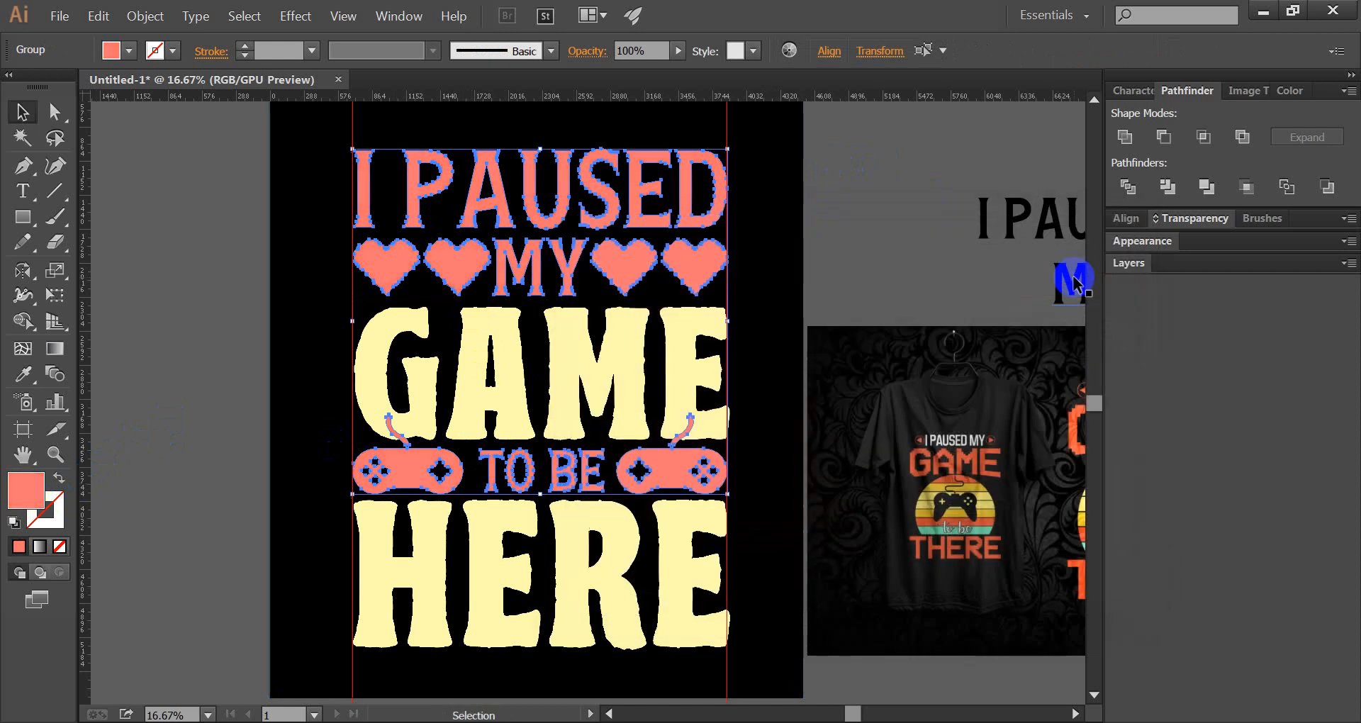
left_click(883, 209)
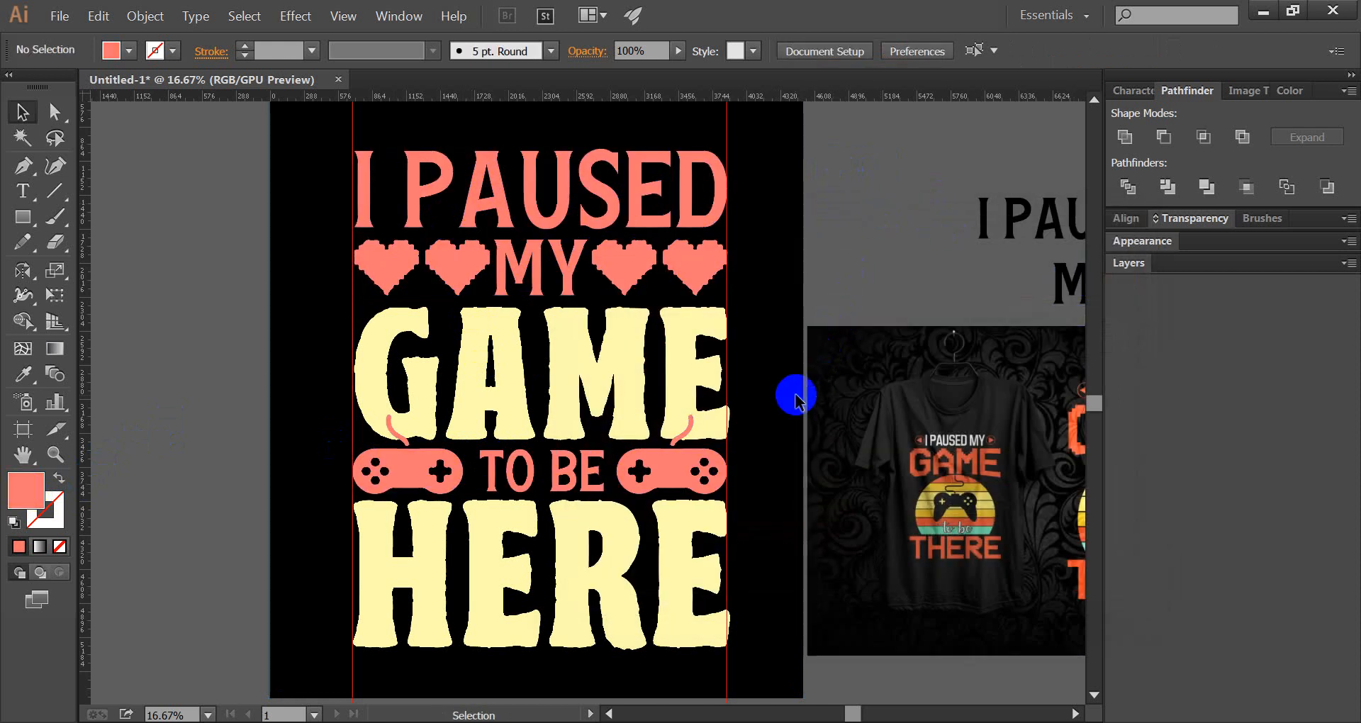
scroll(796, 395, "down", 1)
scroll(773, 408, "up", 1)
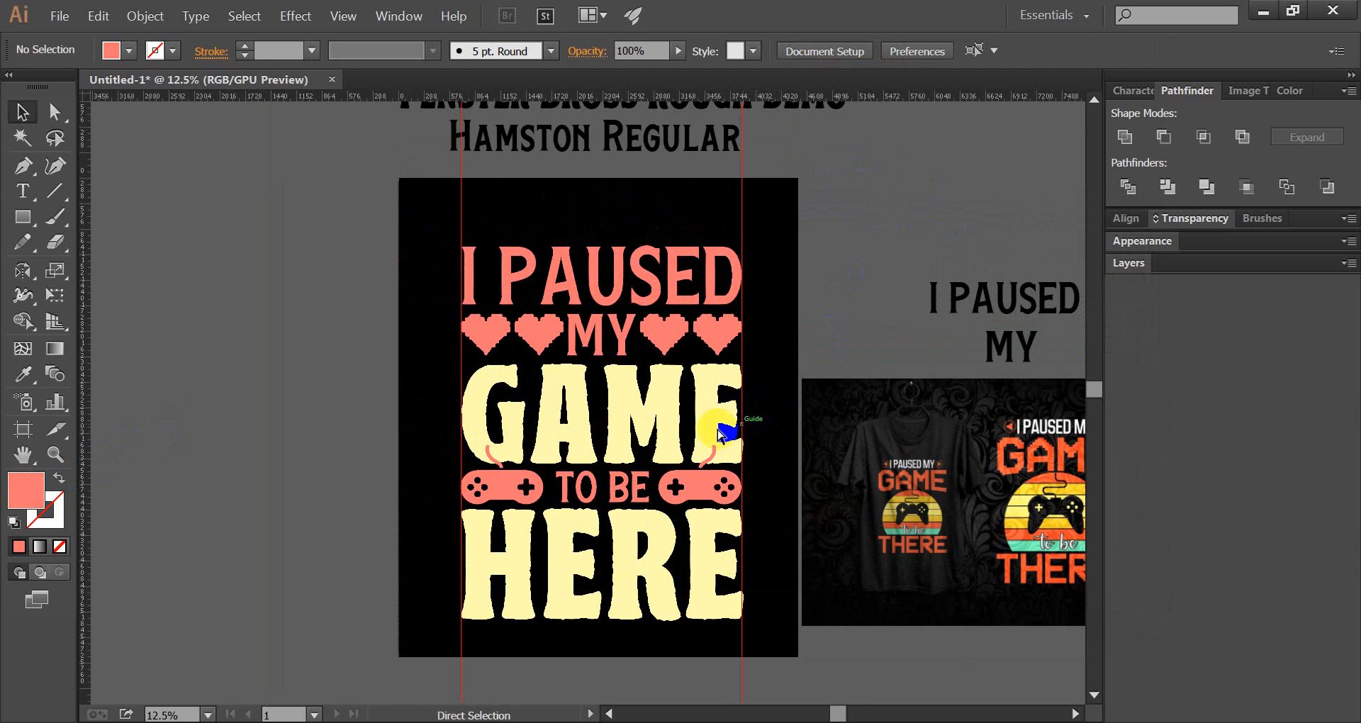
left_click(609, 454)
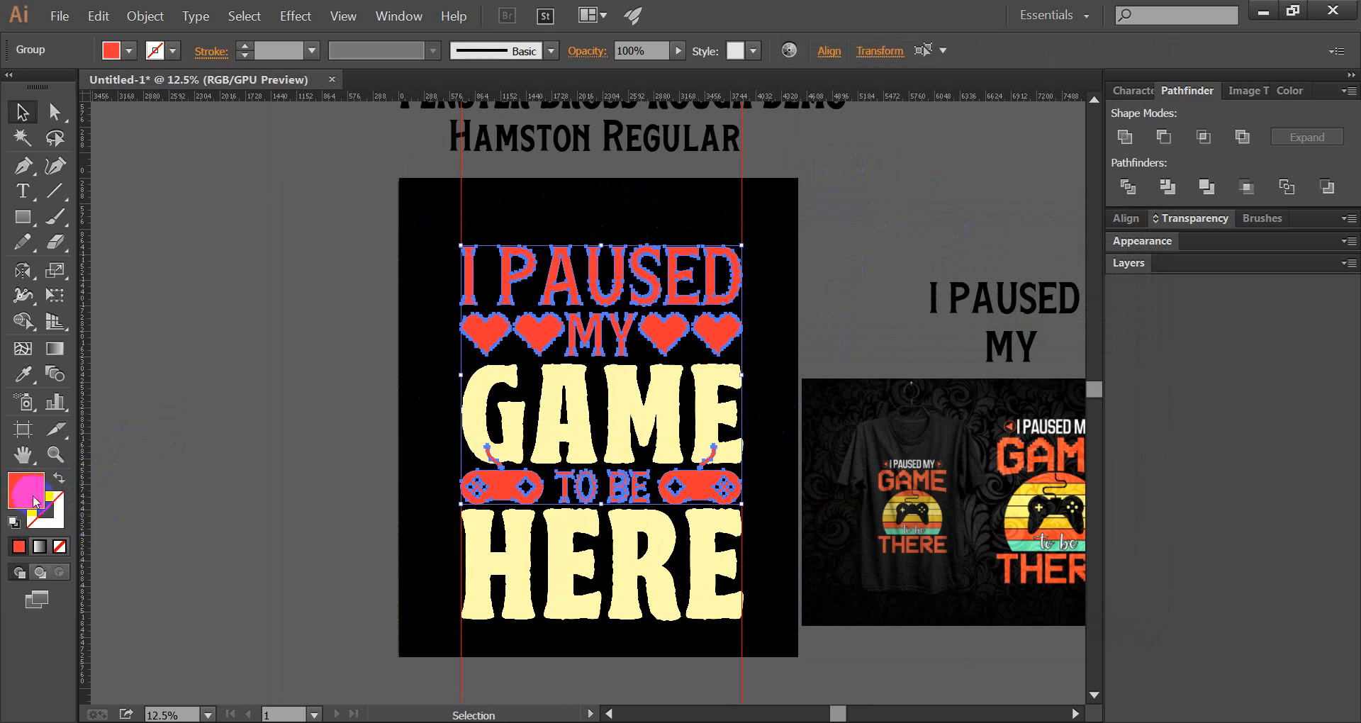
Try a light orange FF855F fill on all red elements, compare it with the reference shirt, and undo it
double_click(33, 501)
mouse_move(787, 295)
left_mouse_down()
mouse_move(775, 268)
mouse_move(742, 272)
left_mouse_up()
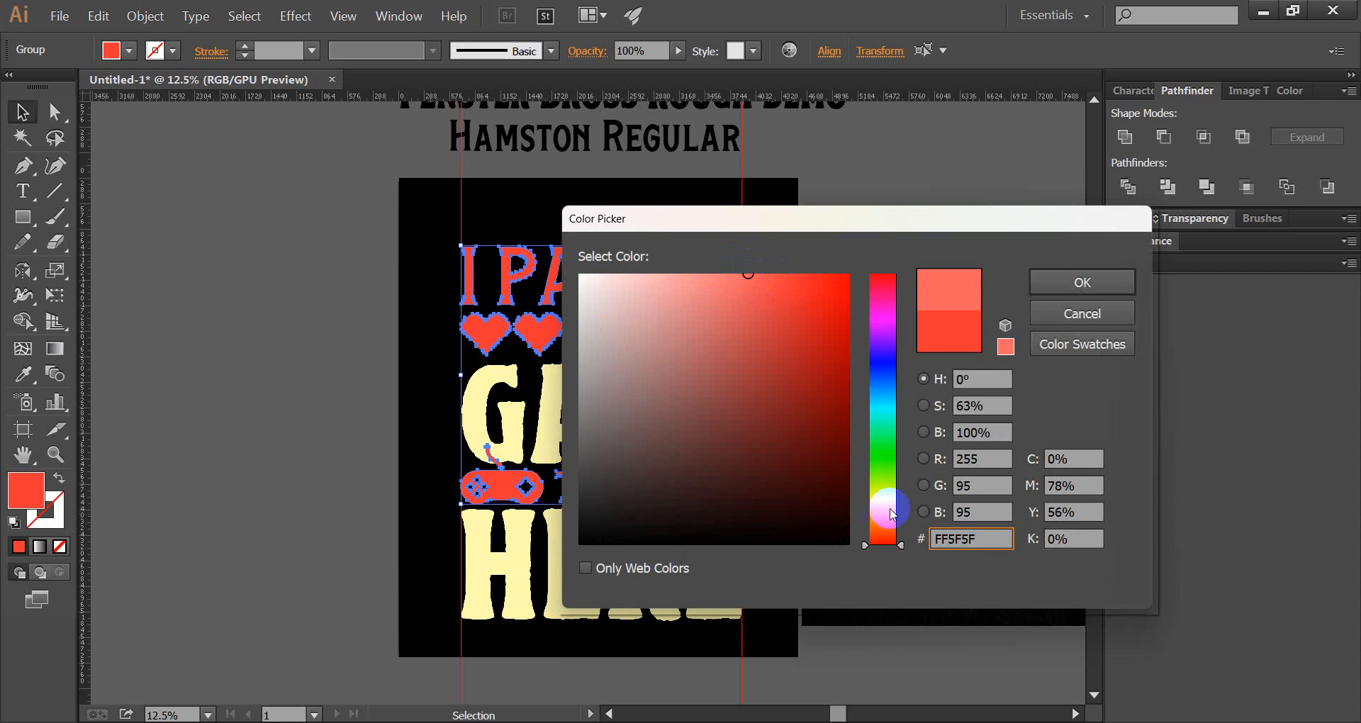
left_click_drag(896, 540, 898, 533)
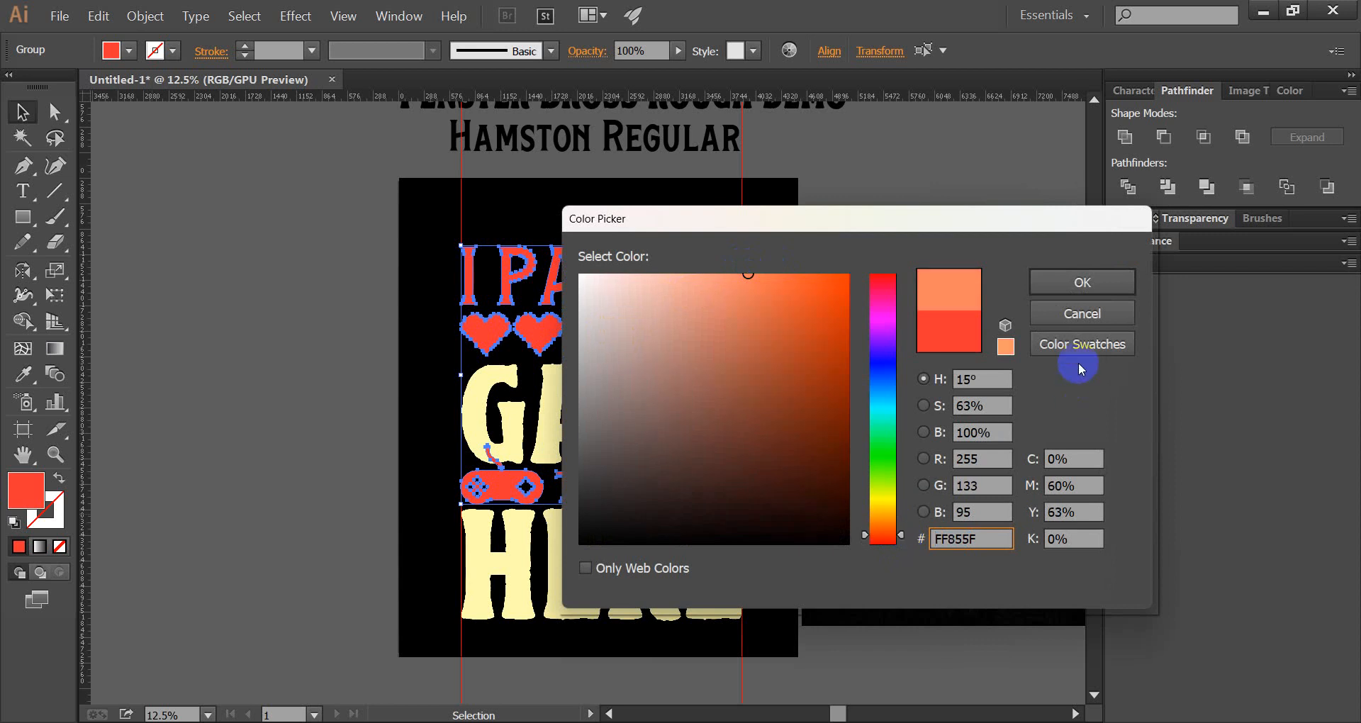
left_click(1081, 282)
left_click(315, 246)
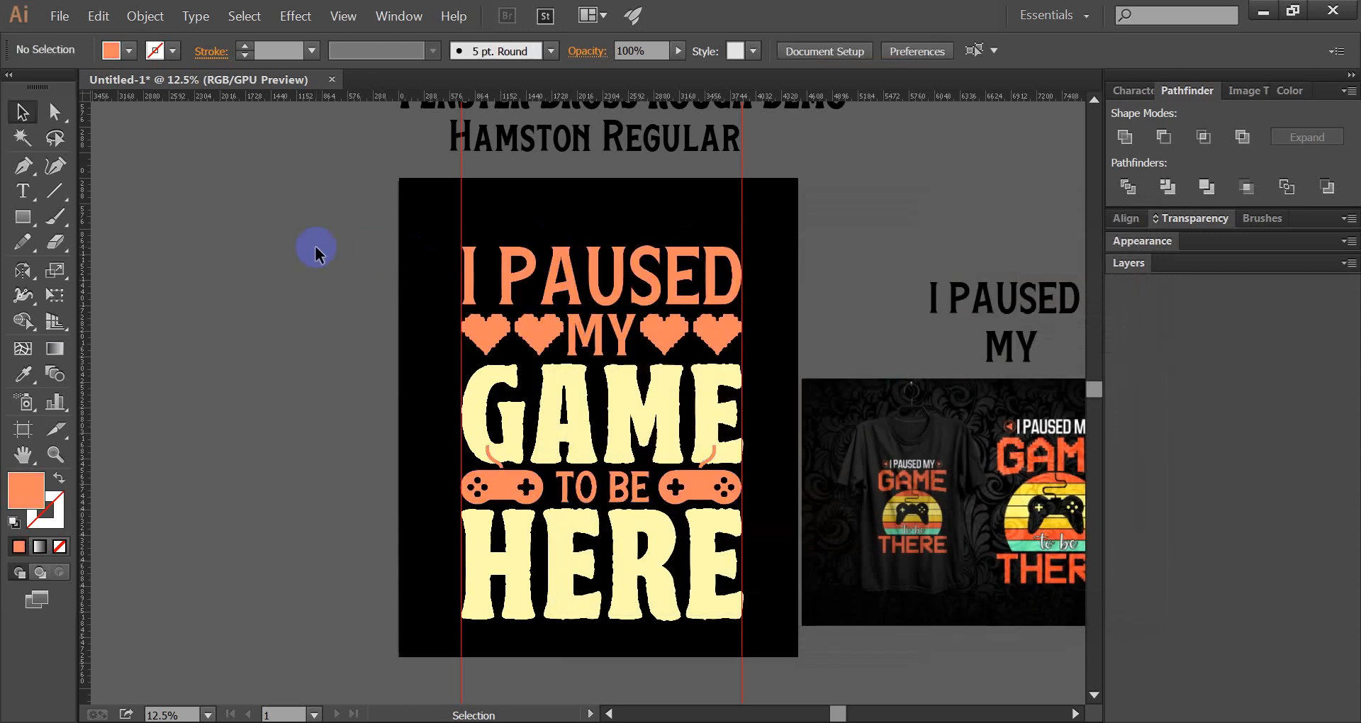
left_click_drag(316, 249, 287, 243)
left_click_drag(401, 359, 352, 333)
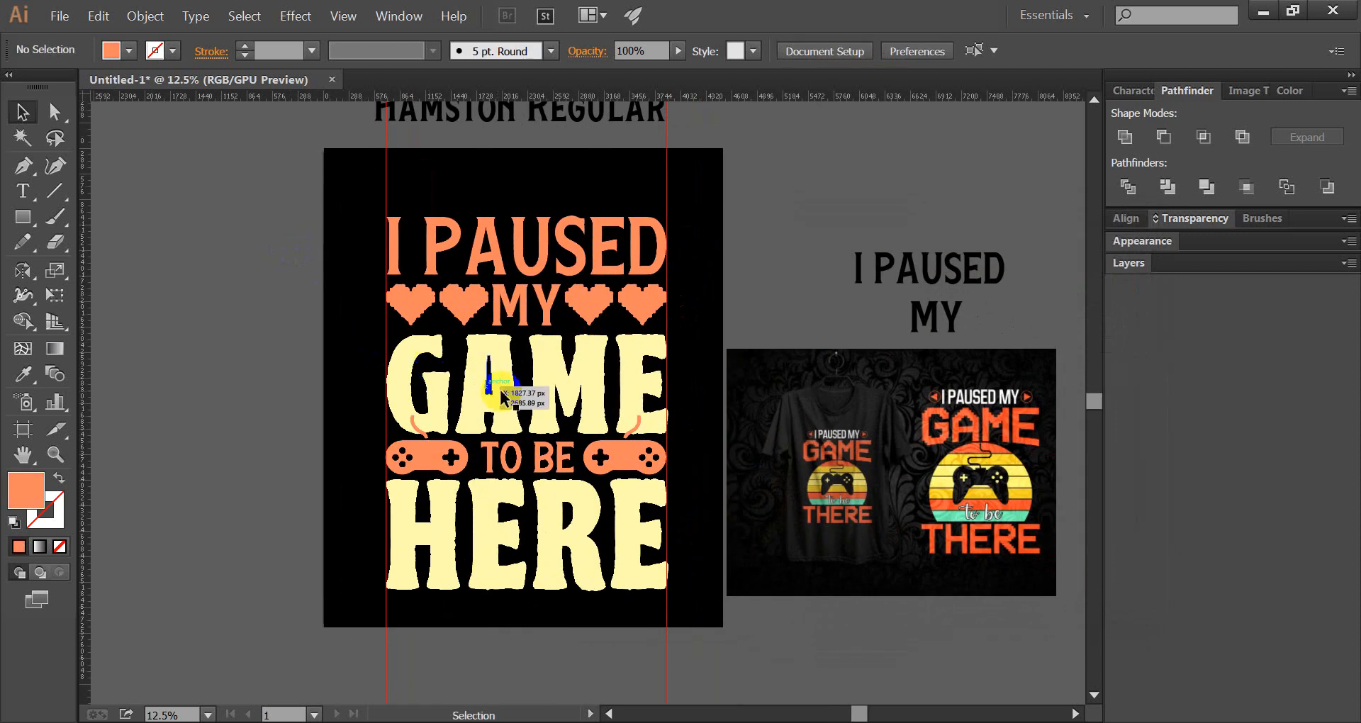
scroll(533, 344, "up", 1)
scroll(533, 346, "down", 1)
scroll(535, 347, "up", 1)
scroll(534, 348, "down", 1)
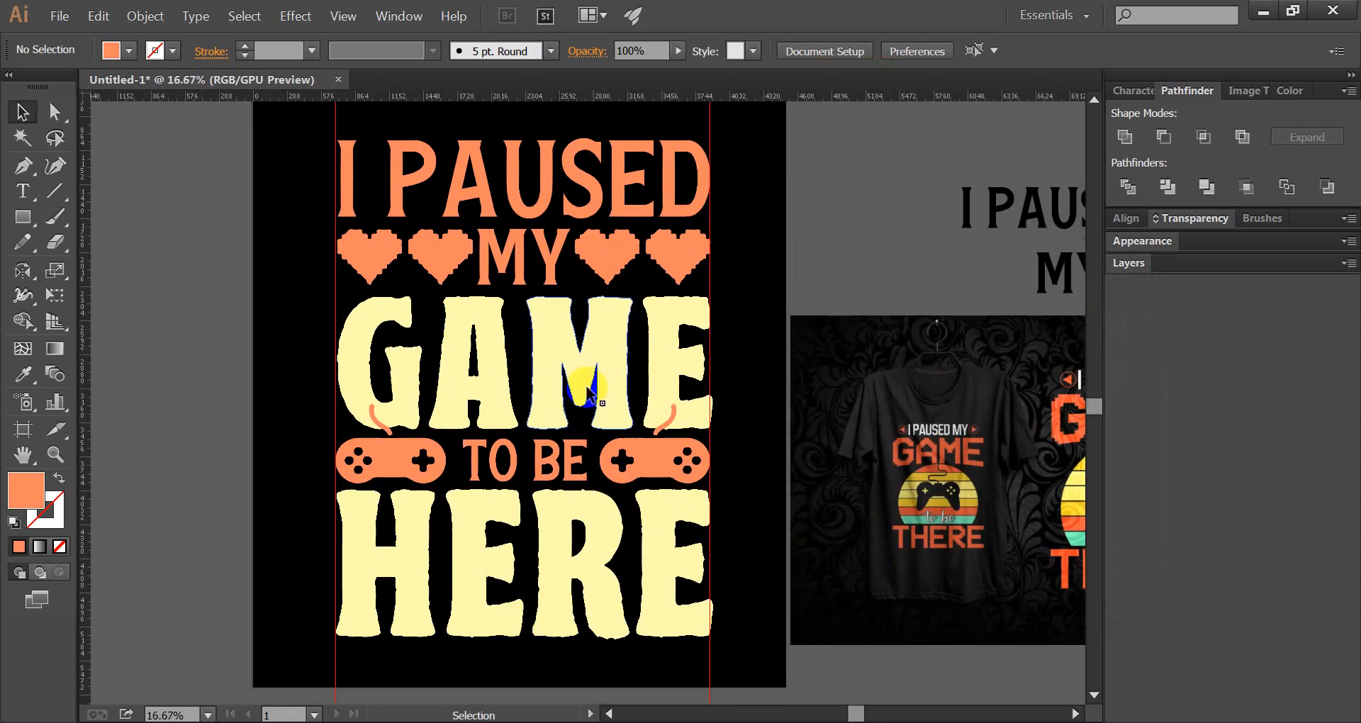
scroll(587, 388, "up", 1)
key("ctrl+z")
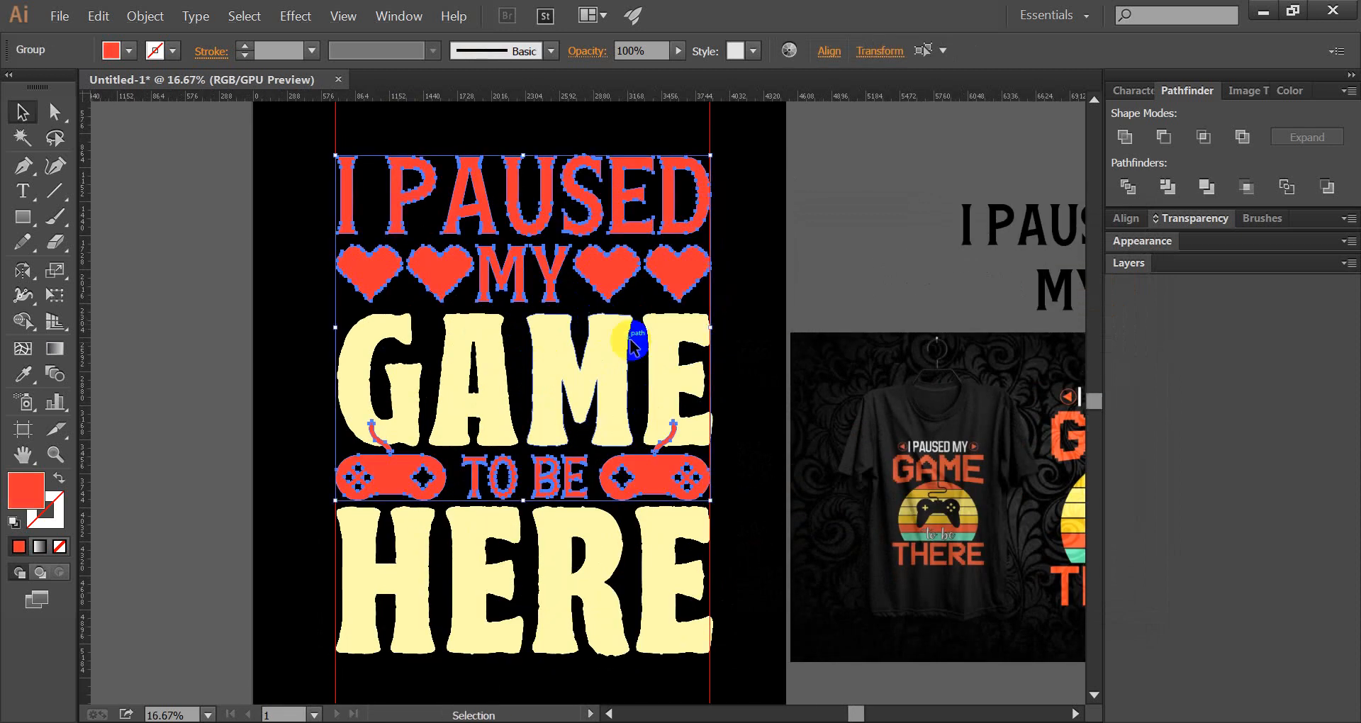
Place a copy of the red I PAUSED lettering over the original, offset slightly downward and to the right
left_click(812, 207)
scroll(556, 188, "up", 2)
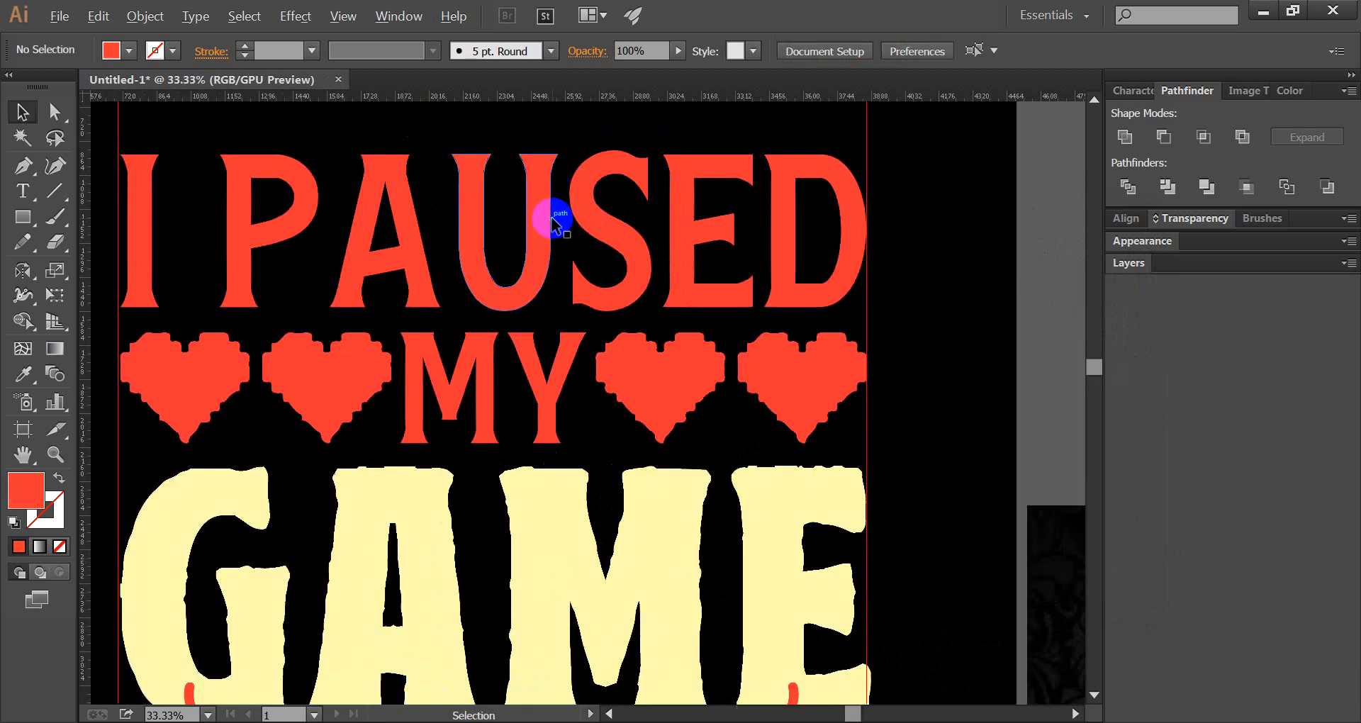
scroll(553, 225, "up", 1)
left_click_drag(537, 252, 541, 259)
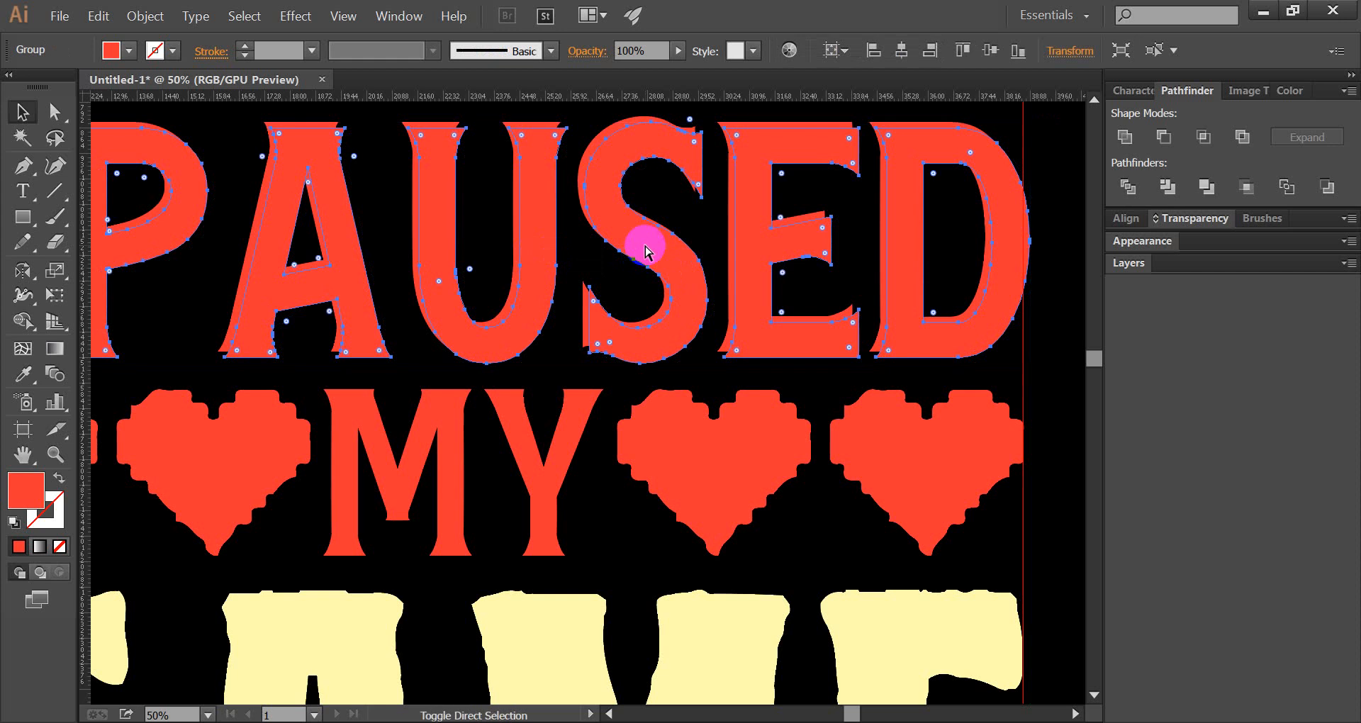
Send the offset I PAUSED copy behind the original and fill it with the cream color of the GAME lettering
key("ctrl+shift+[")
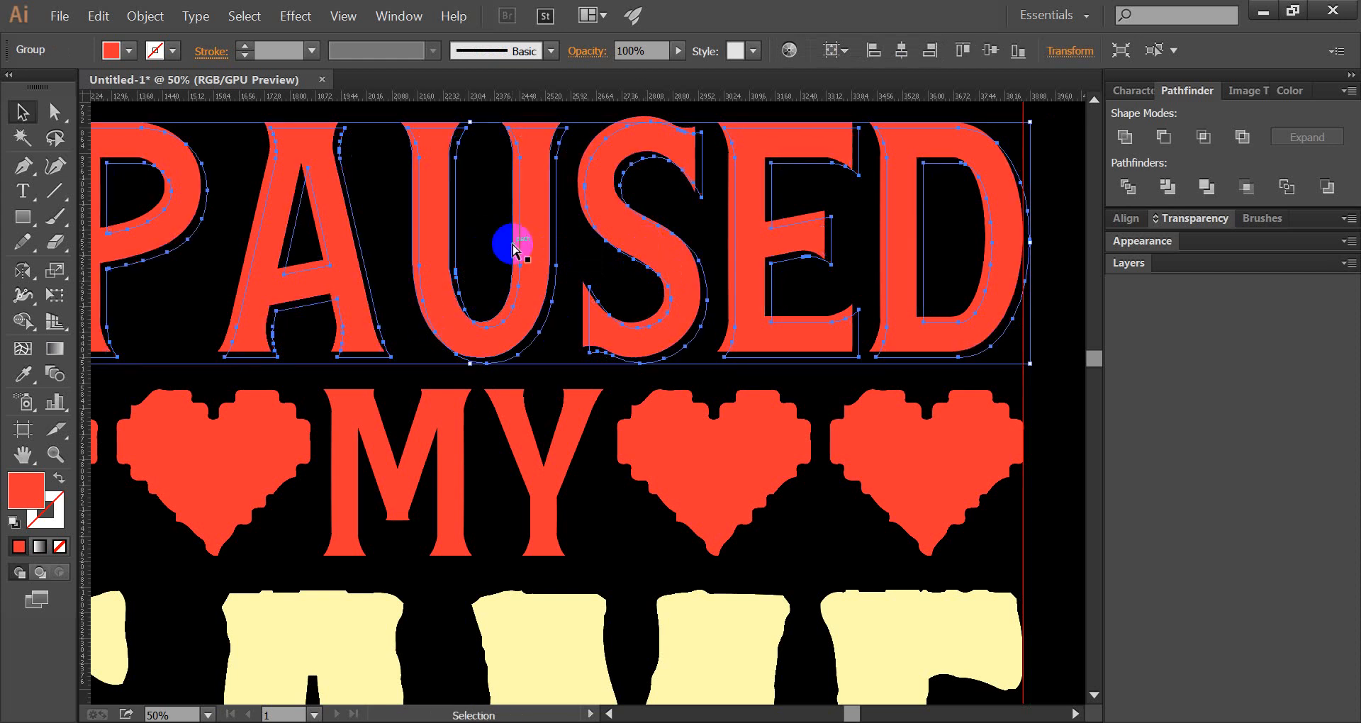
left_click(135, 250)
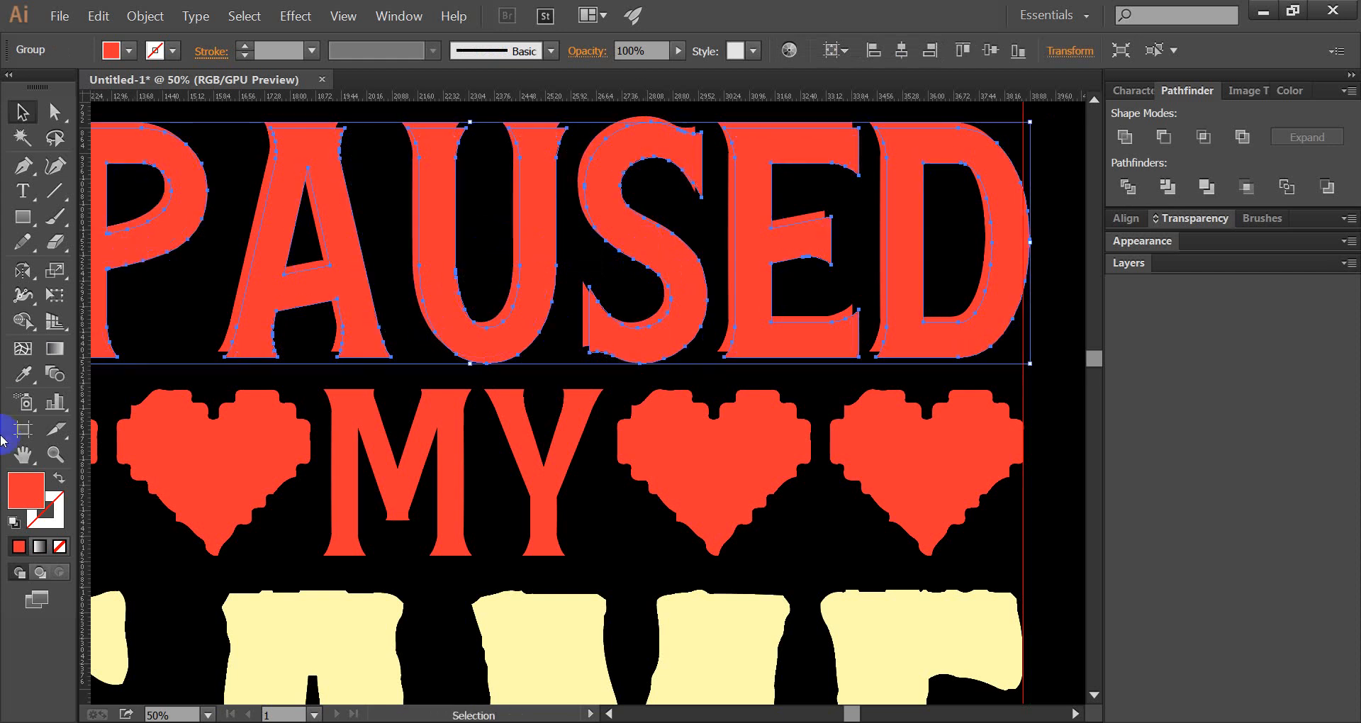
left_click(21, 386)
left_click(270, 616)
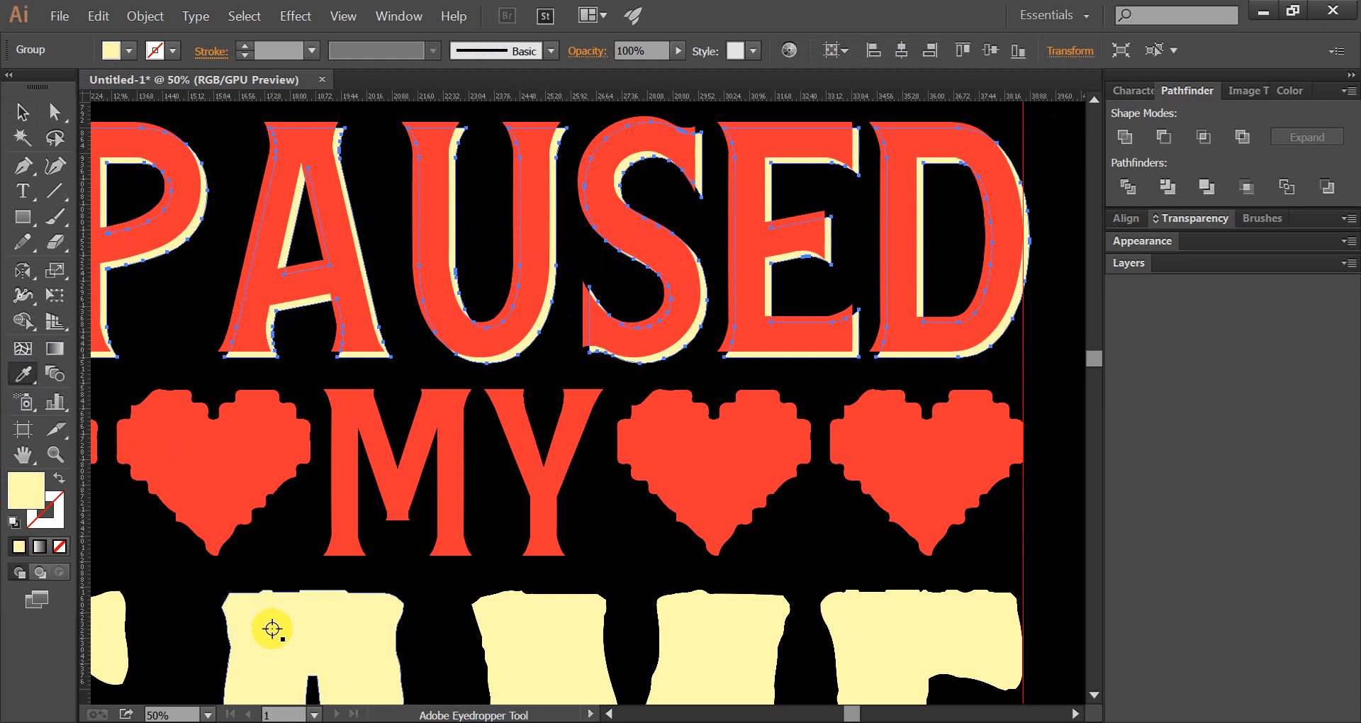
left_click(21, 114)
left_click(185, 319)
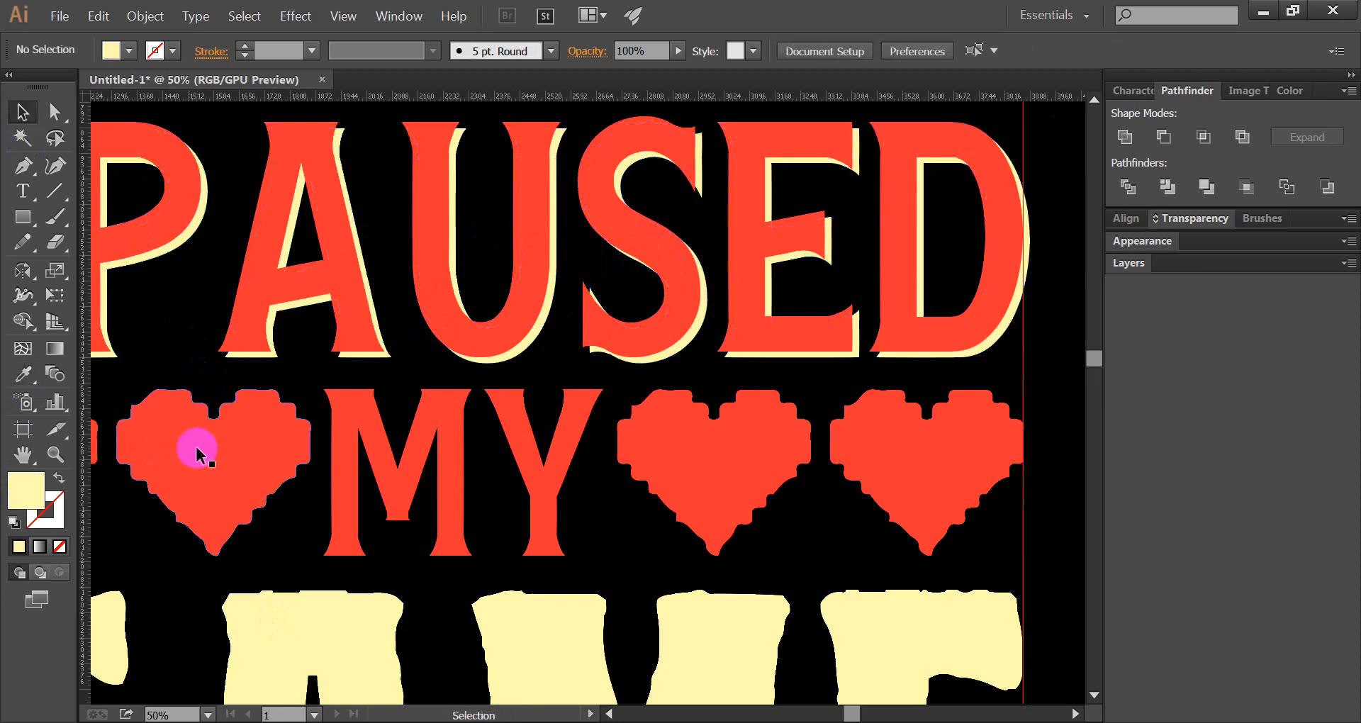
scroll(188, 449, "down", 1)
left_click_drag(755, 419, 878, 433)
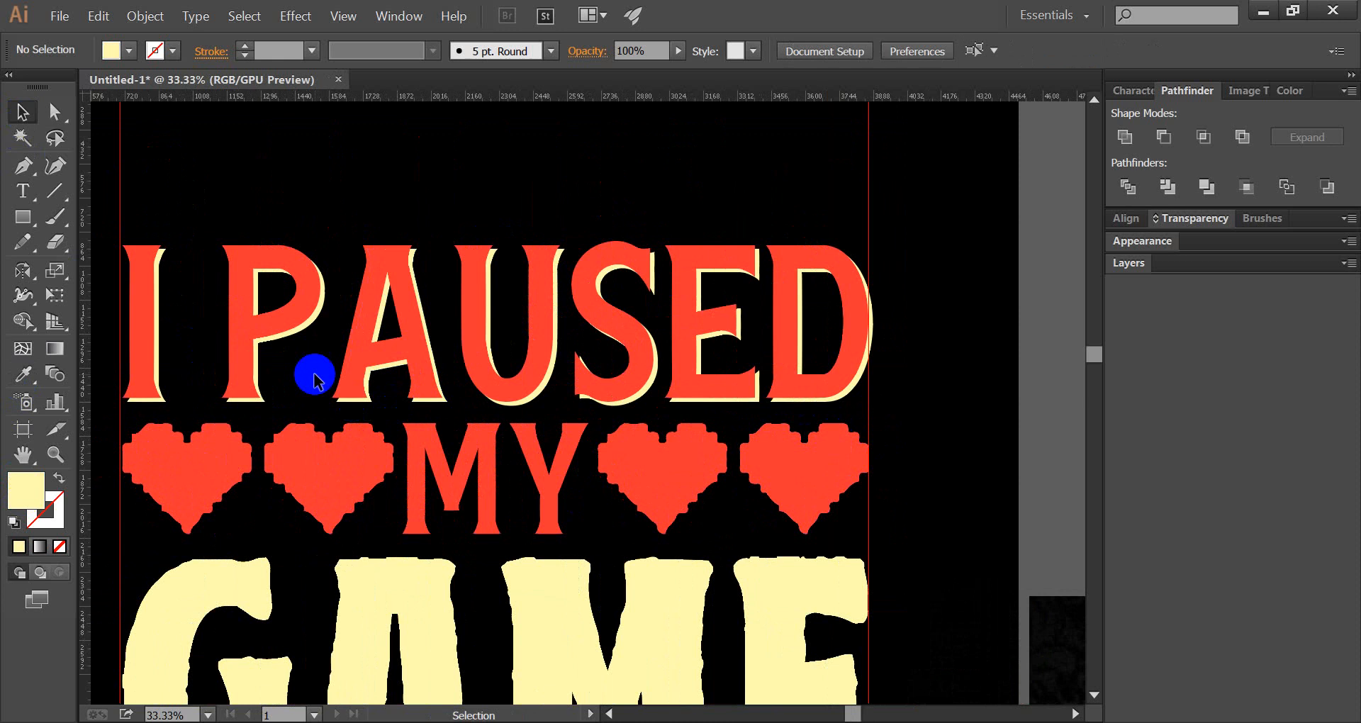
Nudge the cream I PAUSED shadow slightly up and to the left to make it thinner
left_click(288, 344)
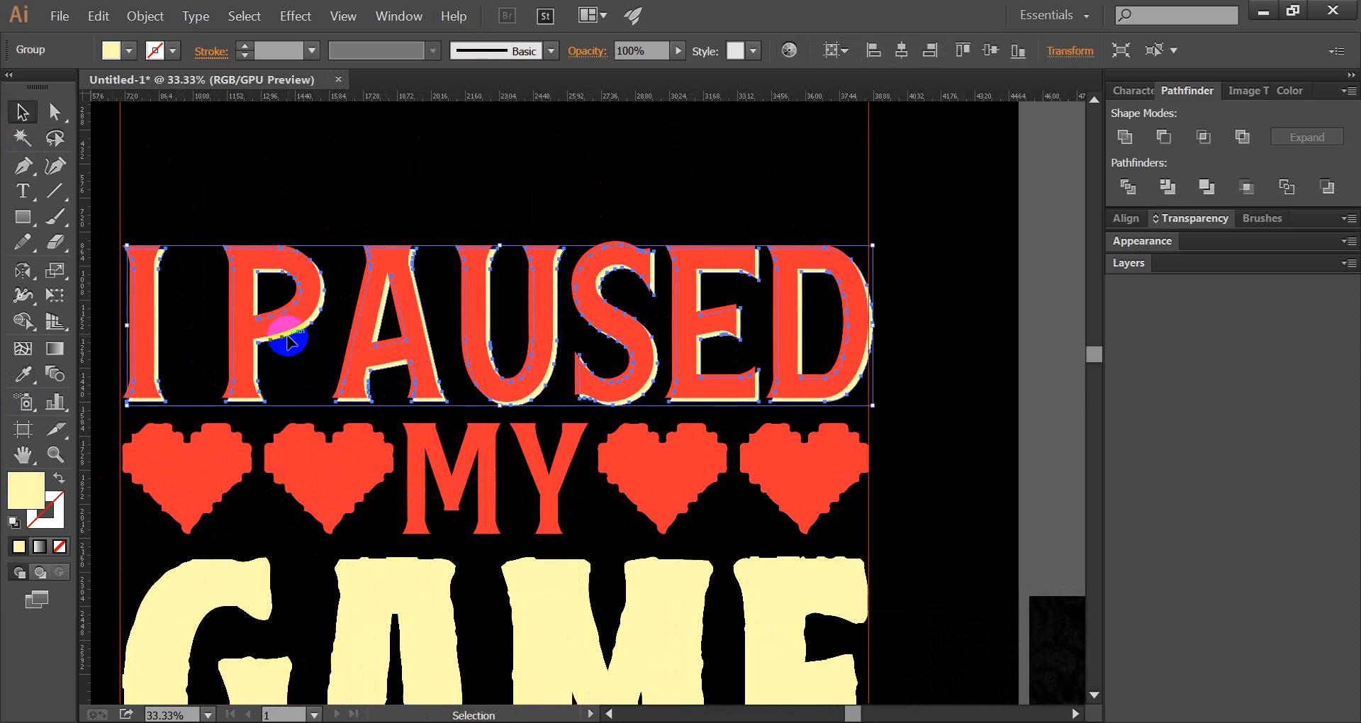
key("Up")
key("Up")
key("Up")
key("Left")
key("Left")
key("Left")
key("Left")
key("Left")
key("Left")
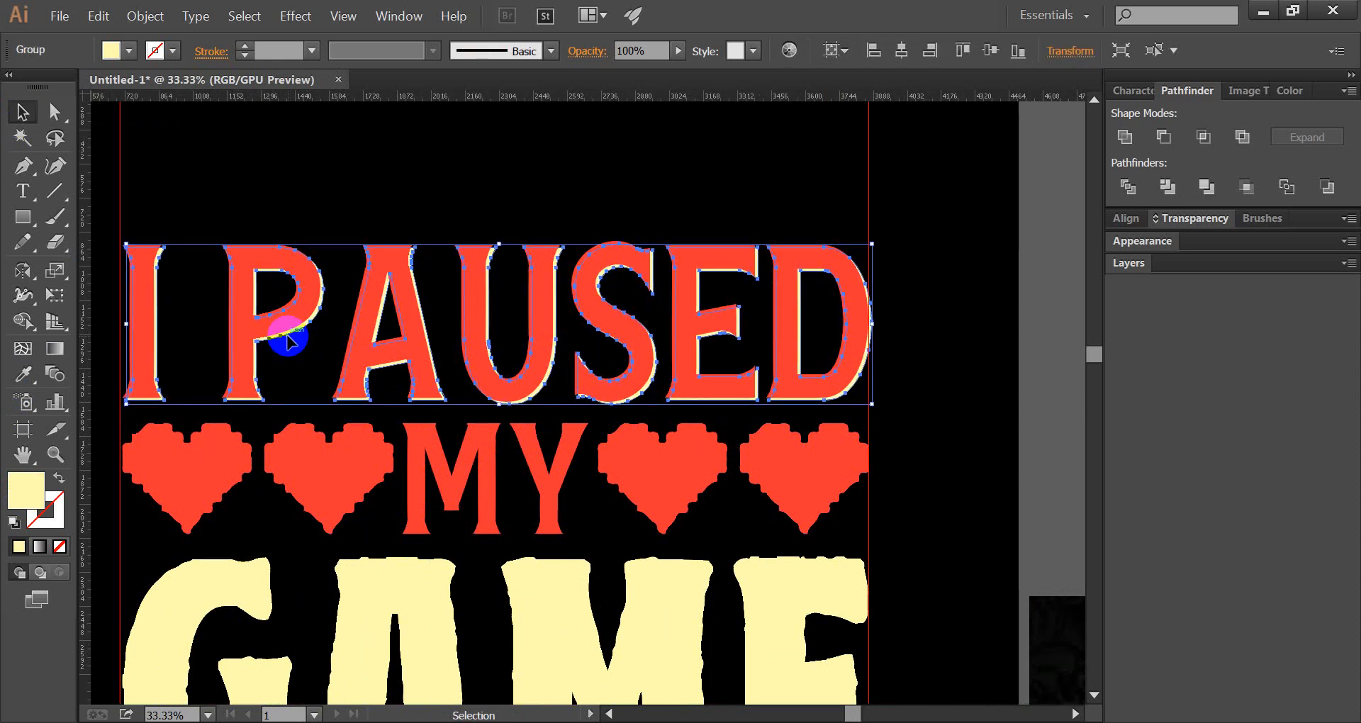
left_click(365, 380)
Group the four pixel hearts with the MY lettering
scroll(362, 461, "down", 2)
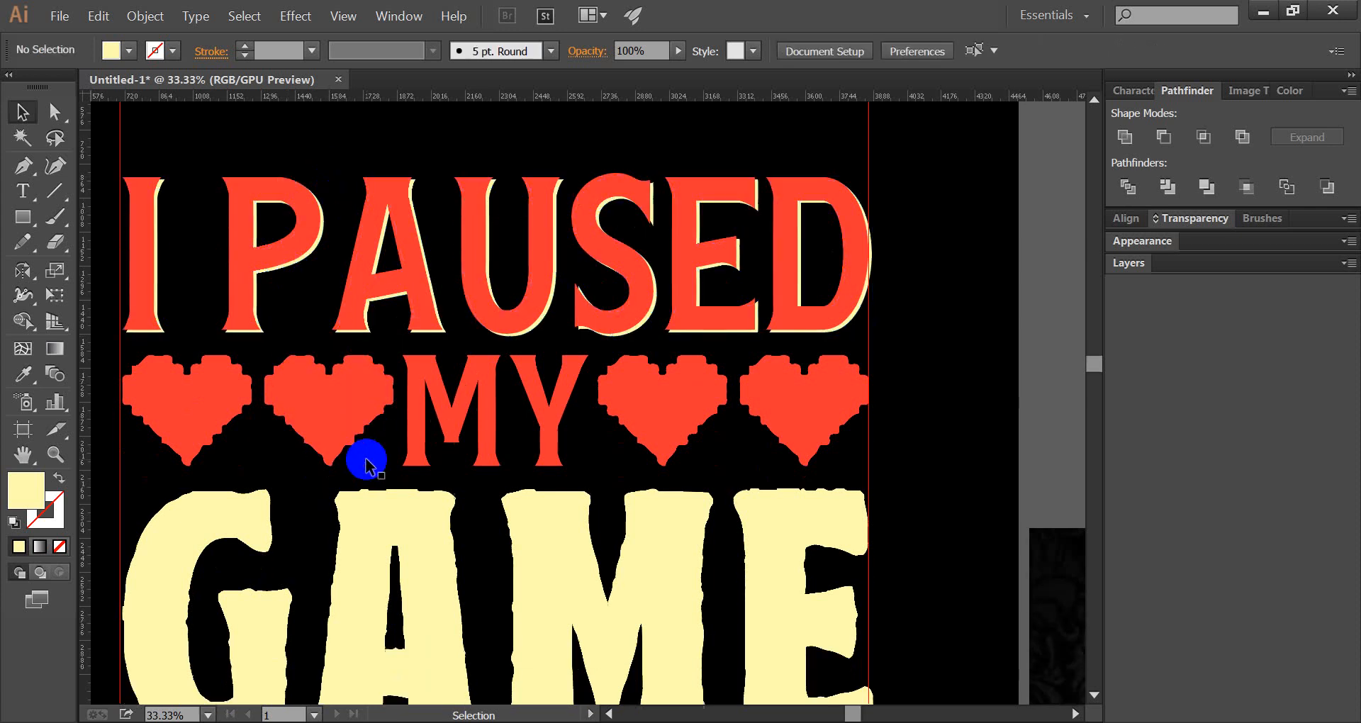
left_click(330, 422)
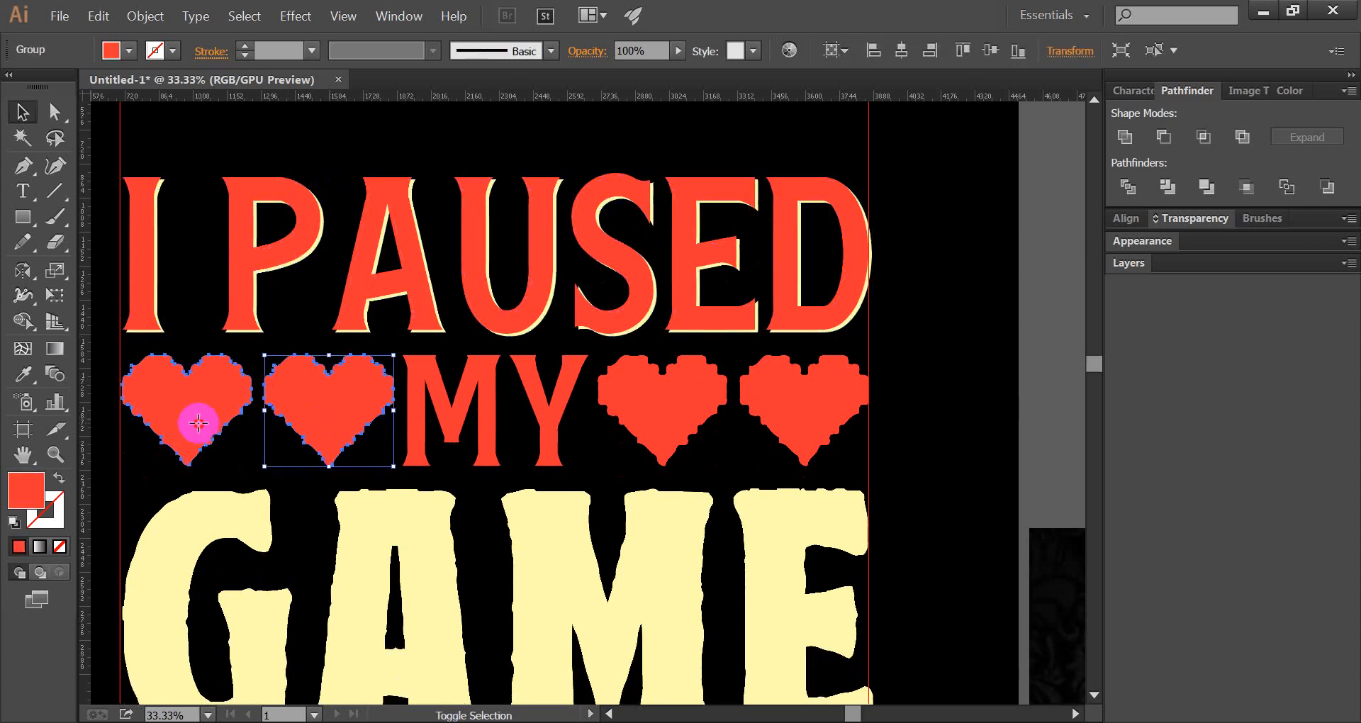
left_click(486, 416, "shift")
left_click(598, 416, "shift")
left_click(769, 410, "shift")
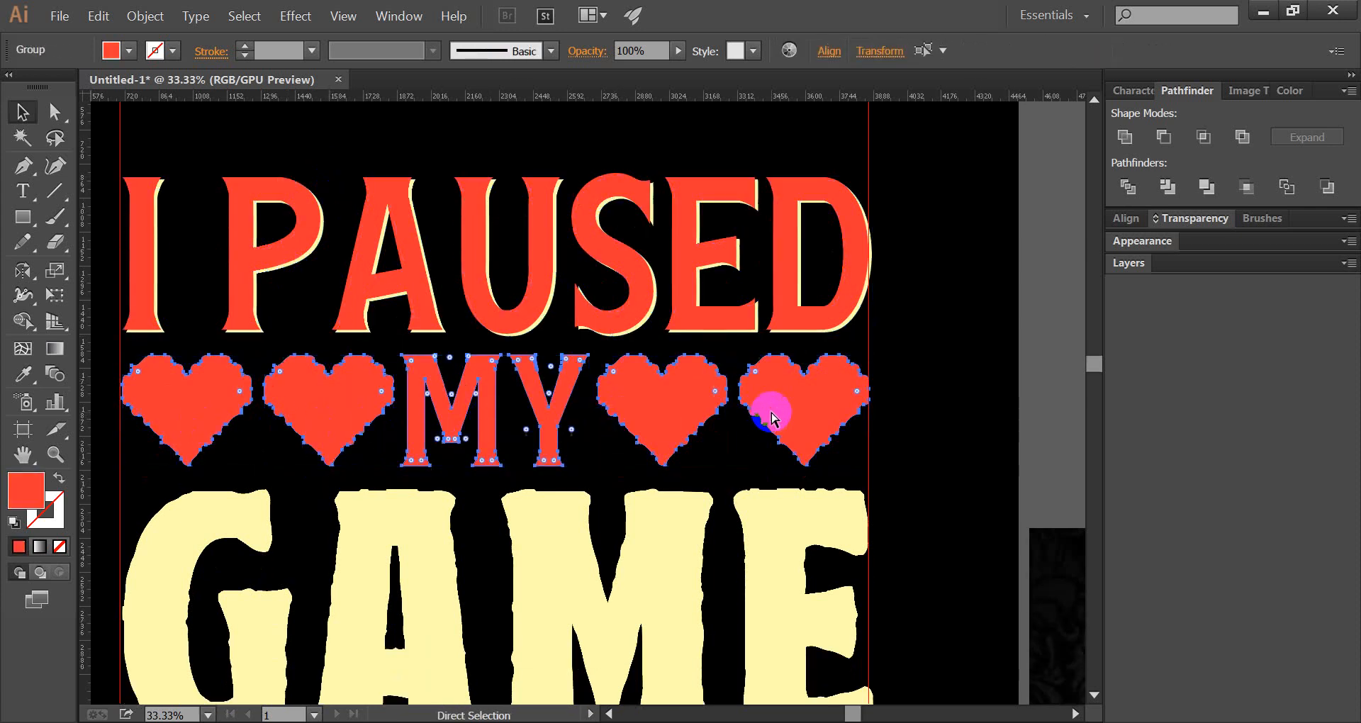
key("ctrl+g")
Add a cream shadow to the hearts and MY group using a copy offset slightly down and right, behind the original
scroll(475, 439, "up", 3)
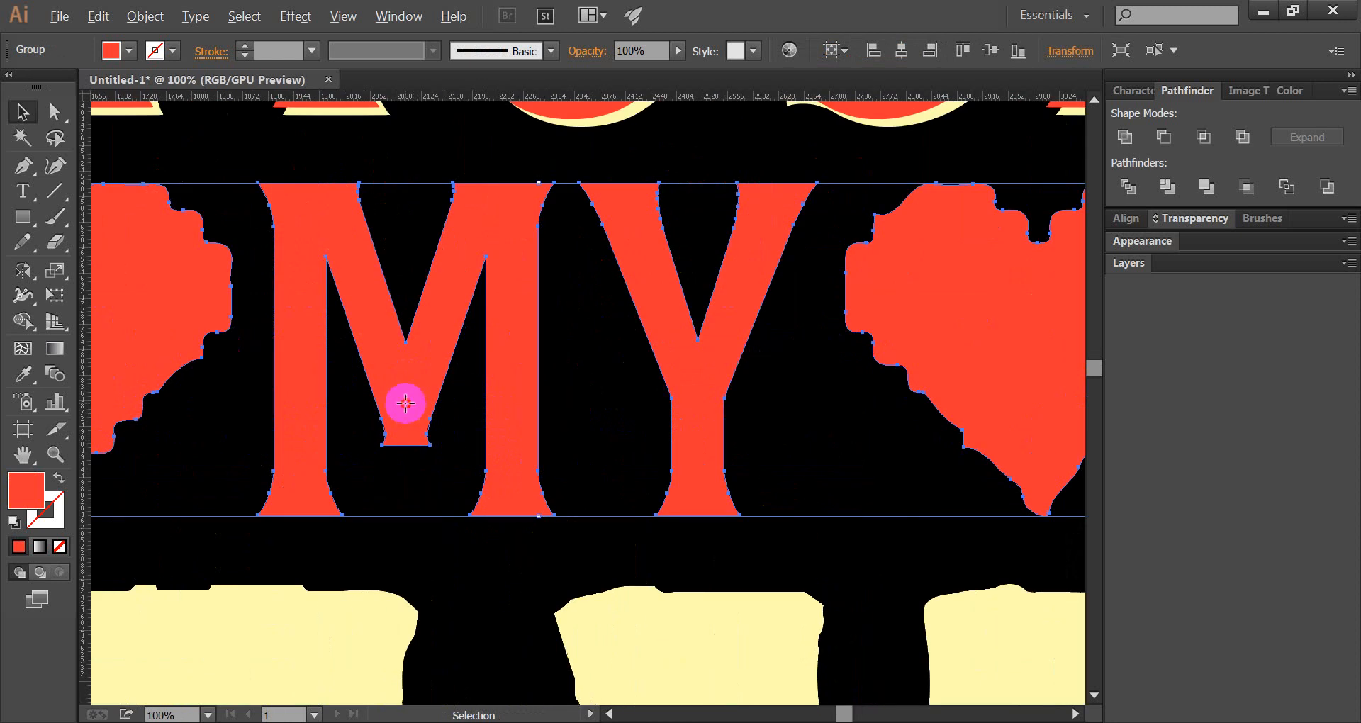
left_click_drag(406, 403, 411, 409)
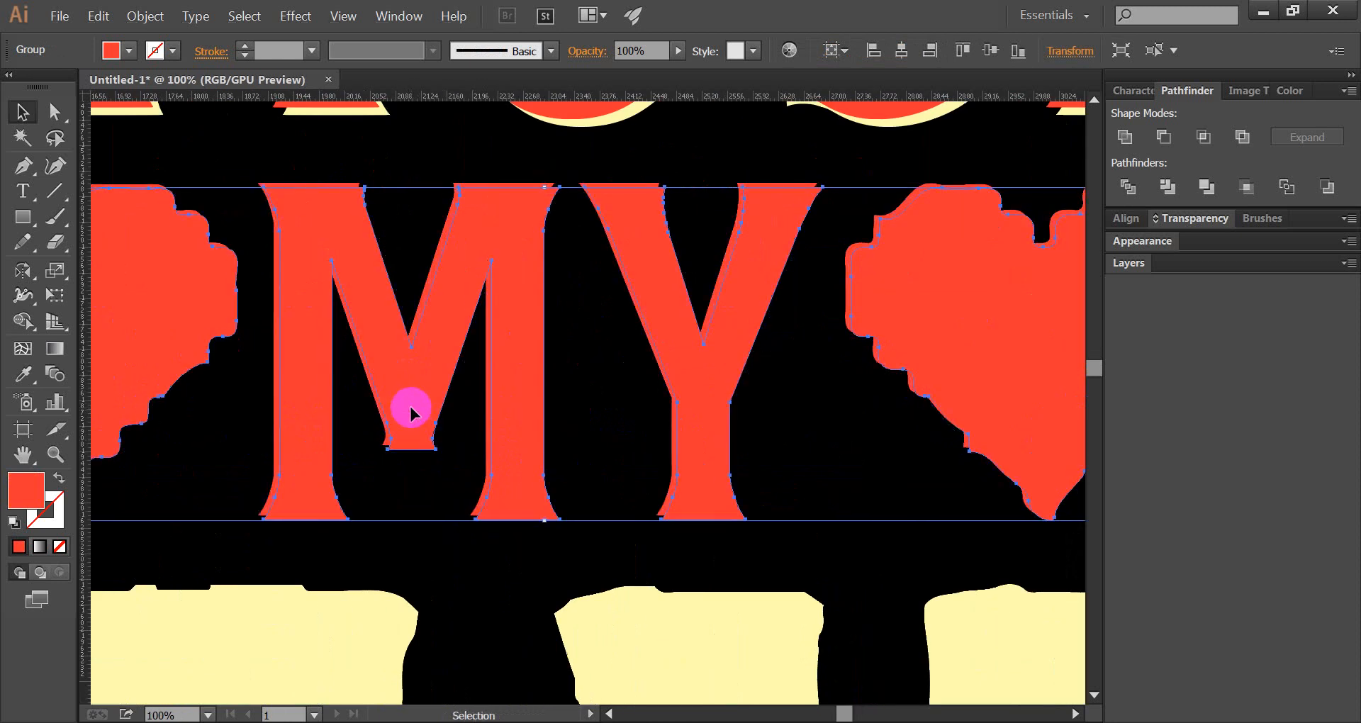
key("ctrl+shift+[")
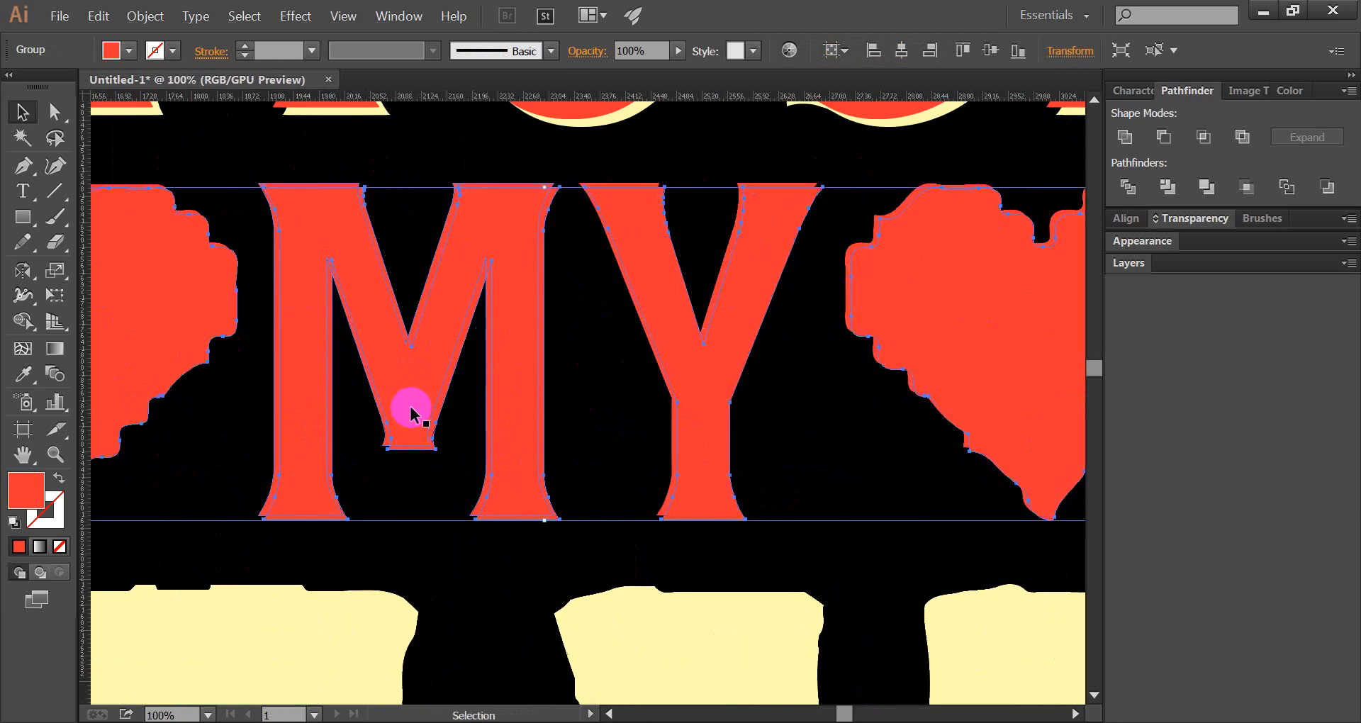
left_click(23, 374)
left_click(248, 666)
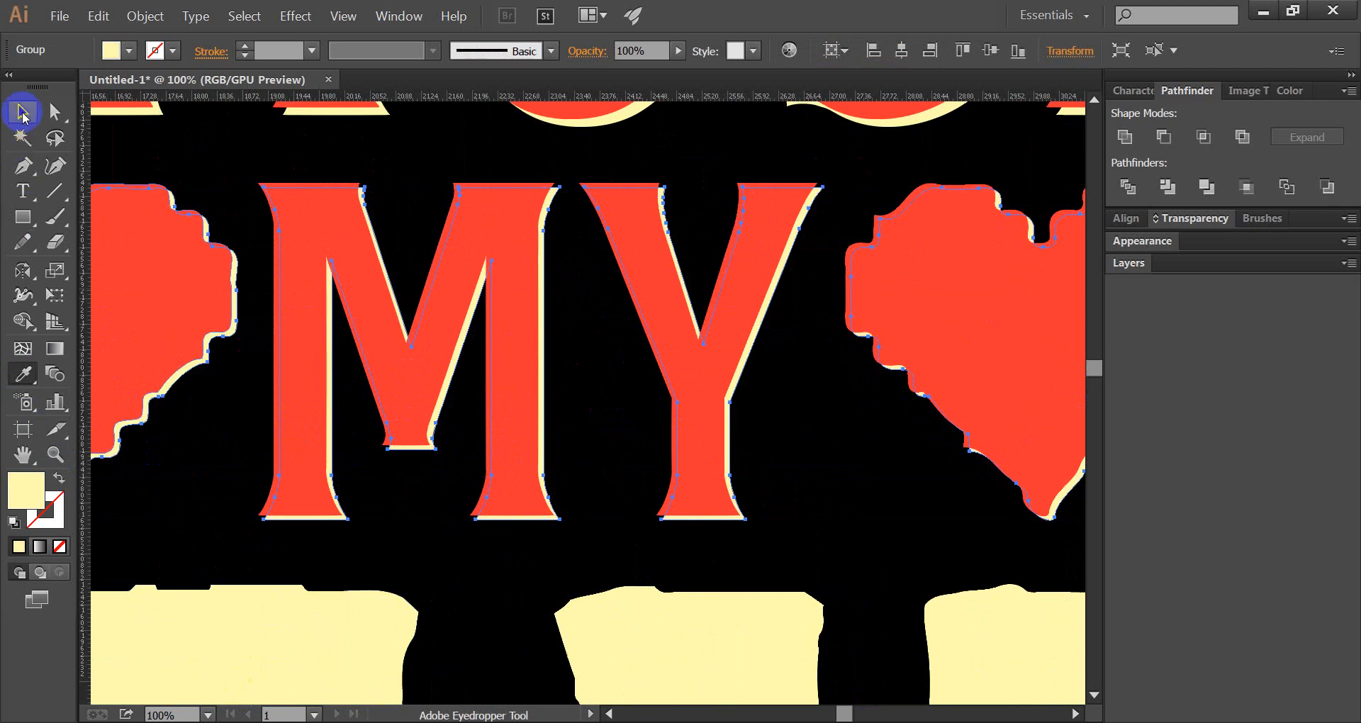
left_click(23, 113)
left_click(207, 168)
Add a red shadow to the GAME lettering using a copy offset slightly down and right, behind the original
scroll(225, 257, "down", 2)
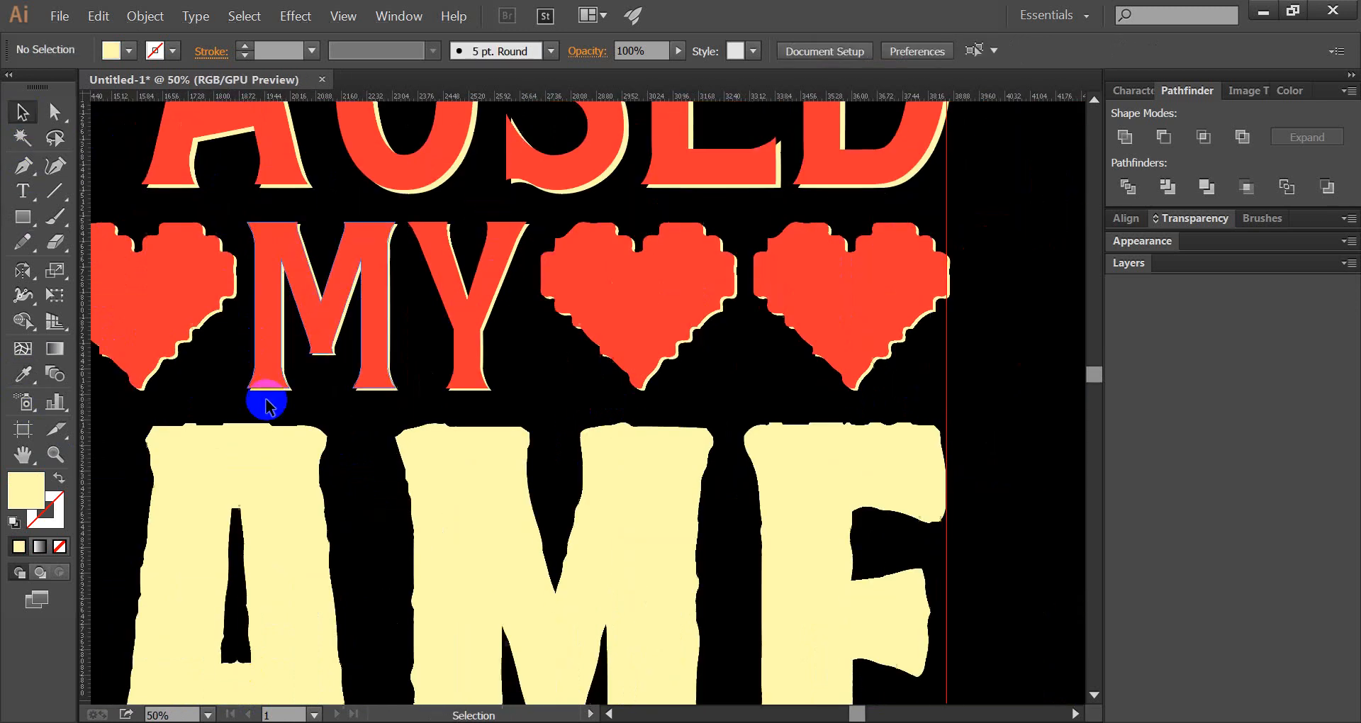
scroll(266, 400, "down", 1)
scroll(277, 453, "down", 2)
scroll(276, 451, "up", 1)
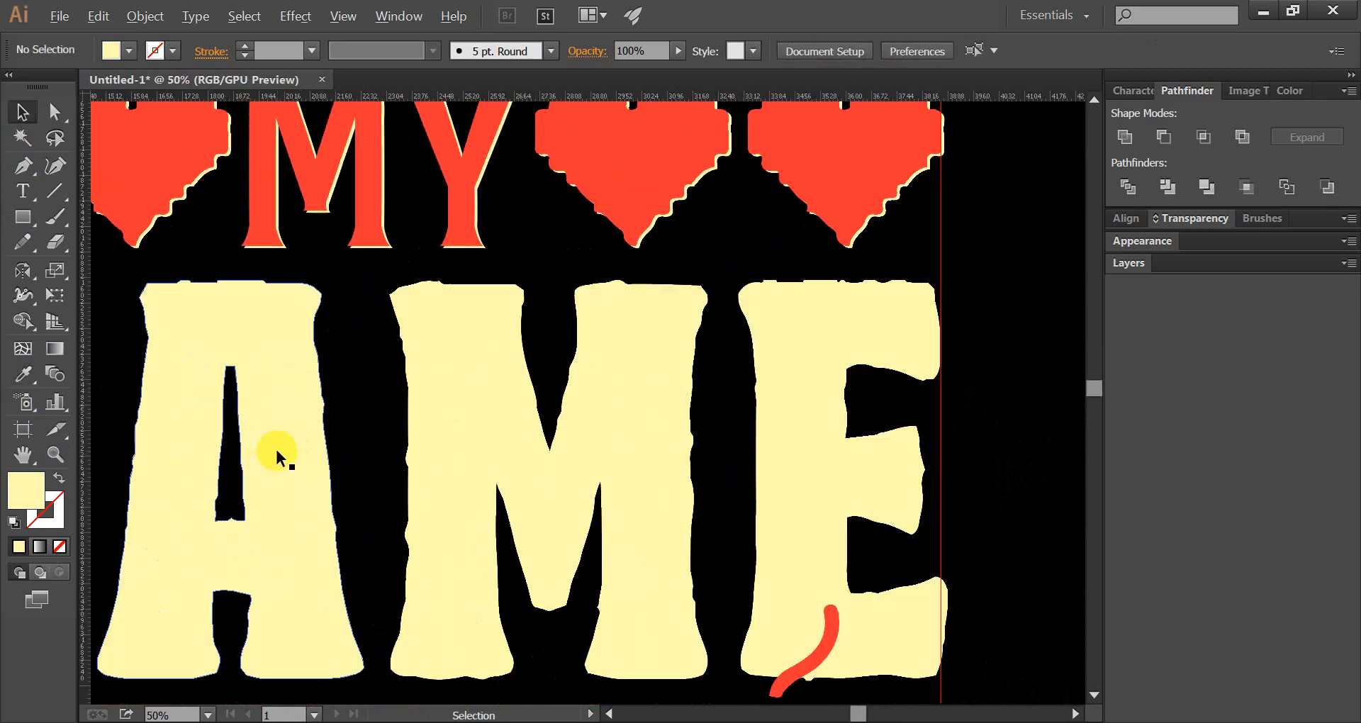
left_click_drag(276, 451, 287, 458)
key("ctrl+shift+[")
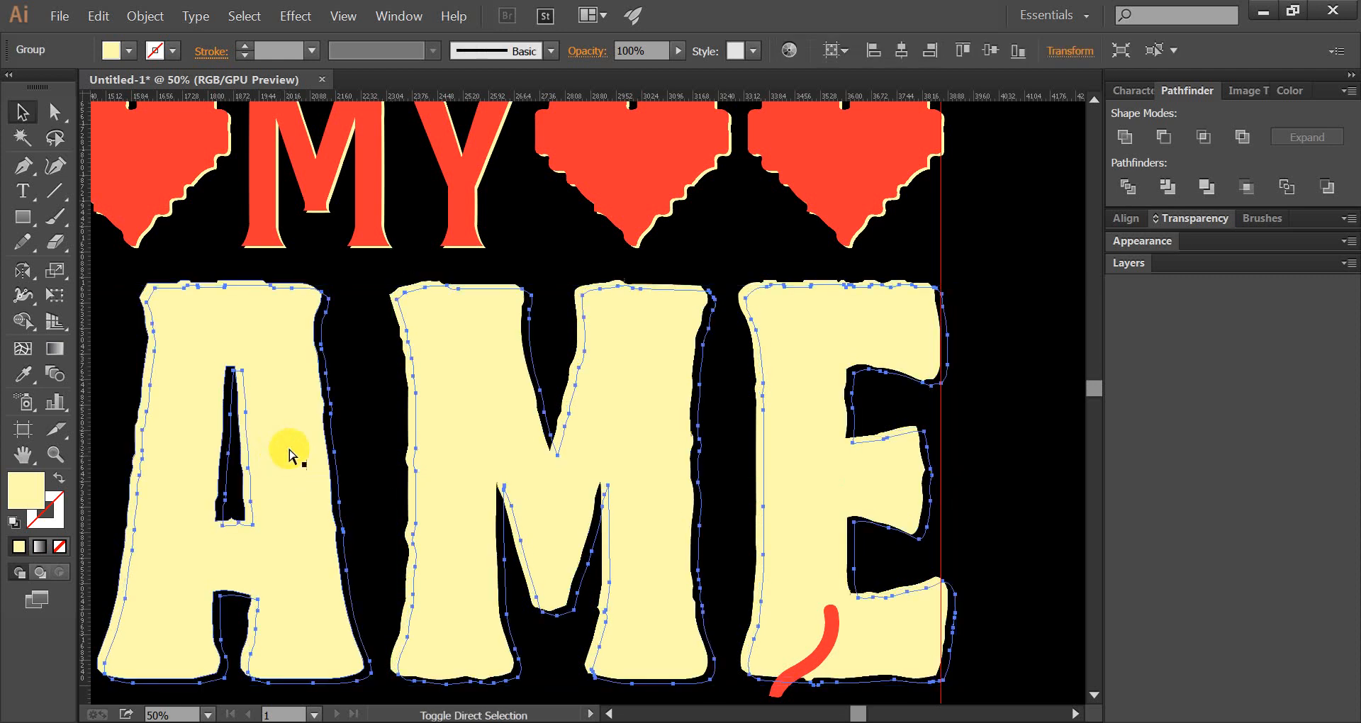
key("ctrl+]")
left_click(23, 373)
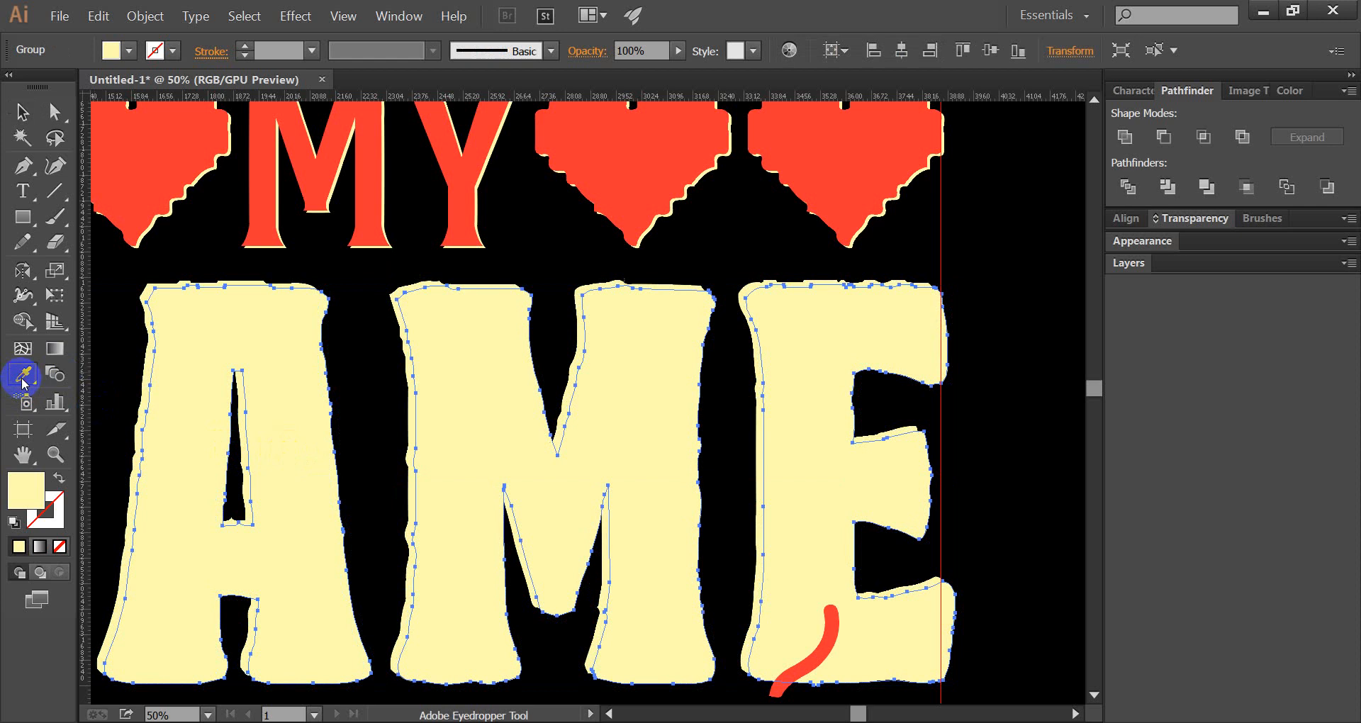
left_click(157, 186)
left_click(21, 111)
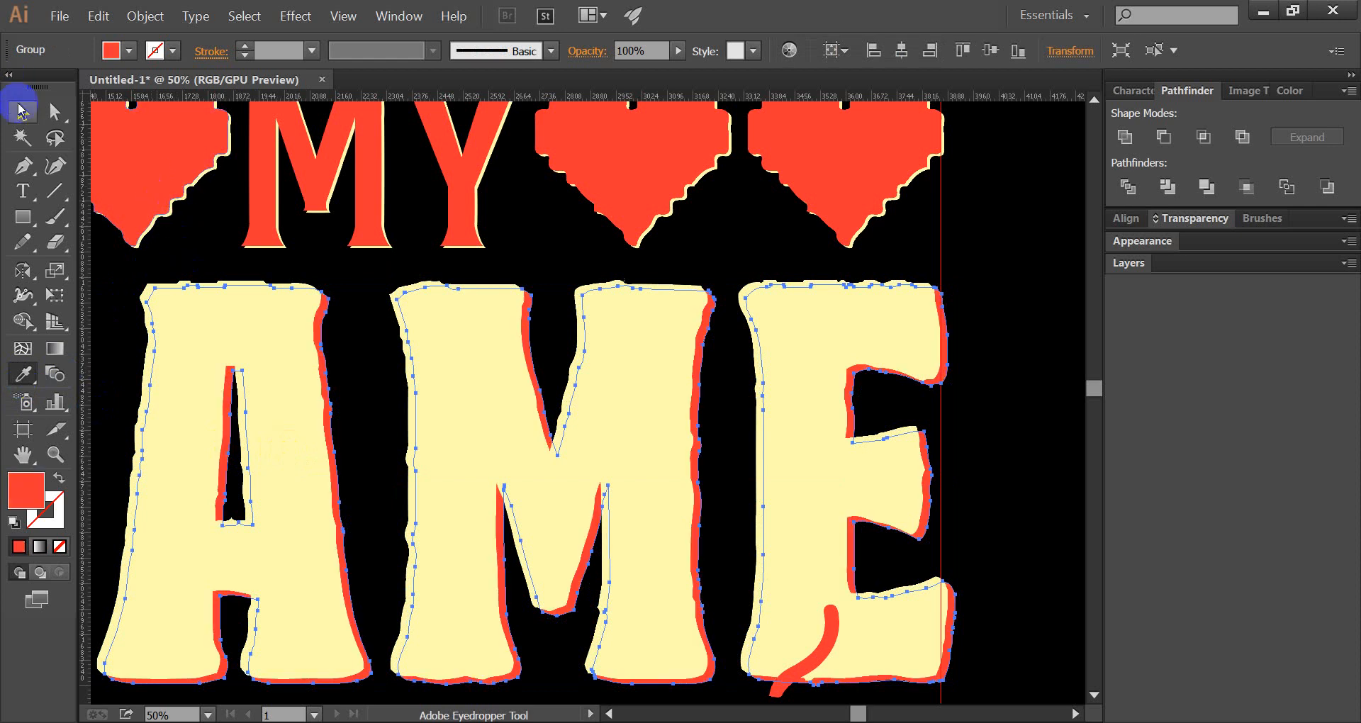
Add a cream shadow to the controllers and TO BE lettering using a copy offset slightly down and right, behind the originals
scroll(586, 384, "down", 1)
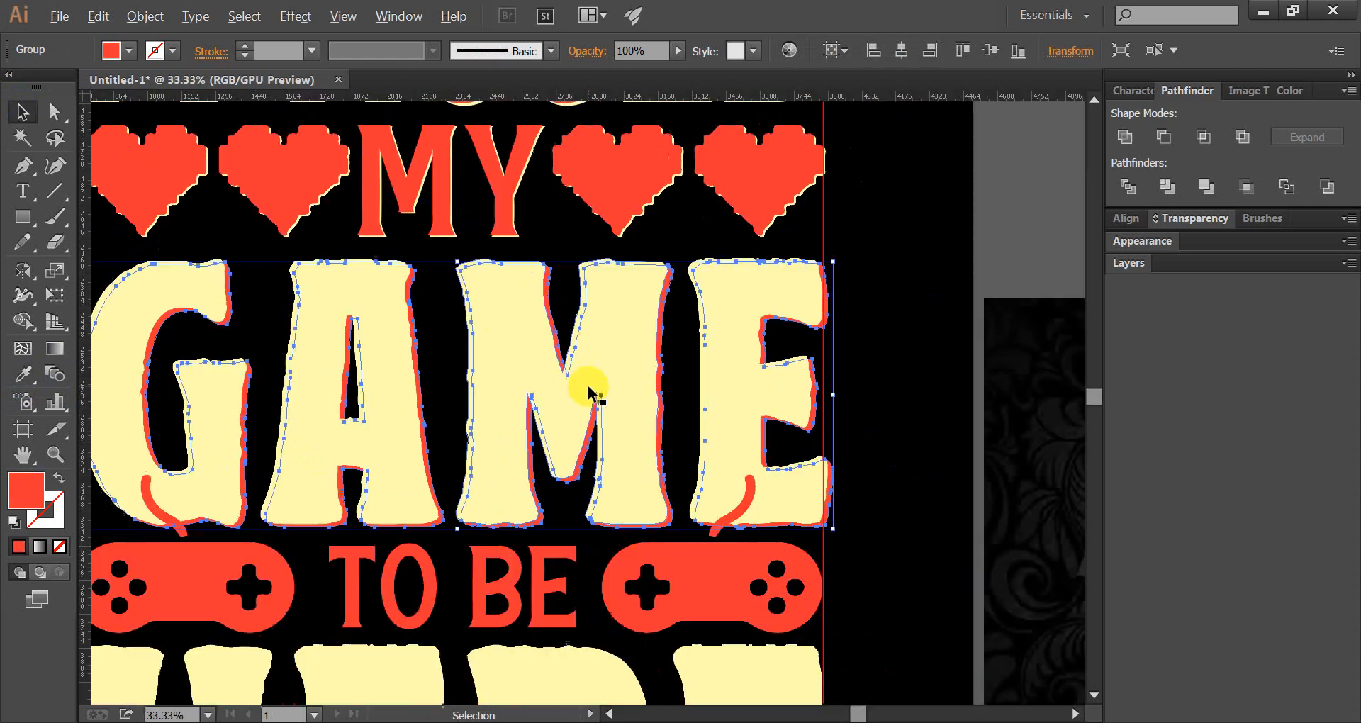
scroll(521, 461, "down", 3)
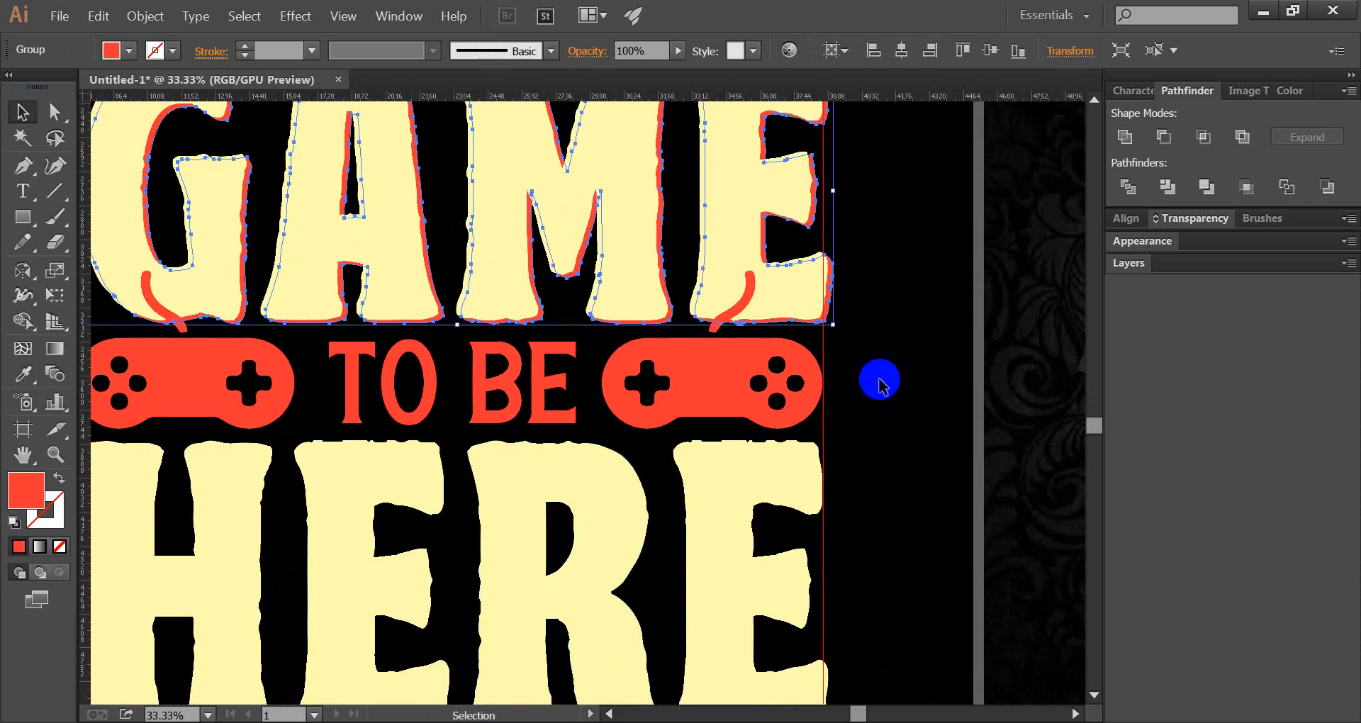
left_click_drag(859, 361, 207, 400)
scroll(197, 400, "up", 1)
scroll(197, 401, "up", 2)
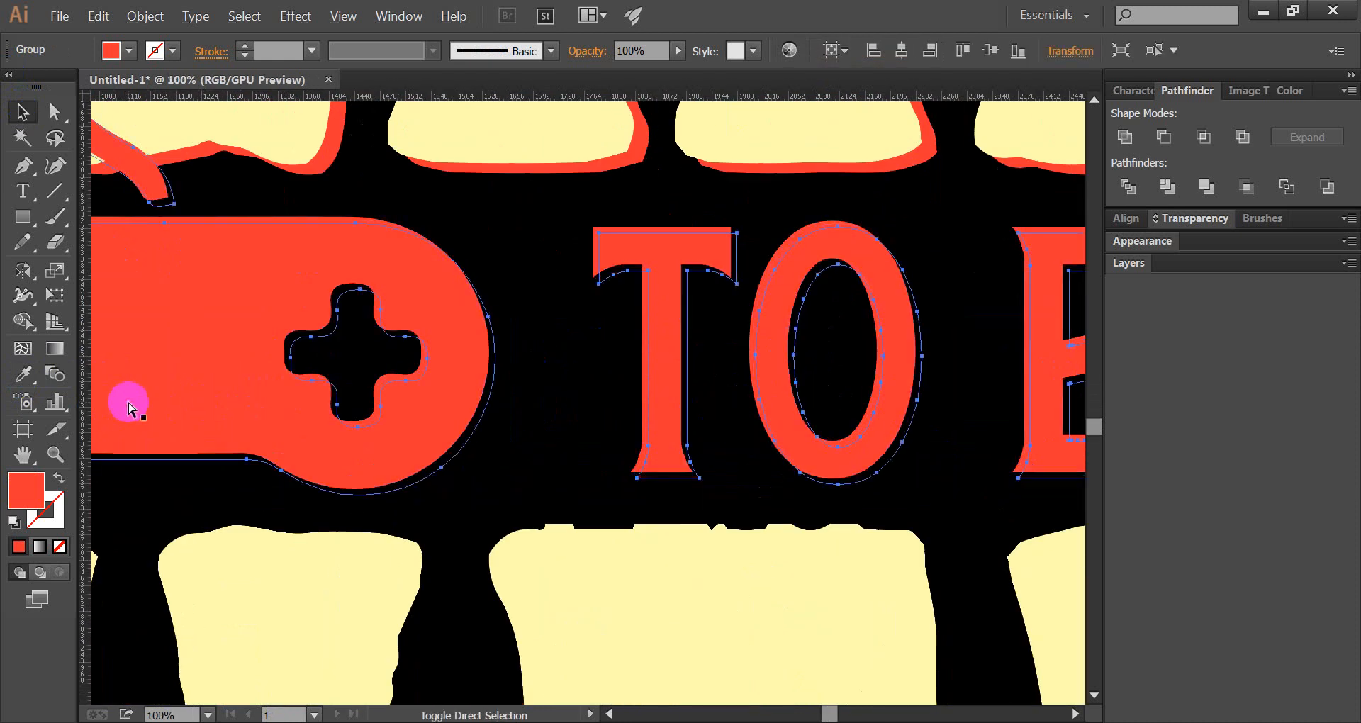
left_click(22, 376)
left_click(219, 117)
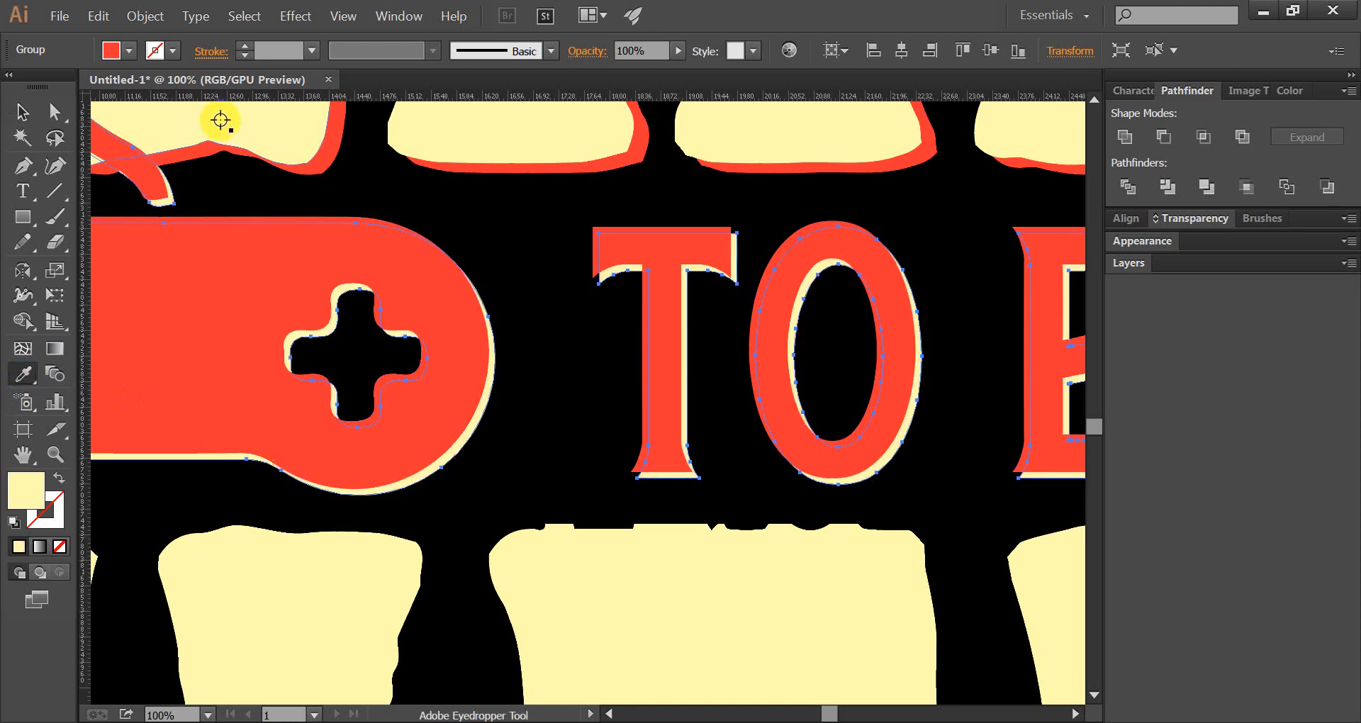
left_click(34, 112)
Add a red shadow to the HERE lettering using a copy offset slightly down and right, behind the original
scroll(303, 341, "down", 3)
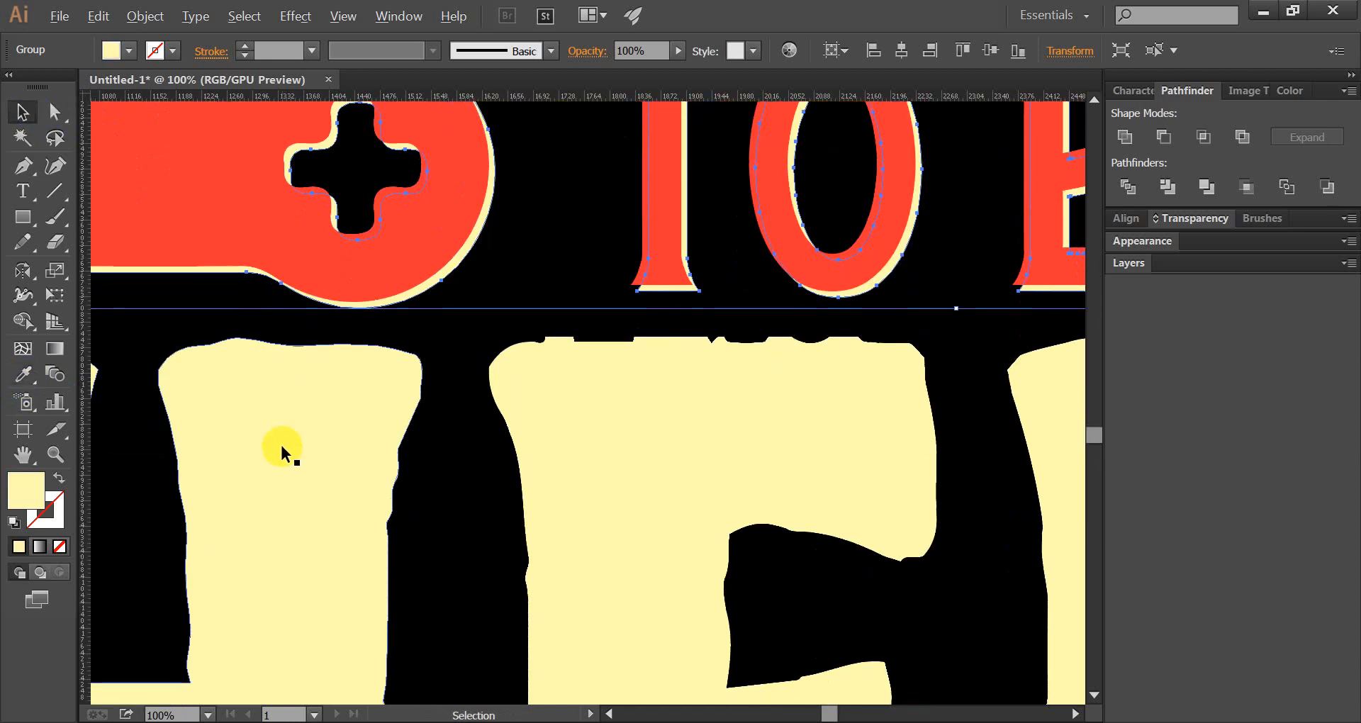
scroll(279, 450, "down", 1)
left_click(280, 452)
scroll(279, 448, "down", 5)
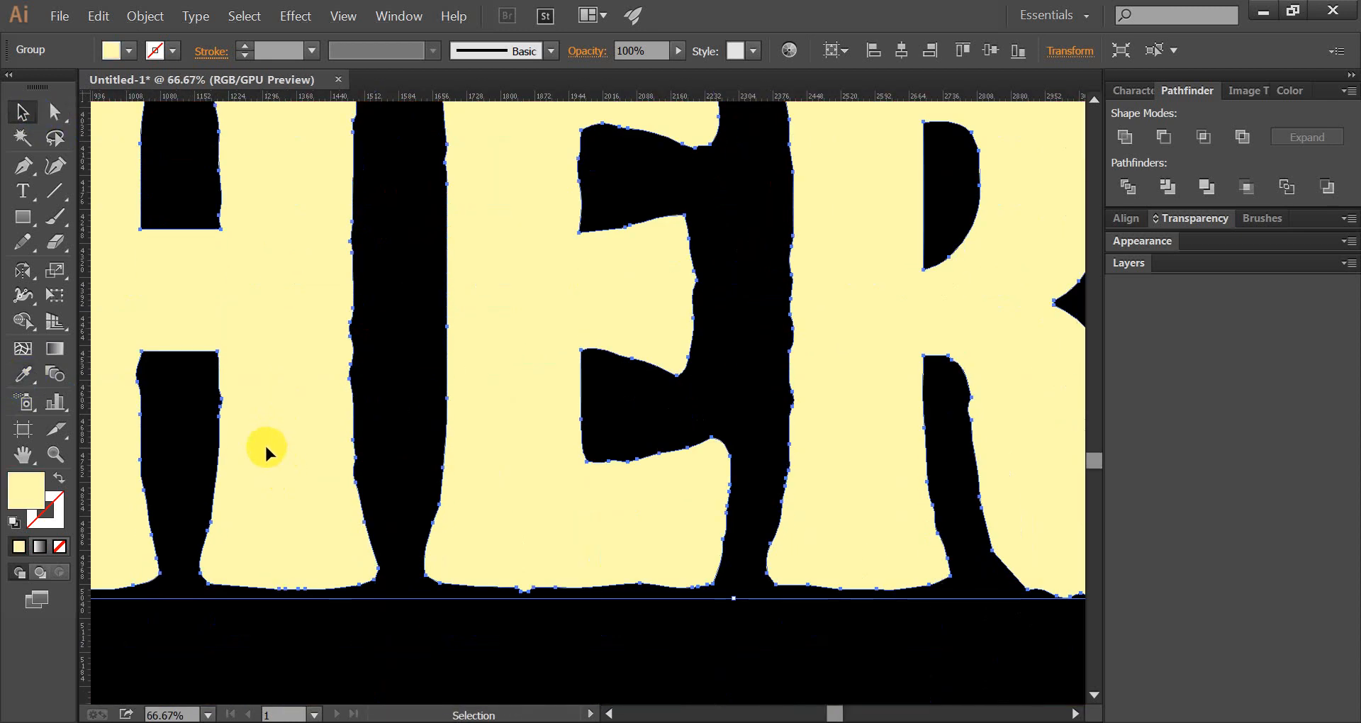
left_click_drag(266, 447, 274, 453)
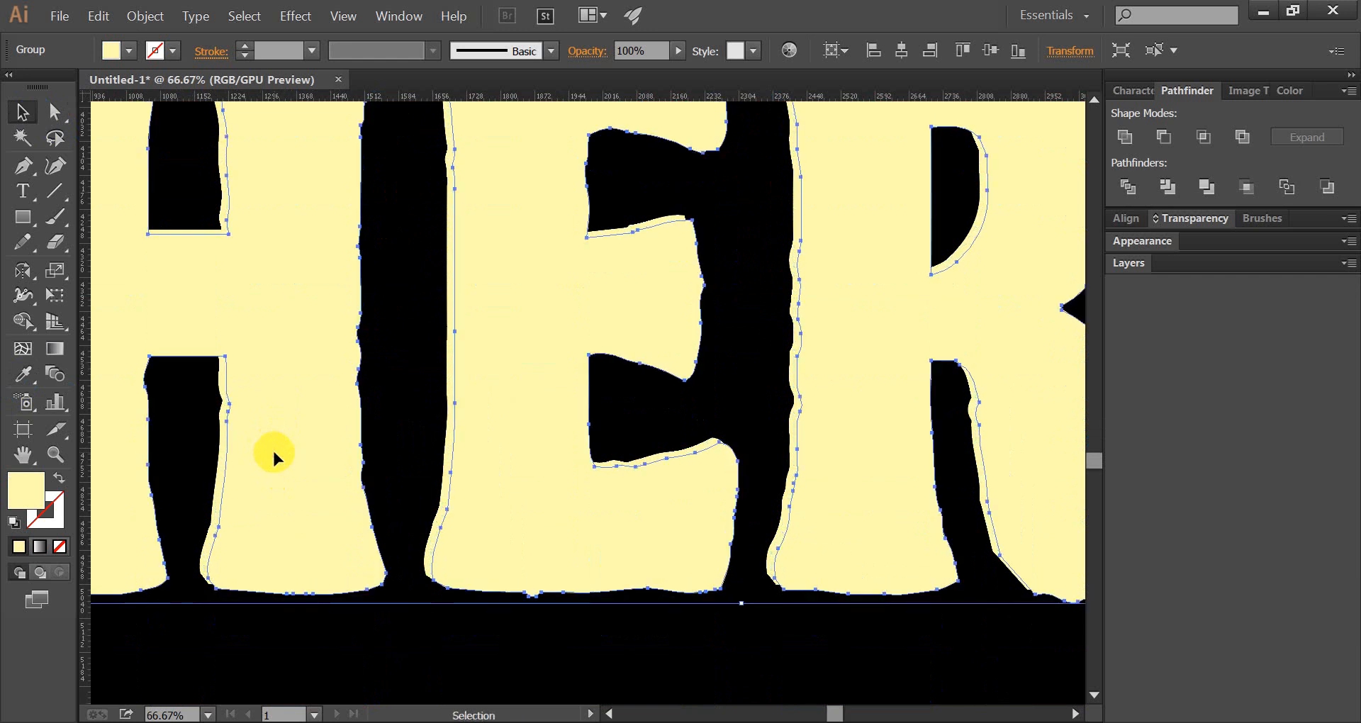
left_click(36, 374)
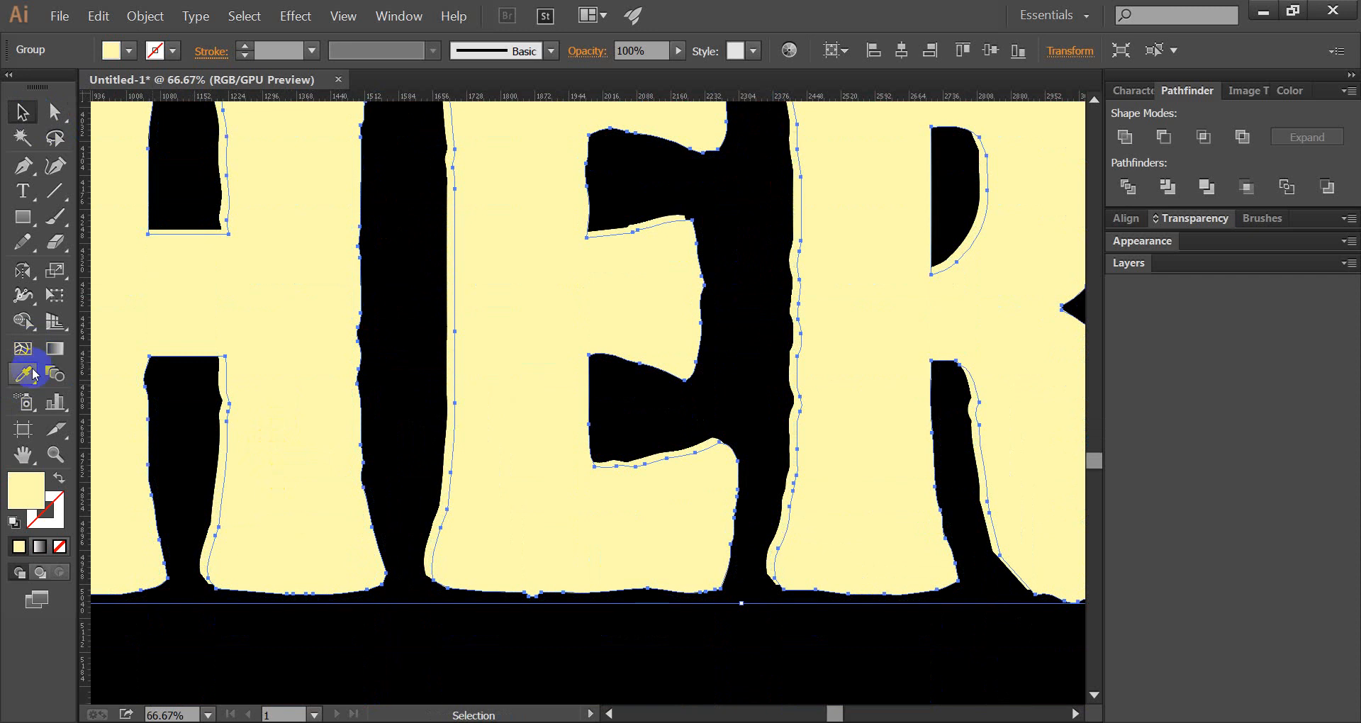
scroll(410, 373, "down", 3)
left_click(350, 304)
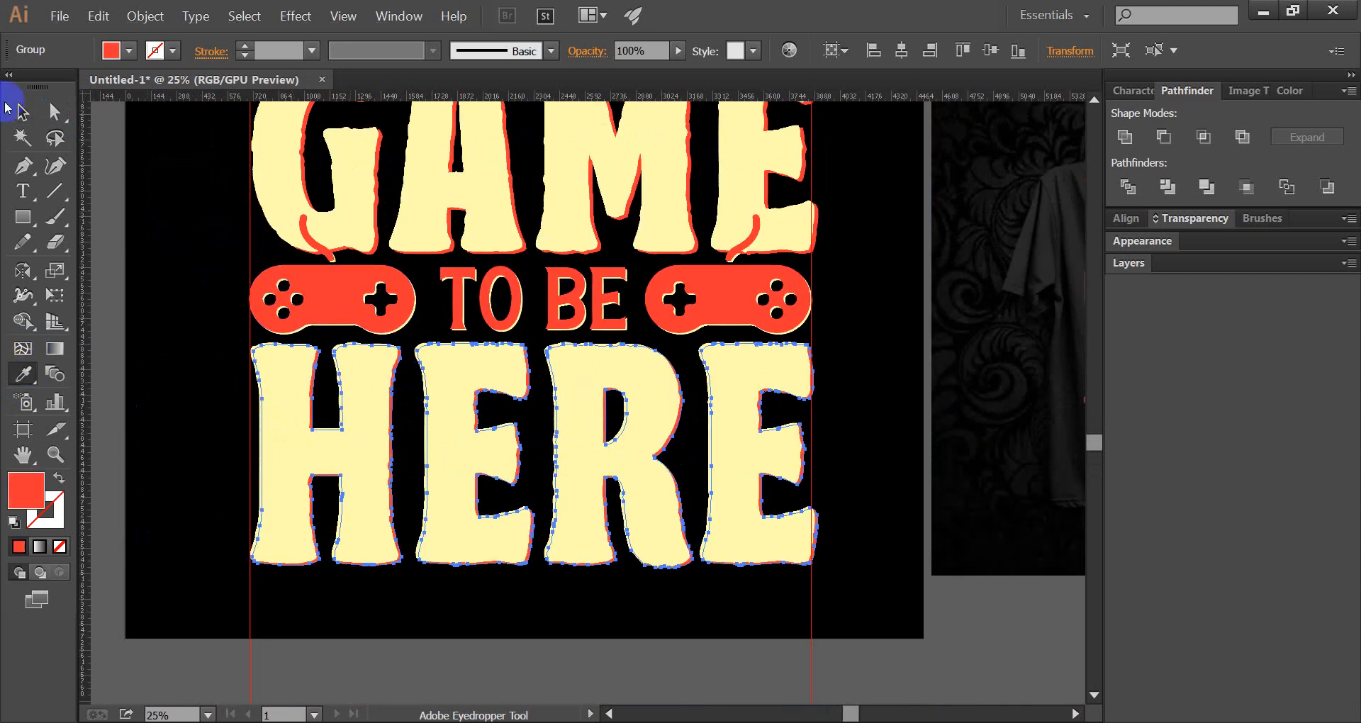
left_click(22, 112)
left_click(170, 249)
Shift the red HERE shadow about 3 px right and 4 px down to thicken its visible edge
scroll(319, 383, "down", 1)
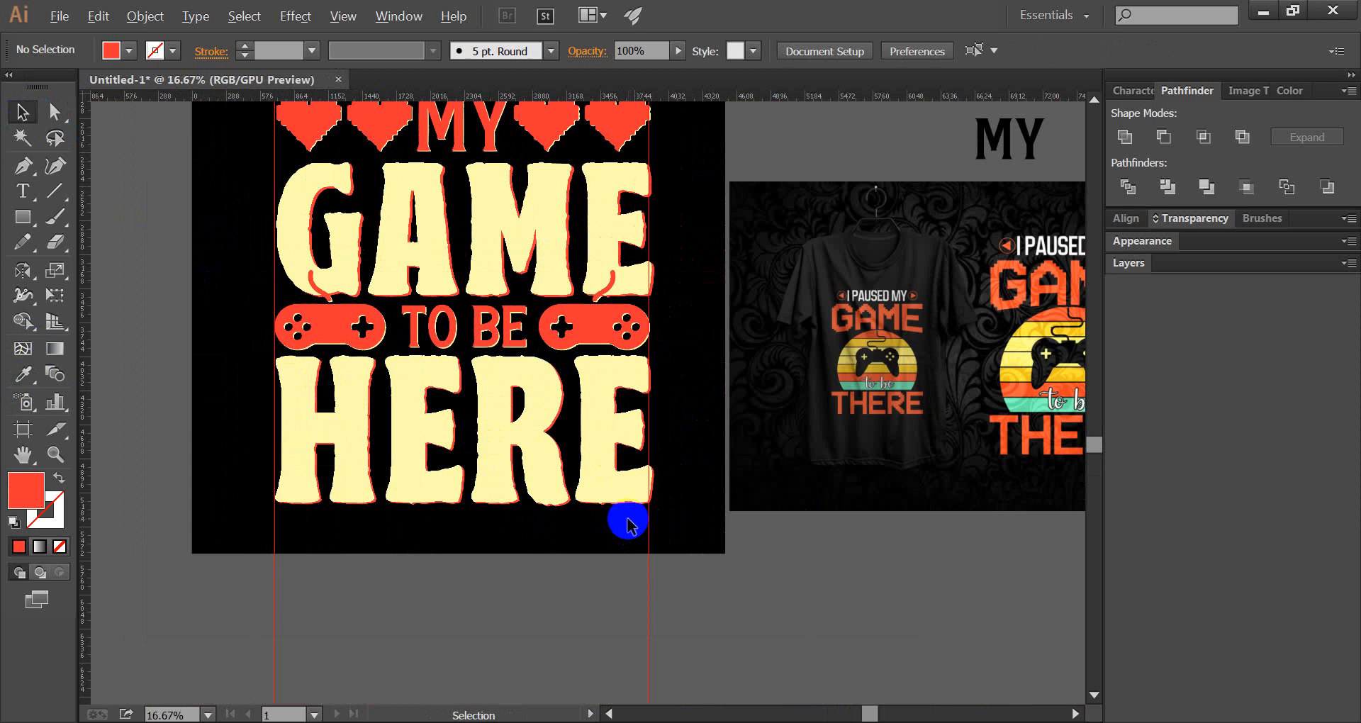
scroll(627, 524, "up", 4)
left_click(711, 458)
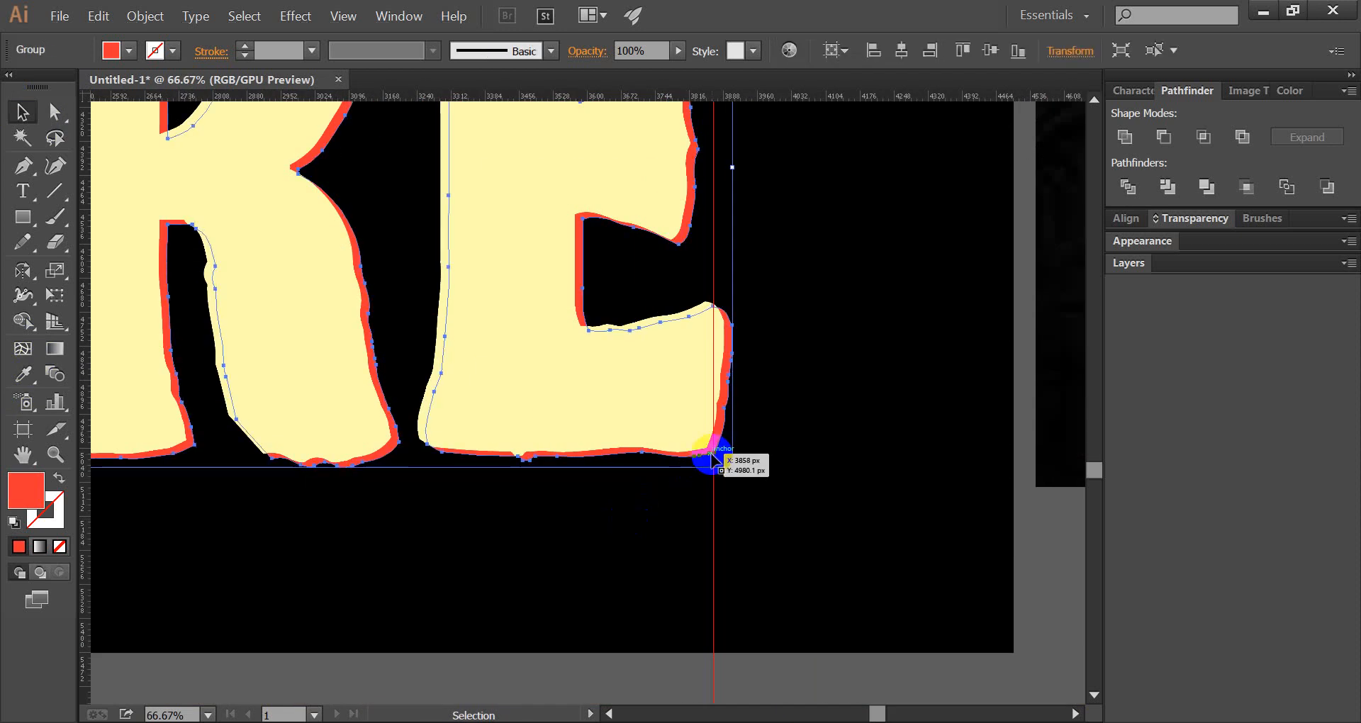
left_click_drag(711, 459, 713, 460)
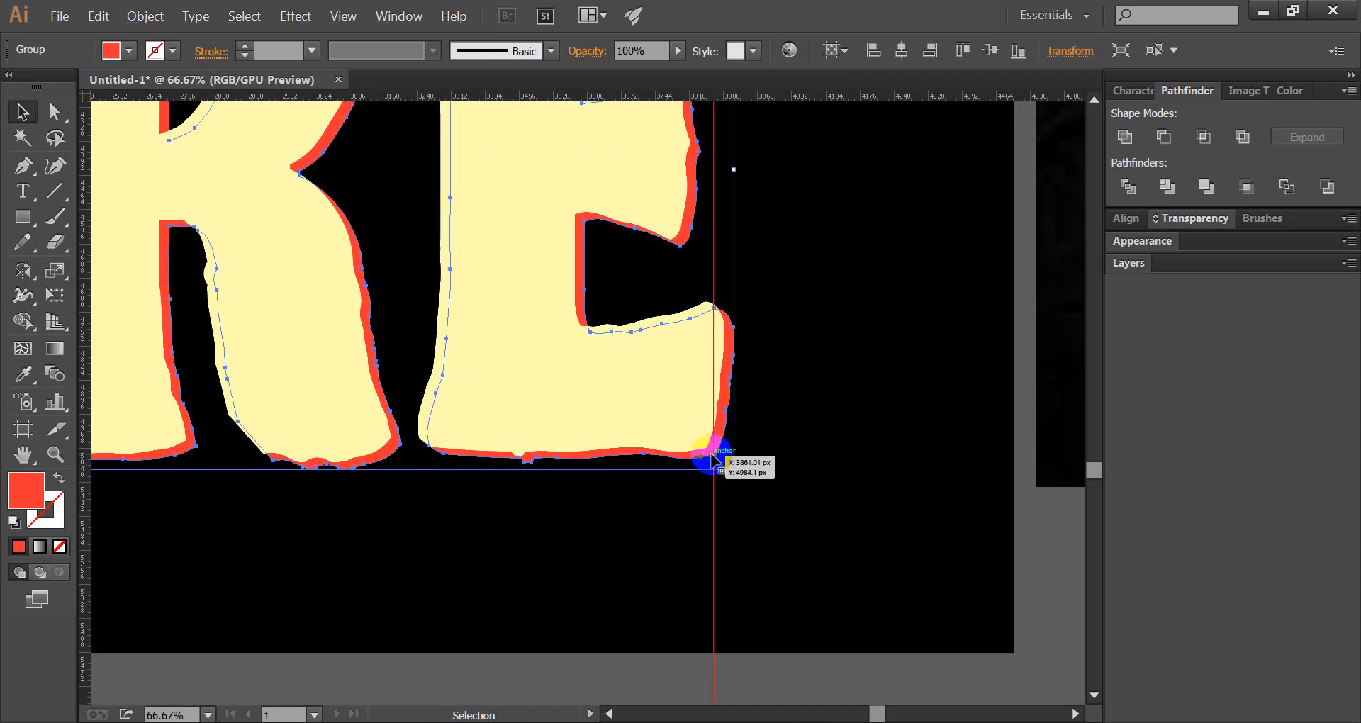
left_click(796, 495)
scroll(796, 496, "down", 4)
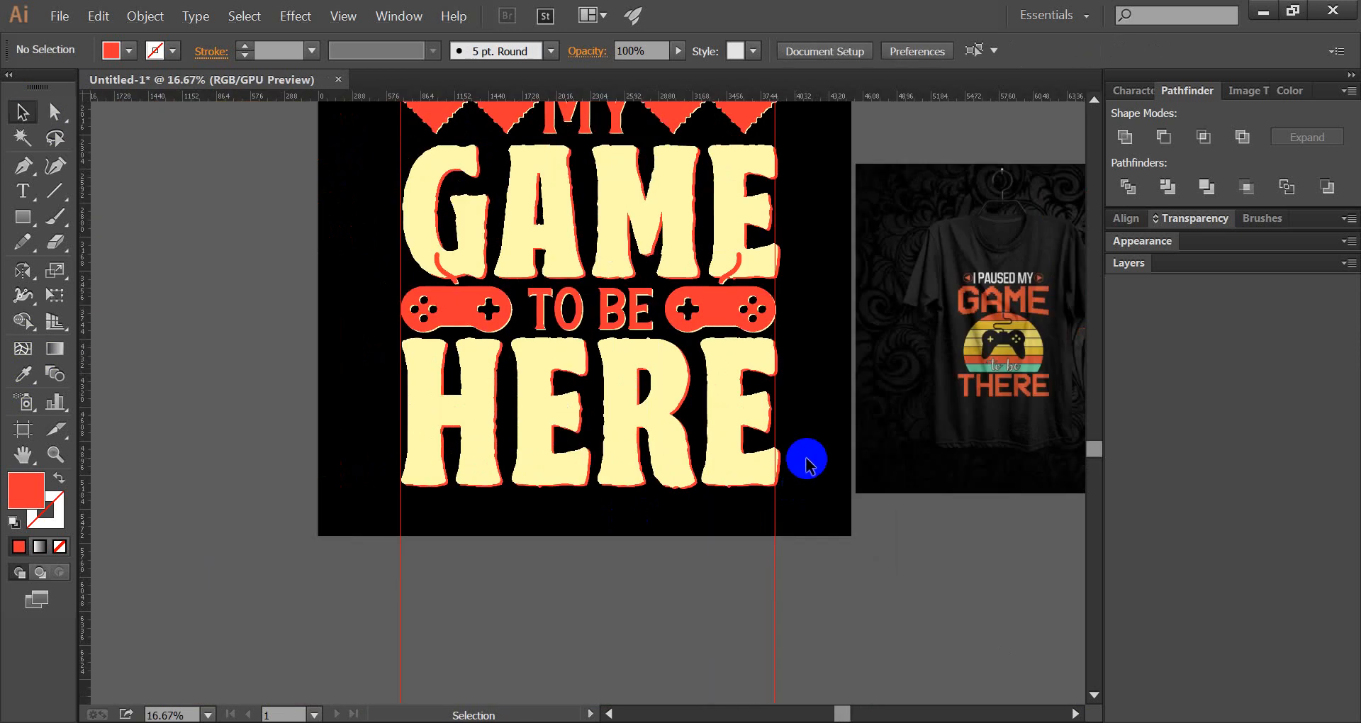
left_click_drag(818, 387, 777, 398)
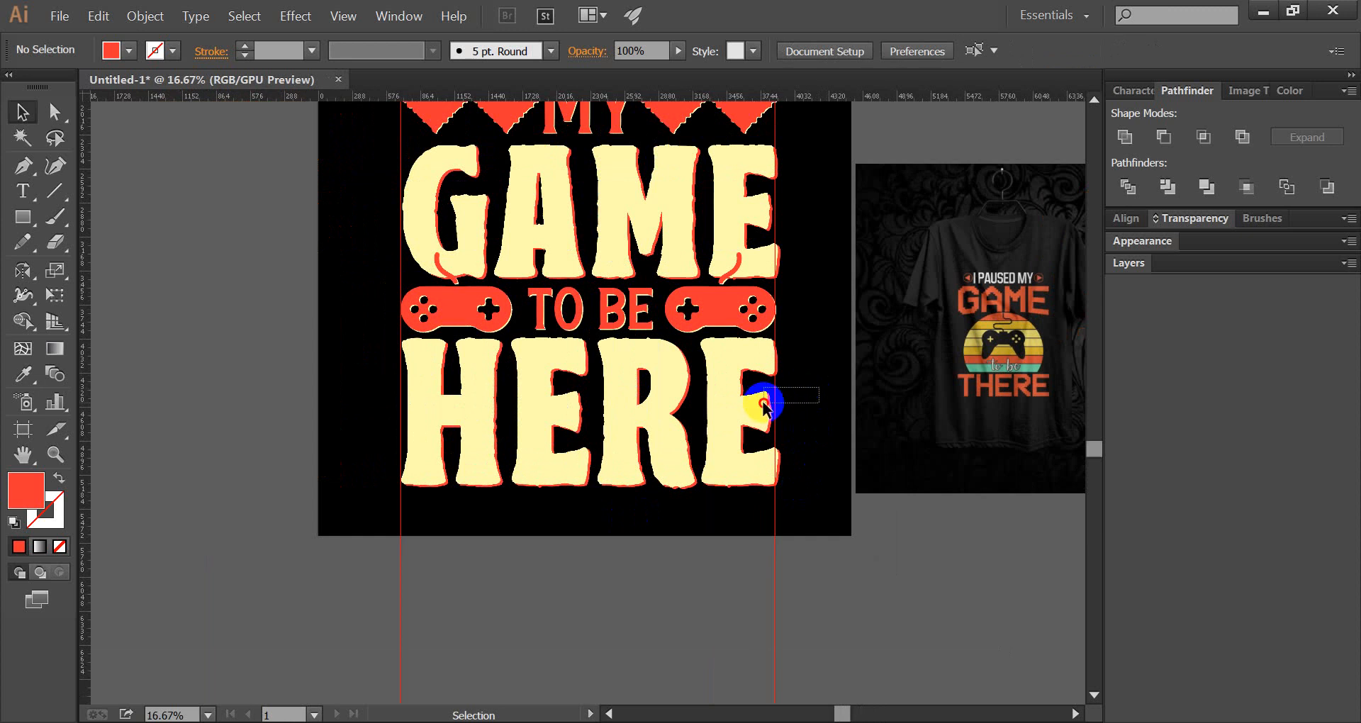
scroll(795, 390, "up", 3)
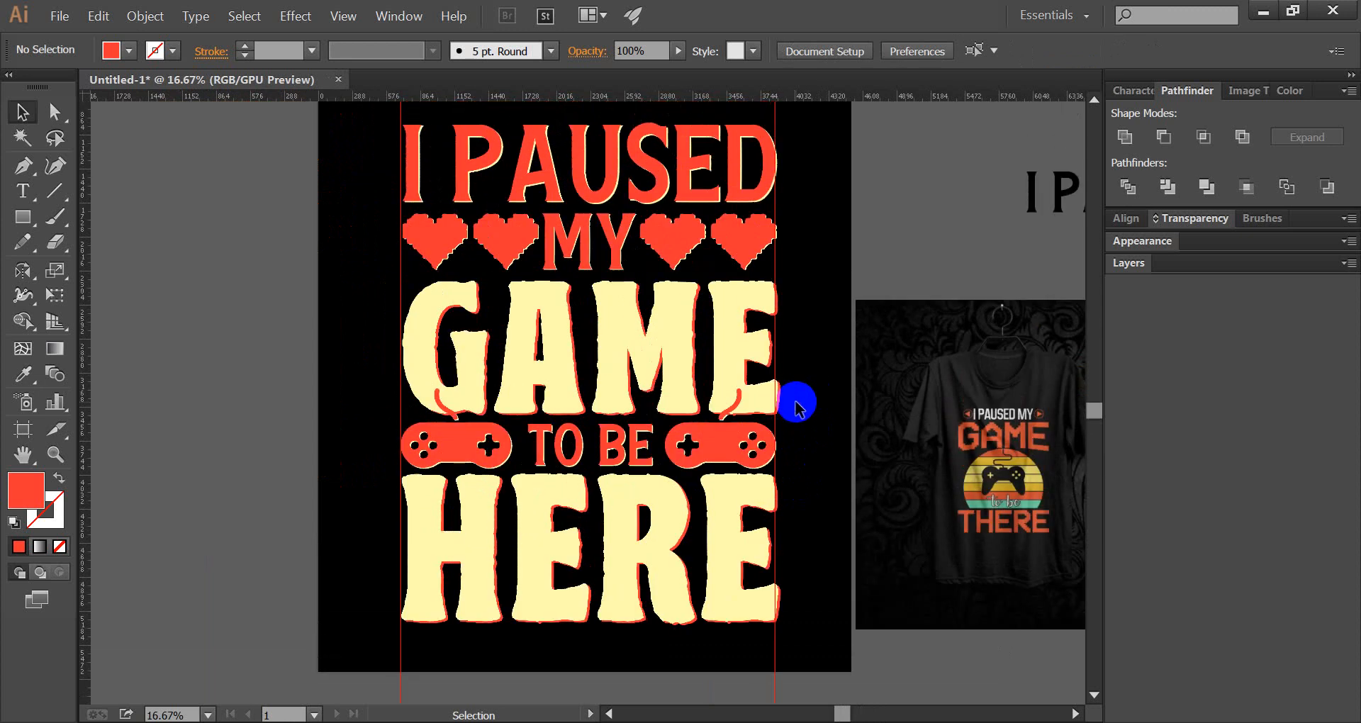
scroll(796, 496, "down", 2)
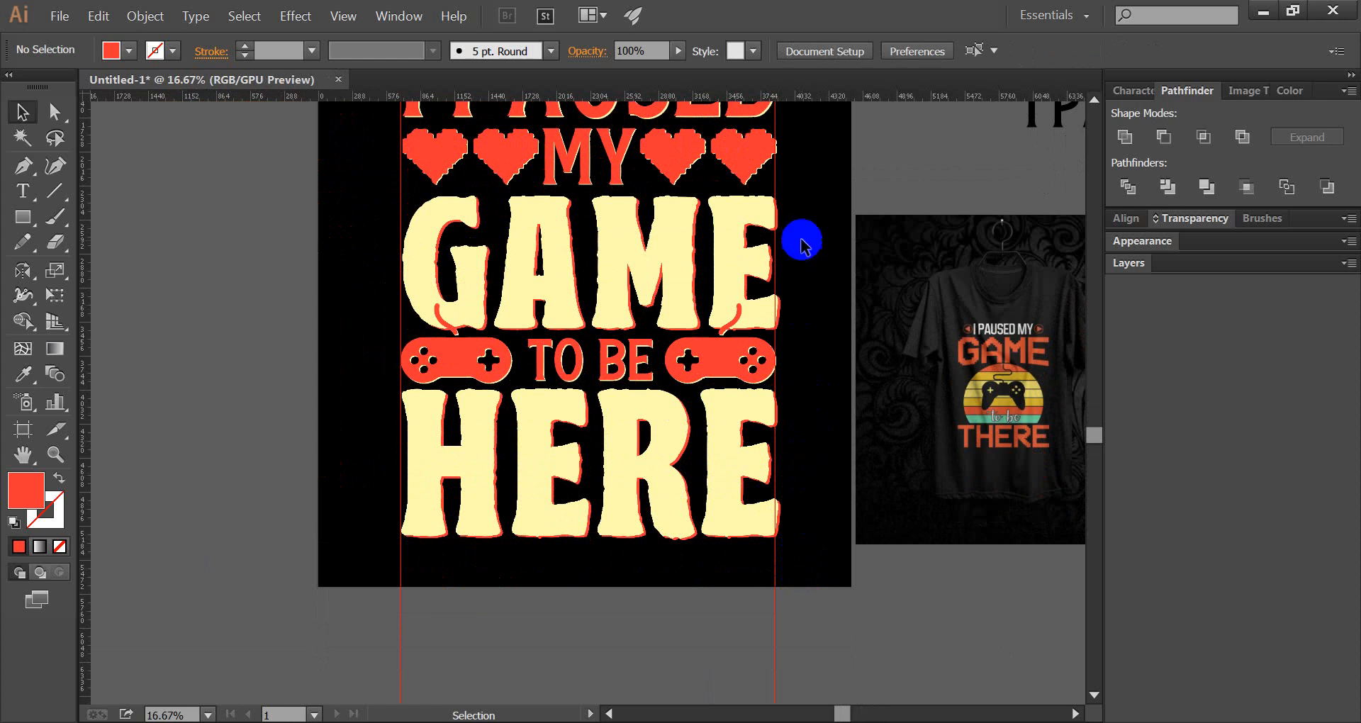
Narrow the GAME lettering together with its red shadow so the right edge meets the right vertical guide
left_click(756, 264)
left_click(784, 267)
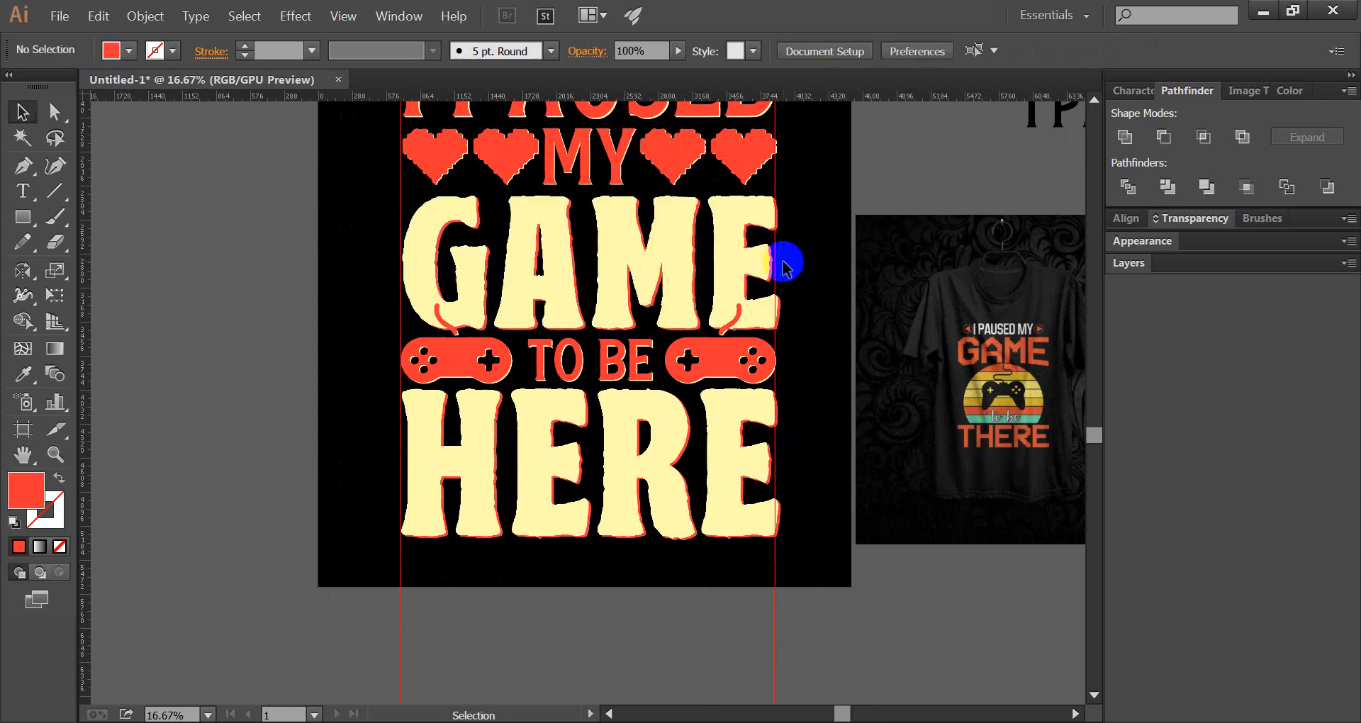
left_click(757, 266)
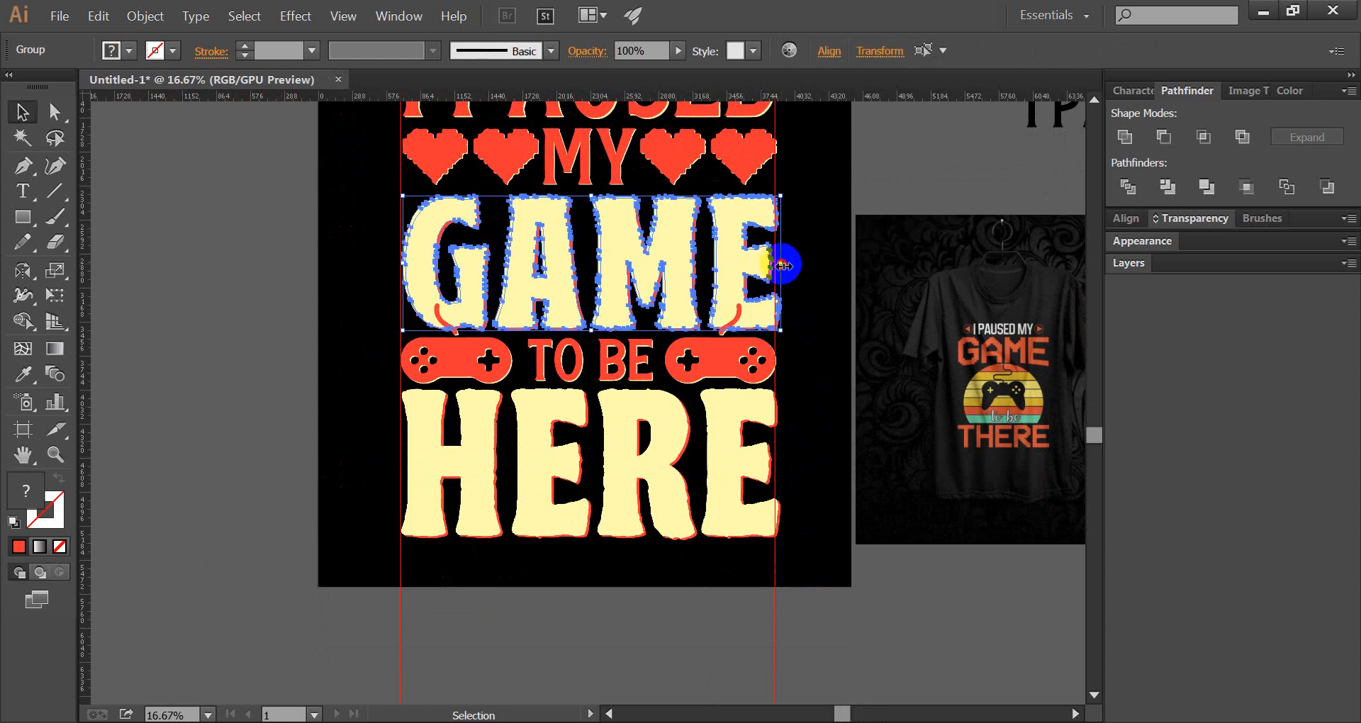
left_click_drag(780, 266, 781, 265)
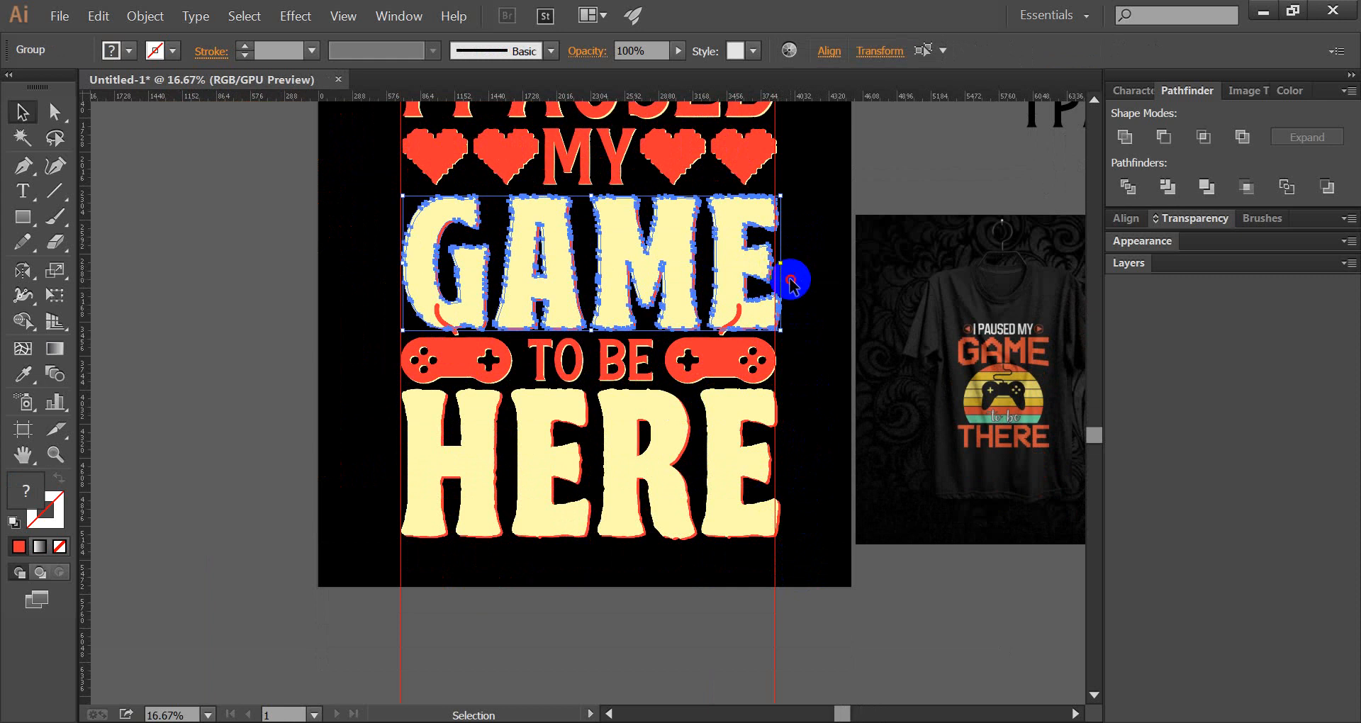
left_click(792, 287)
scroll(787, 282, "up", 1)
left_click(722, 237)
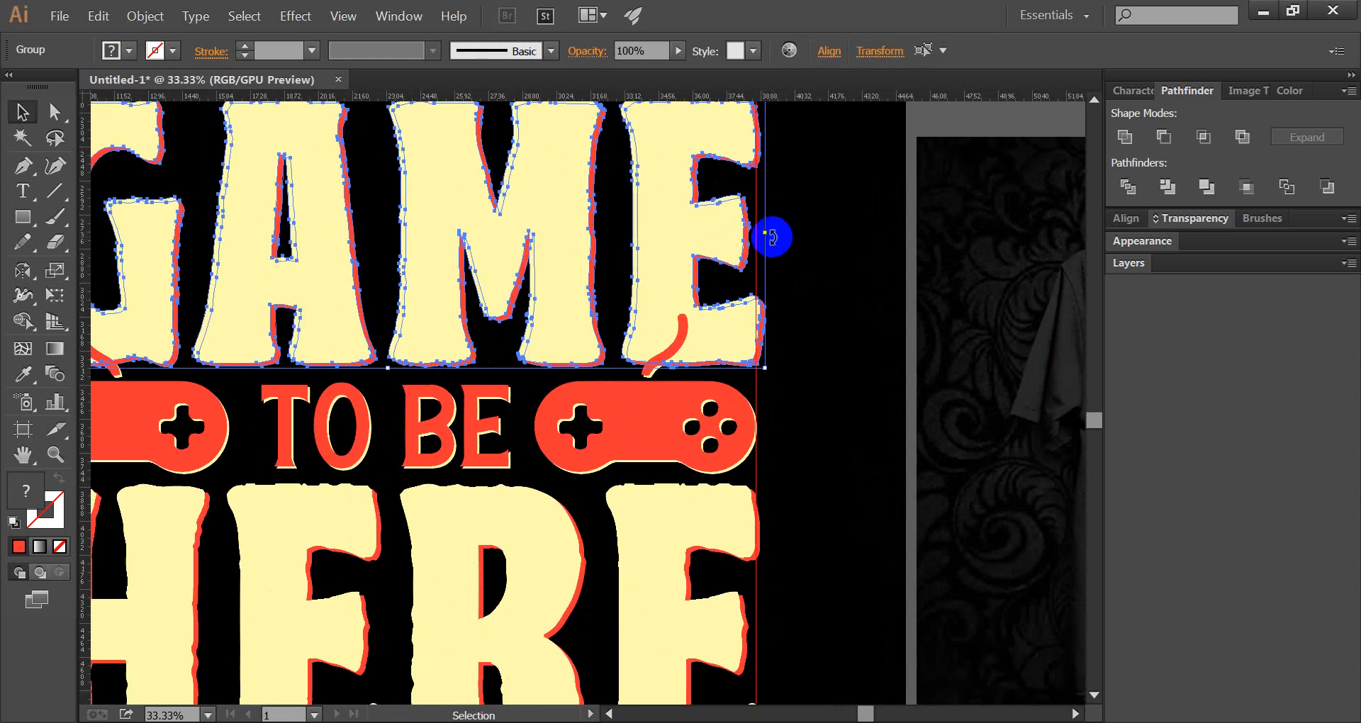
left_click_drag(768, 235, 758, 235)
left_click(801, 477)
Narrow the HERE lettering together with its red shadow so the right edge meets the right vertical guide
scroll(798, 443, "down", 2)
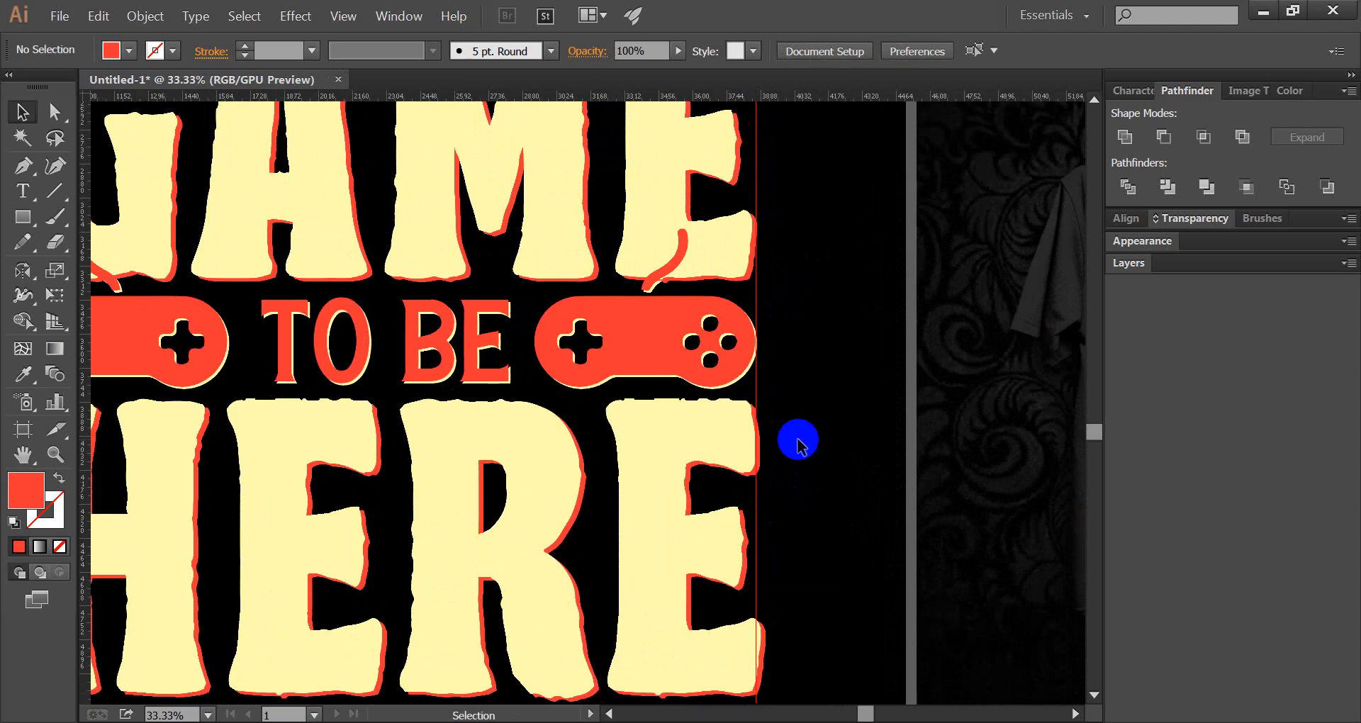
left_click_drag(751, 473, 753, 475)
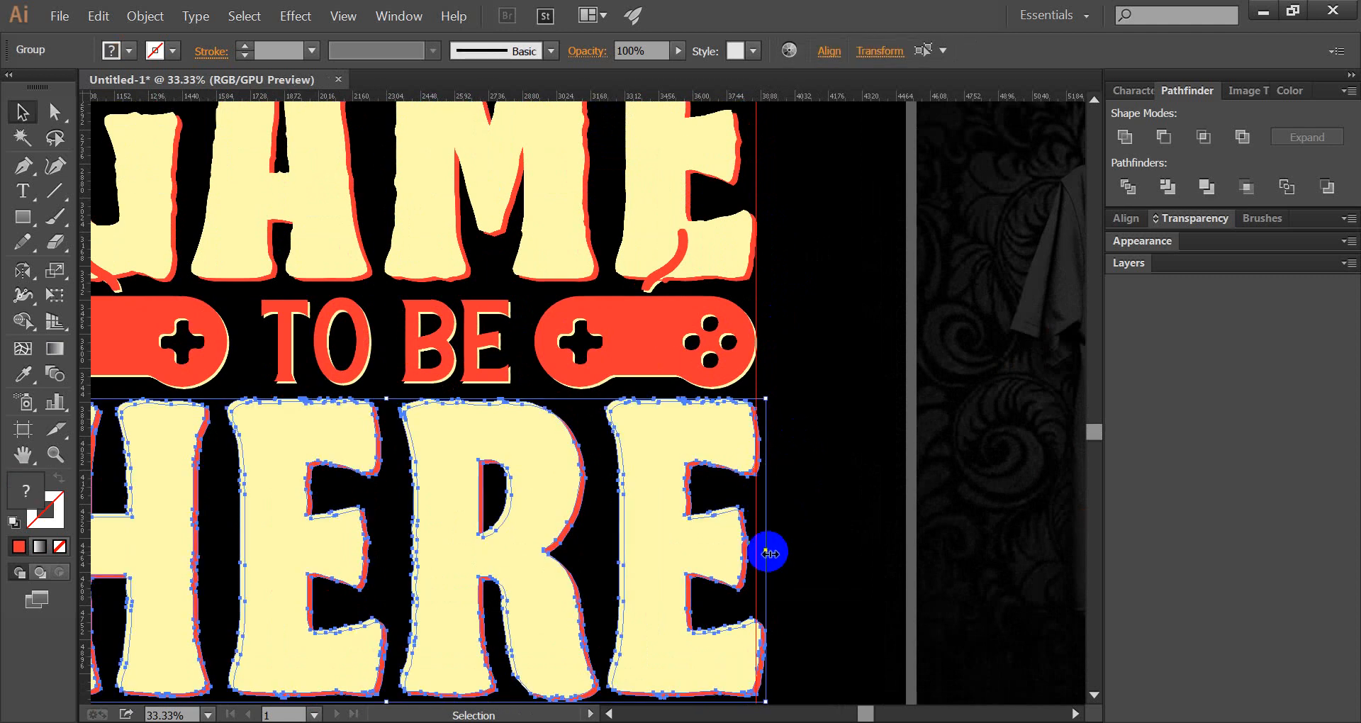
left_click_drag(766, 552, 757, 552)
left_click(782, 556)
scroll(775, 563, "down", 1)
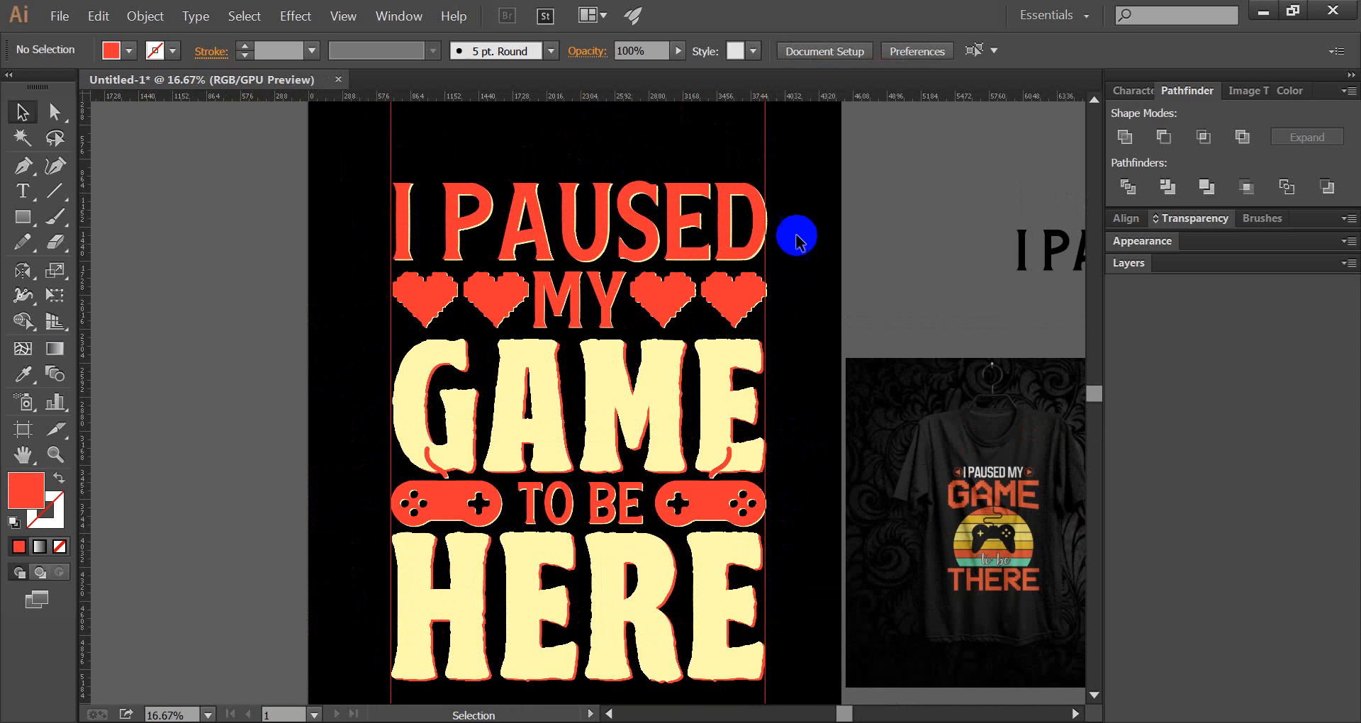
Narrow the I PAUSED lettering slightly so its right edge lines up with the right vertical guide
scroll(776, 195, "up", 1)
scroll(773, 213, "down", 2)
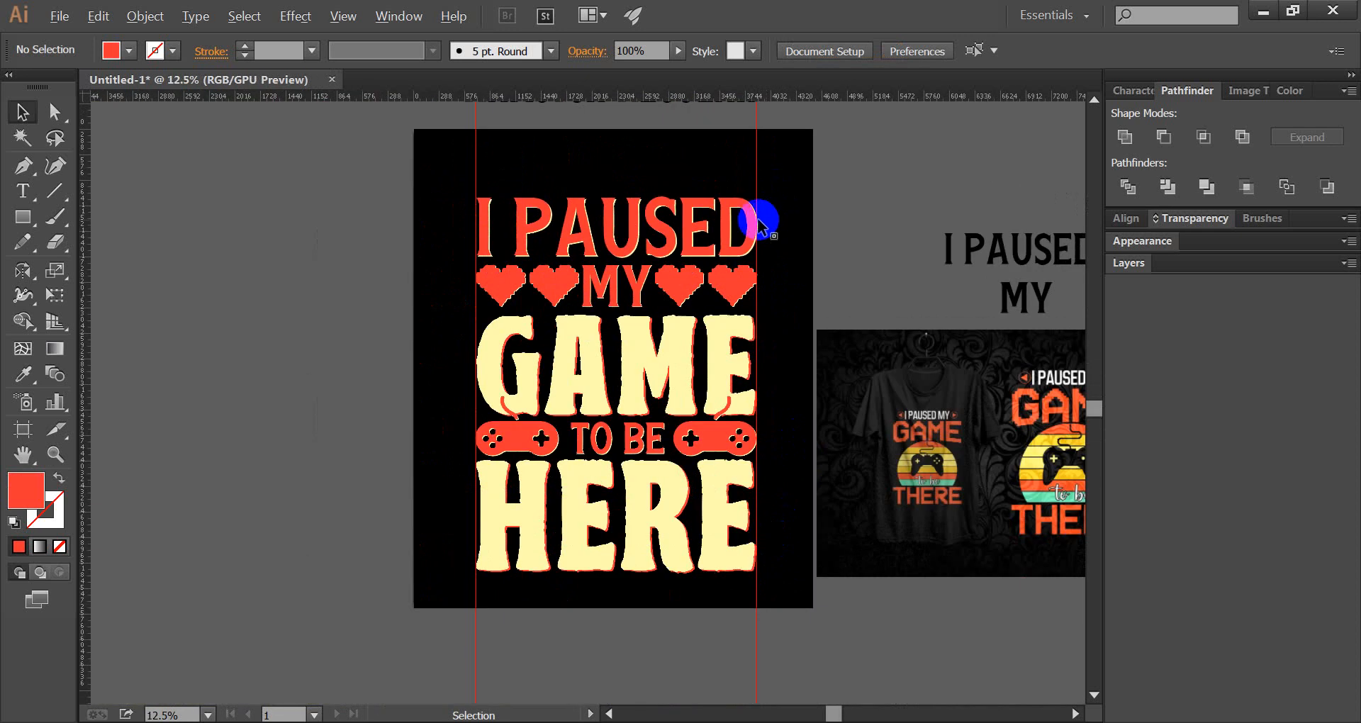
scroll(760, 225, "up", 2)
scroll(759, 226, "up", 1)
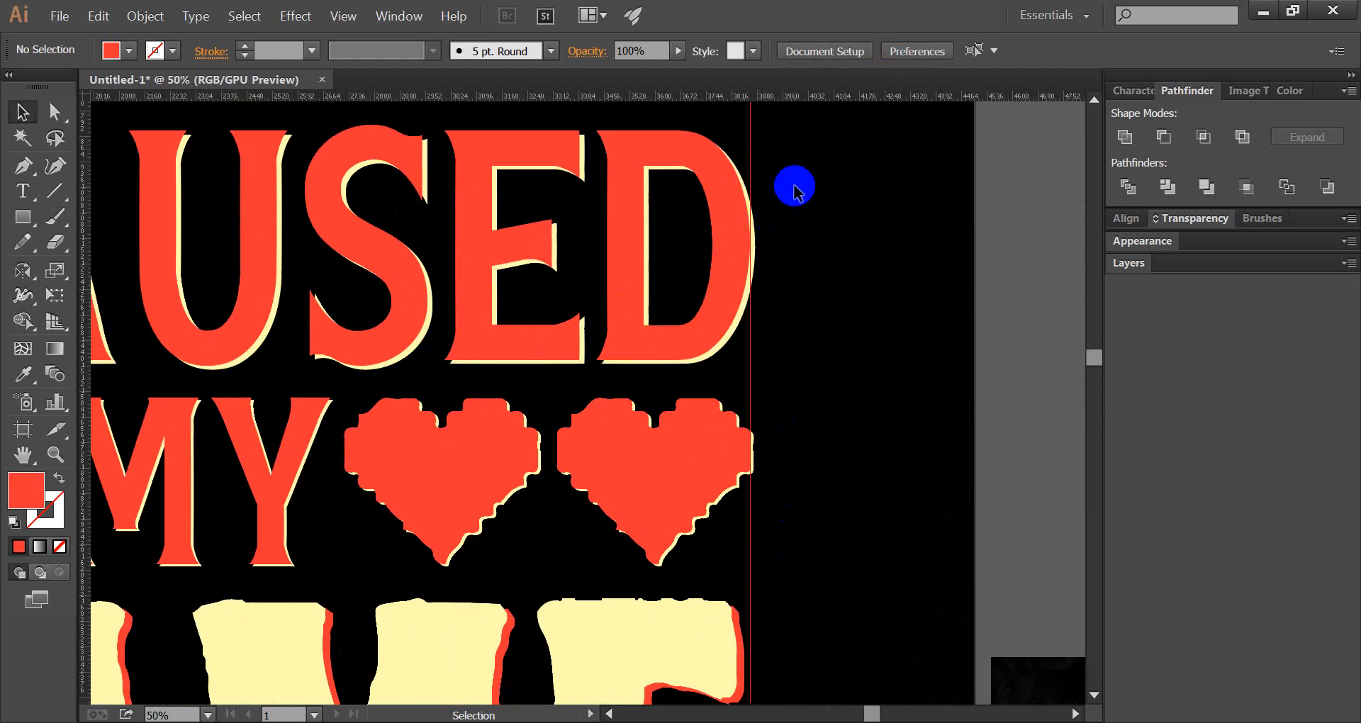
left_click(735, 227)
scroll(754, 248, "down", 1)
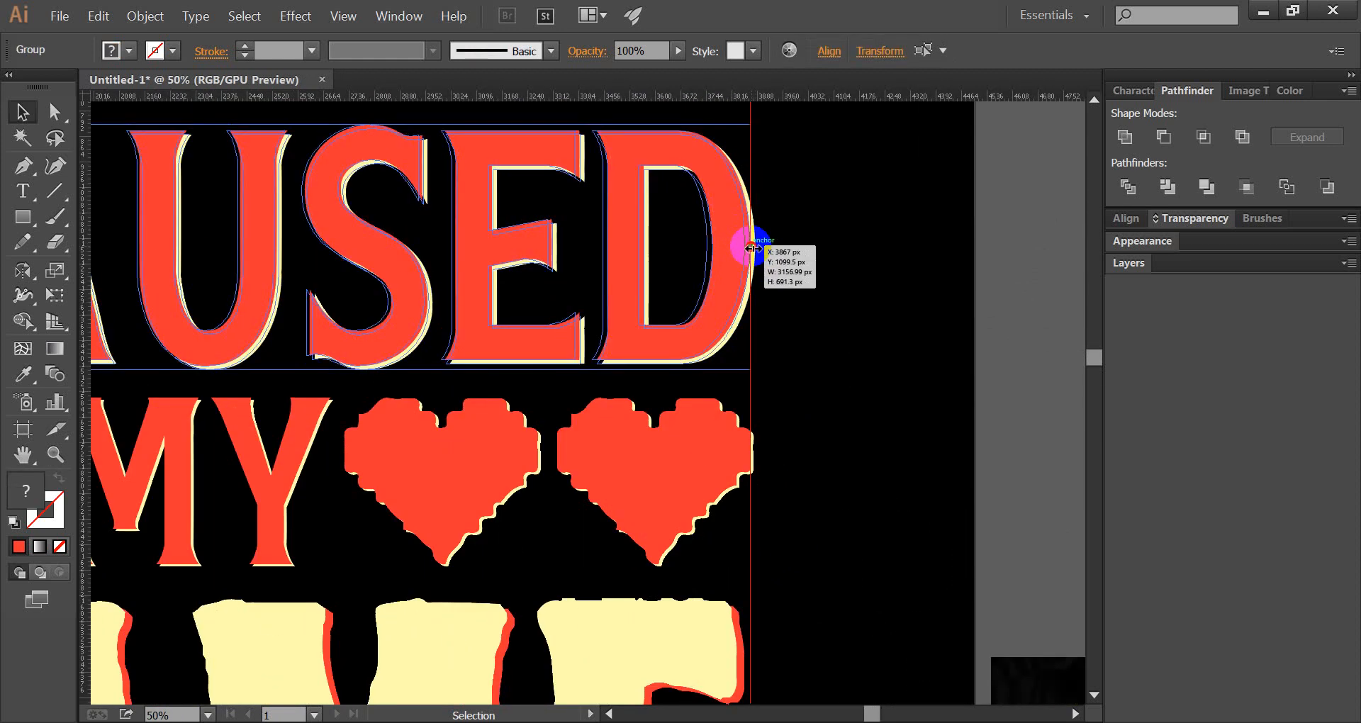
left_click(780, 266)
scroll(776, 280, "down", 2)
scroll(773, 287, "down", 1)
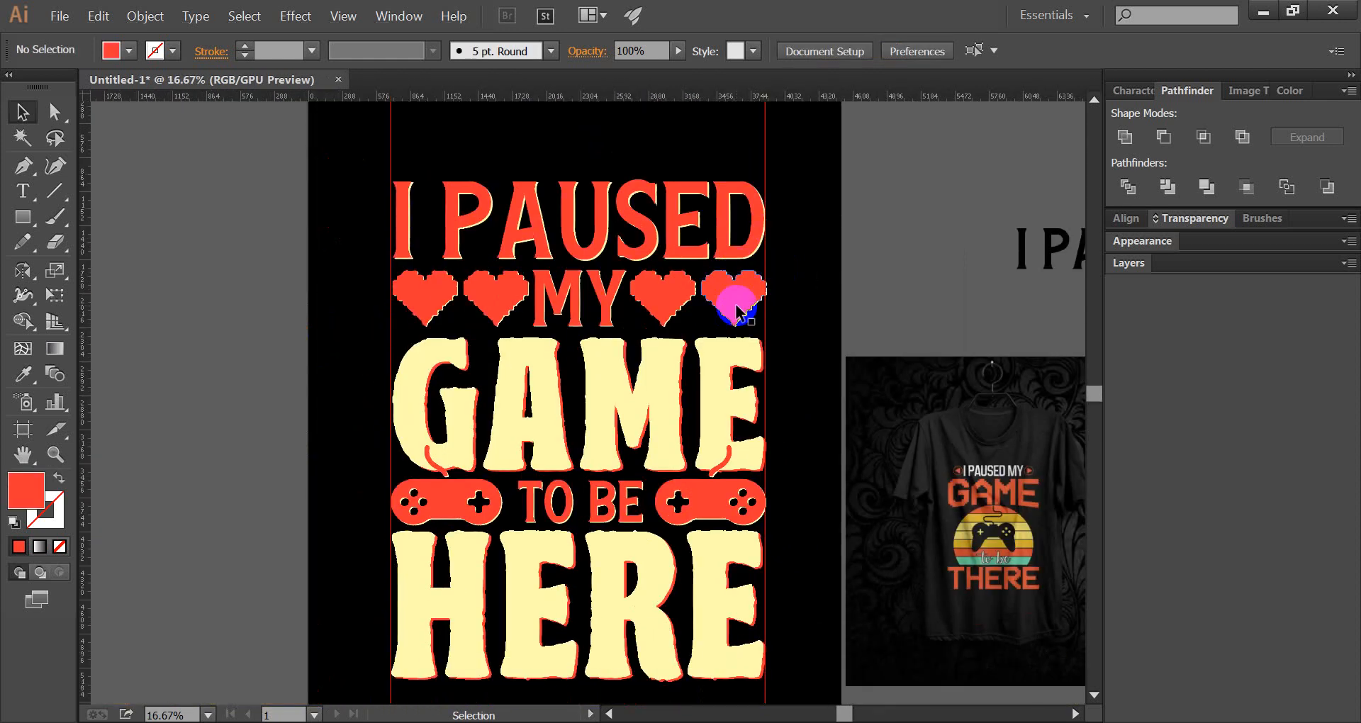
Ungroup the row containing the controllers and the TO BE lettering, together with its cream shadow
scroll(769, 337, "down", 2)
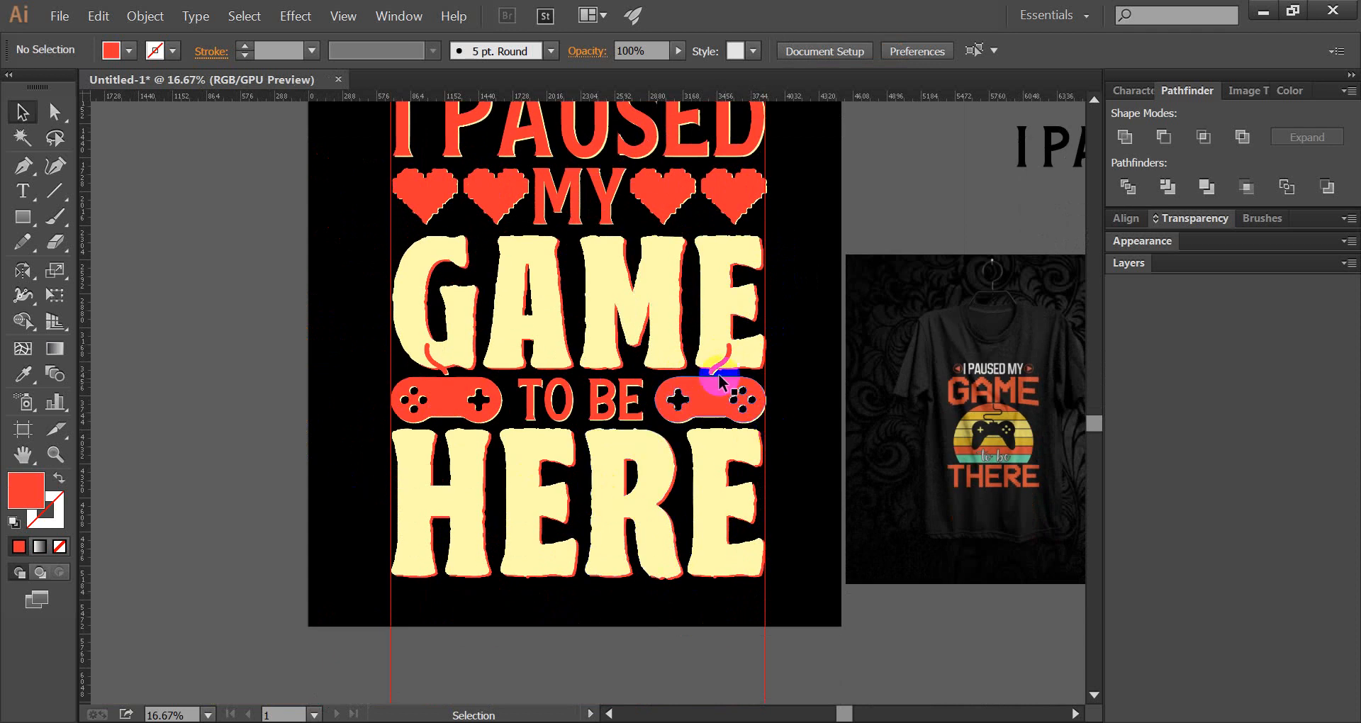
scroll(522, 394, "up", 1)
scroll(467, 392, "up", 2)
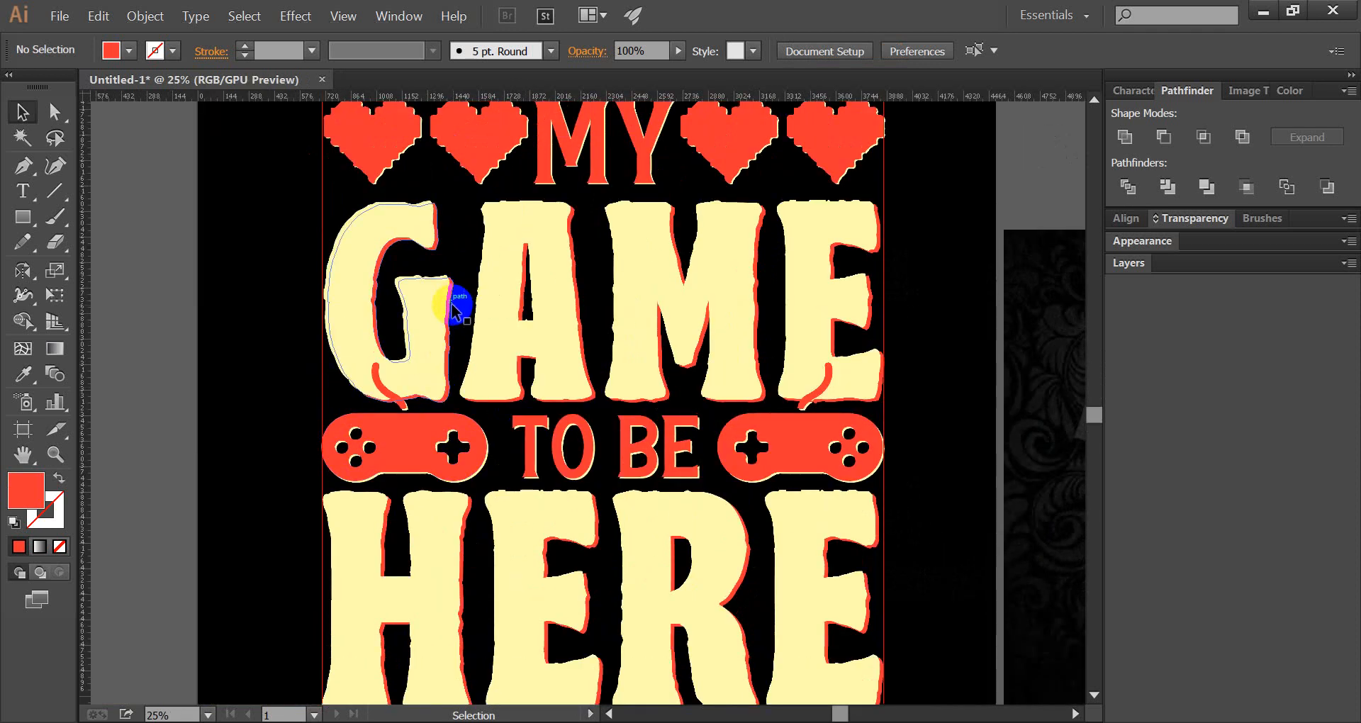
left_click_drag(457, 260, 425, 286)
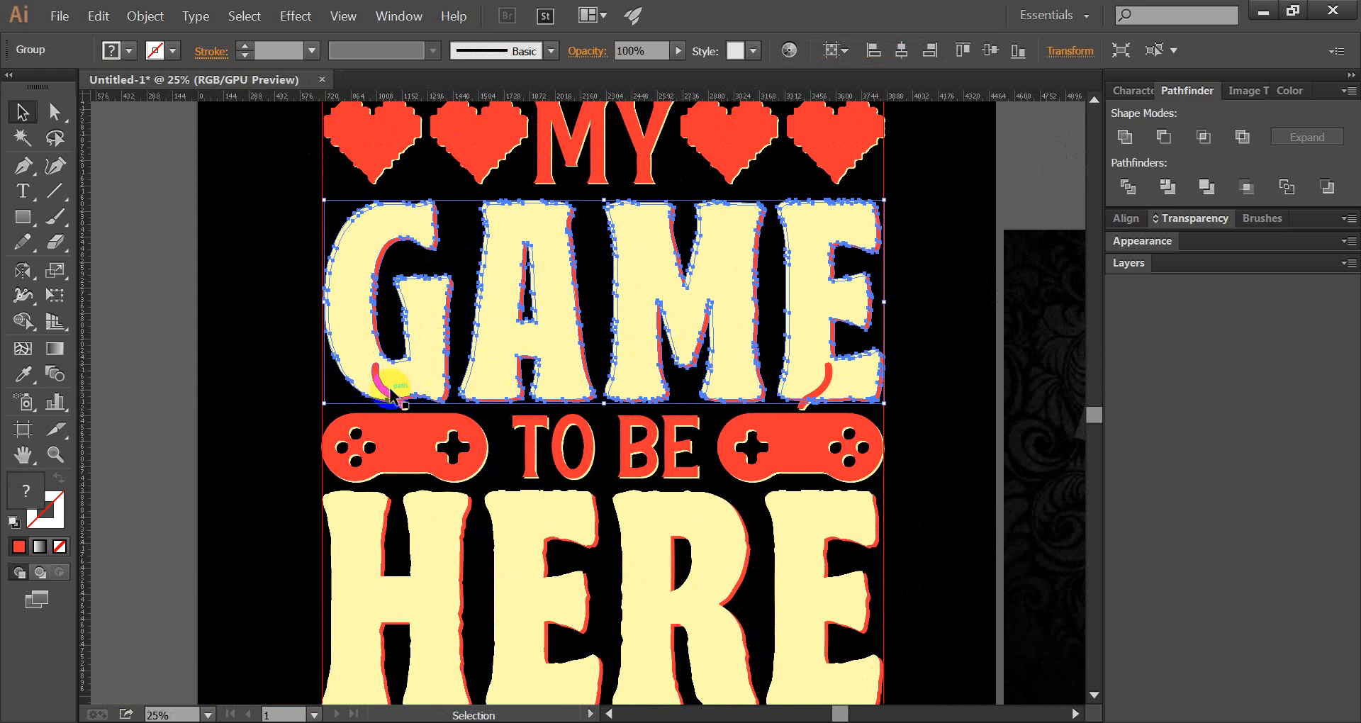
left_click(401, 428)
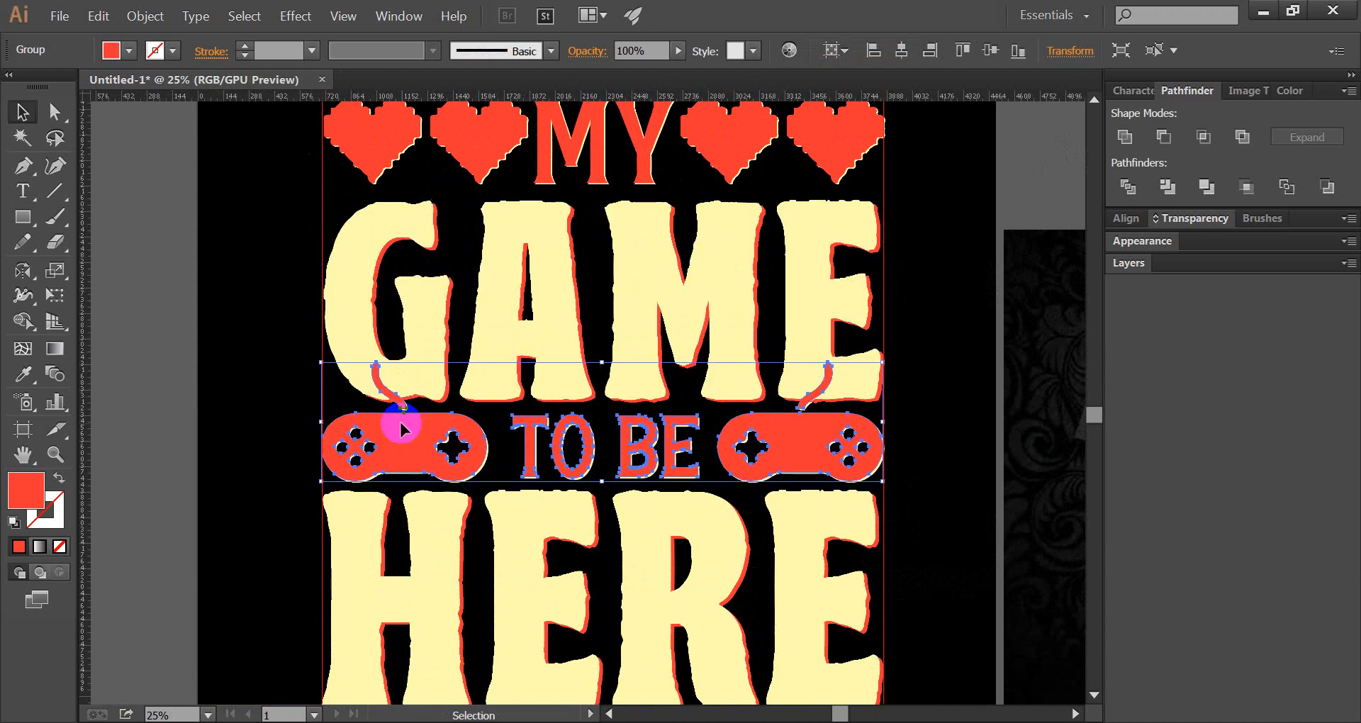
left_click_drag(282, 437, 376, 465)
left_click(319, 425)
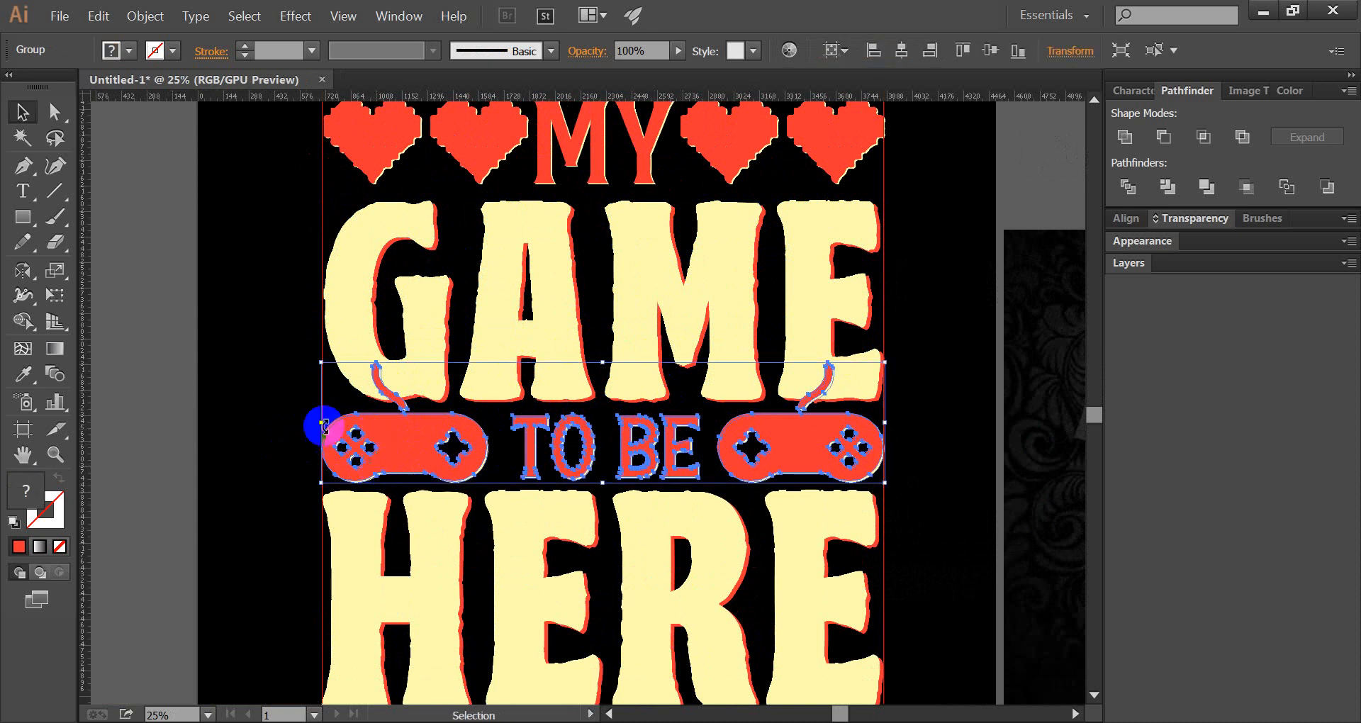
left_click(369, 454)
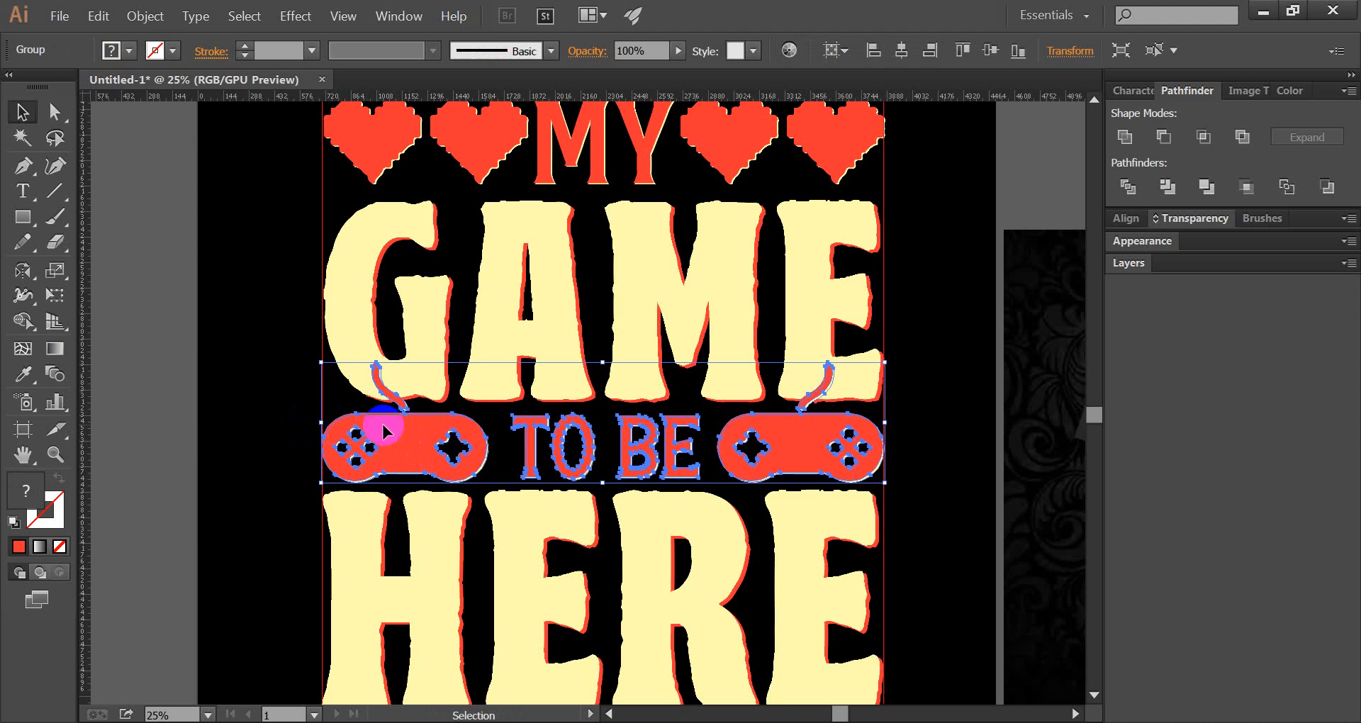
right_click(405, 429)
left_click(458, 529)
left_click(282, 449)
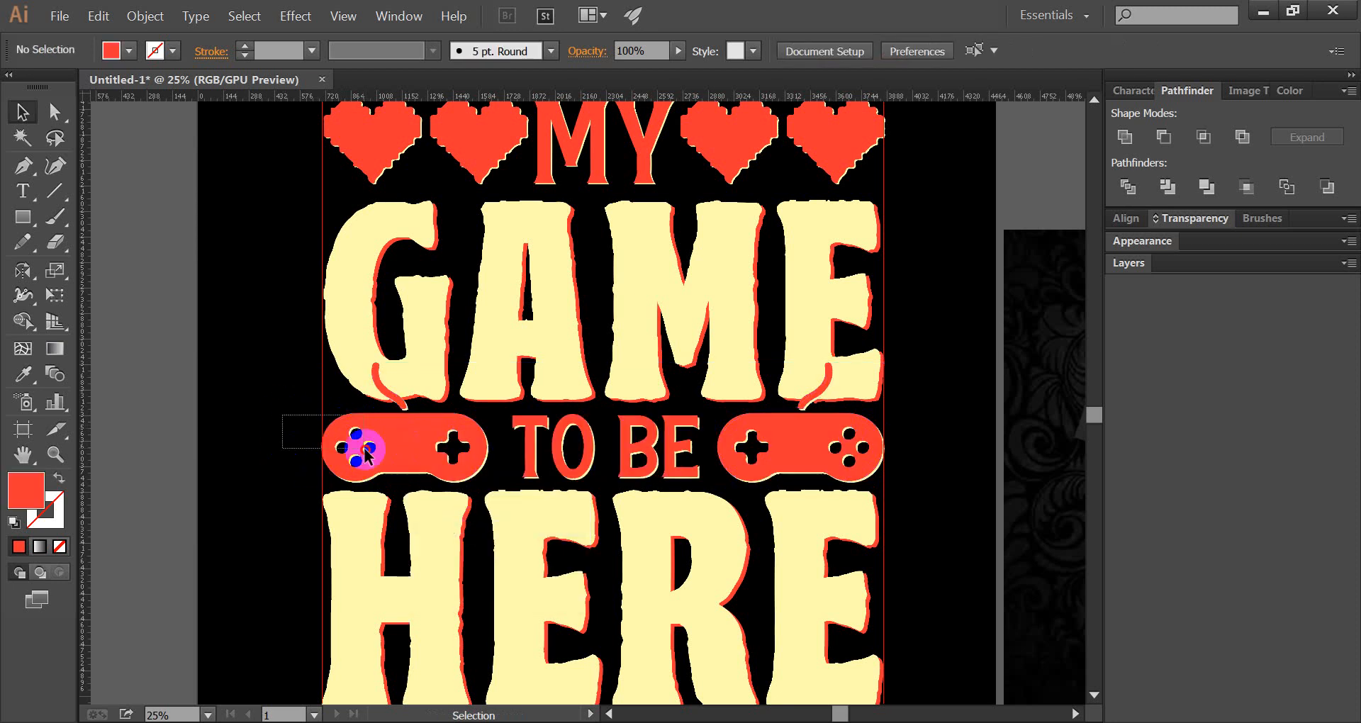
Ungroup the controller row one level further so the left controller is separate from the TO BE lettering
left_click(358, 457)
right_click(370, 455)
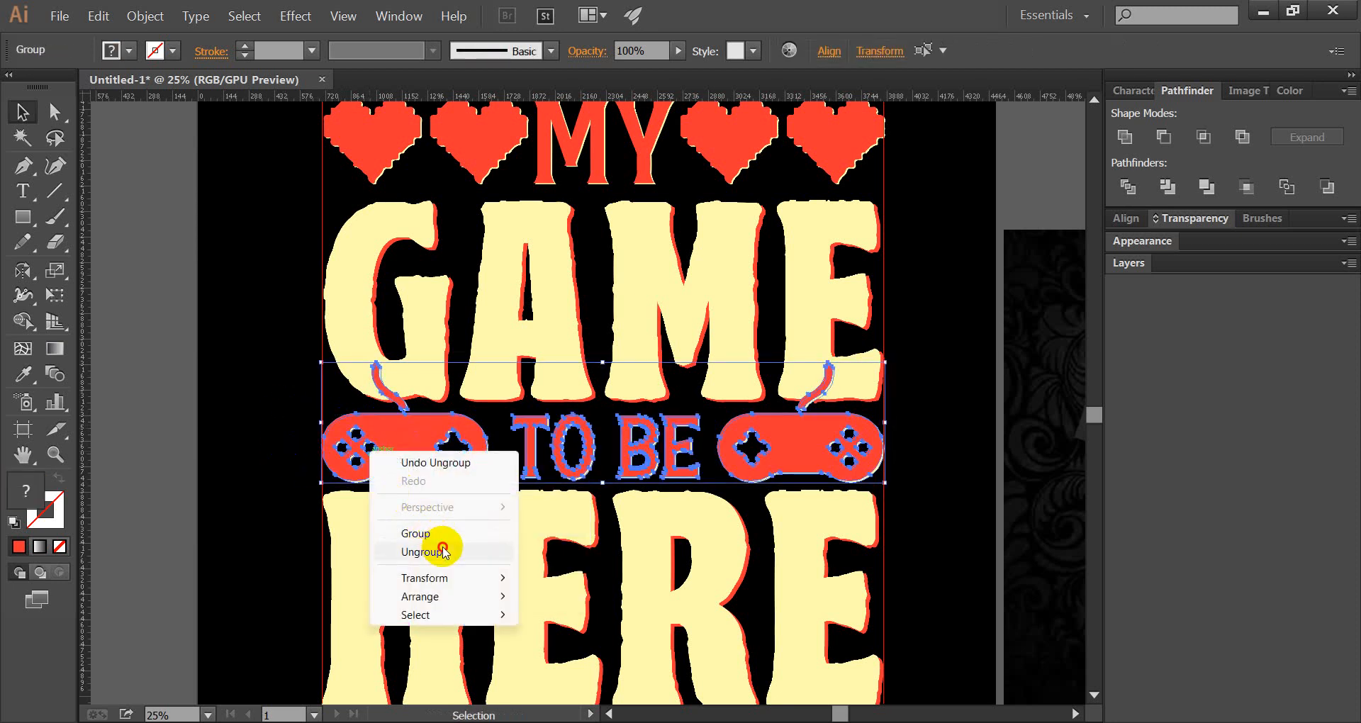
left_click(467, 550)
left_click(273, 431)
Create a 10 px offset path with miter joins around the left controller and its cable
left_click(360, 460)
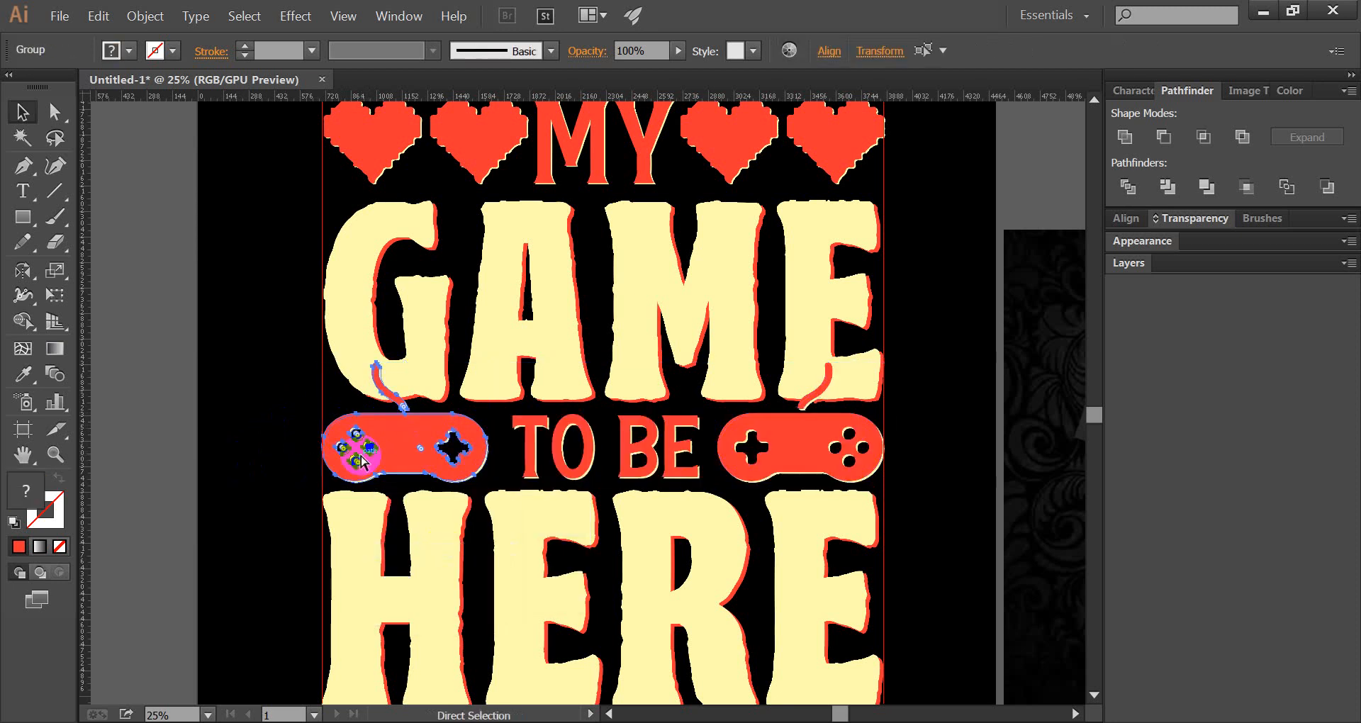
key("v")
key("alt+o")
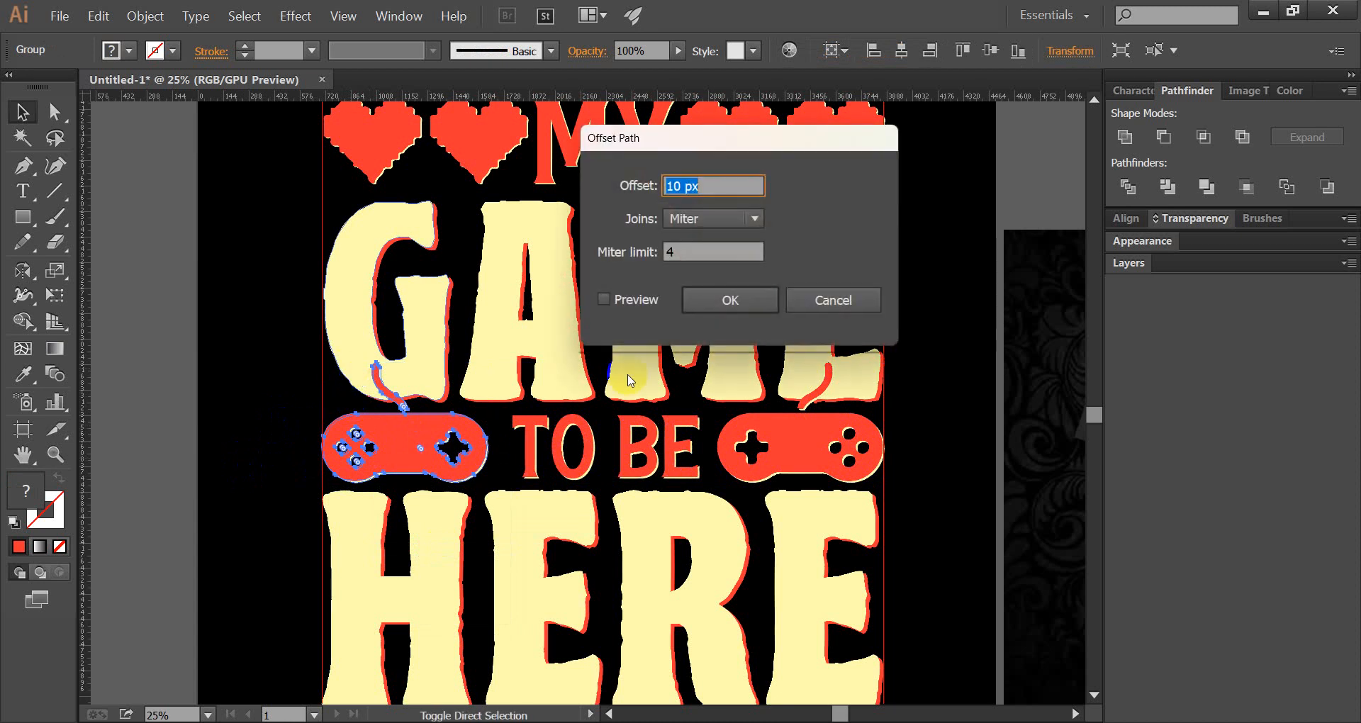
left_click(603, 299)
left_click(737, 301)
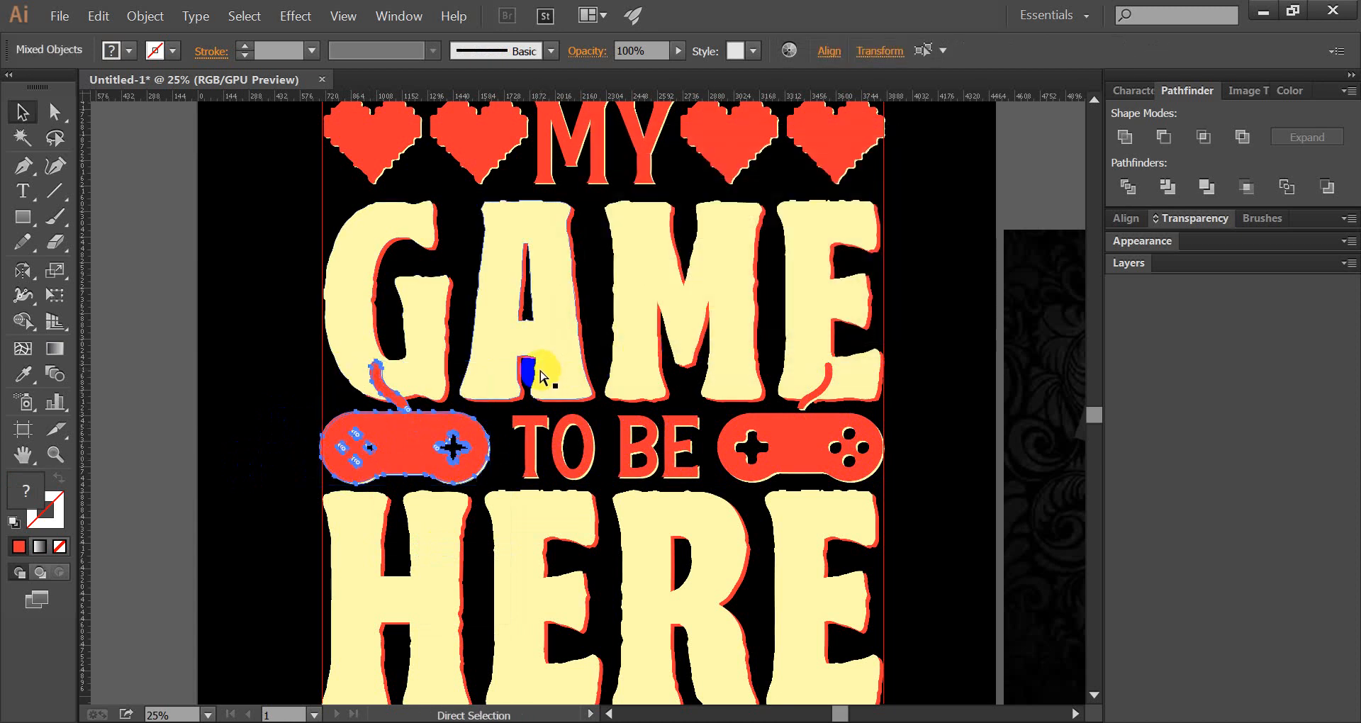
Try to cut the left controller's offset outline out of the GAME lettering with Minus Front
left_click(445, 376)
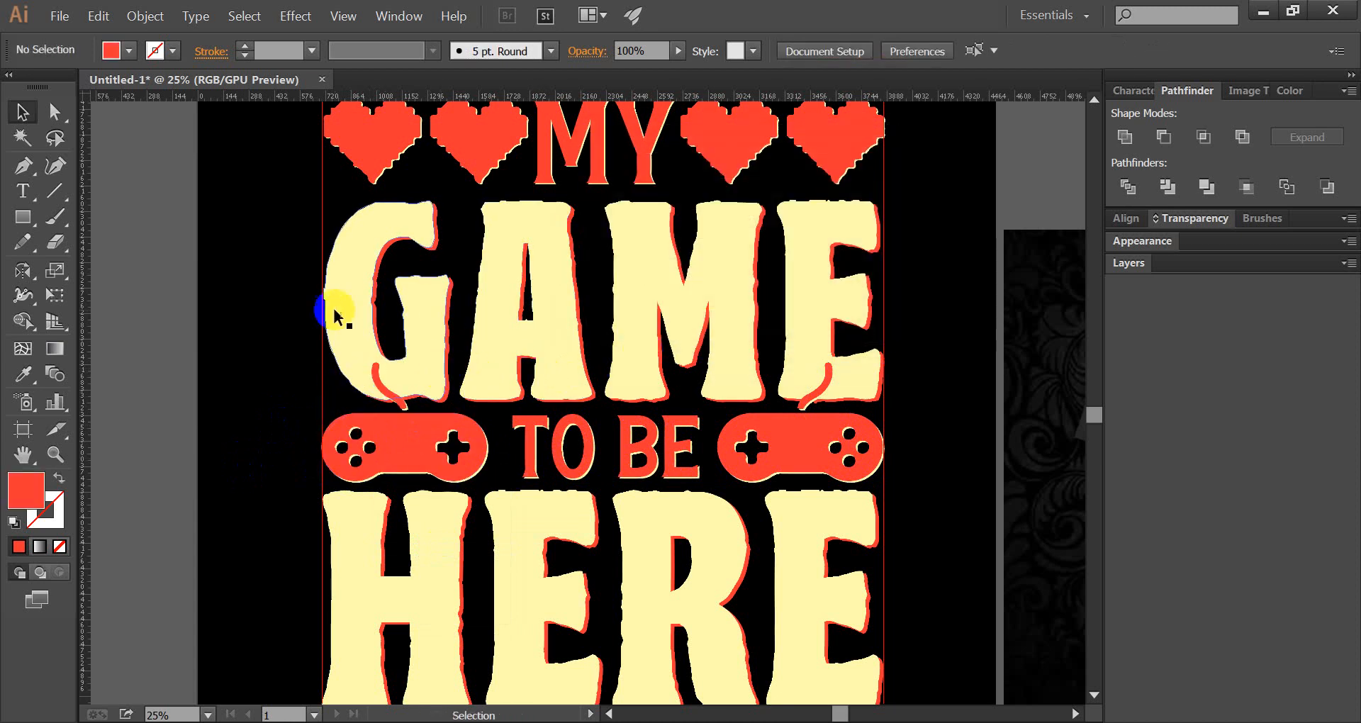
left_click(358, 305)
key("a")
key("ctrl+z")
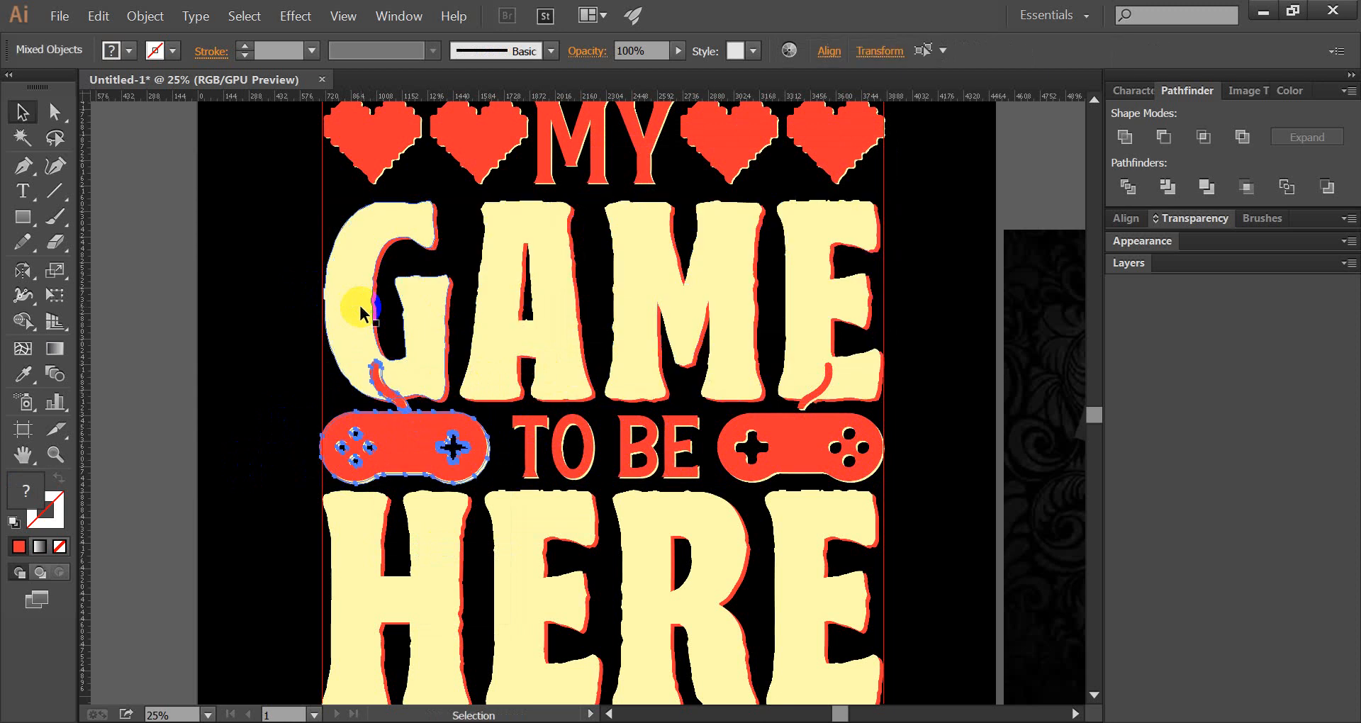
left_click(358, 295, "shift")
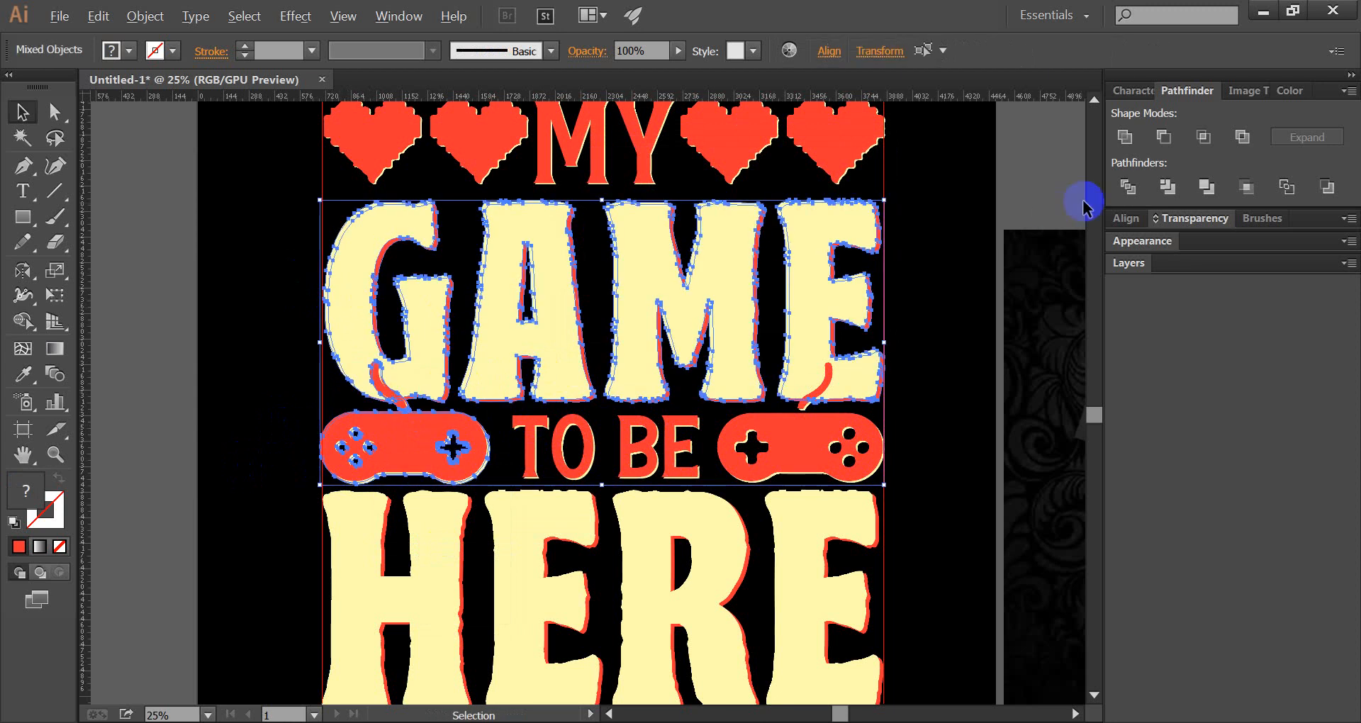
left_click(1163, 136)
key("ctrl+z")
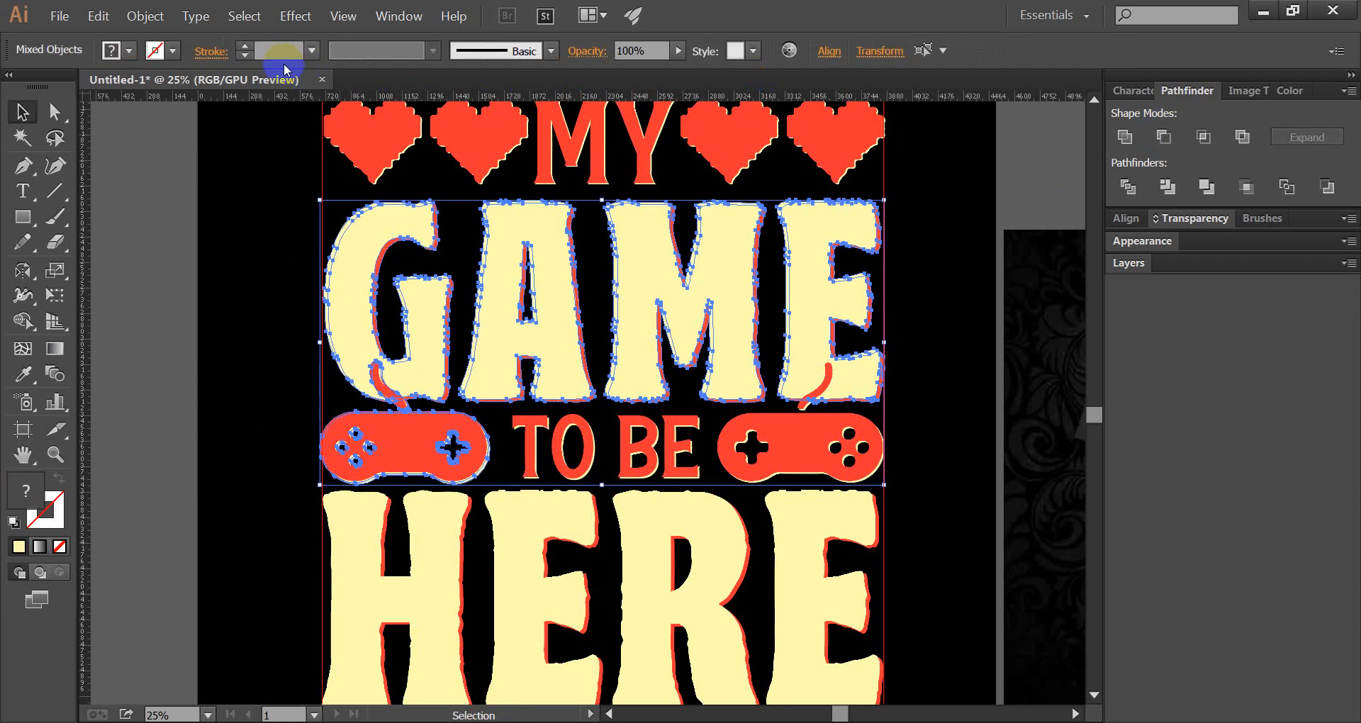
Try to subtract the left controller's offset outline from the GAME lettering as a compound shape and expand it
left_click(258, 267)
left_click(342, 282)
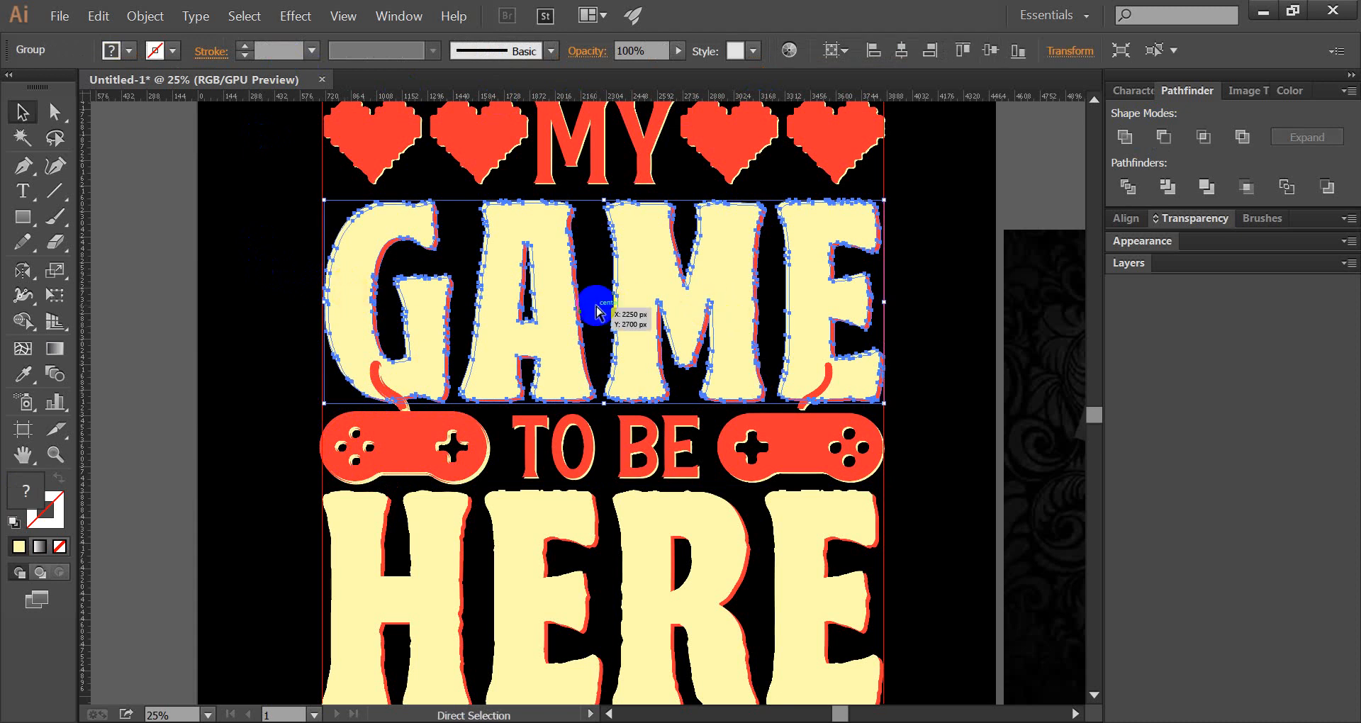
key("ctrl+z")
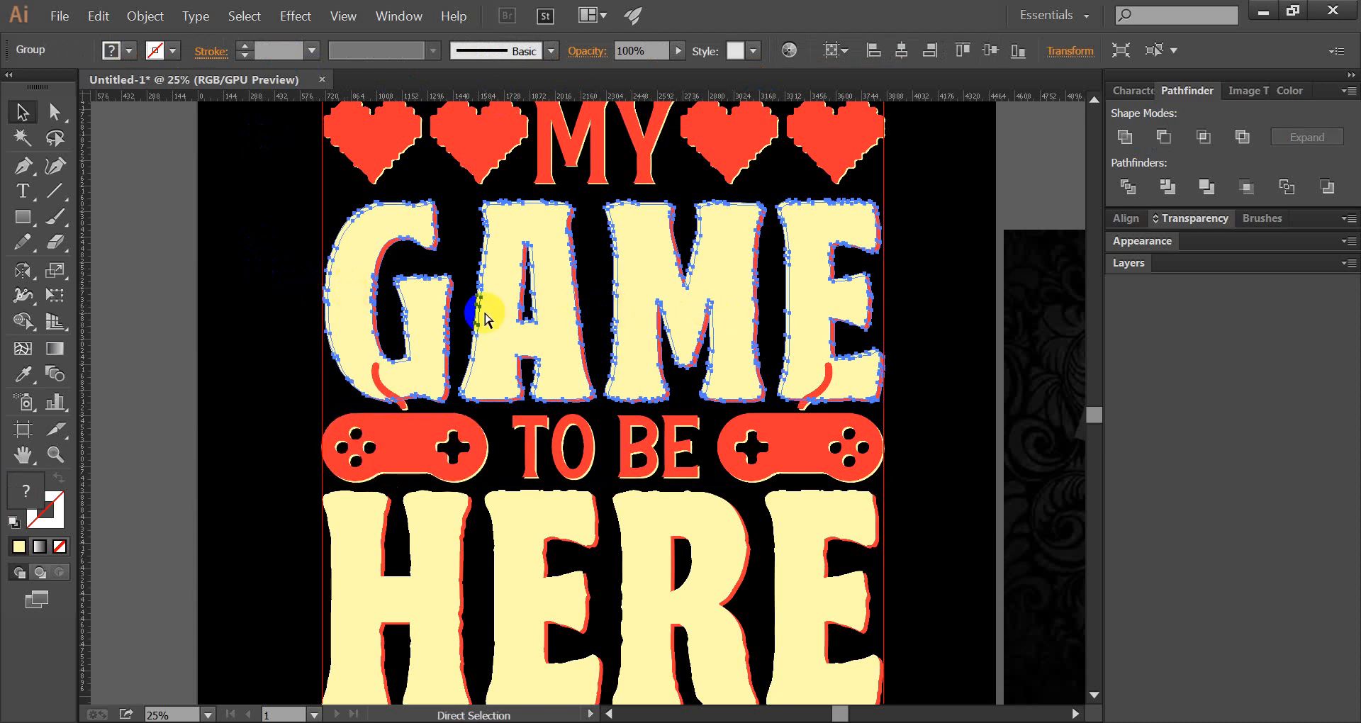
key("ctrl+shift+z")
left_click(360, 300, "shift")
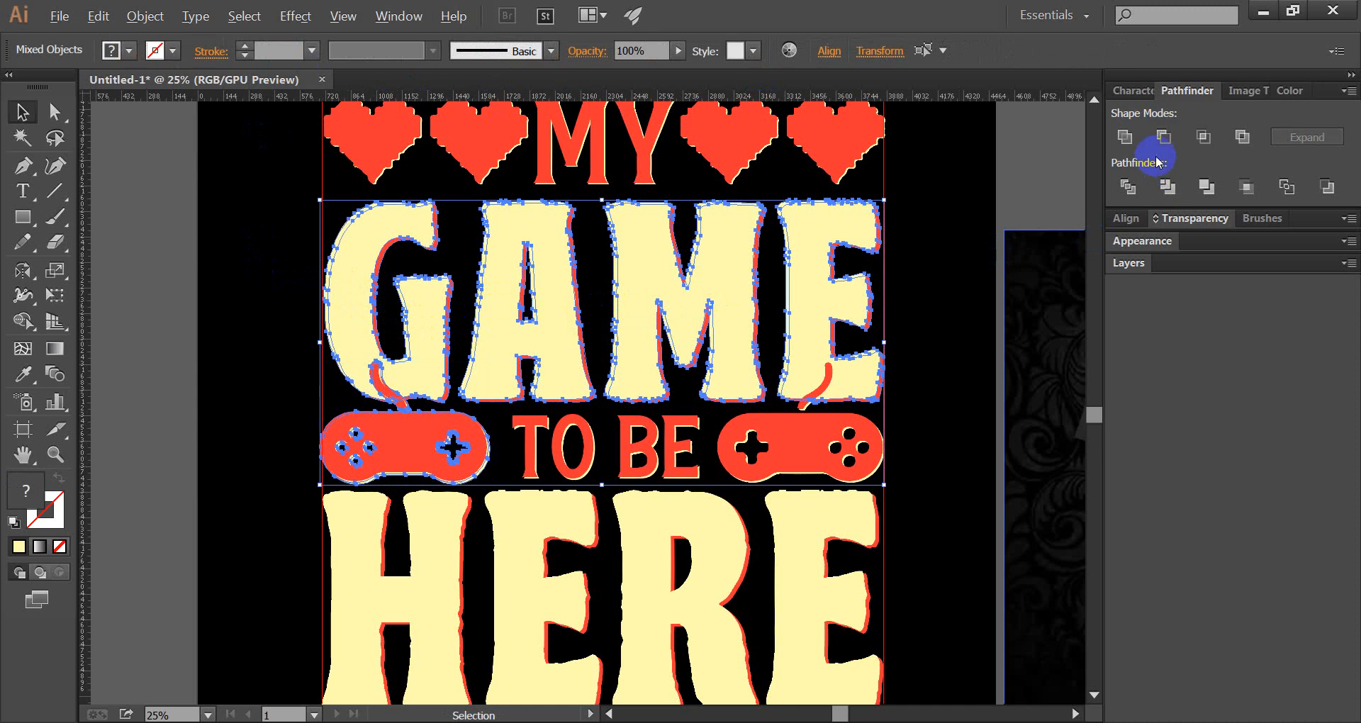
left_click(1163, 137, "alt")
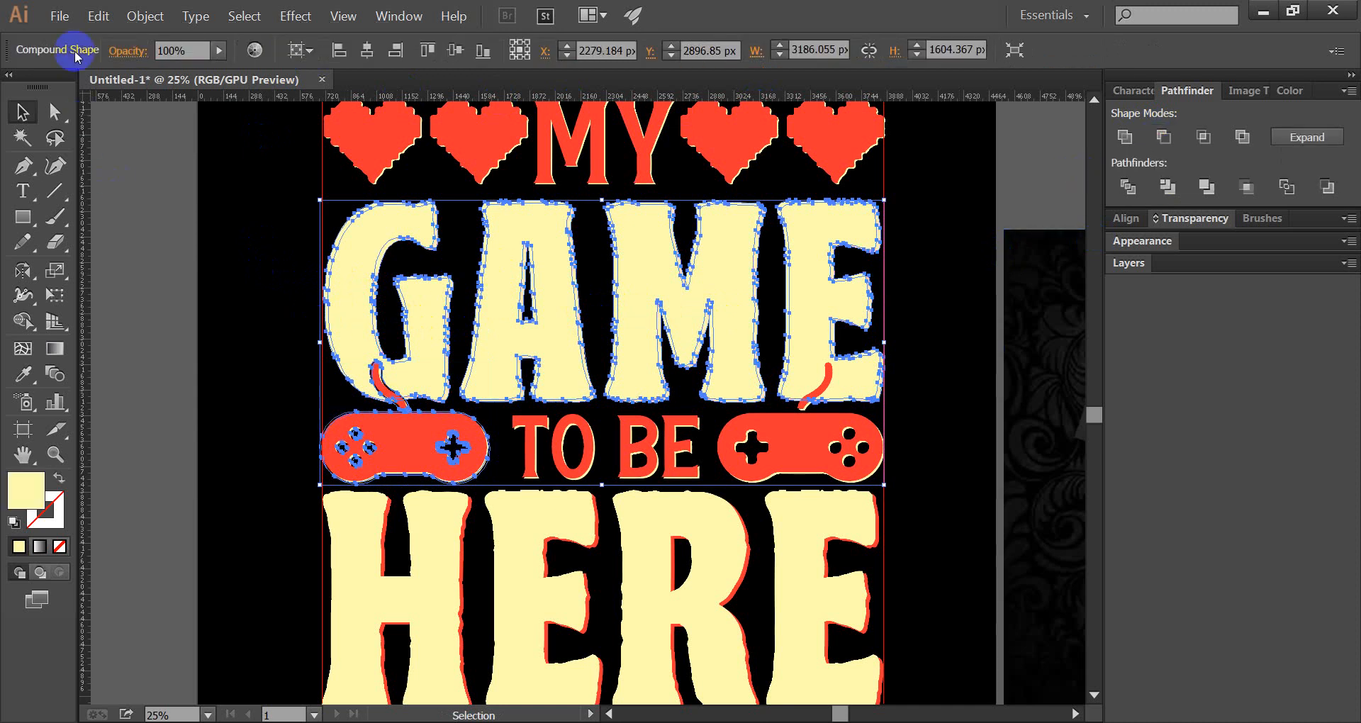
left_click(145, 16)
left_click(136, 213)
left_click(248, 319)
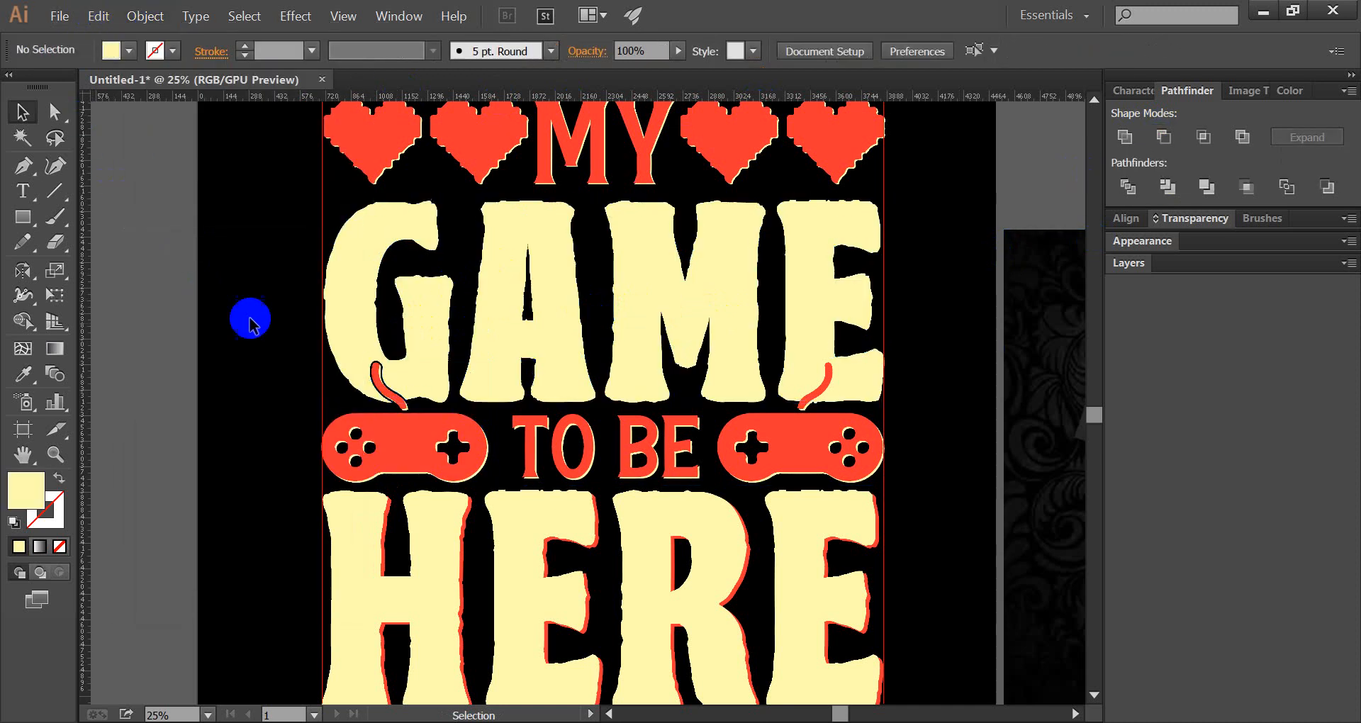
left_click(368, 280, "ctrl")
key("ctrl+z")
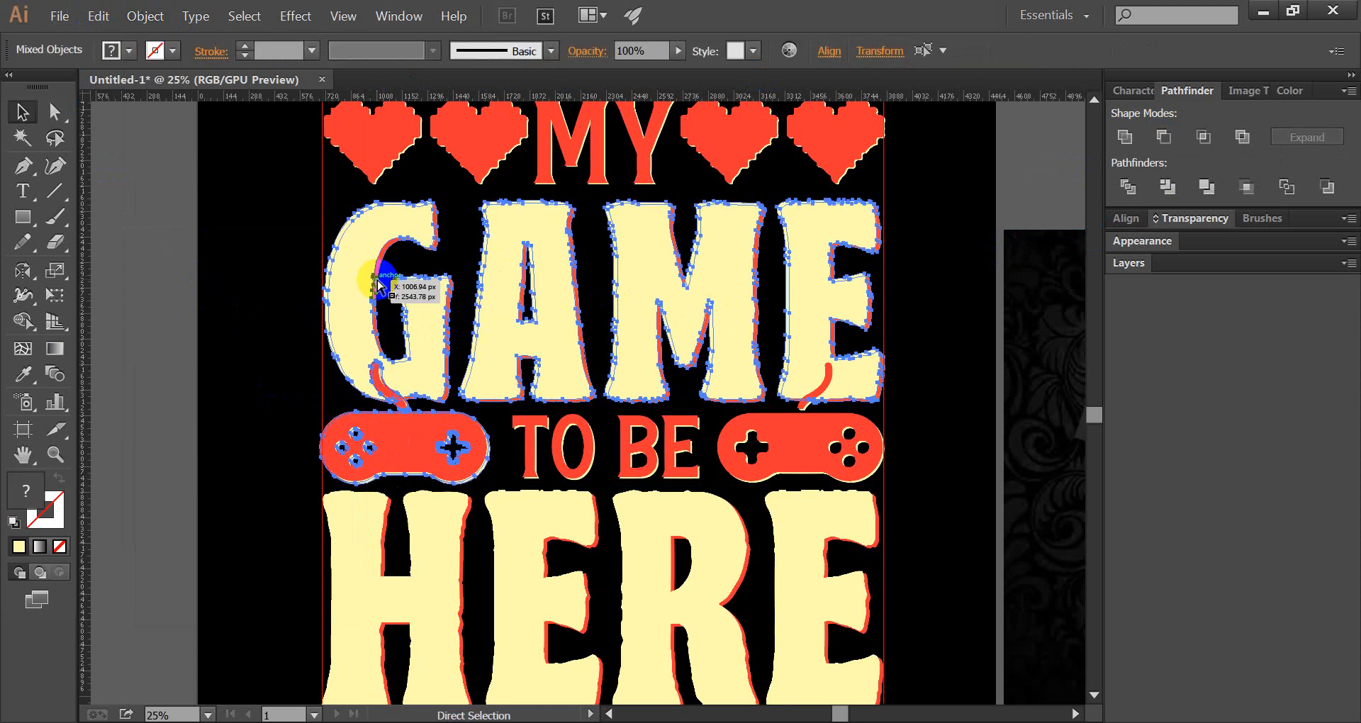
Examine the left controller's cable and offset edges up close where they overlap the G of GAME
left_click(254, 262)
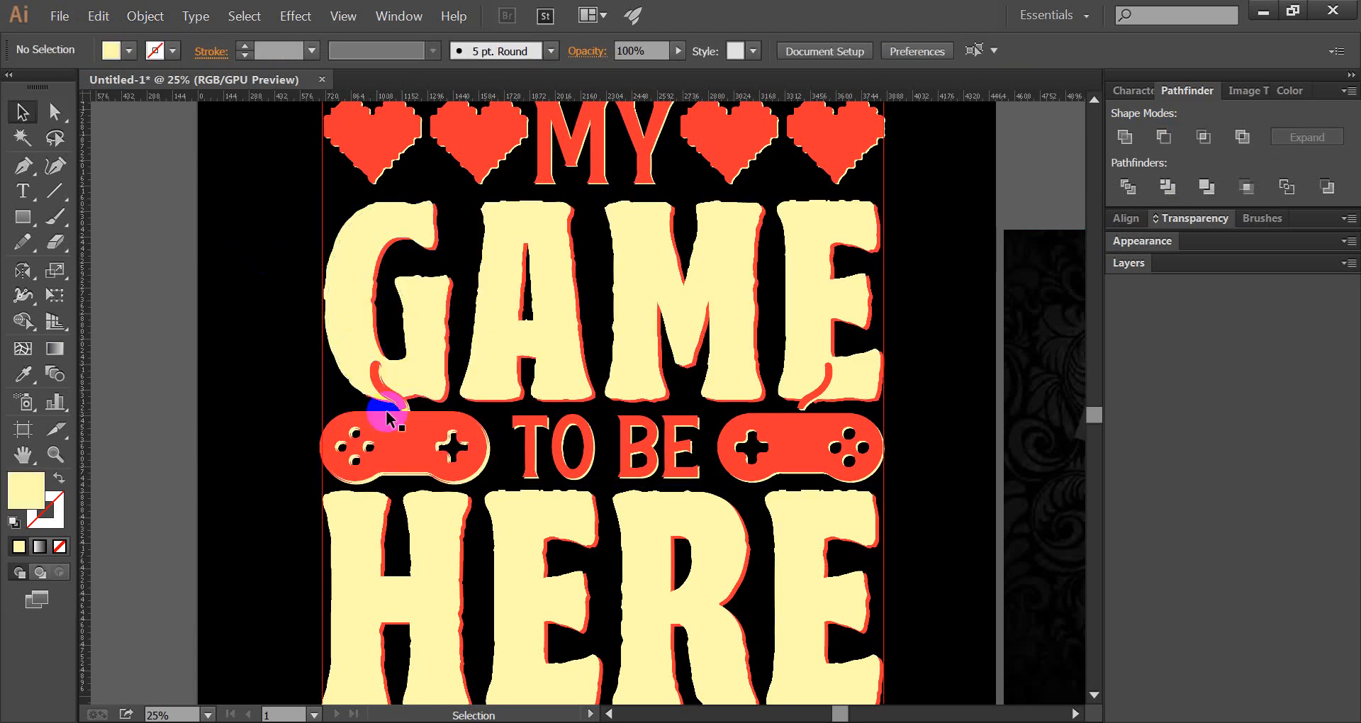
scroll(373, 386, "up", 5)
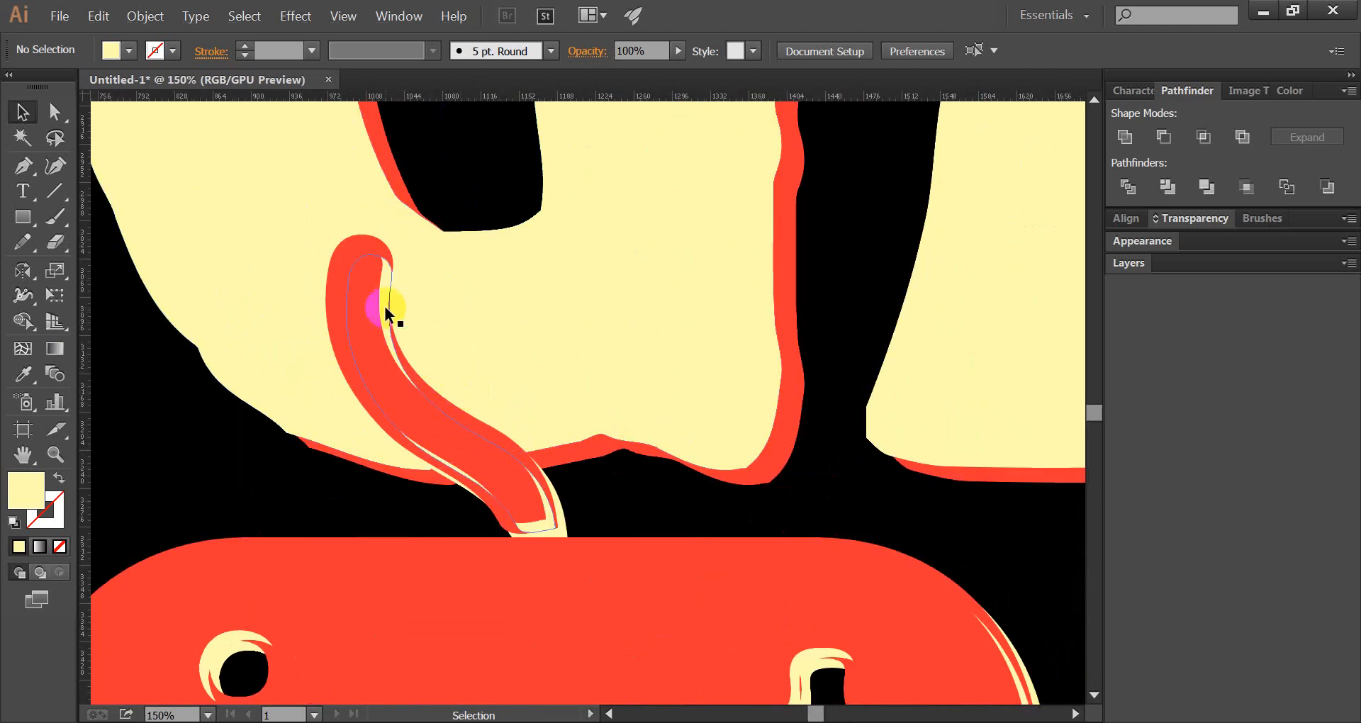
scroll(390, 361, "down", 3)
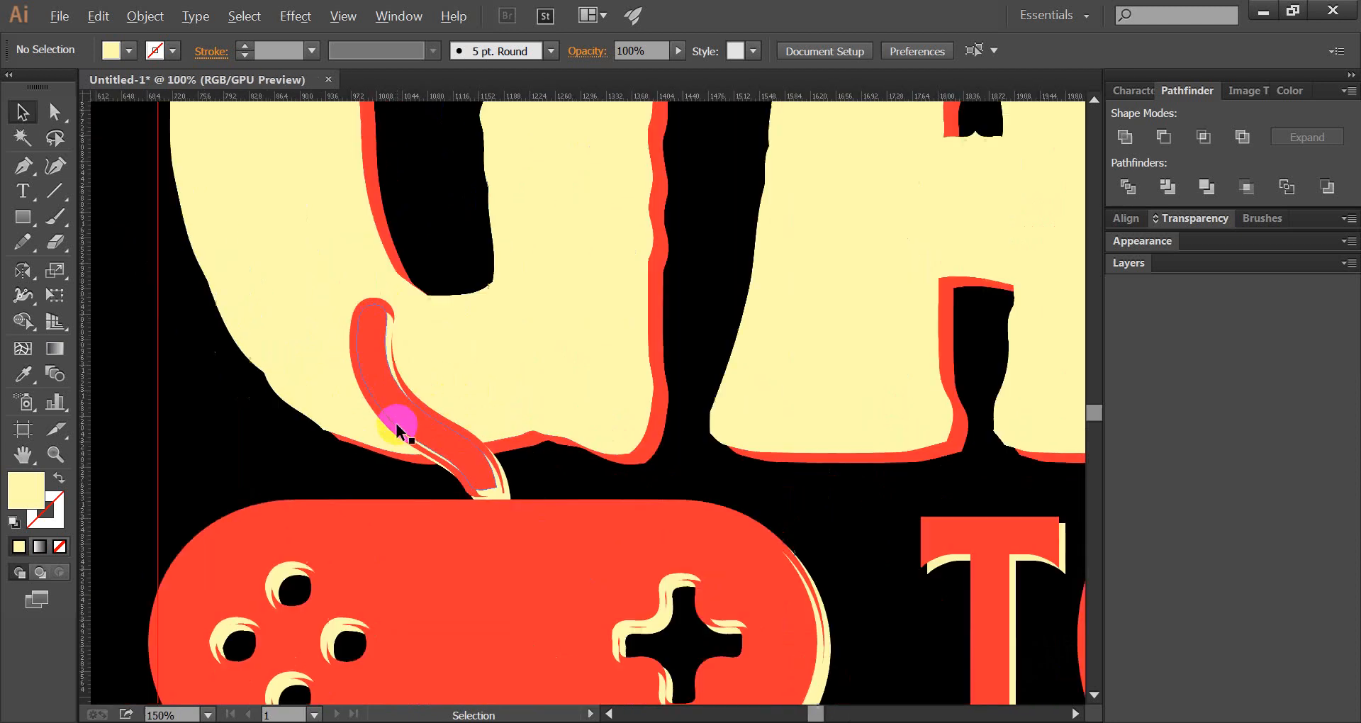
Ungroup the GAME lettering so its cream front and its red shadow can be selected separately
left_click(396, 422)
left_click(256, 364)
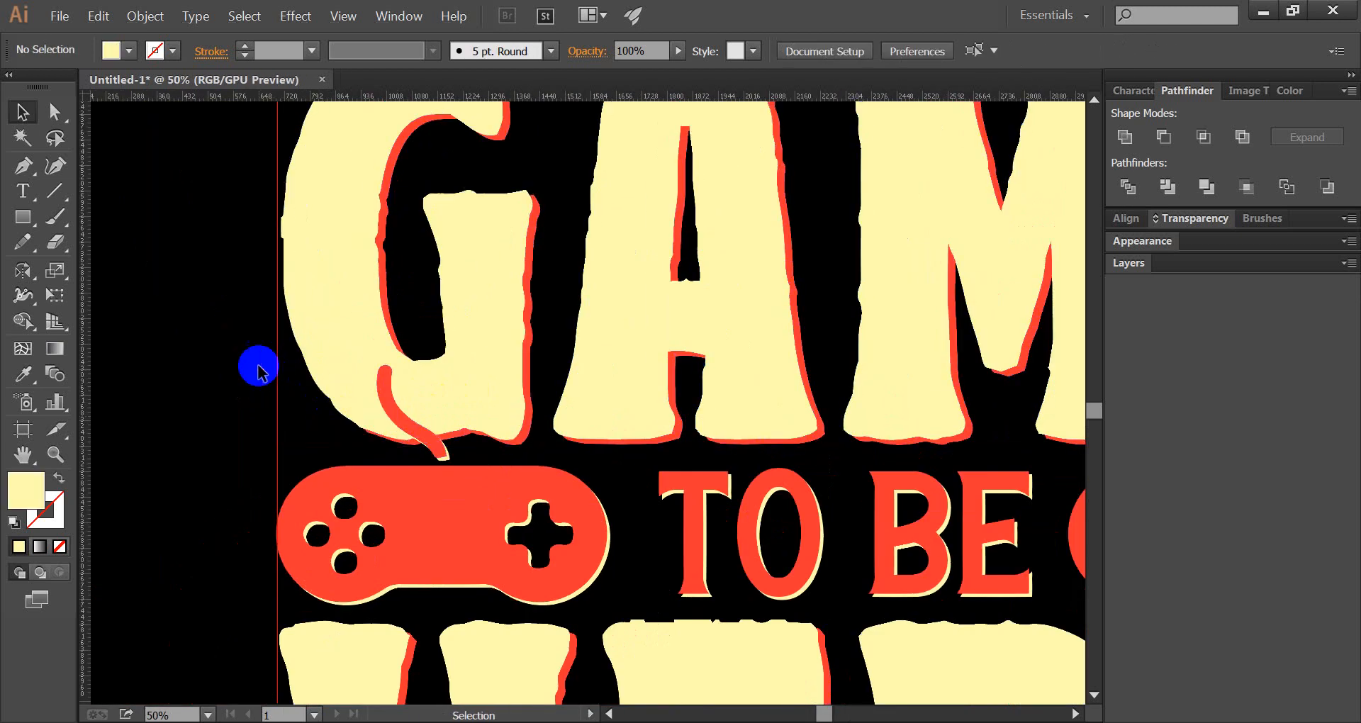
scroll(254, 365, "down", 1)
scroll(254, 365, "down", 1)
scroll(255, 365, "up", 2)
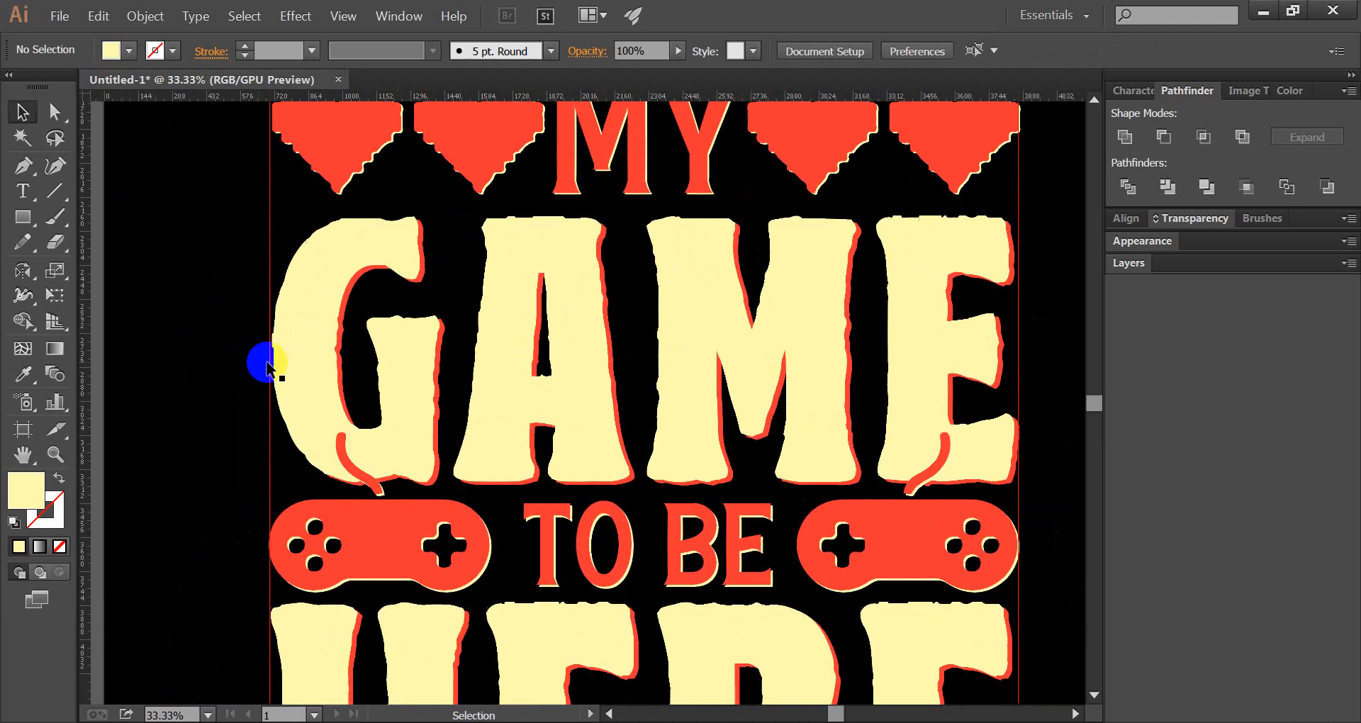
left_click(349, 300)
right_click(349, 300)
left_click(435, 401)
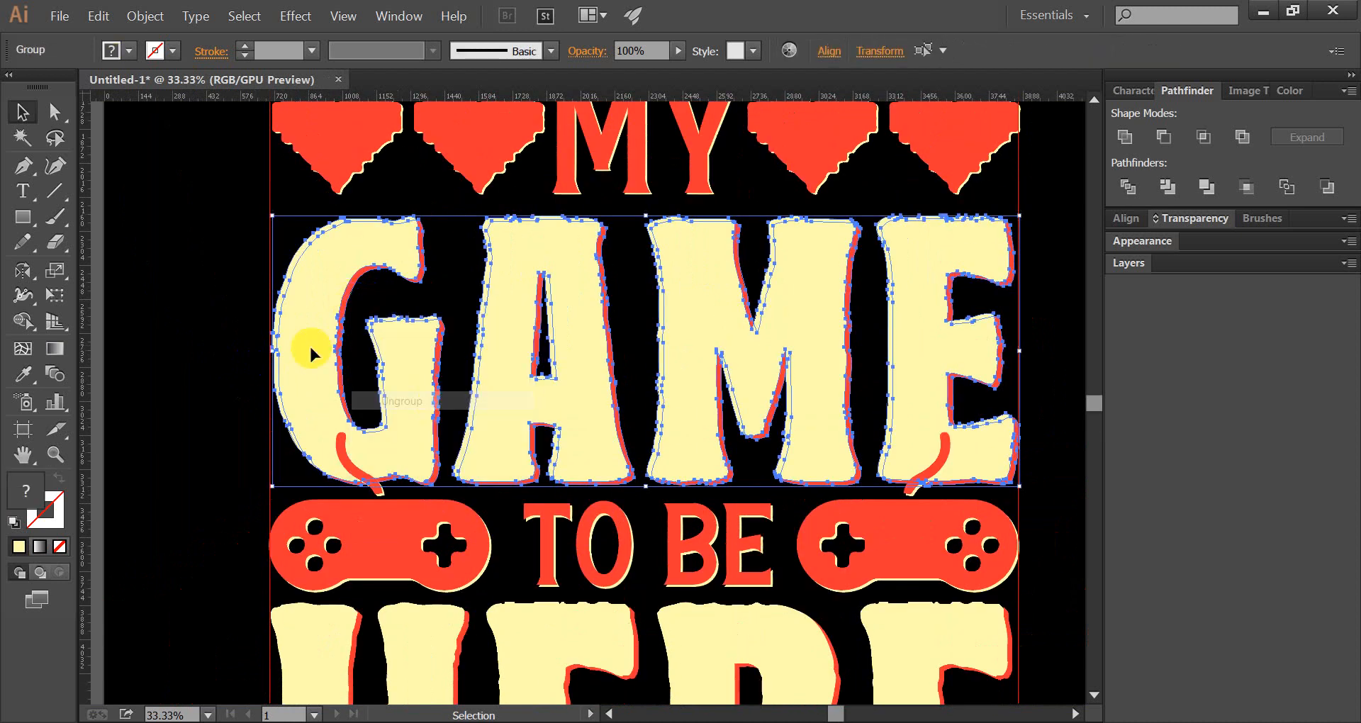
left_click(238, 268)
left_click(295, 282)
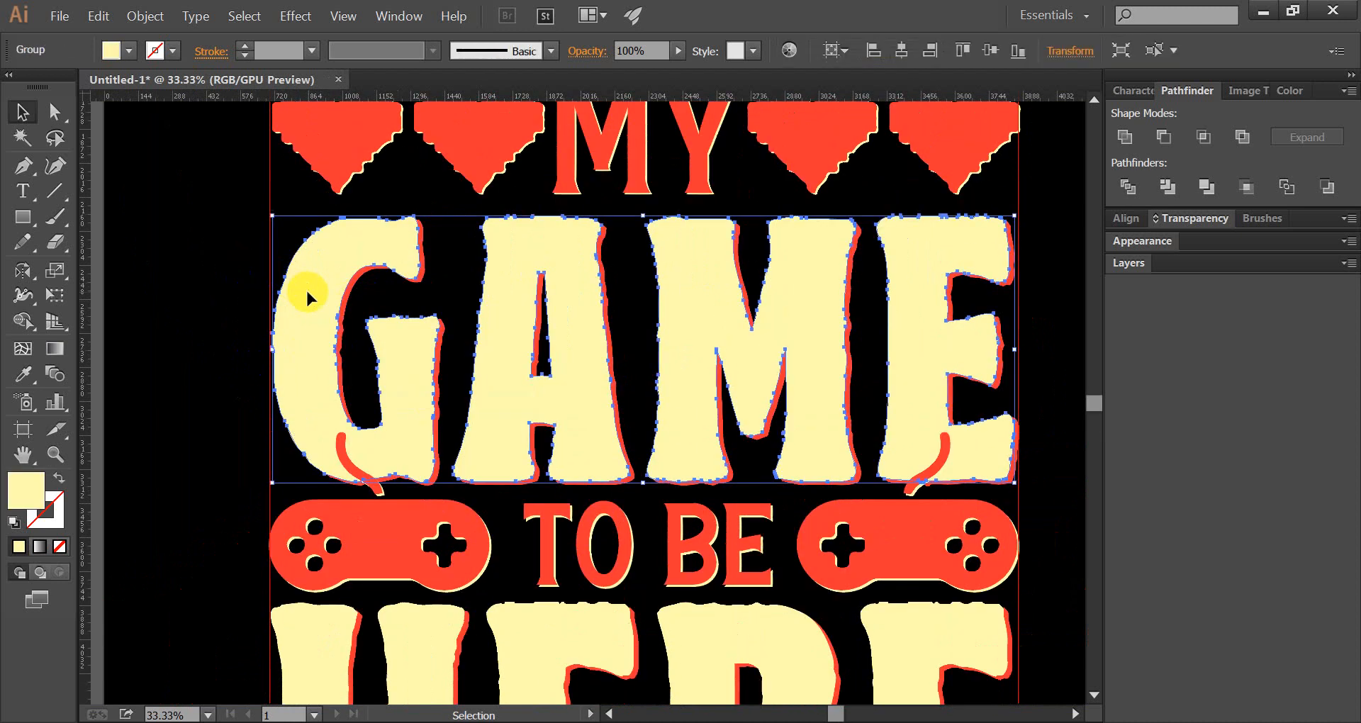
Create a 10 px offset path with miter joins around the left controller and its cable
left_click(359, 509)
key("ctrl+shift")
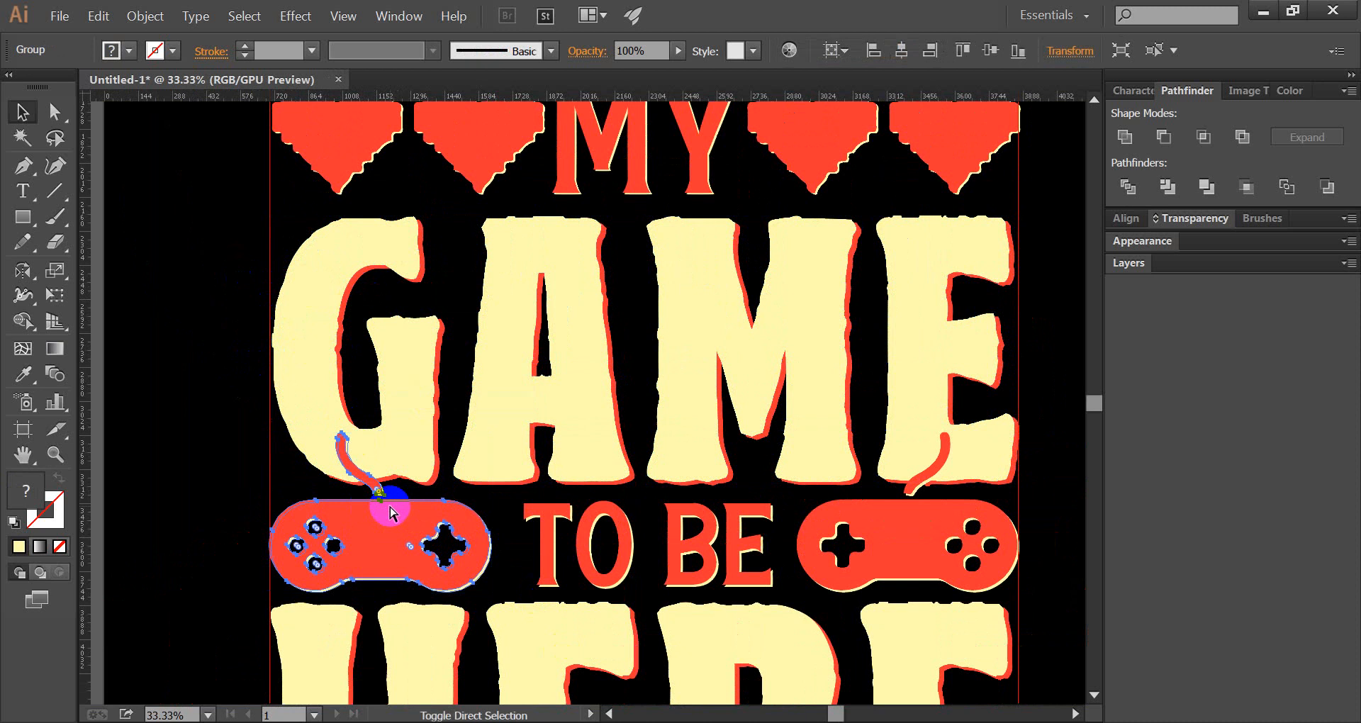
key("ctrl+shift+o")
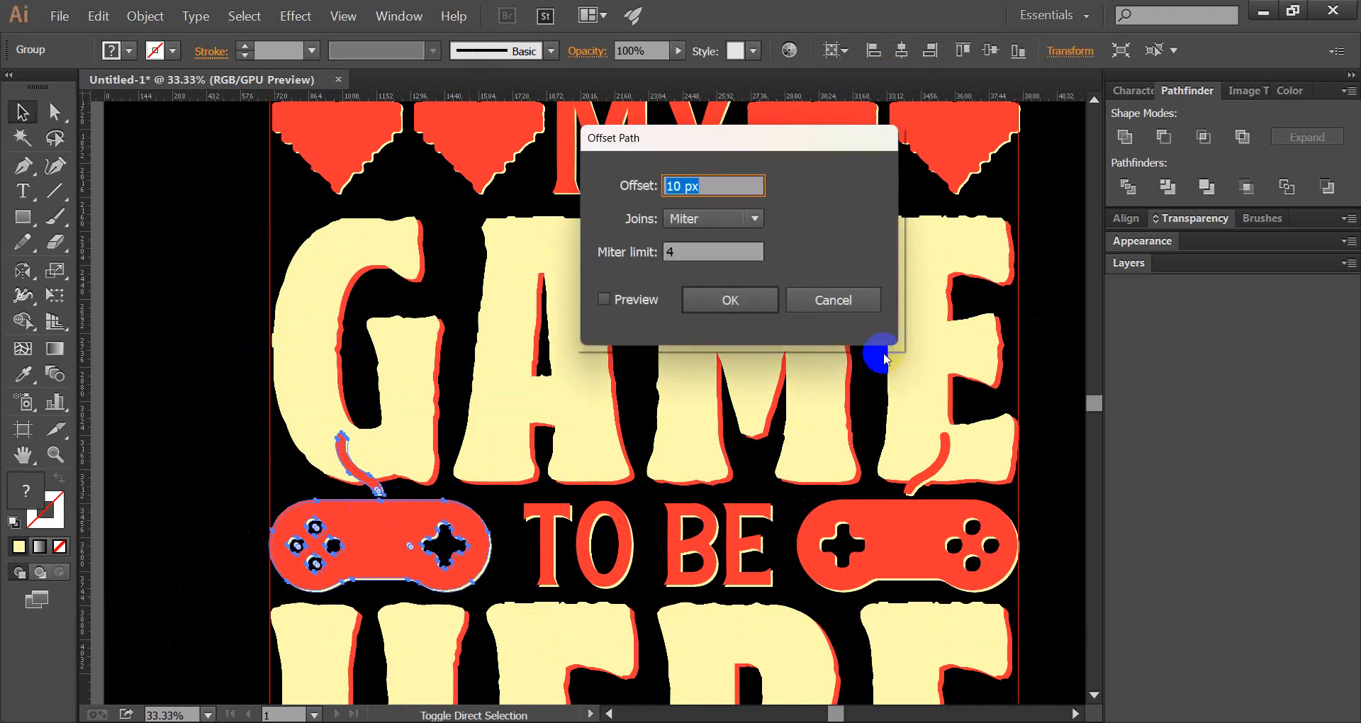
left_click(751, 306)
key("ctrl+shift+a")
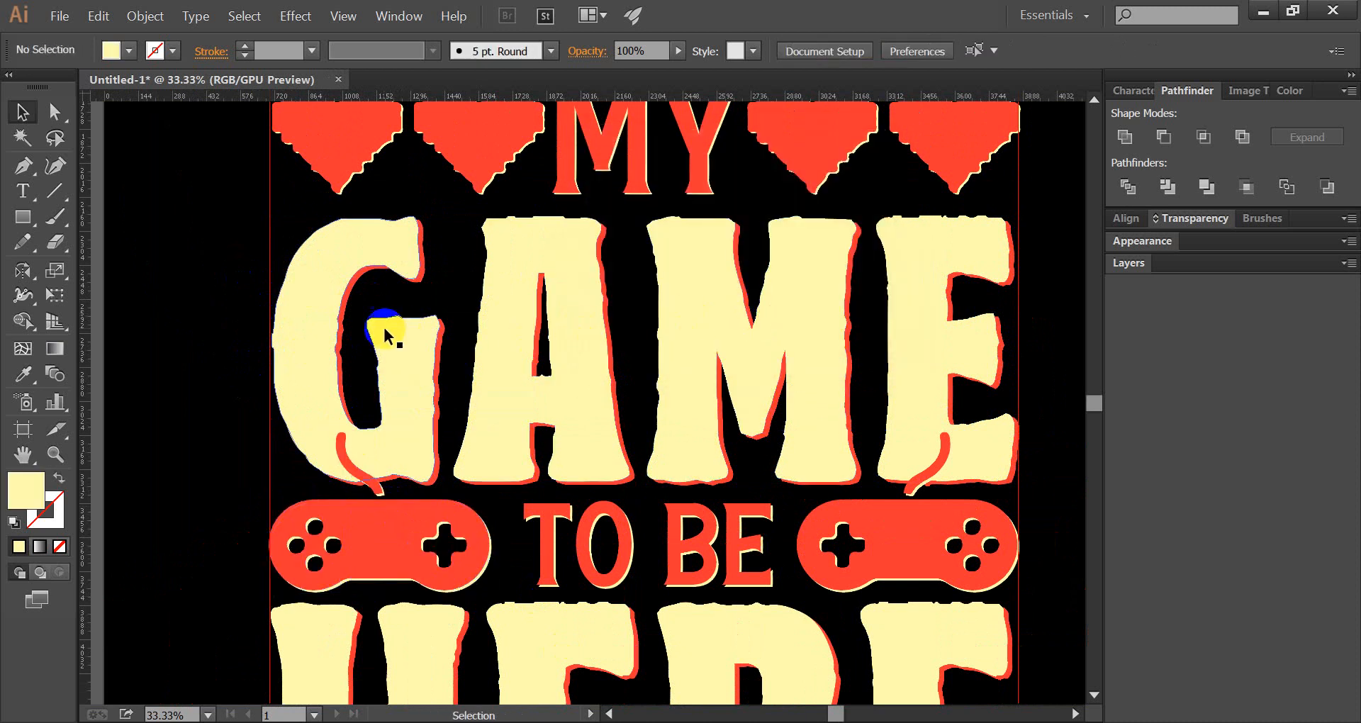
Subtract the left controller's offset outline from the cream front of the GAME lettering as a compound shape
left_click(298, 316)
key("ctrl+f")
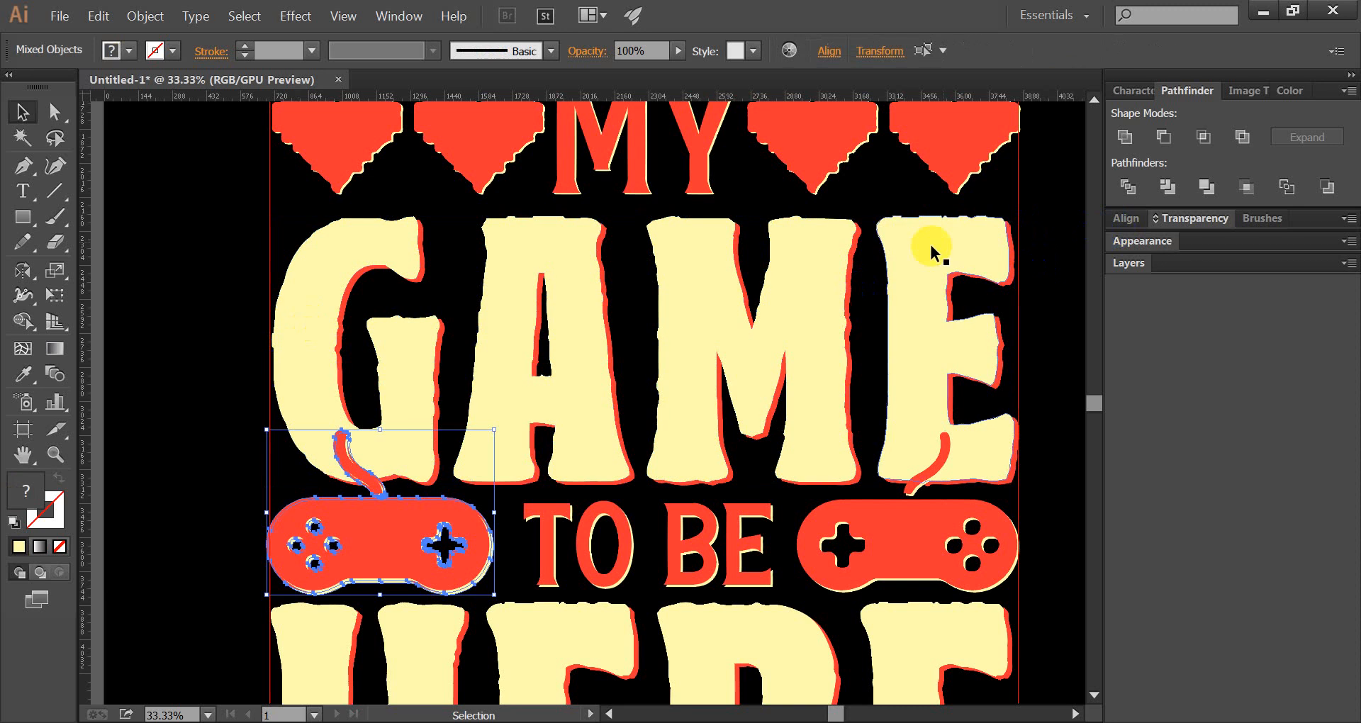
left_click(320, 284, "shift")
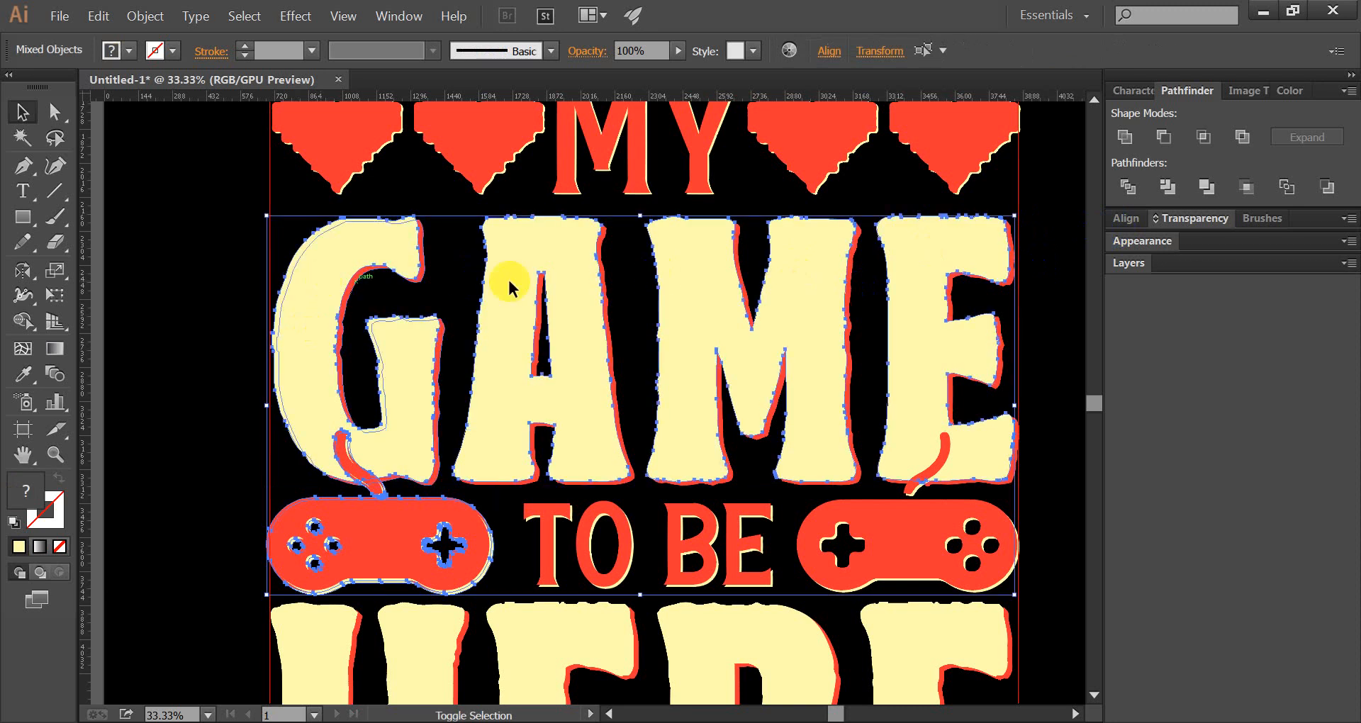
left_click(1165, 137, "alt")
left_click(201, 305)
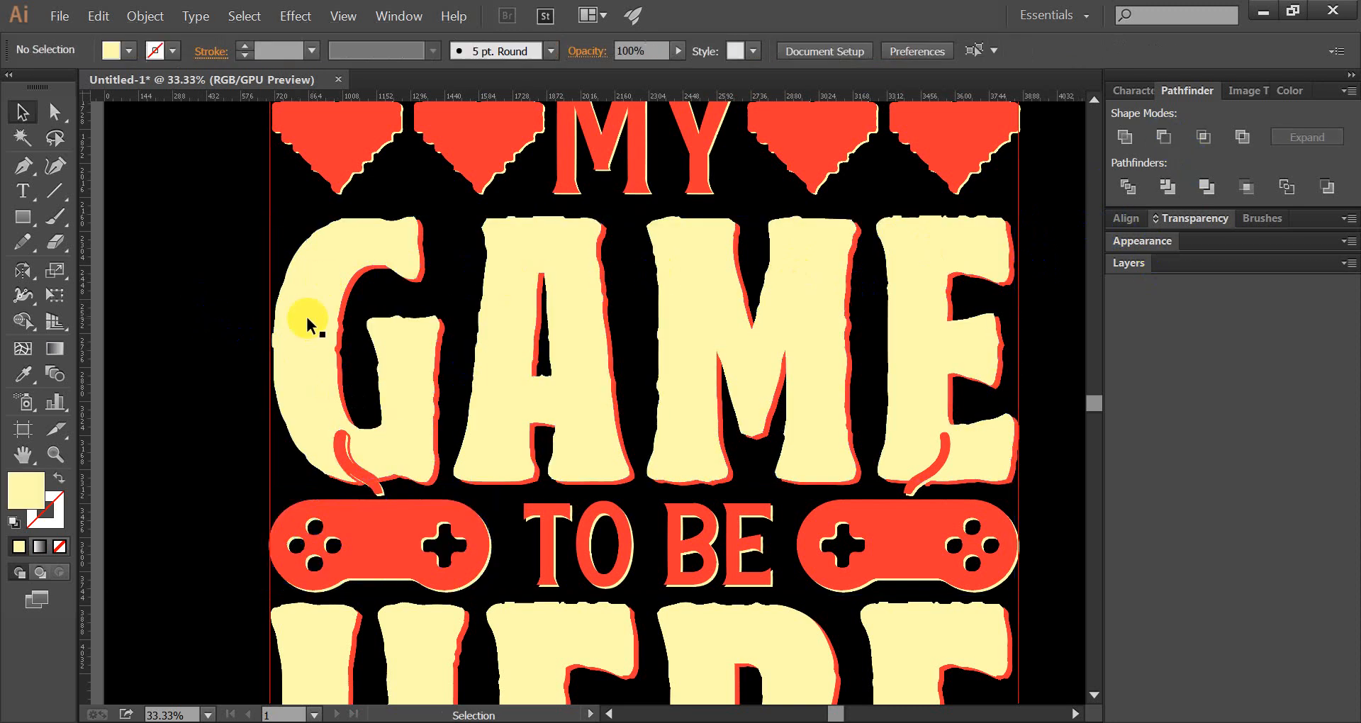
Subtract the left controller's offset outline from the red shadow of the GAME lettering as well
left_click(351, 304)
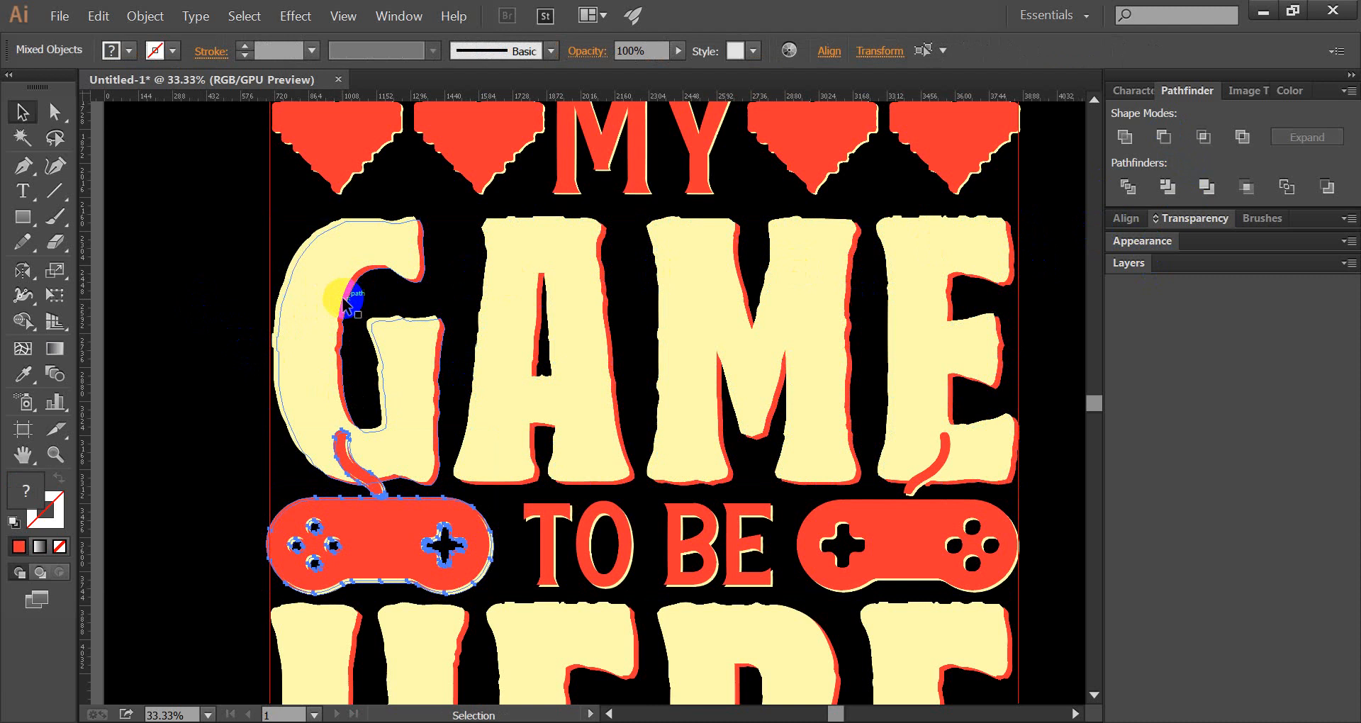
left_click(347, 294, "shift")
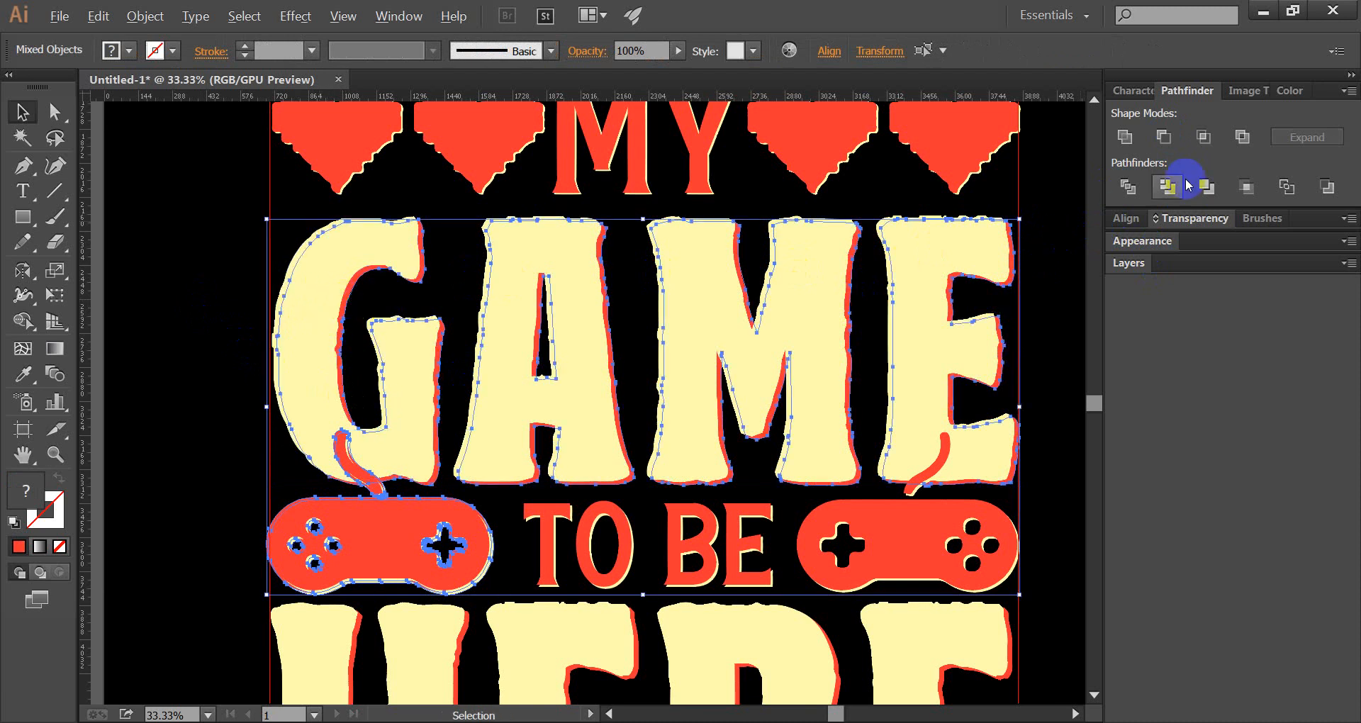
left_click(1167, 138, "alt")
left_click(214, 319)
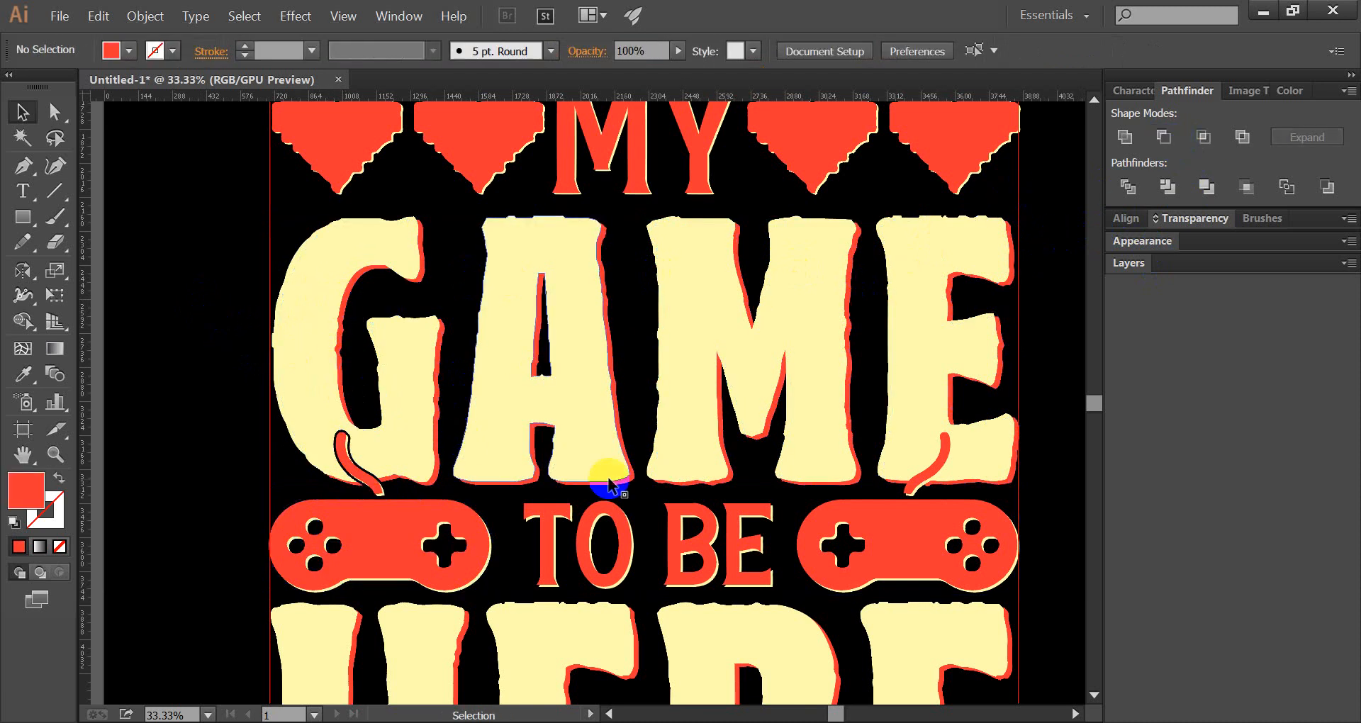
Try to create an offset path around only the red shape of the right controller
scroll(863, 370, "right", 3)
left_click(791, 535)
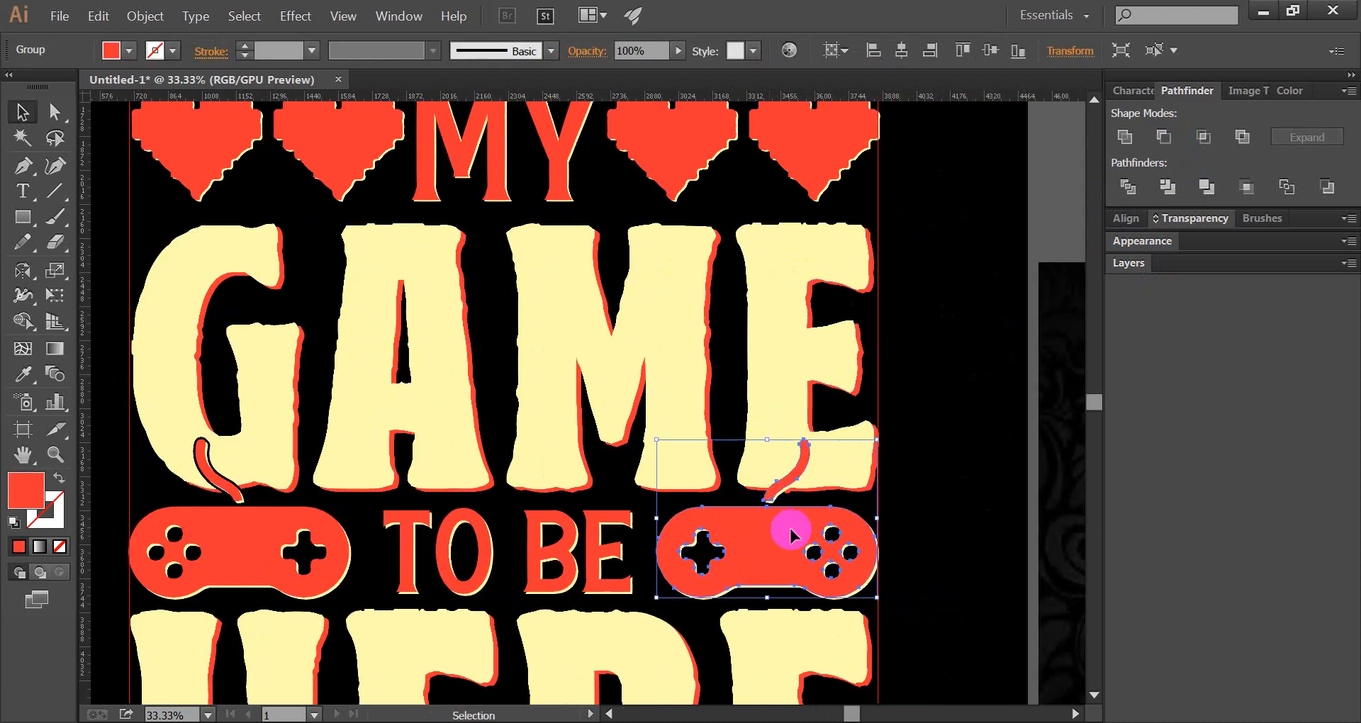
key("ctrl")
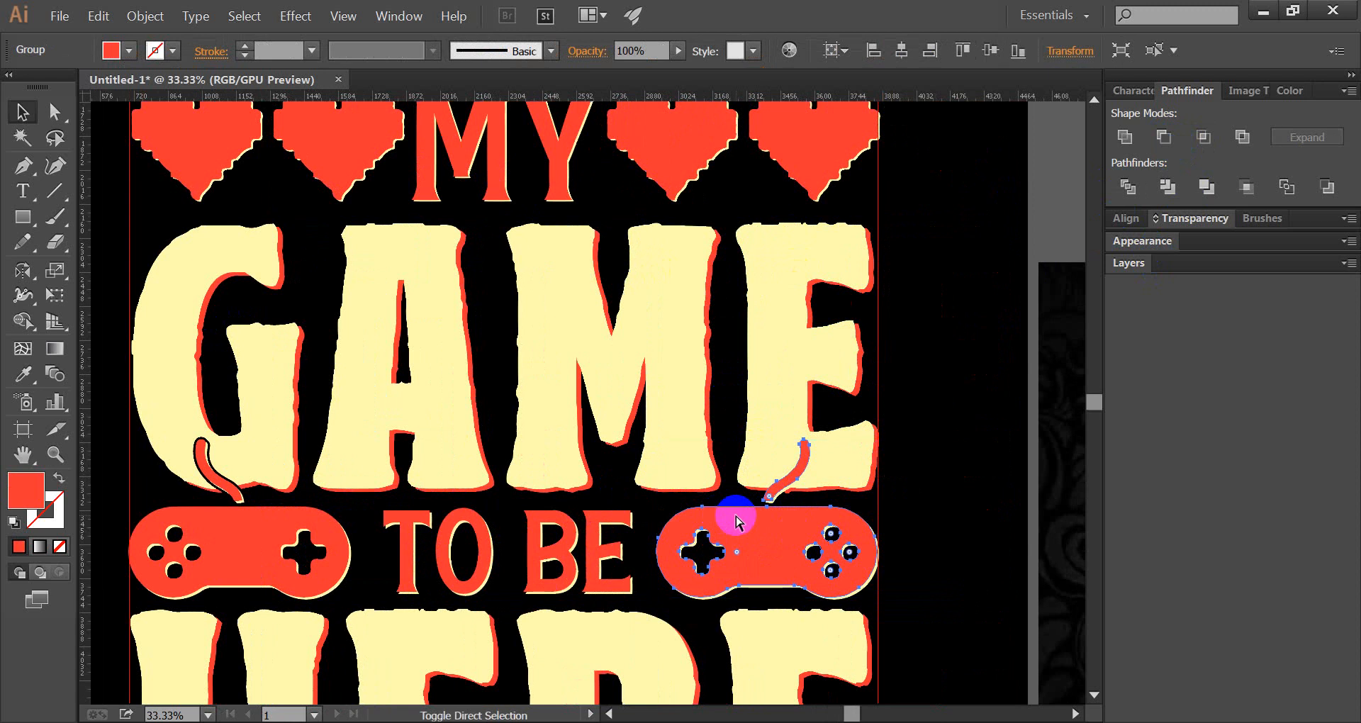
key("ctrl+shift+o")
left_click(735, 297)
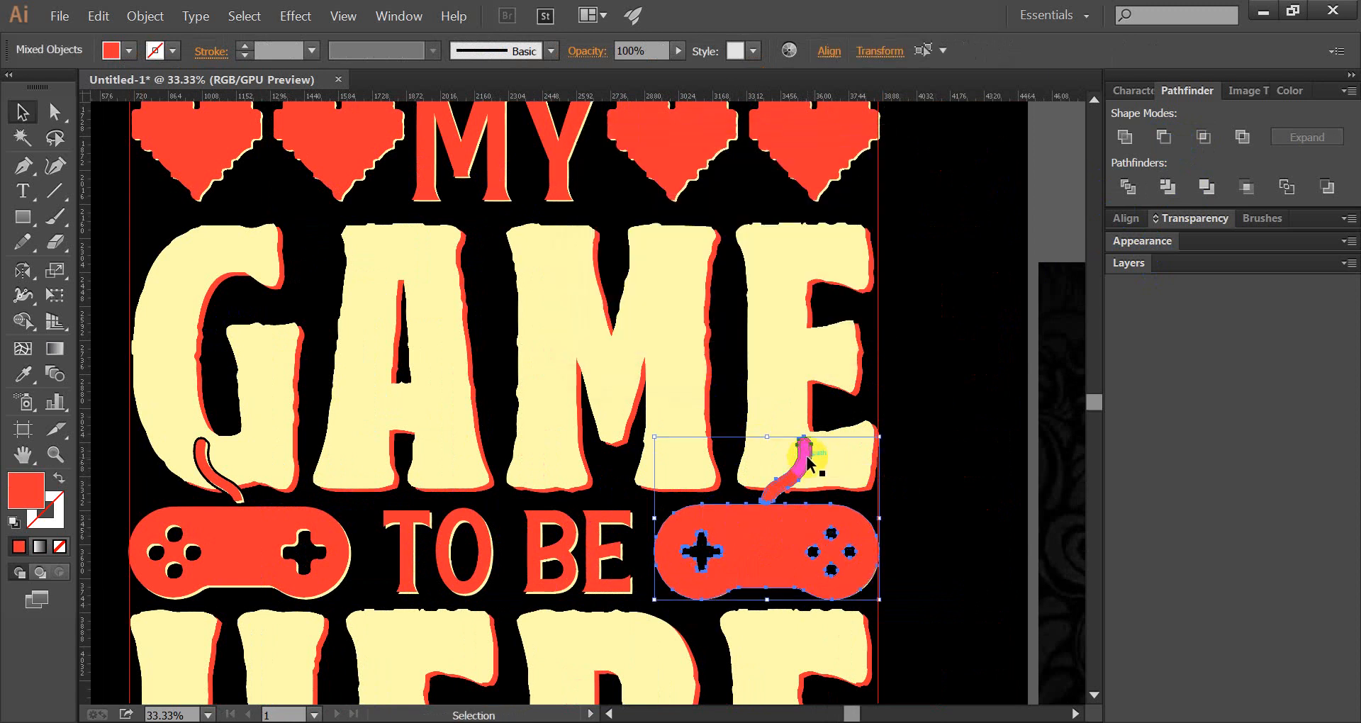
key("ctrl+shift+a")
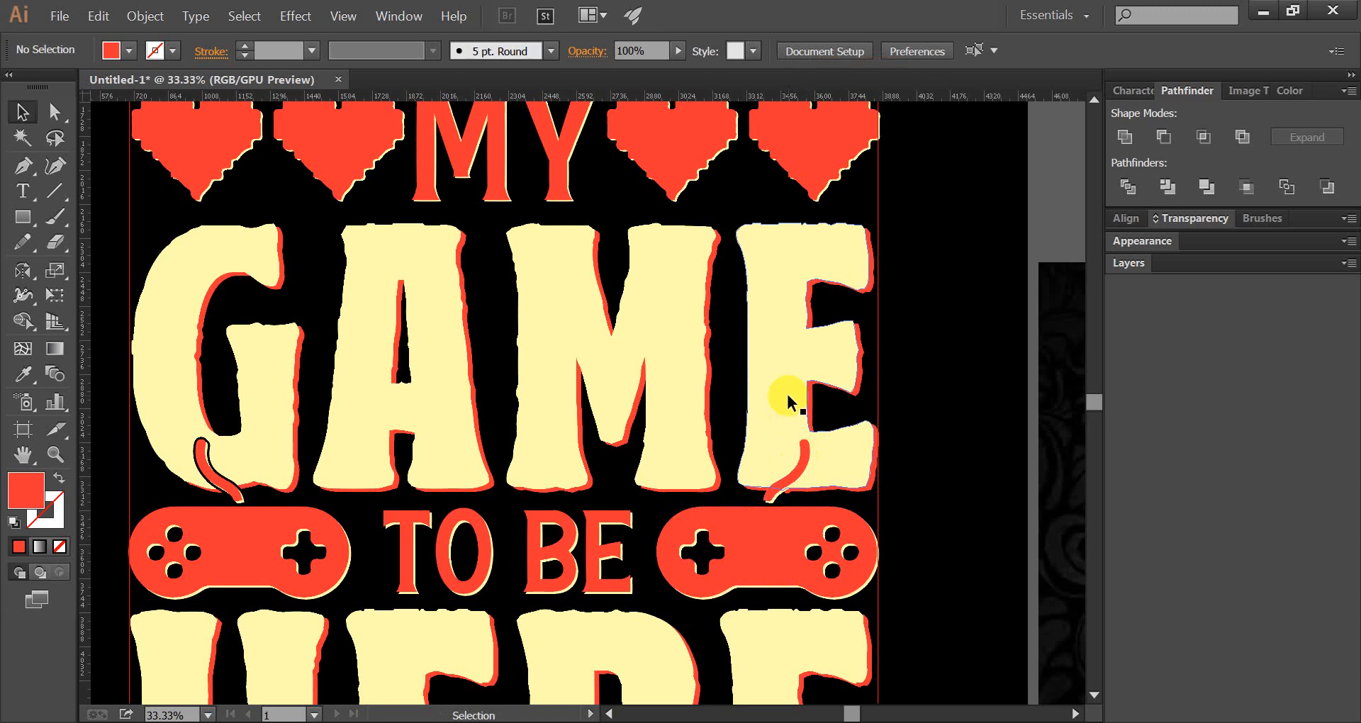
Create a 10 px offset path with miter joins around both color layers of the right controller and cable
left_click(828, 550, "ctrl")
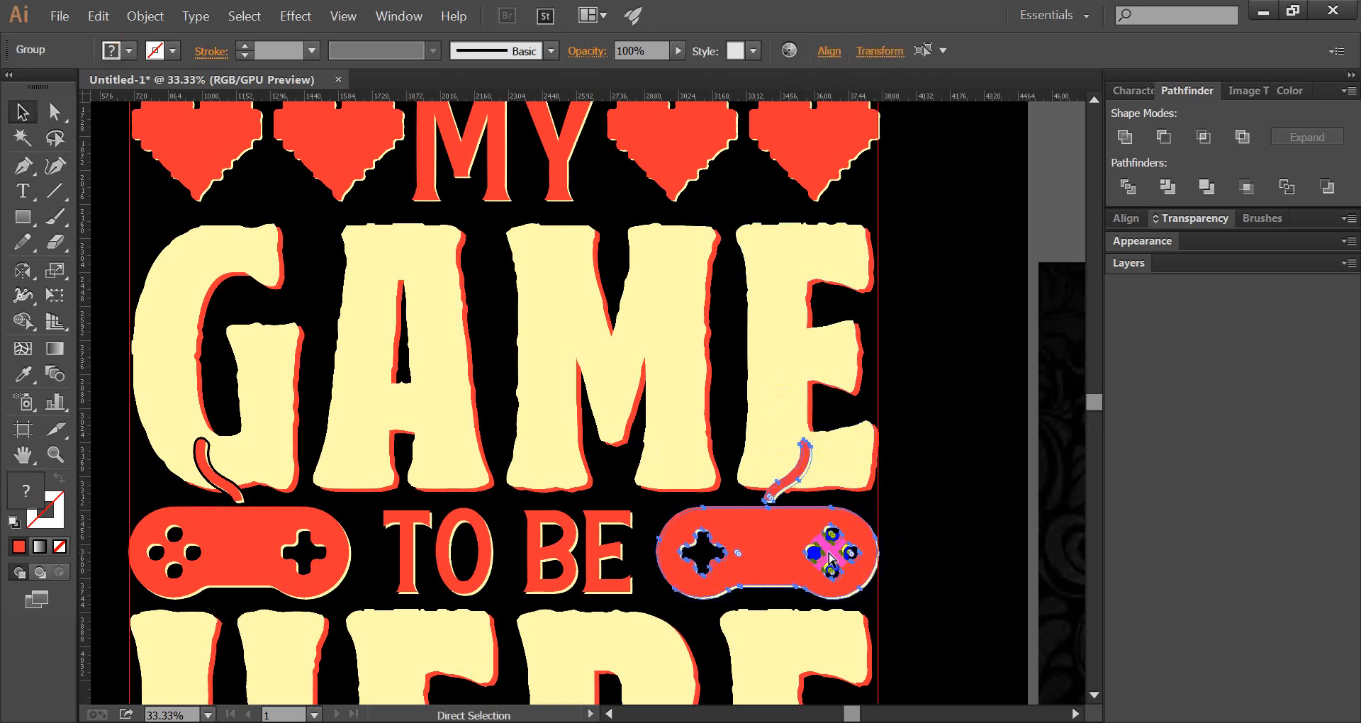
key("ctrl+shift+o")
left_click(745, 306)
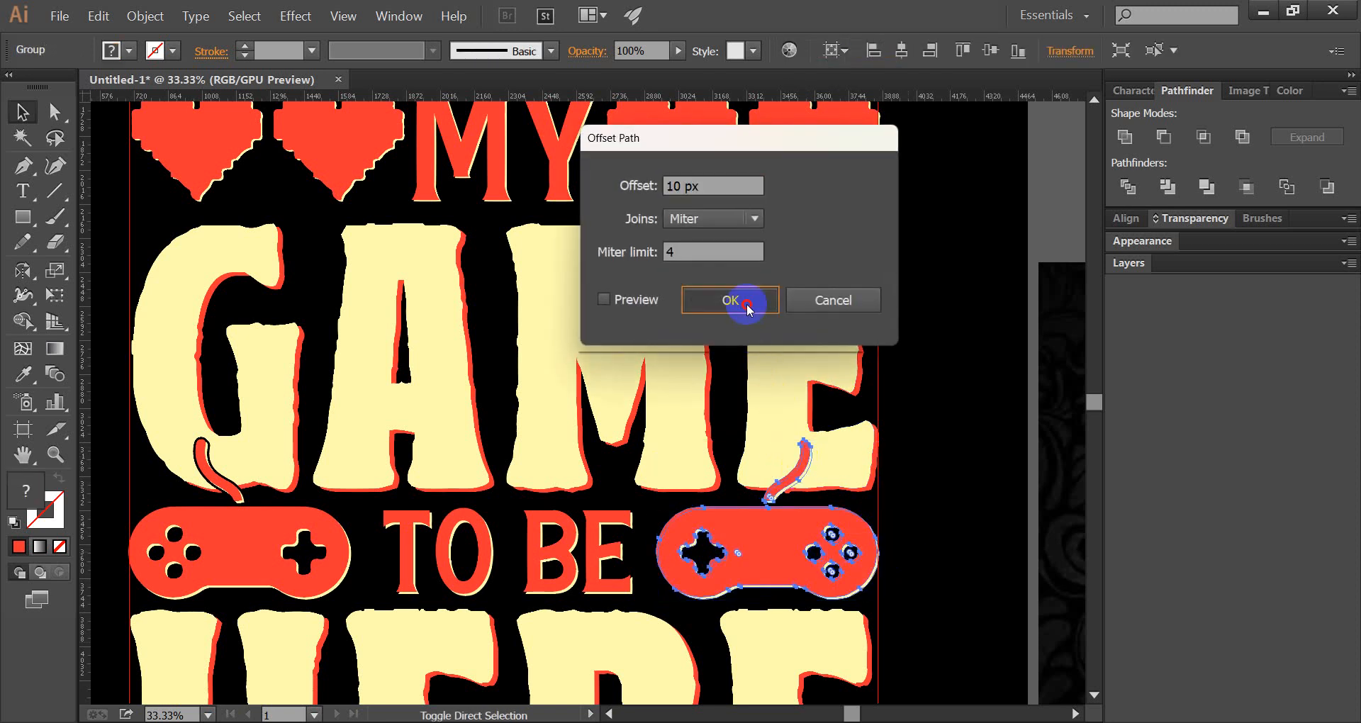
key("ctrl+shift+a")
Subtract the right controller's offset outline from the cream front of the GAME lettering as a compound shape
left_click(784, 370)
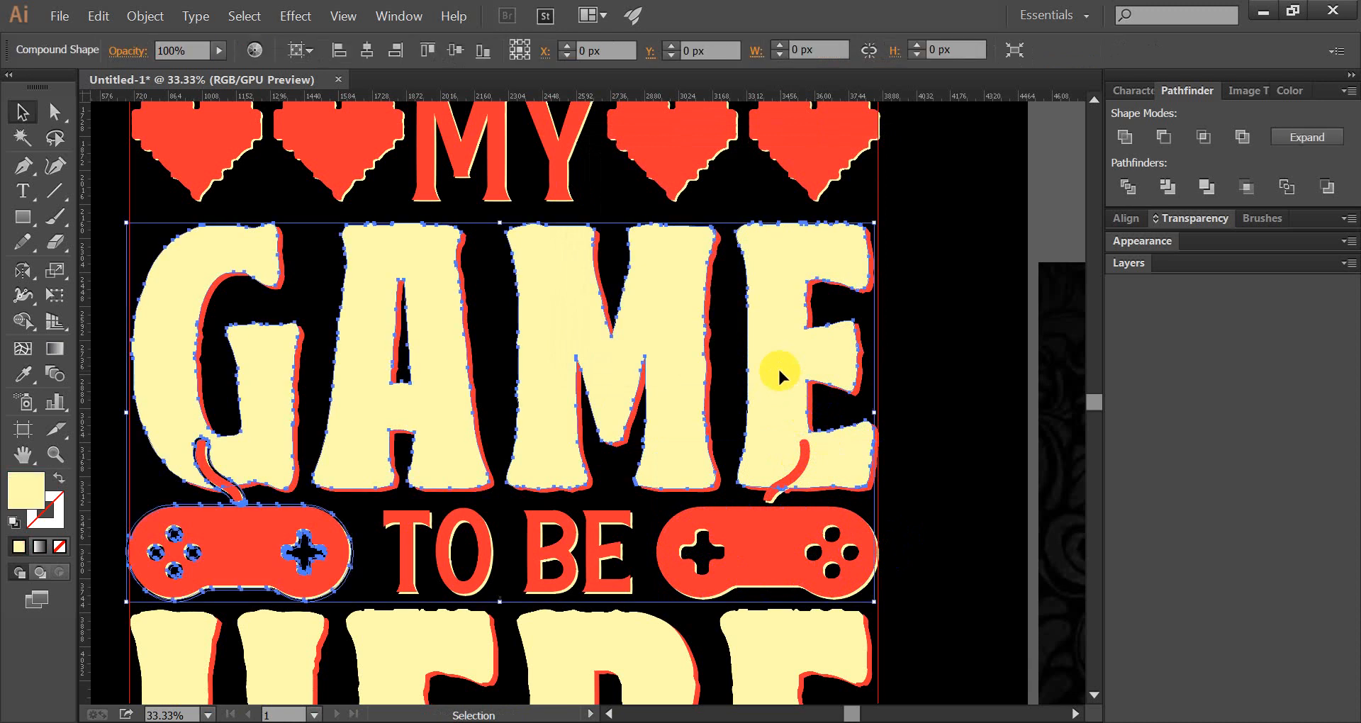
left_click(1164, 137)
key("ctrl+z")
left_click(817, 294, "shift")
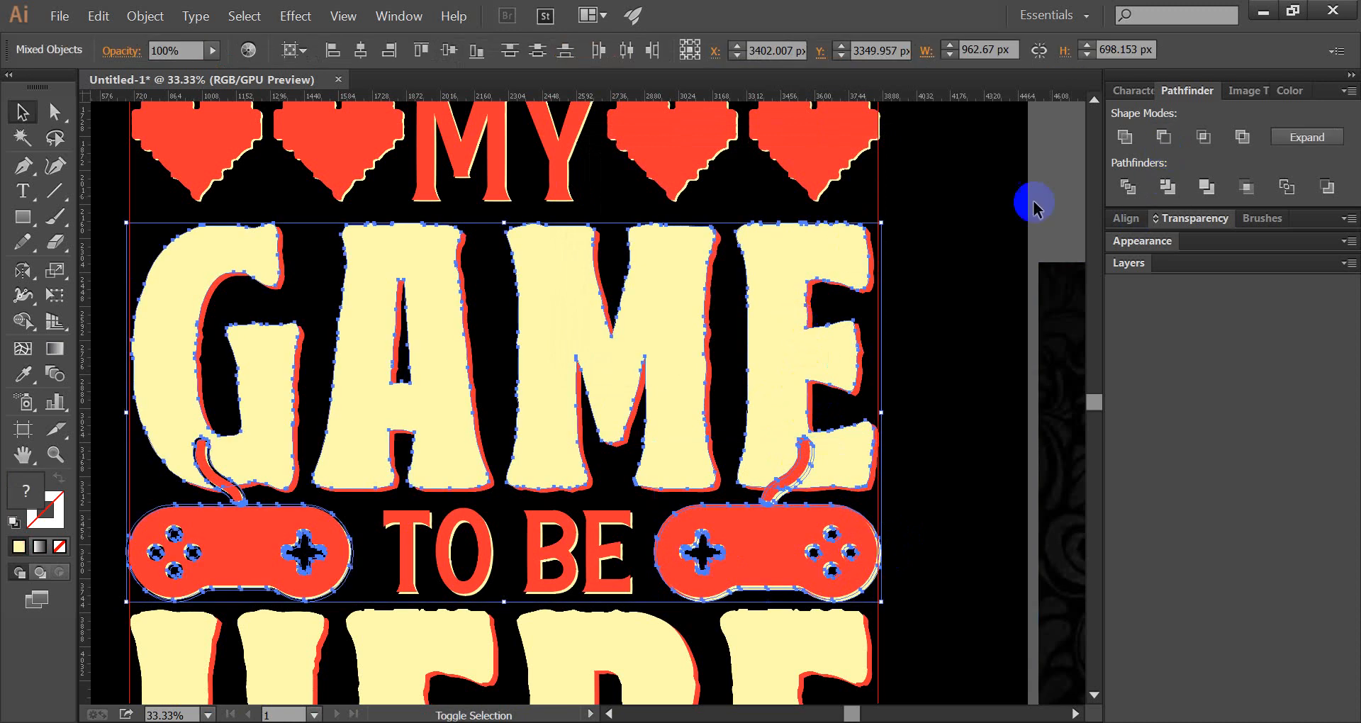
left_click(1160, 142, "alt")
left_click(914, 318)
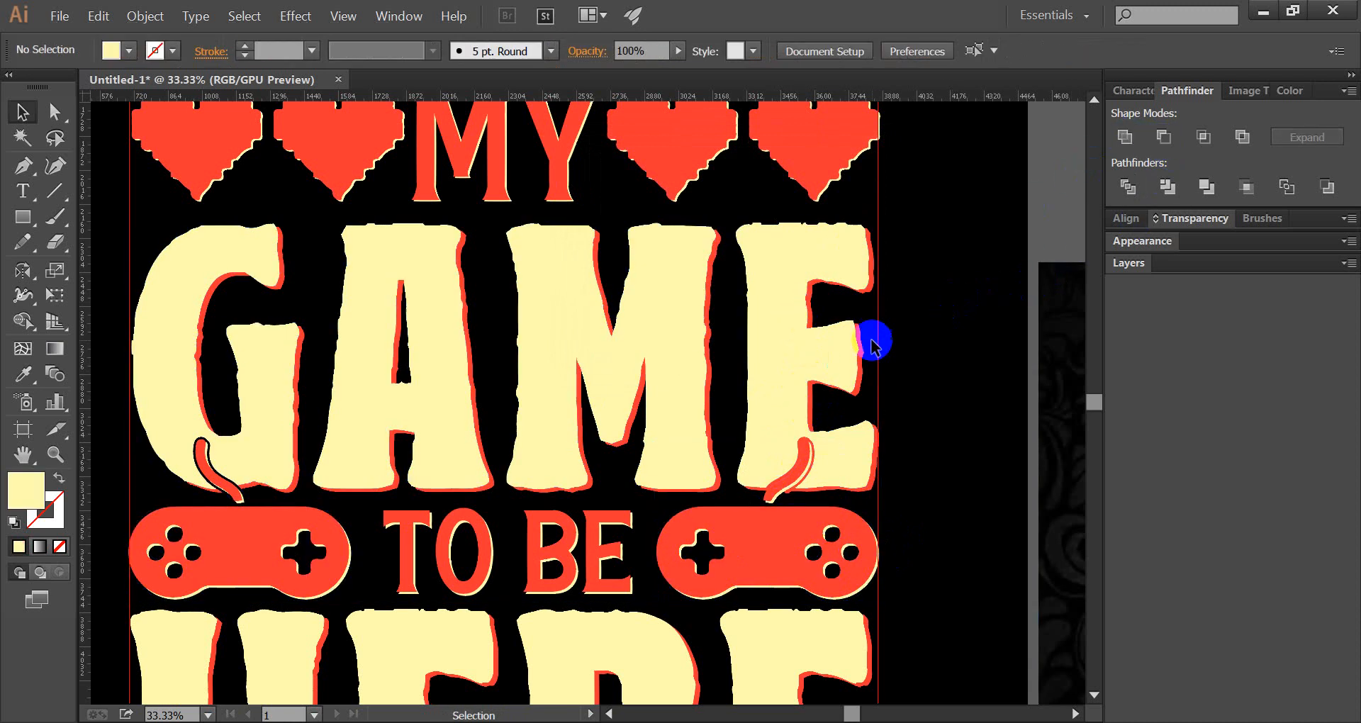
Subtract the right controller's offset outline from the red shadow of the GAME lettering
left_click(870, 338)
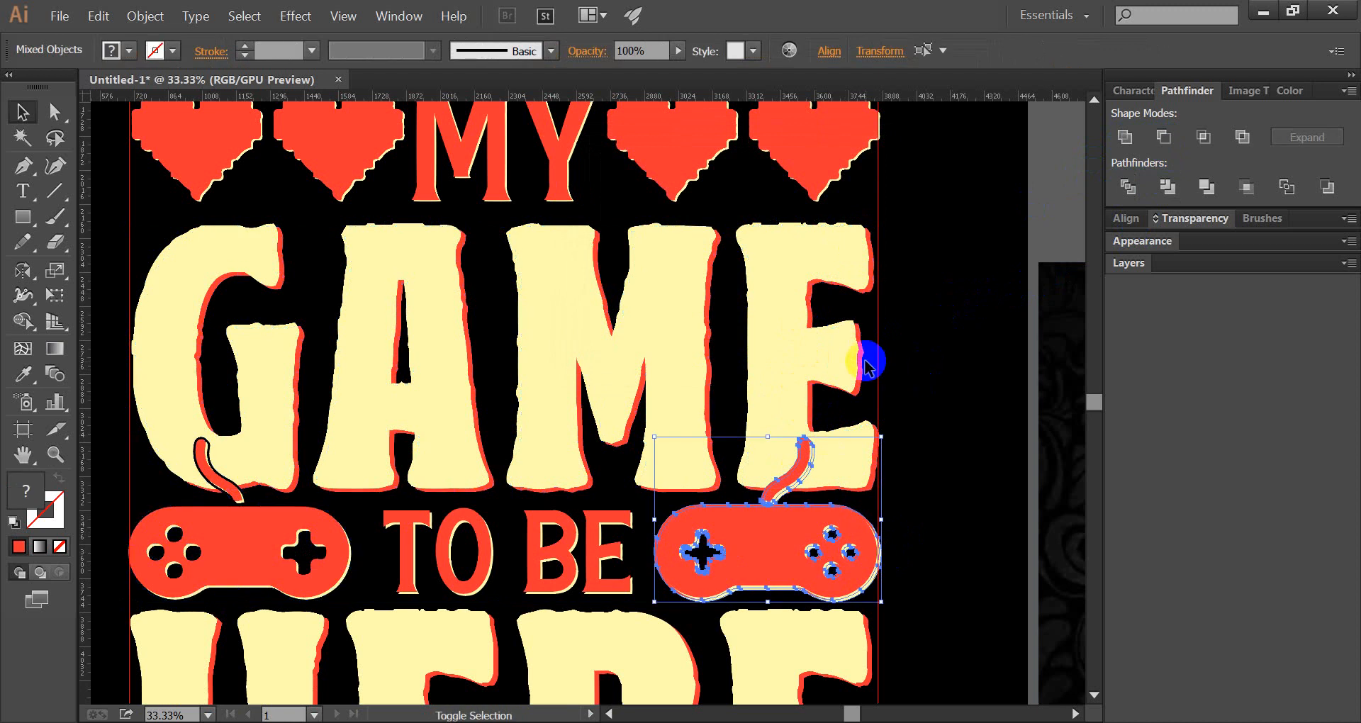
left_click(863, 358, "shift")
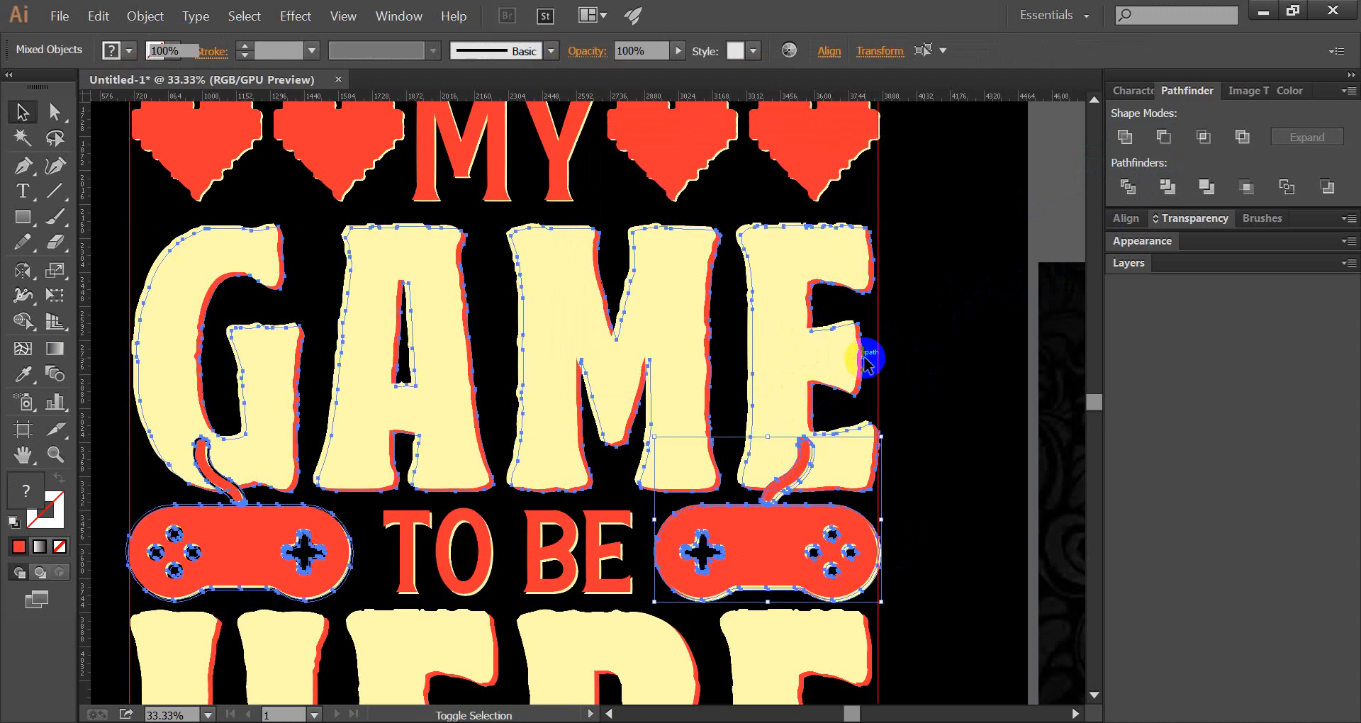
left_click(1168, 136)
left_click(950, 365)
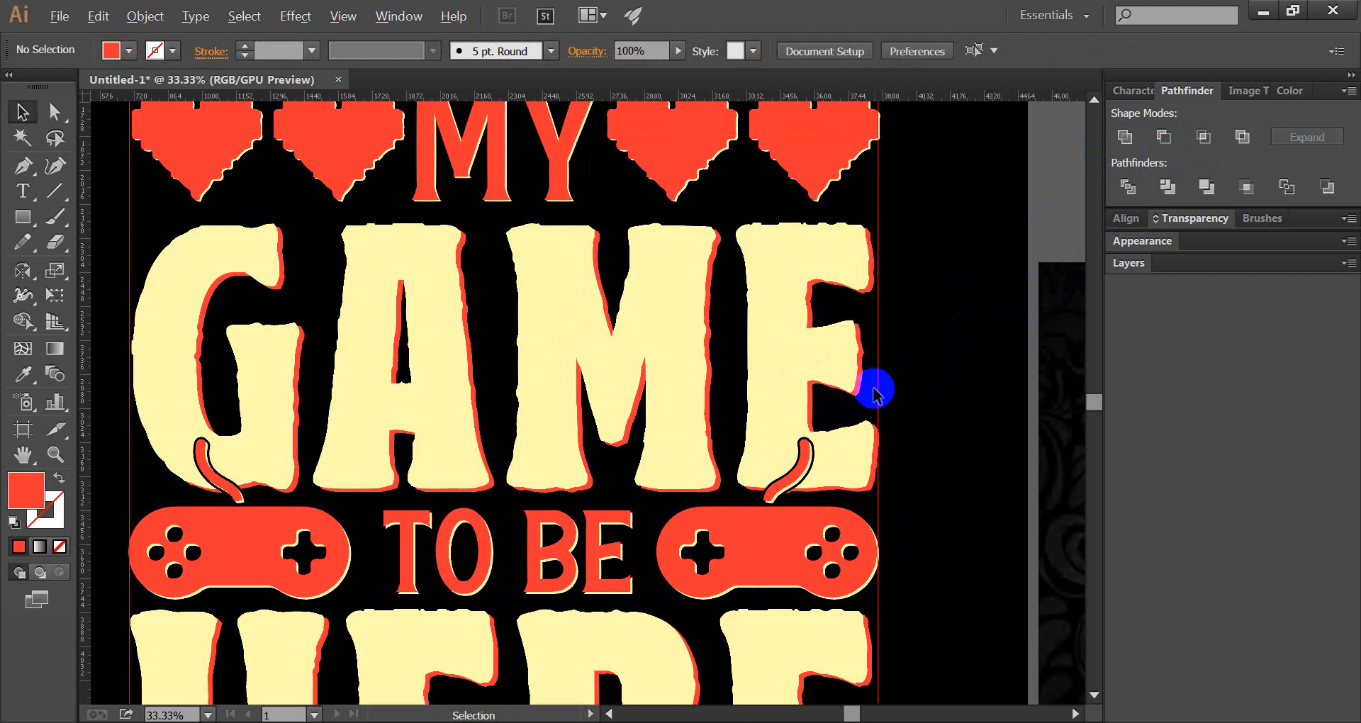
Delete the T-shirt reference image beside the artboard
scroll(872, 386, "down", 1, "alt")
scroll(872, 397, "down", 1)
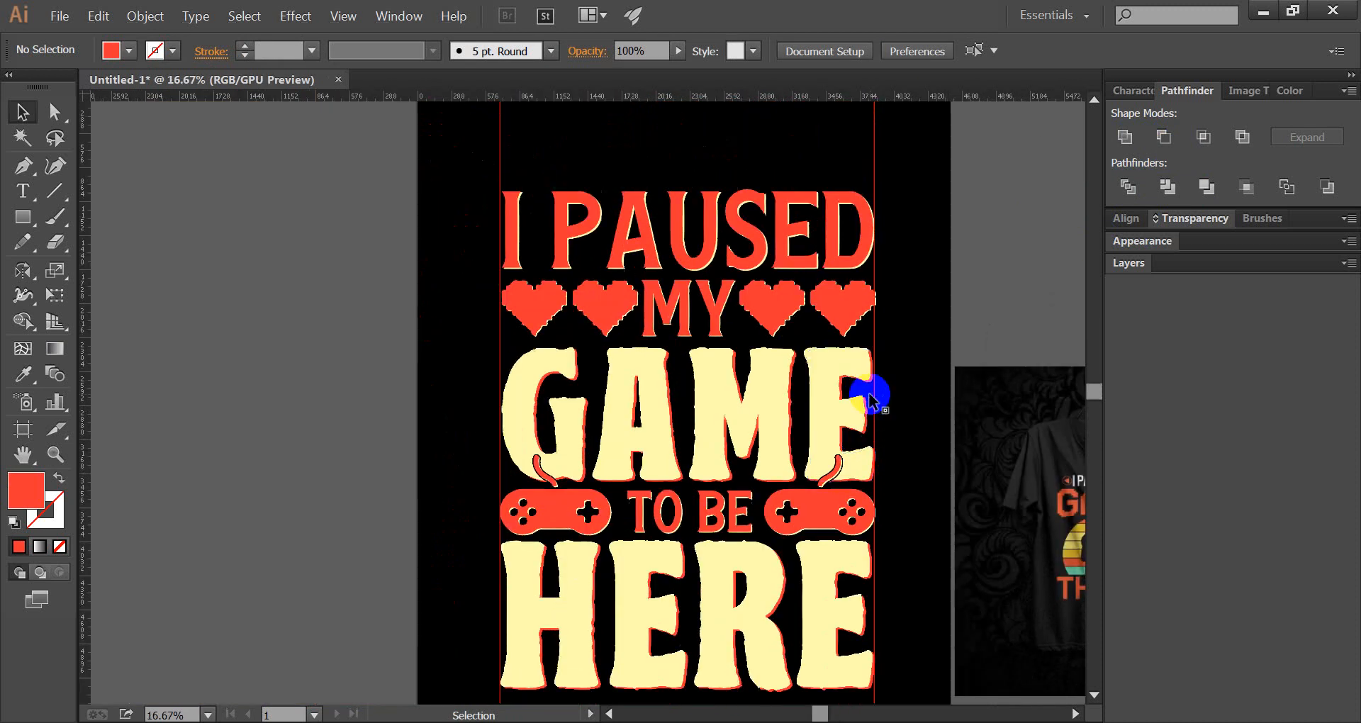
scroll(872, 388, "down", 1)
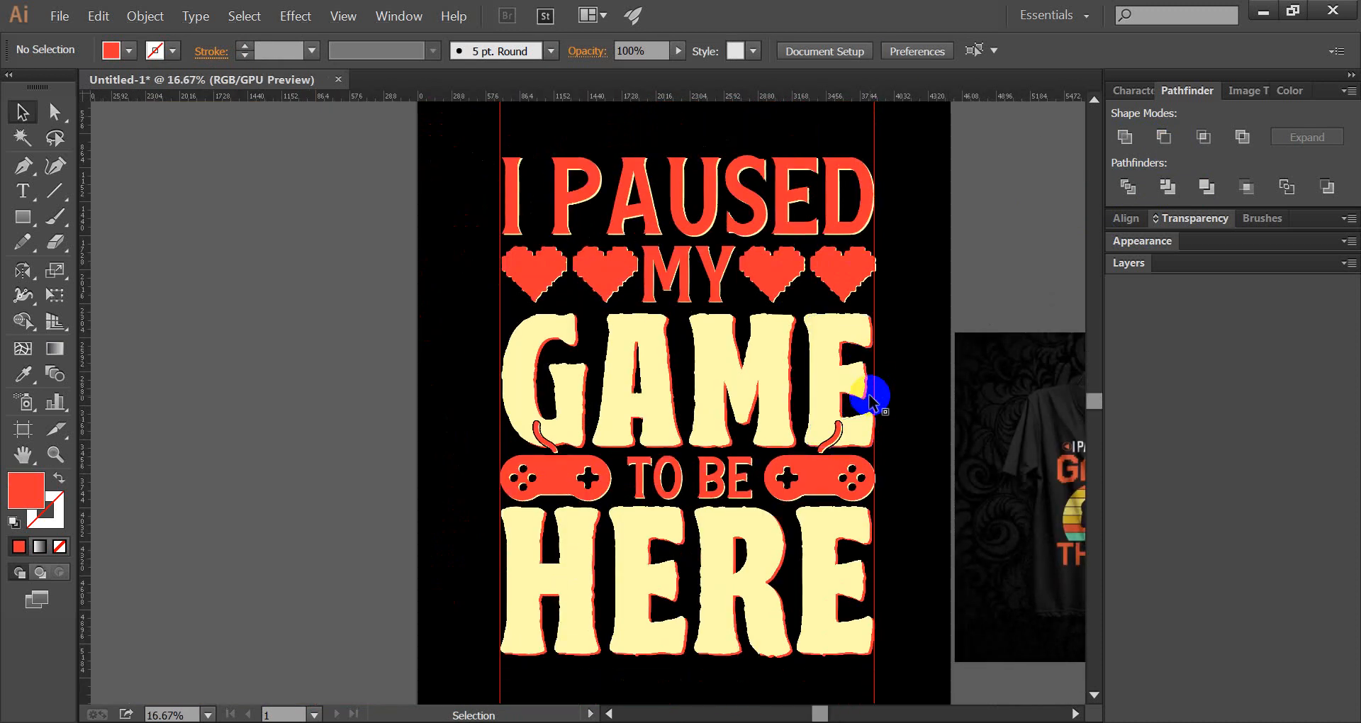
left_click_drag(872, 389, 656, 386)
scroll(655, 386, "down", 1)
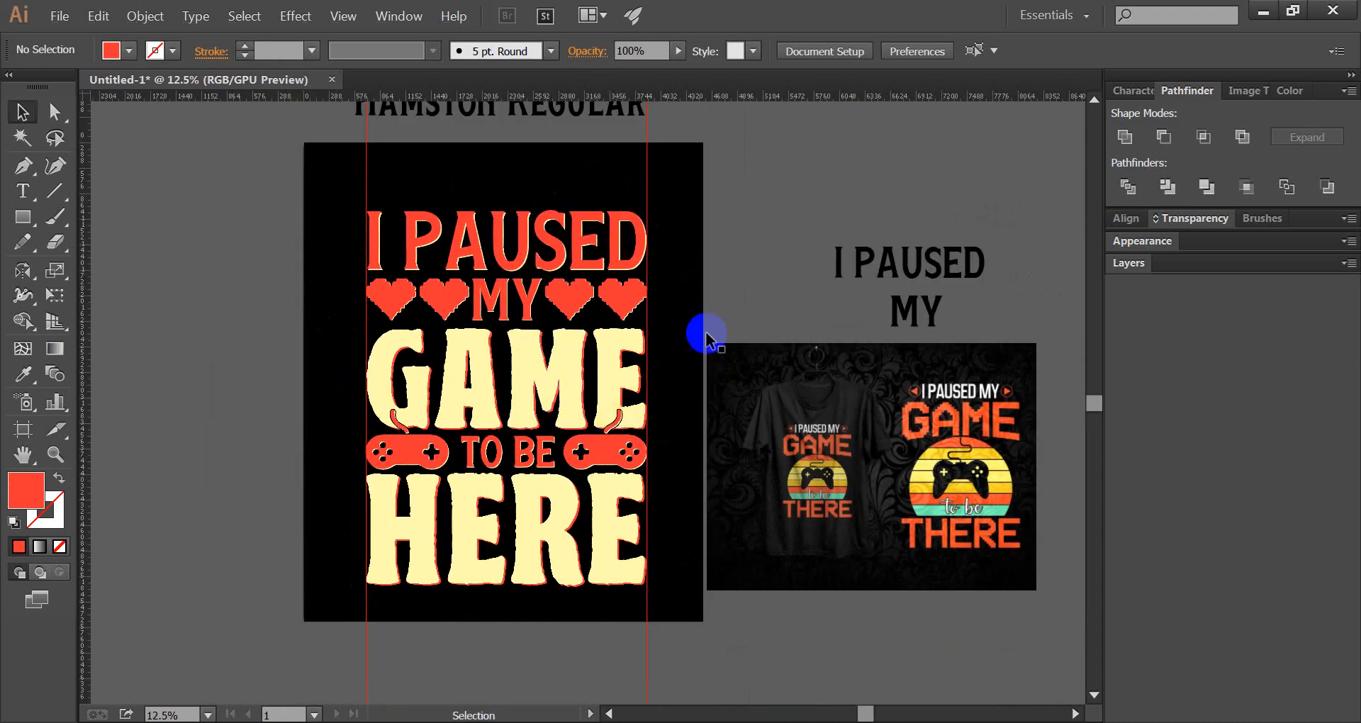
left_click(925, 397)
key("Delete")
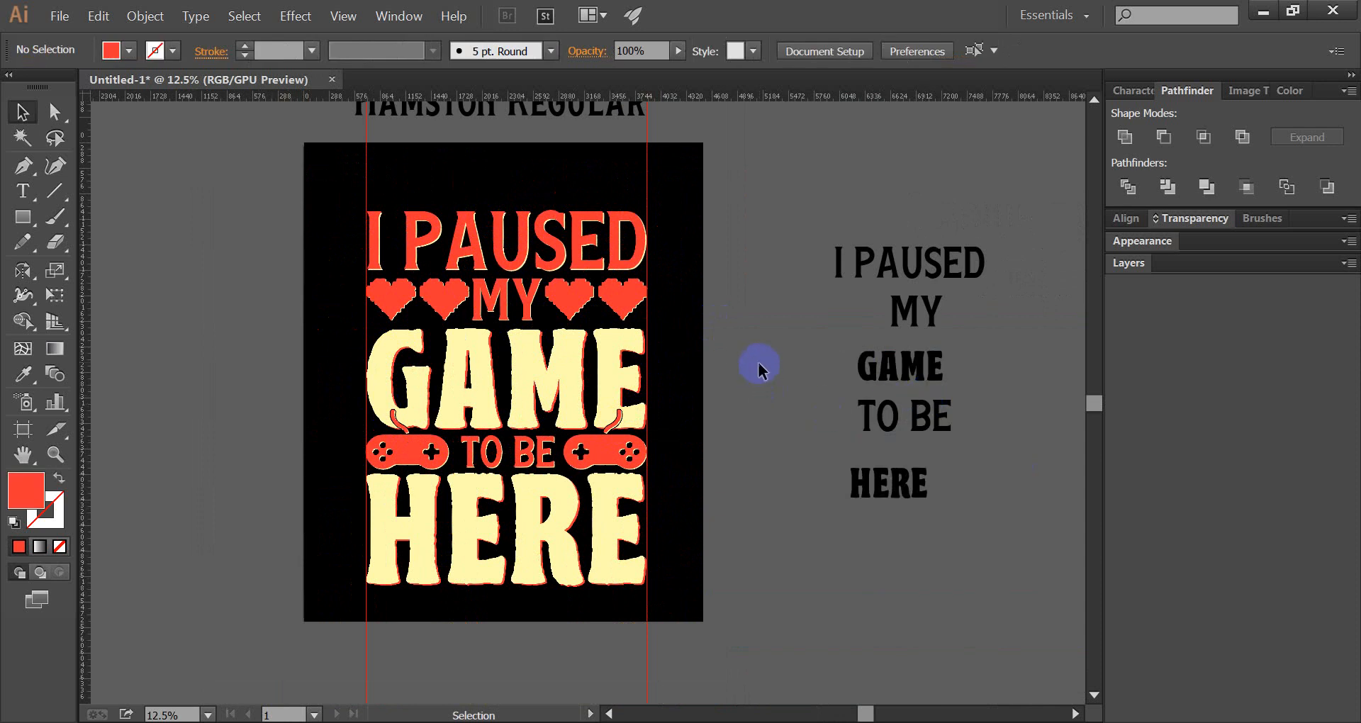
Delete the spare black text lines I PAUSED, MY, GAME, TO BE and HERE beside the artboard
left_click_drag(762, 344, 811, 368)
left_click_drag(837, 261, 1048, 532)
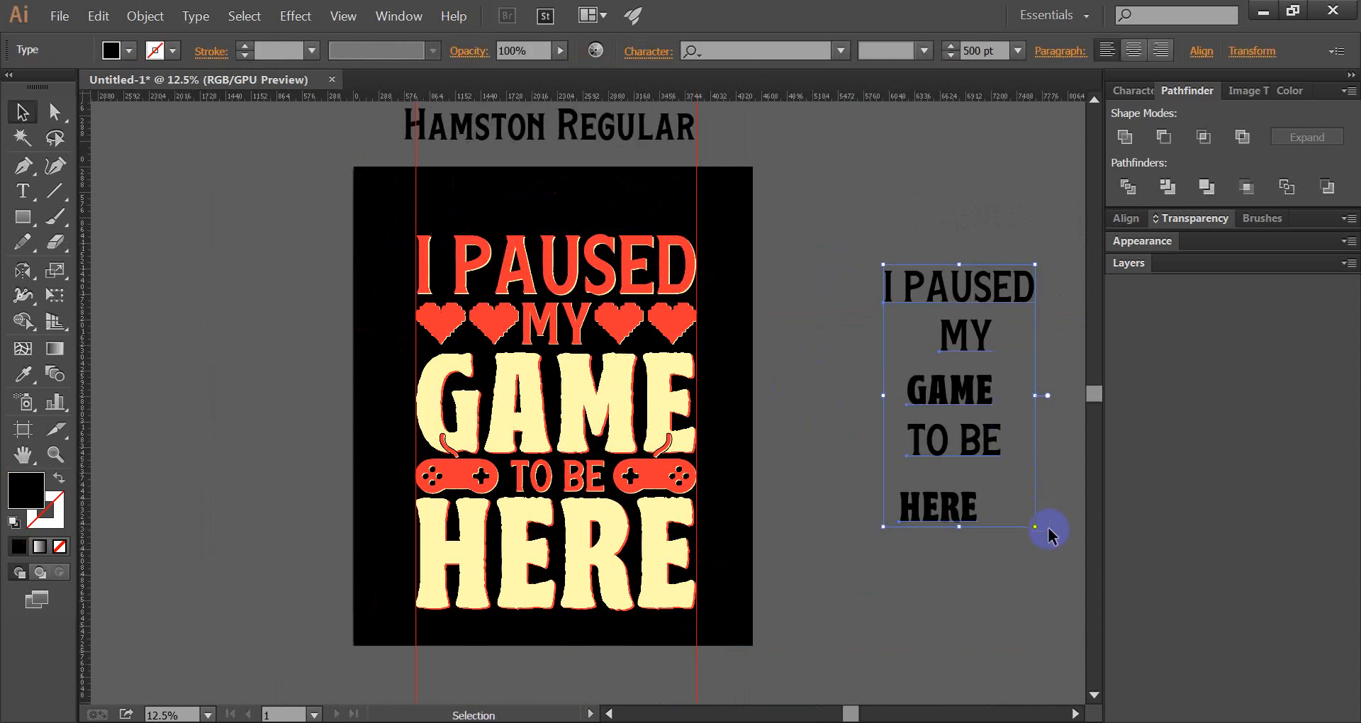
key("Delete")
Scale up the red and cream design proportionally to nearly fill the black background and center it
scroll(933, 498, "up", 3)
scroll(753, 419, "down", 1)
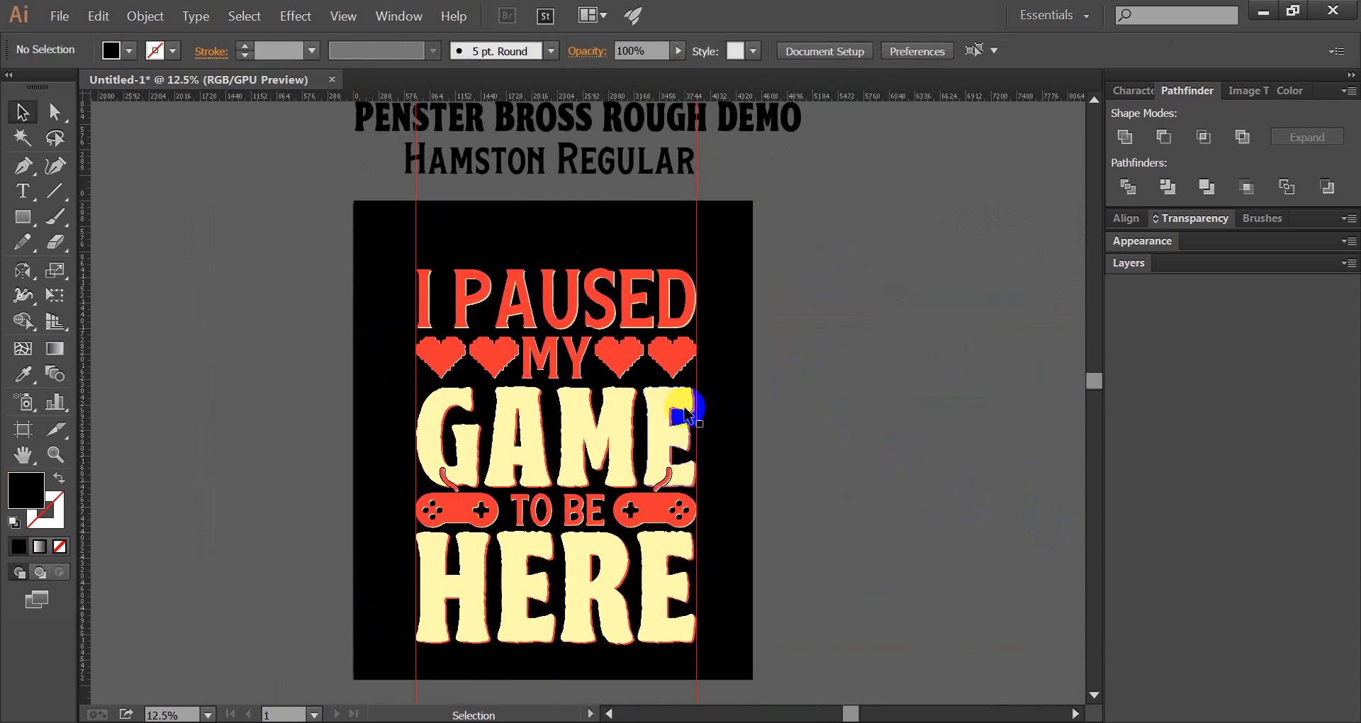
left_click_drag(612, 247, 493, 588)
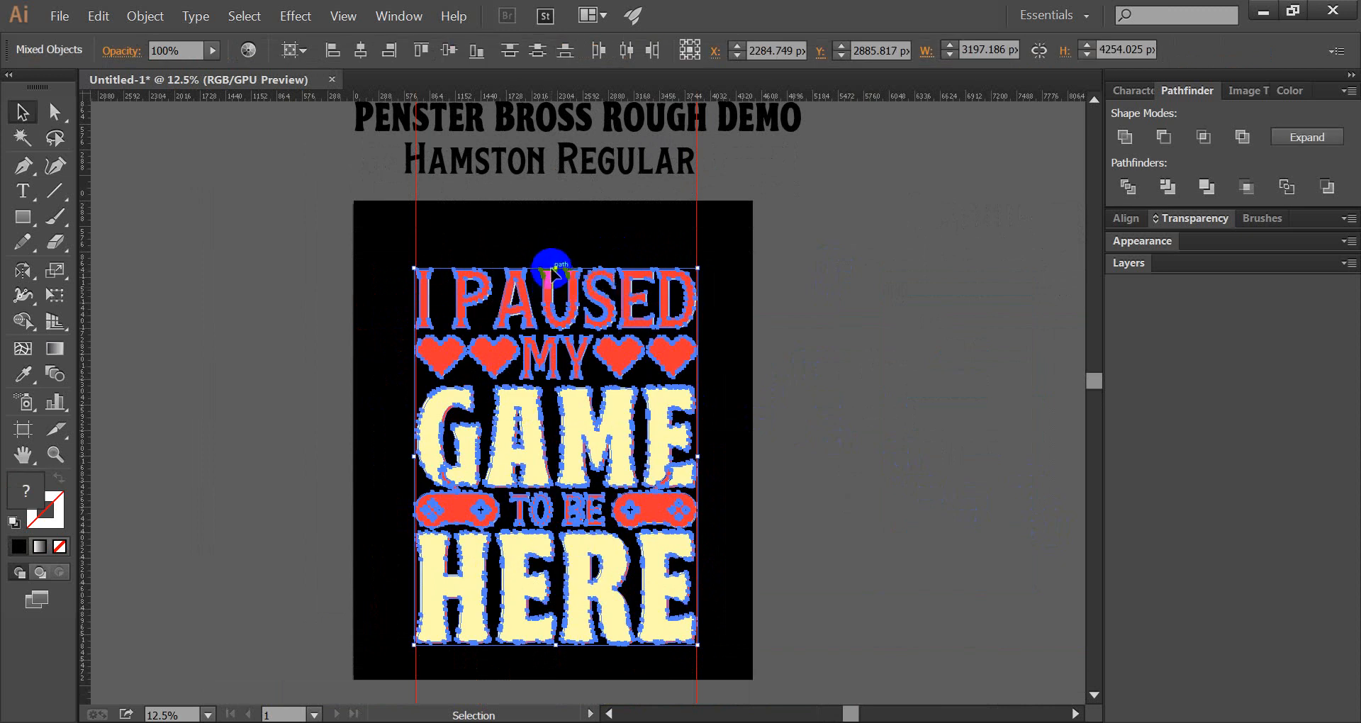
left_click_drag(547, 261, 559, 214)
left_click_drag(550, 647, 594, 637)
scroll(860, 478, "down", 1)
Unlock the guides and delete the two vertical guides crossing the design
right_click(860, 478)
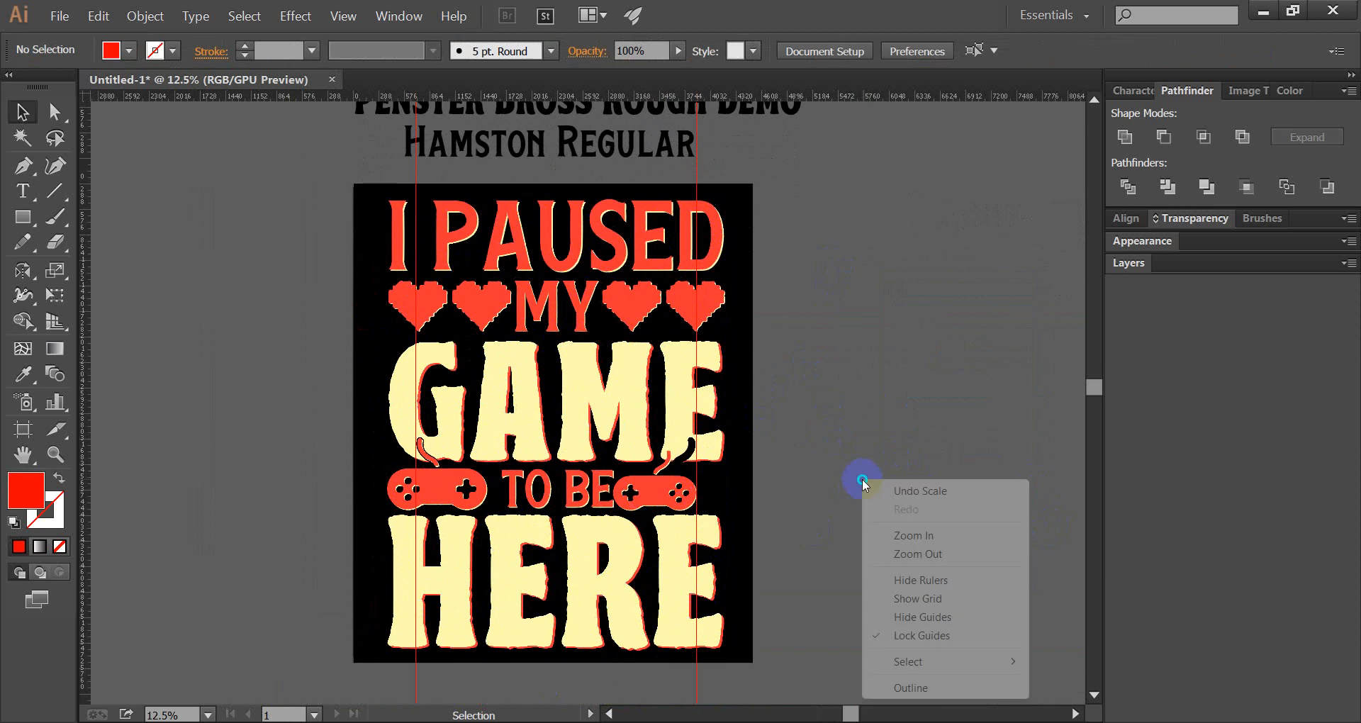
left_click(958, 633)
scroll(776, 644, "down", 2)
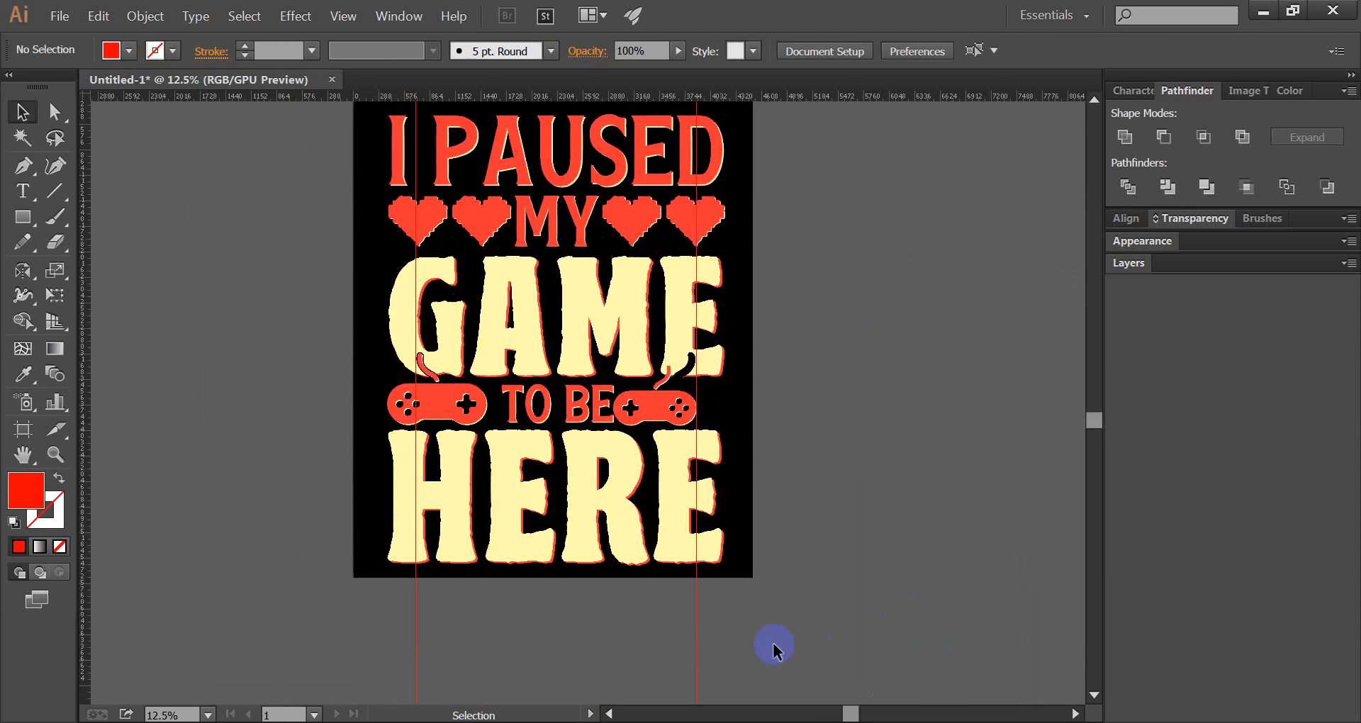
left_click(414, 650)
key("Delete")
scroll(896, 556, "up", 2)
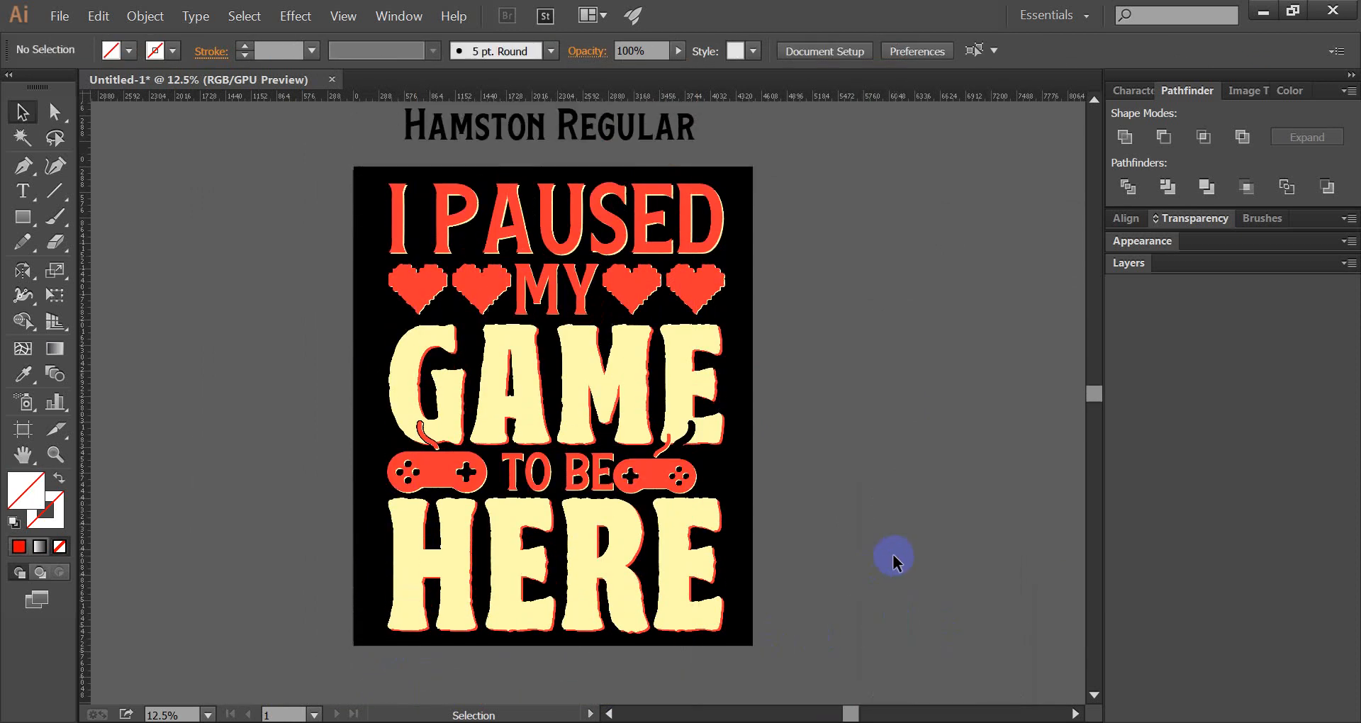
Unlock the black background rectangle behind the design and clear the selection
key("ctrl+alt+2")
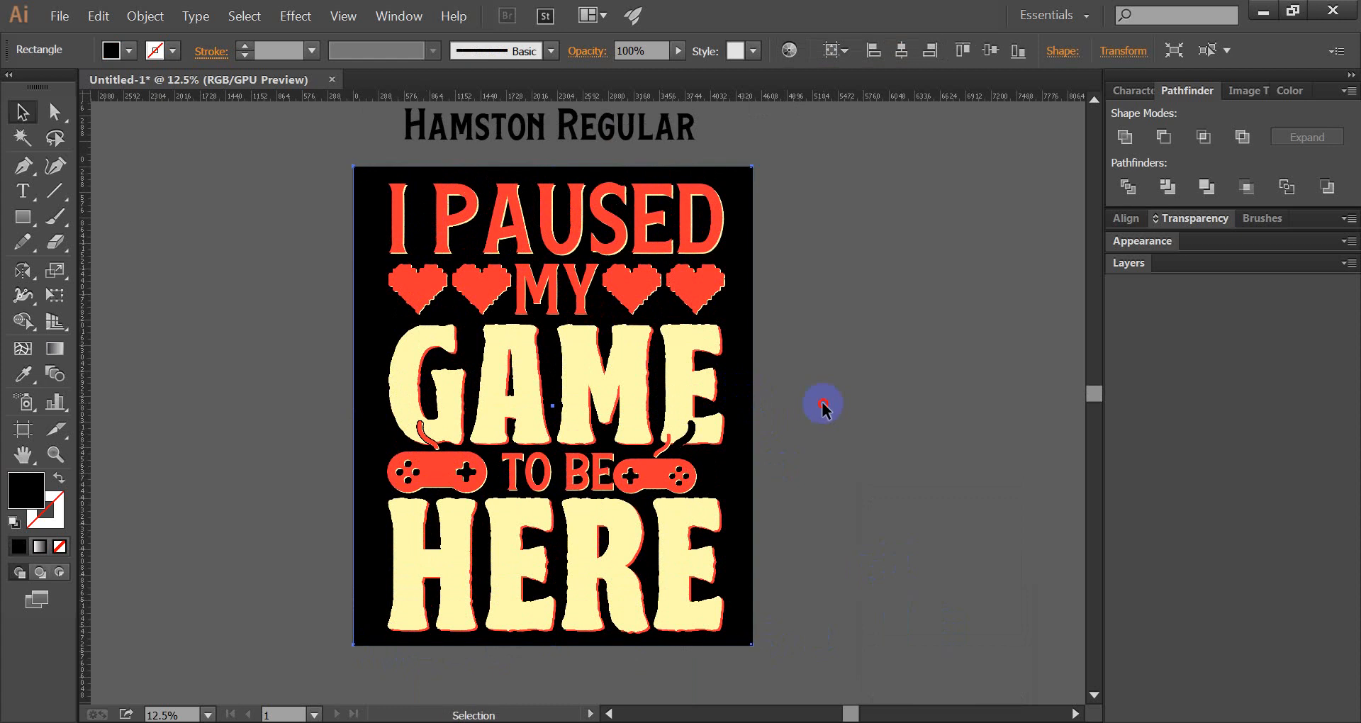
left_click(820, 404)
Try deleting the black background rectangle behind the design, and undo the deletion
left_click(751, 400)
key("Delete")
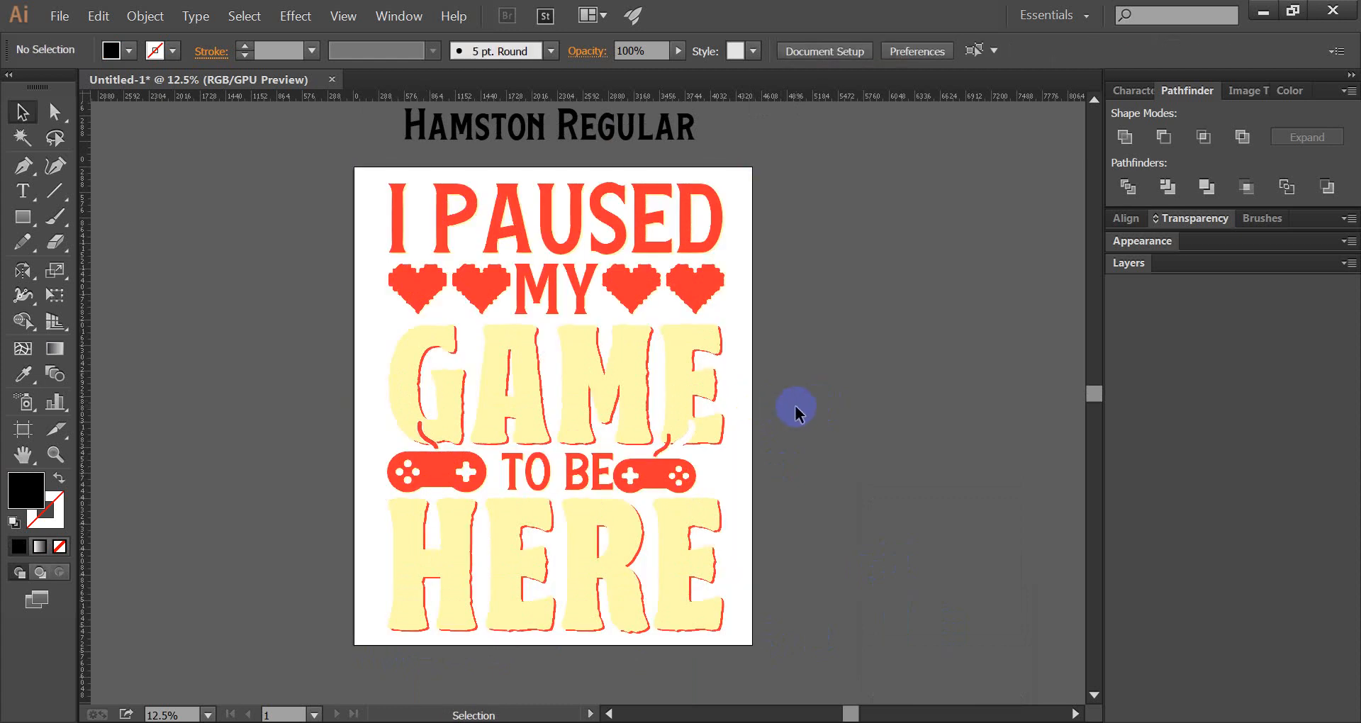
key("ctrl+z")
left_click(863, 404)
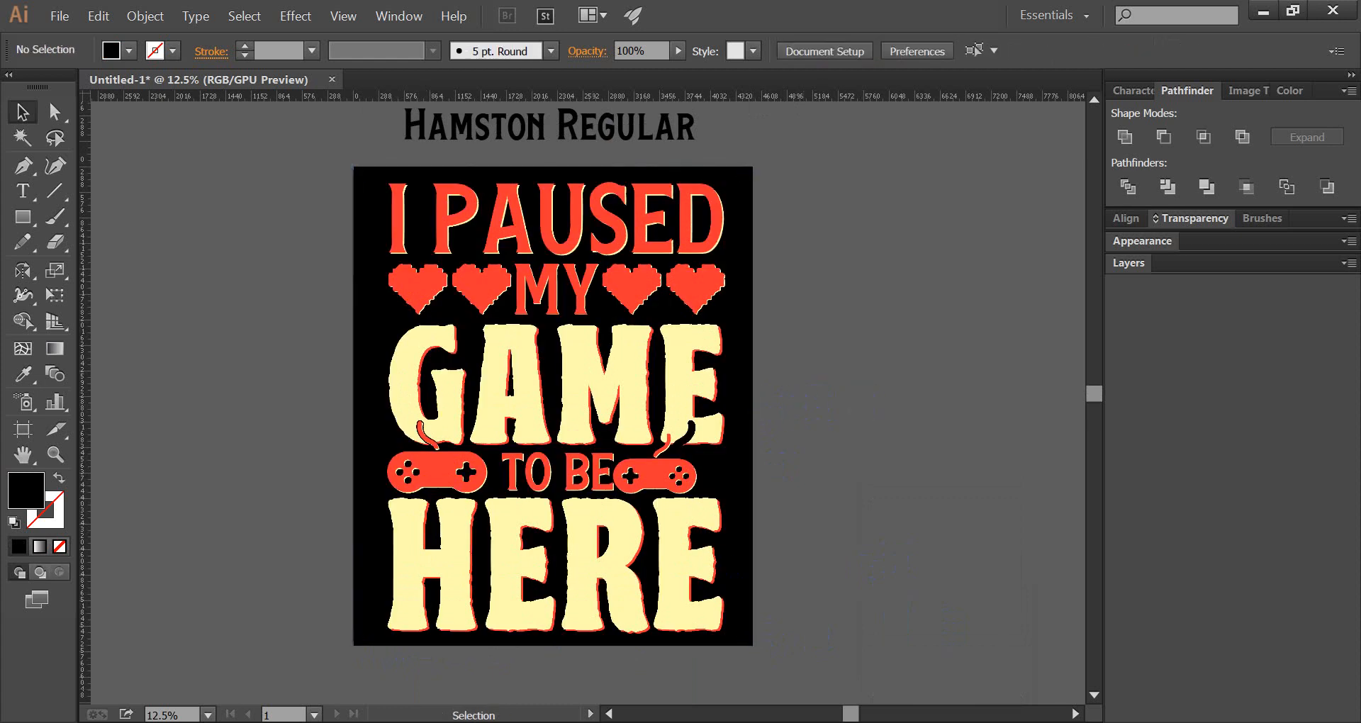
Launch Adobe Photoshop 2020 from the installed apps
key("super")
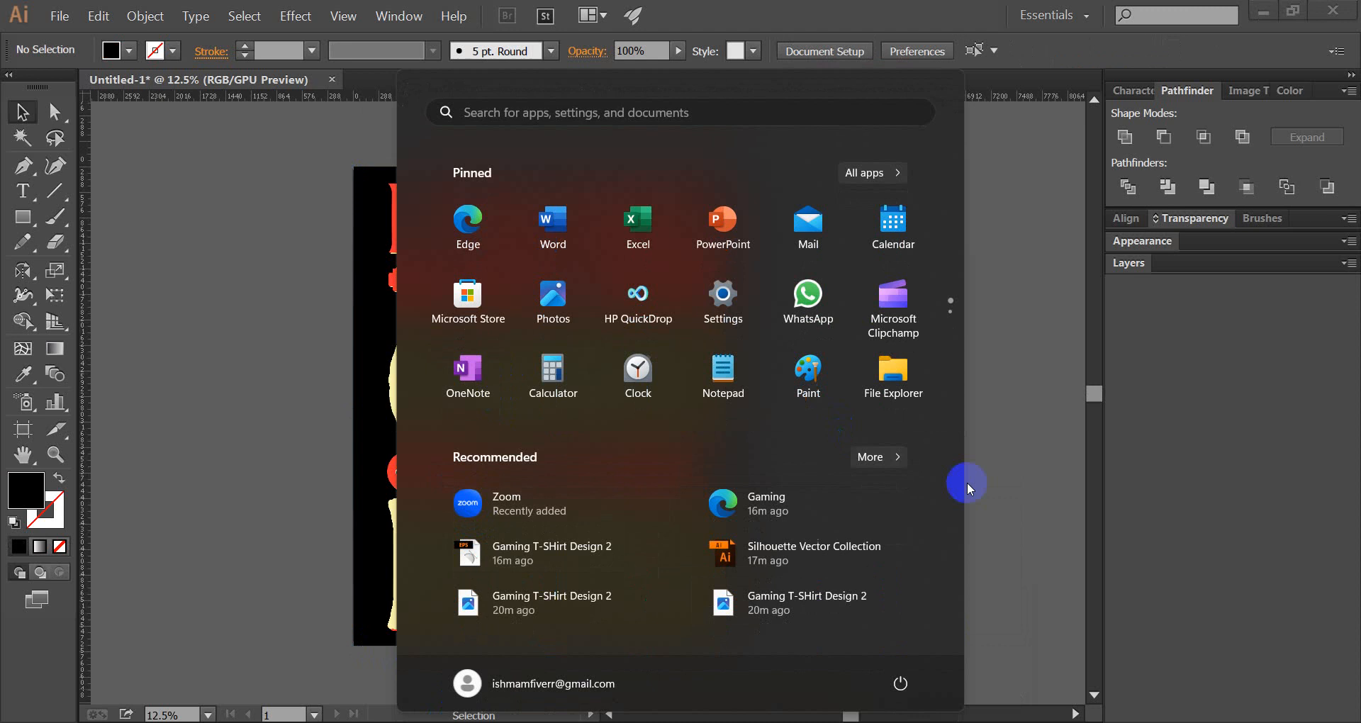
left_click(902, 172)
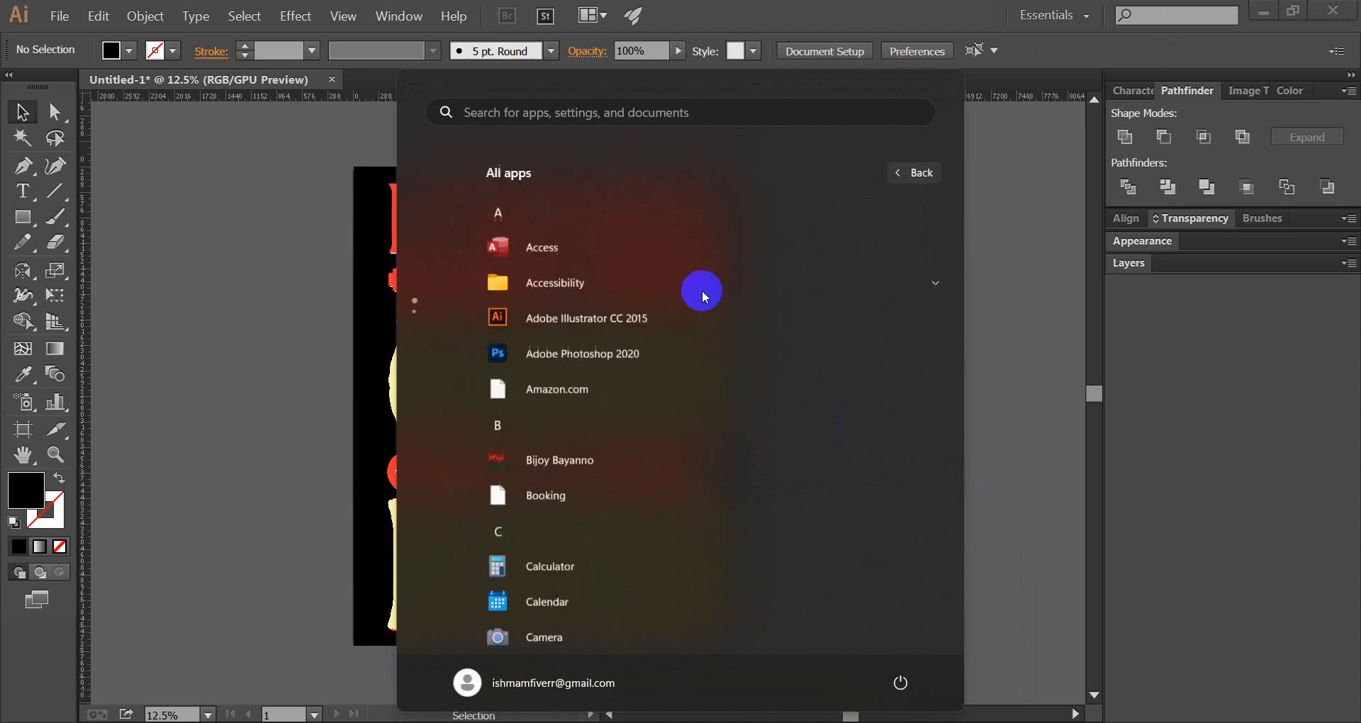
left_click(565, 352)
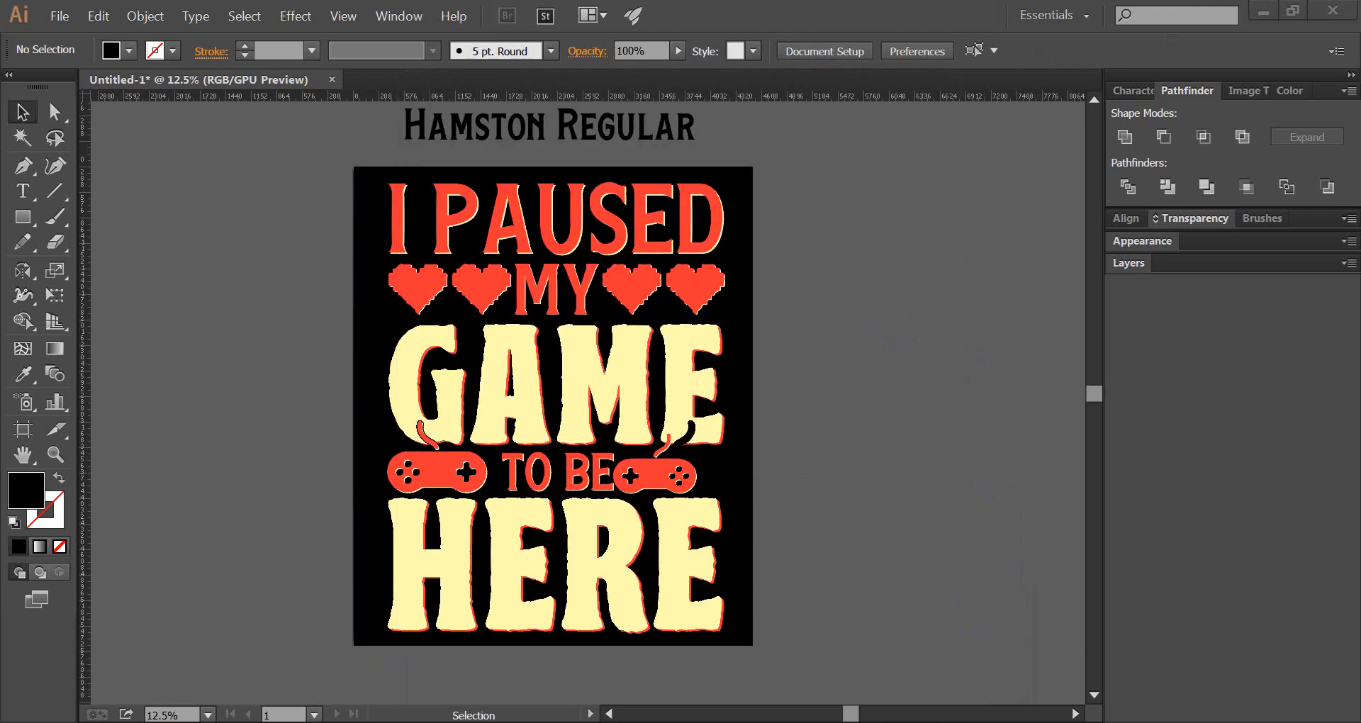